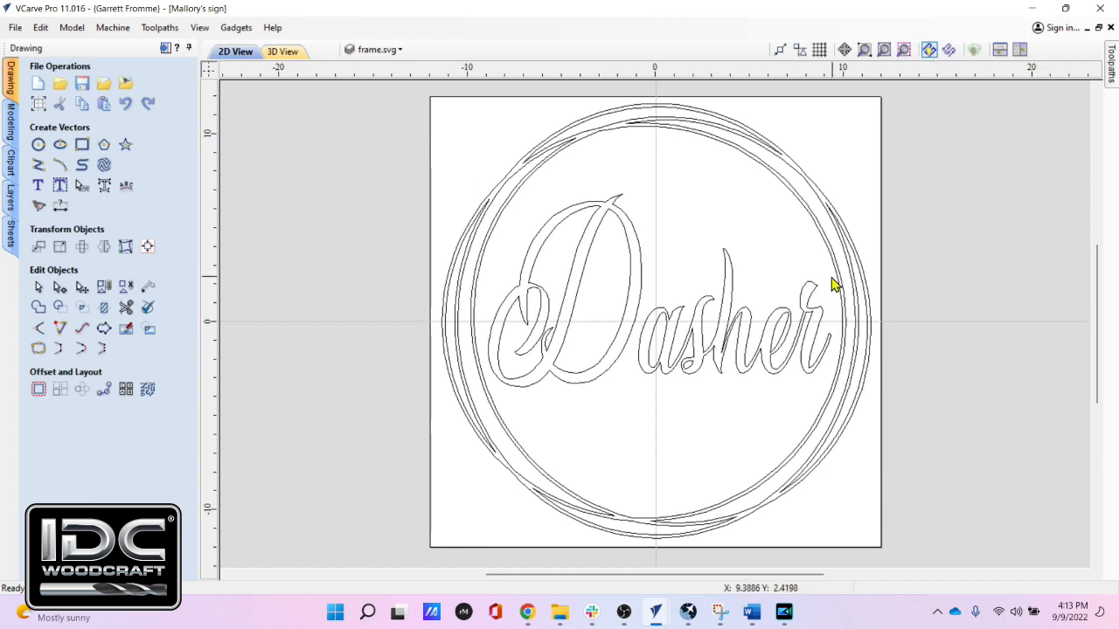
Step: Draw a square-cornered rectangle 24 inches wide and 48 inches high, anchored by its centre at X 0.0, Y 0.0
key(ctrl)
key(ctrl)
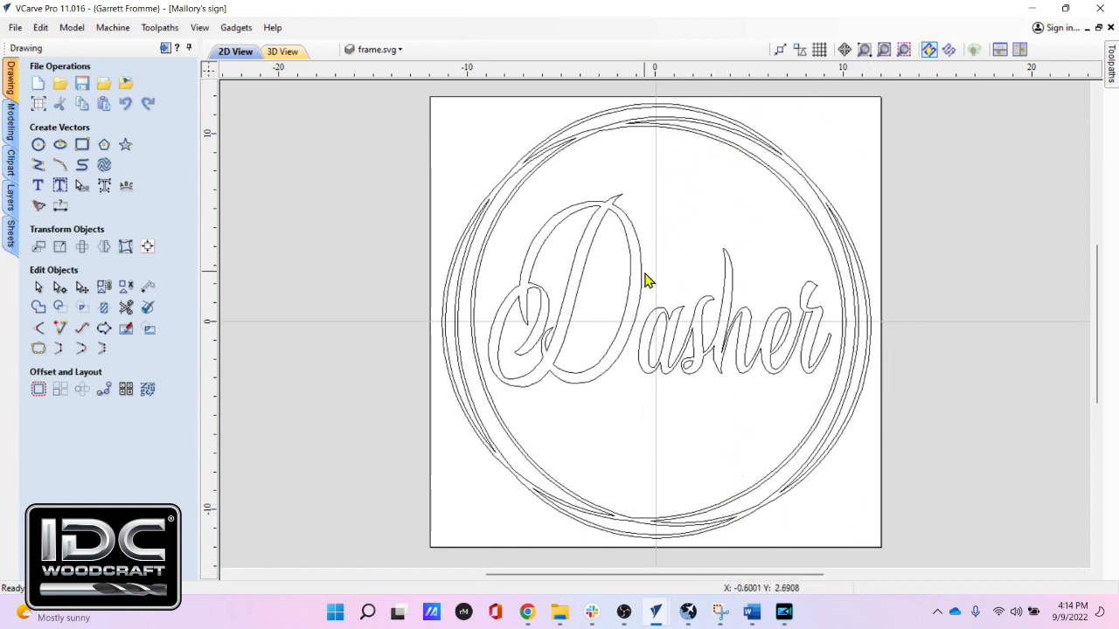
scroll(648, 345, down, 1)
scroll(580, 341, down, 1)
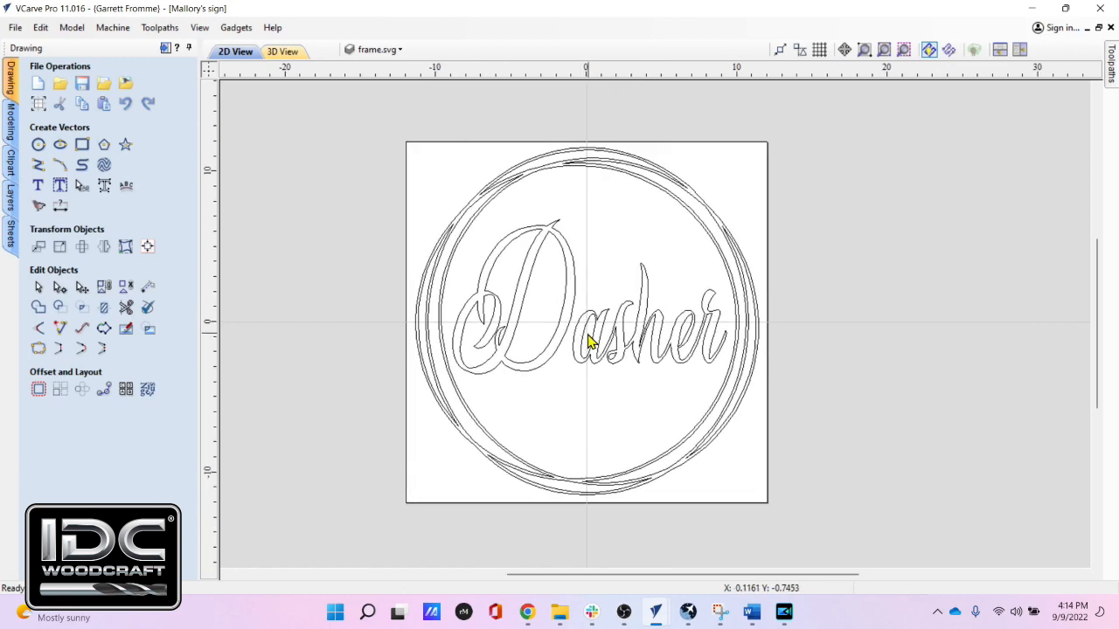
scroll(587, 342, down, 1)
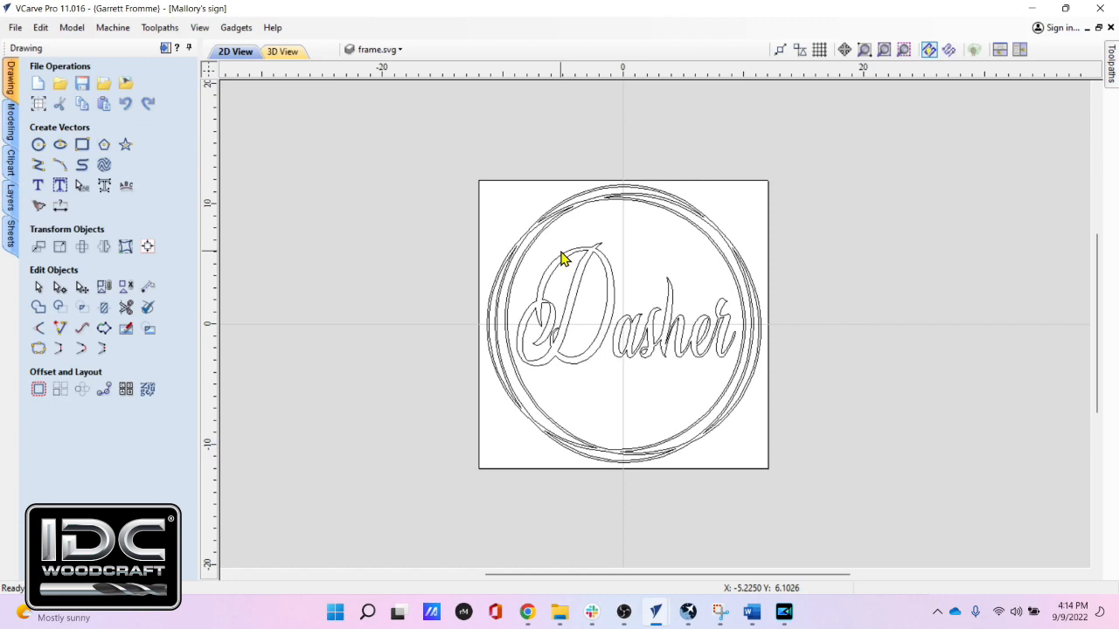
click(82, 148)
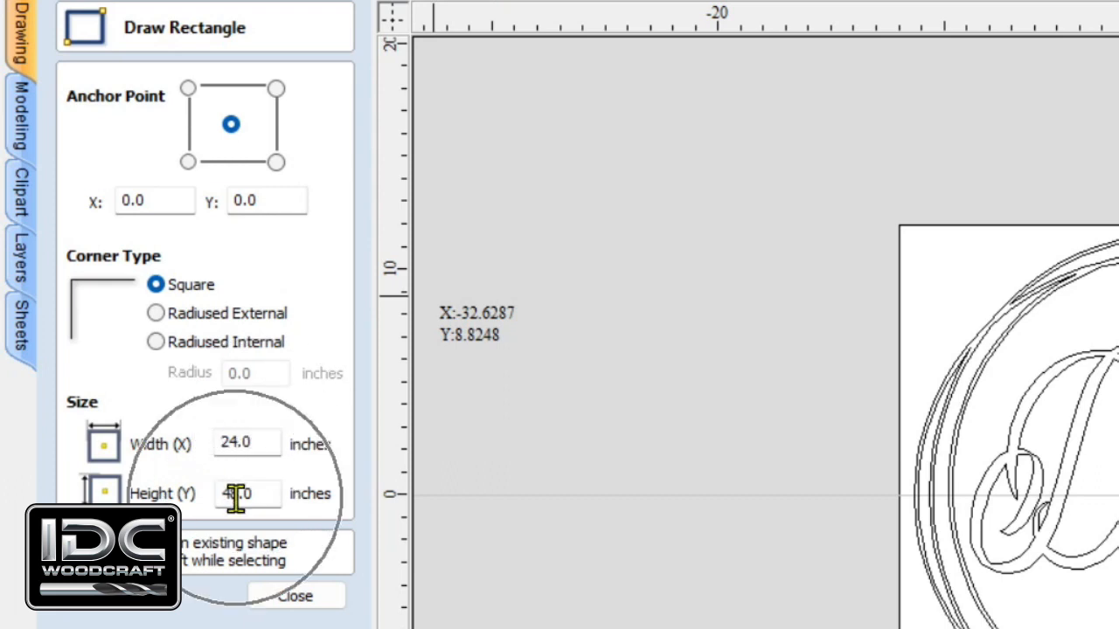
click(113, 605)
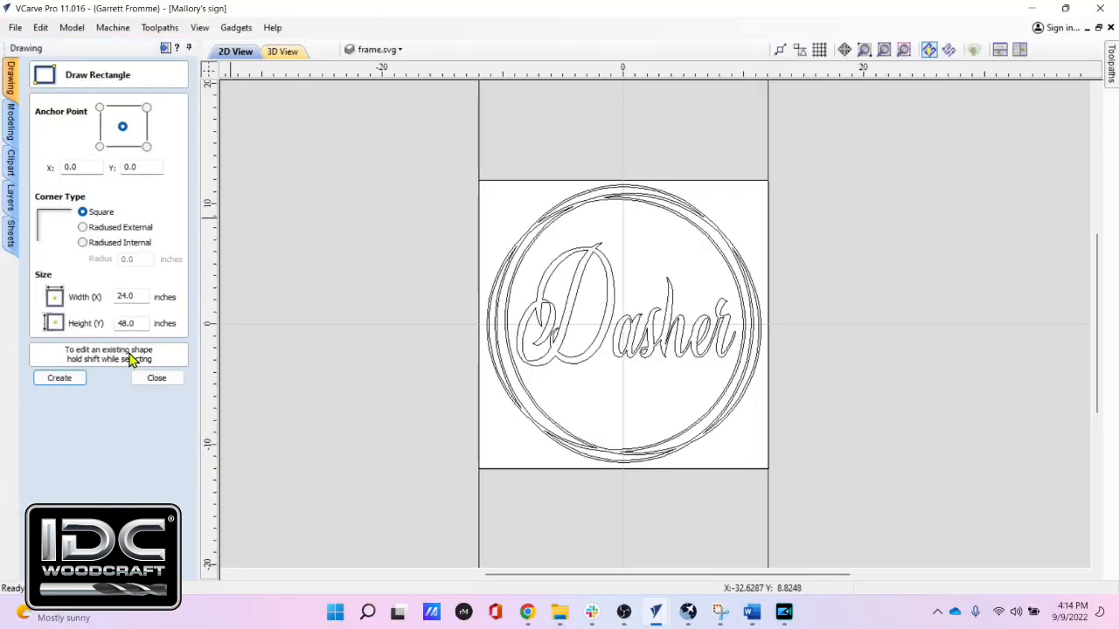
click(156, 379)
scroll(438, 381, down, 1)
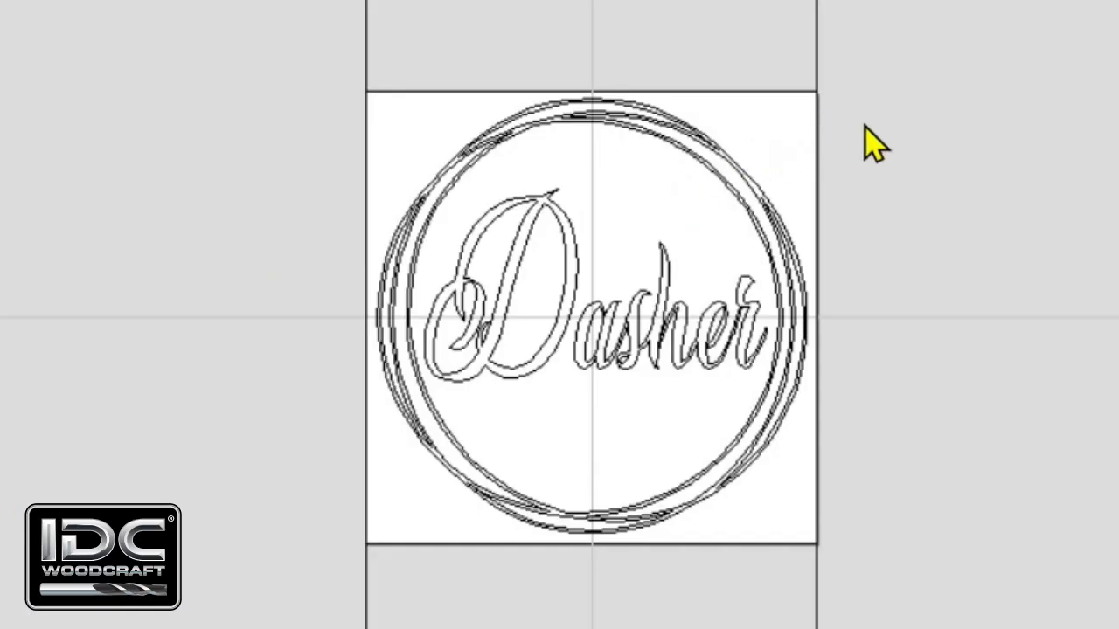
Step: Select the circular ring frame and the Dasher lettering together, leaving the 24 by 48 inch rectangle out of the selection
key(ctrl)
key(ctrl)
key(ctrl)
drag(784, 147, 395, 484)
key(ctrl)
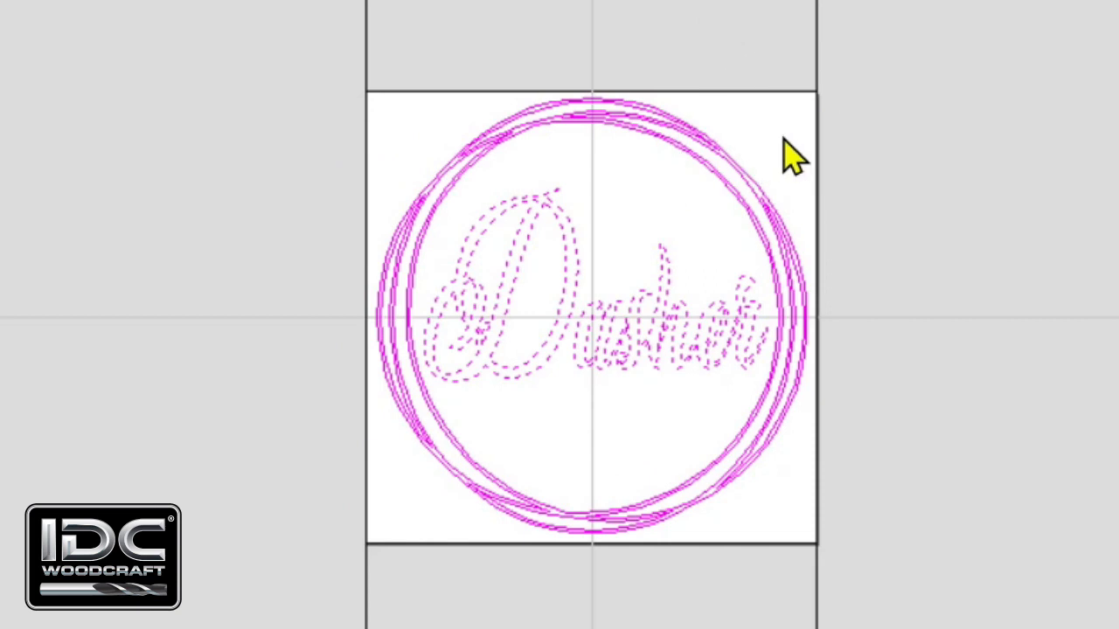
key(ctrl)
drag(761, 138, 399, 512)
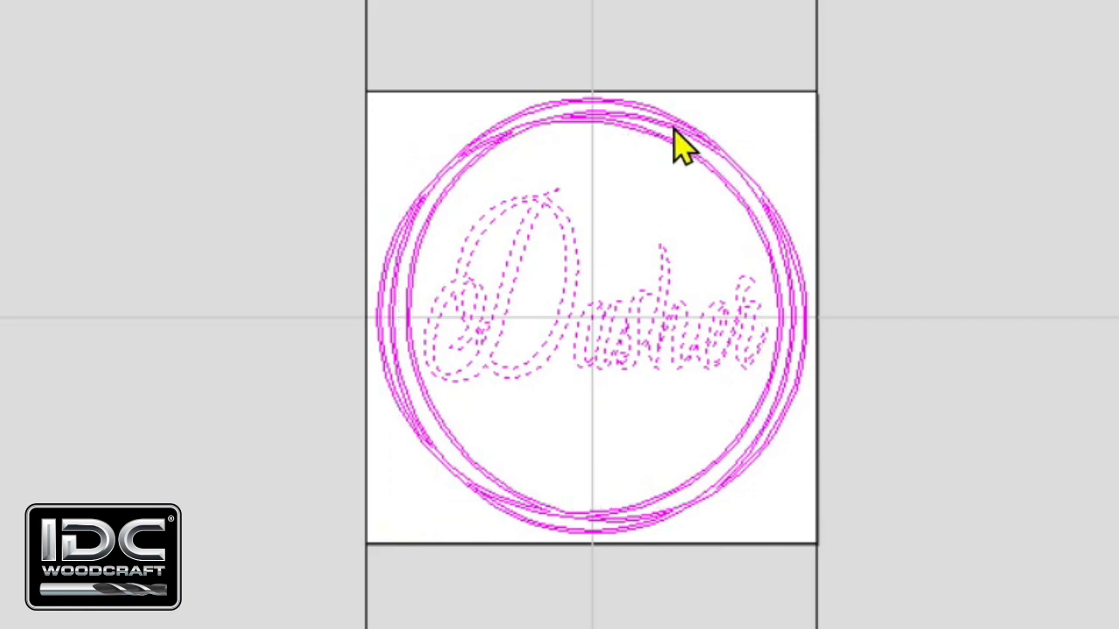
scroll(621, 353, up, 3)
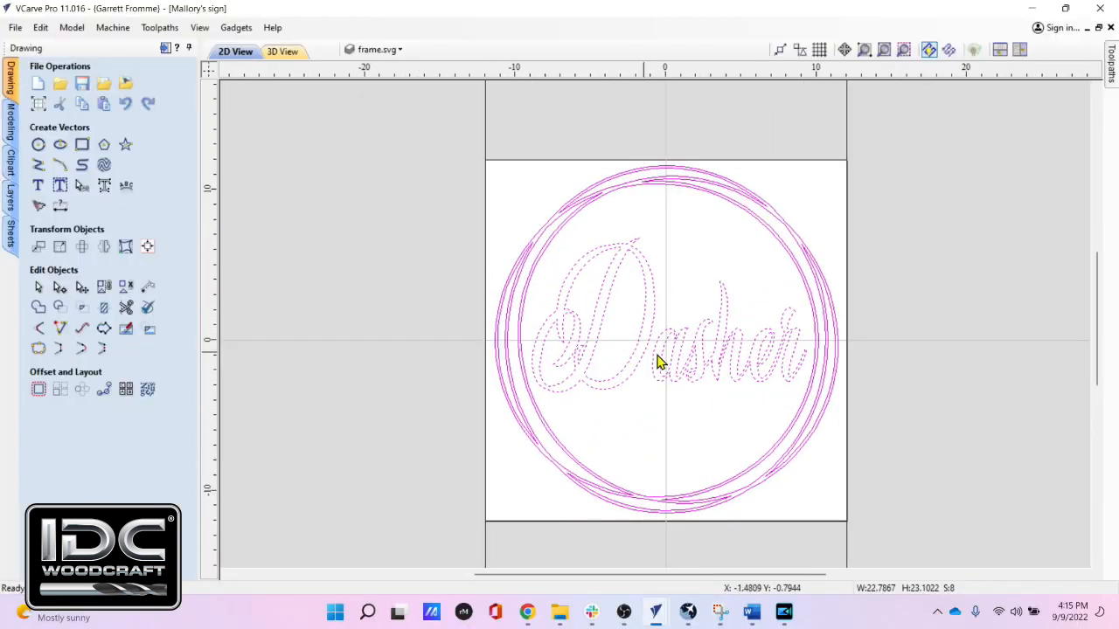
scroll(673, 395, down, 3)
middle_drag(673, 395, 577, 356)
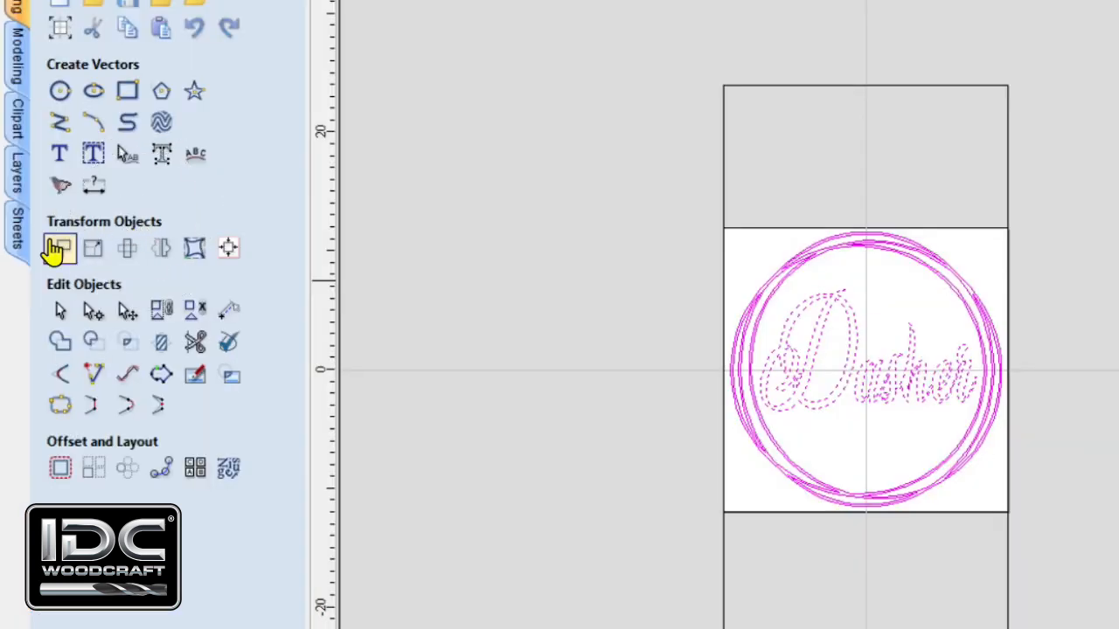
Step: Open the size settings for the selected ring and lettering, and set the scaling anchor to the centre
key(ctrl)
key(ctrl)
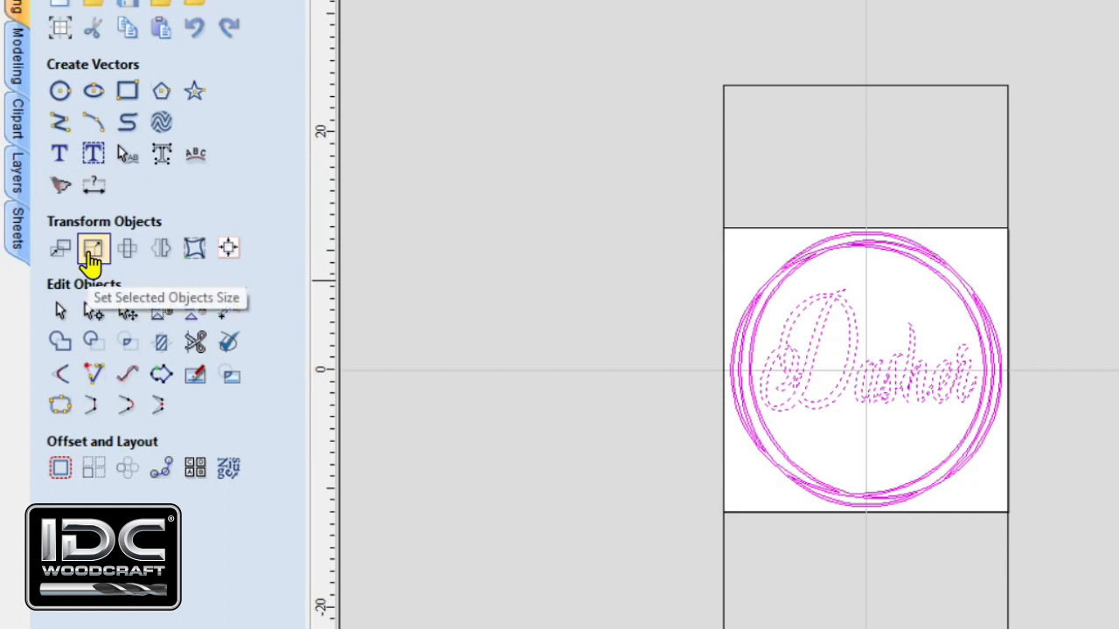
click(92, 252)
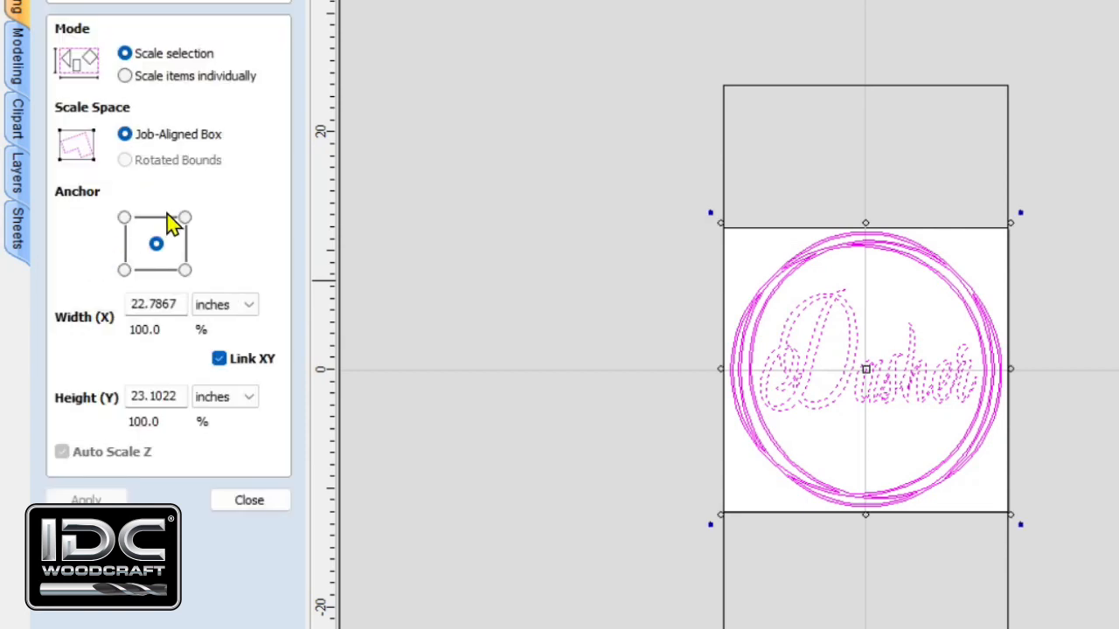
key(ctrl)
key(ctrl)
key(ctrl)
key(ctrl)
key(ctrl)
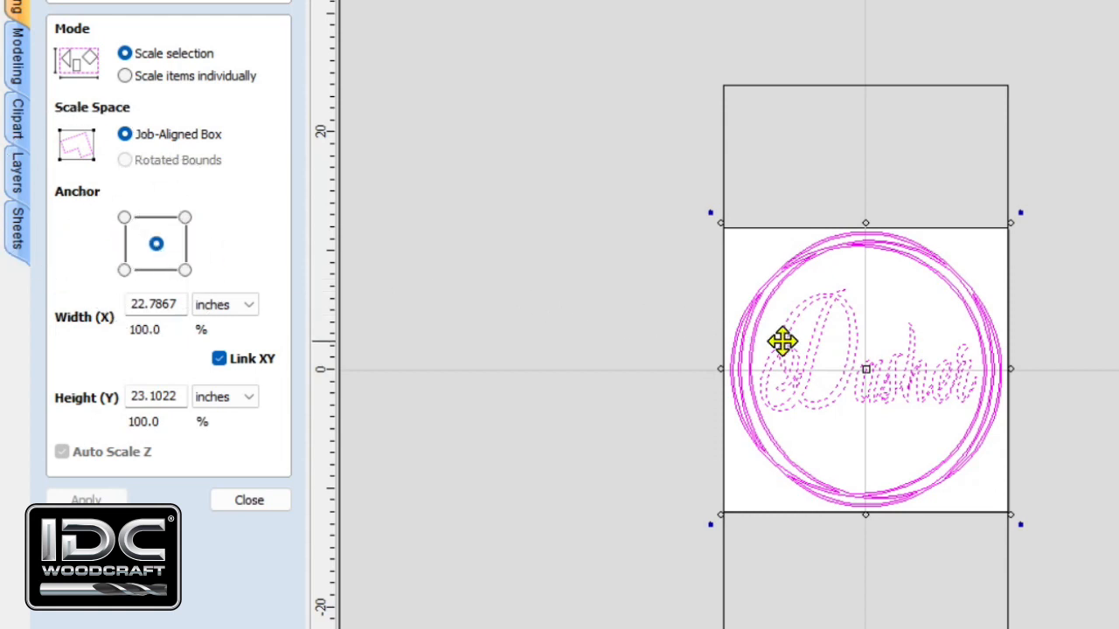
key(ctrl)
key(ctrl)
key(ctrl)
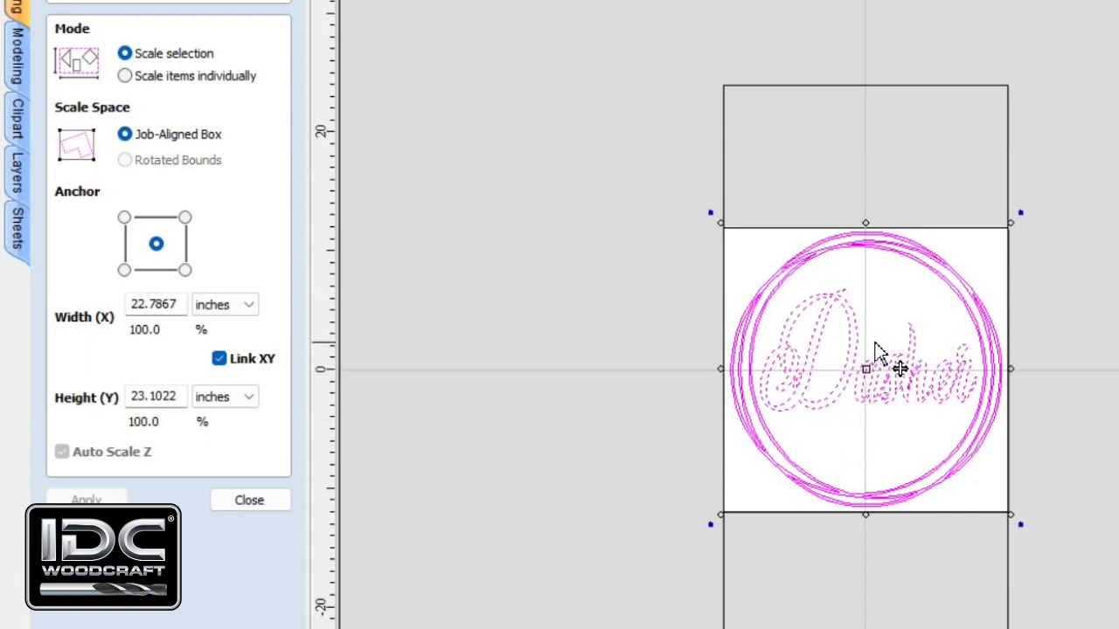
click(125, 270)
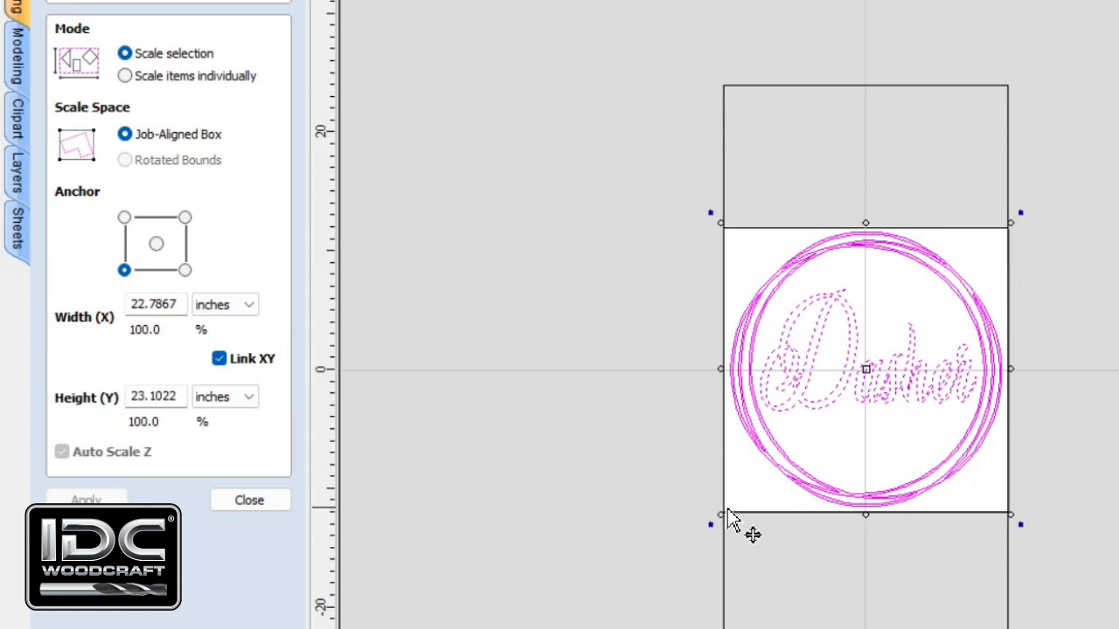
key(ctrl)
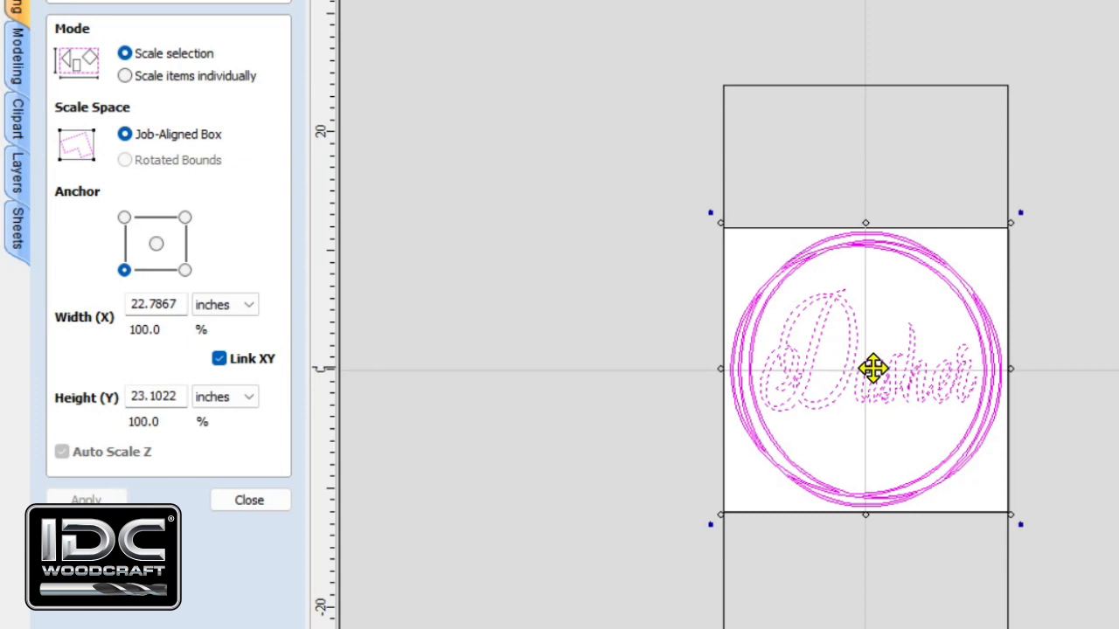
key(ctrl)
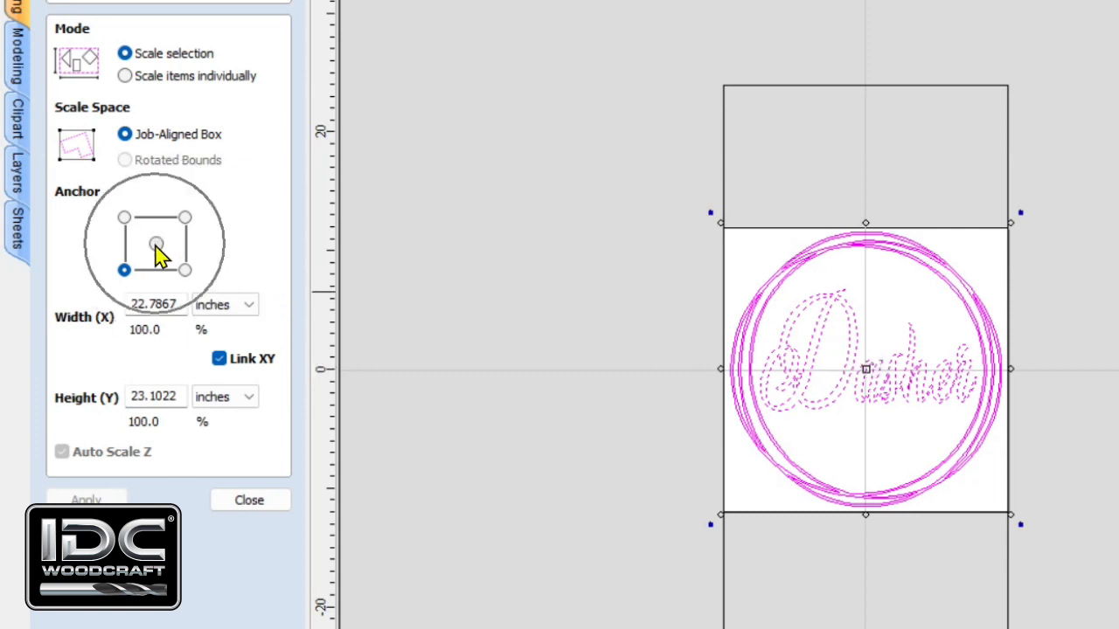
click(156, 245)
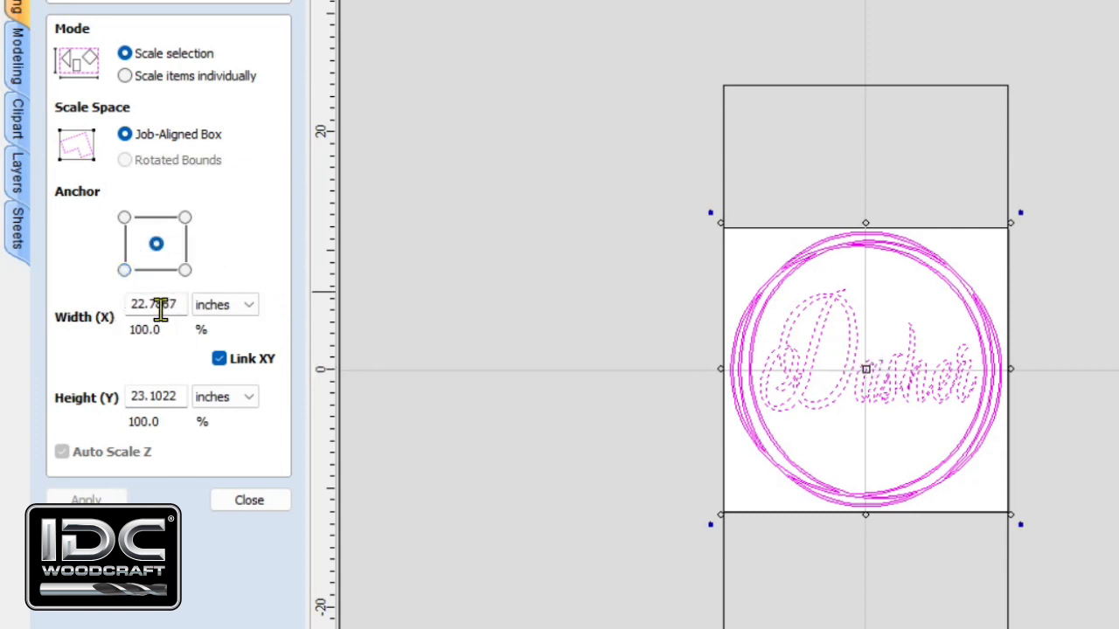
Step: Scale the selected ring and lettering to a width of 36 inches with X and Y linked, and clear the selection
key(ctrl)
double_click(157, 305)
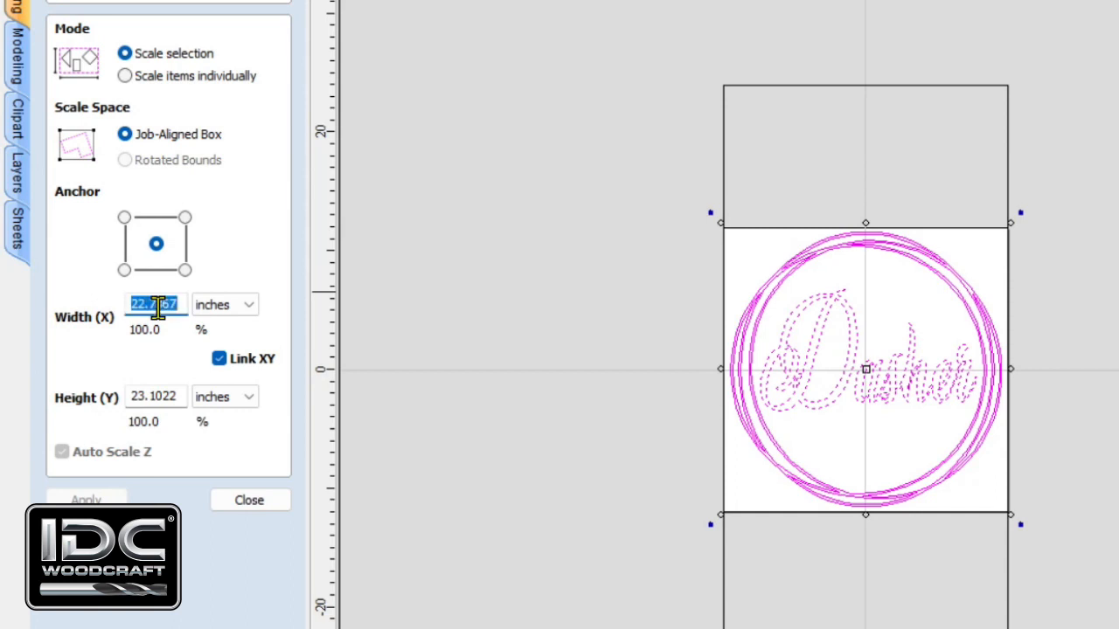
key(ctrl)
text(36)
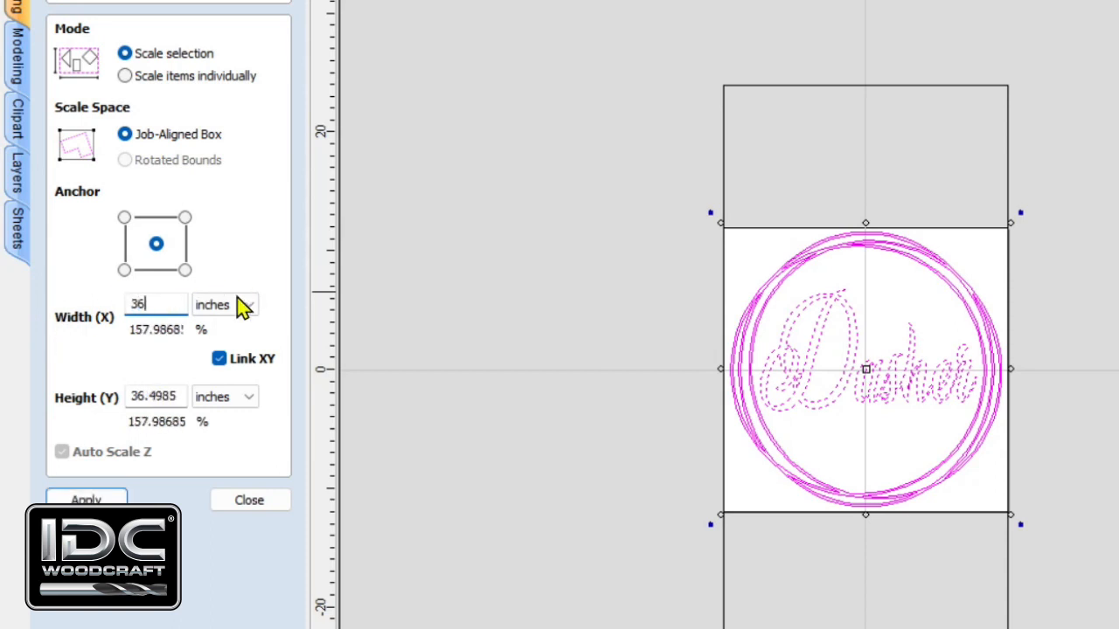
key(ctrl)
key(ctrl)
key(ctrl)
key(ctrl)
key(ctrl)
key(ctrl)
click(87, 499)
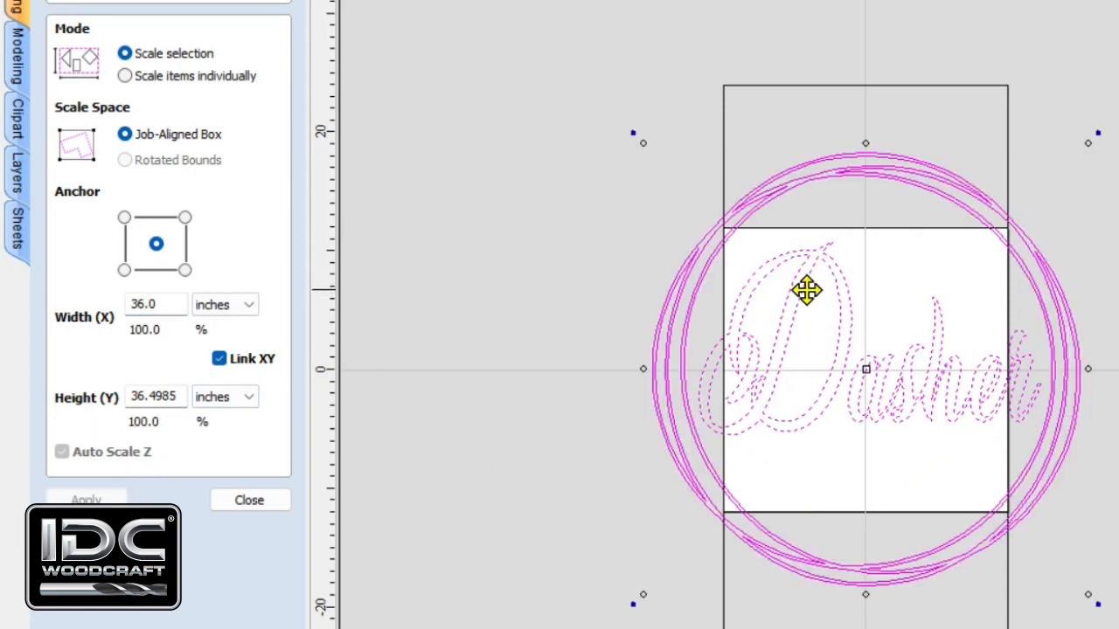
click(249, 504)
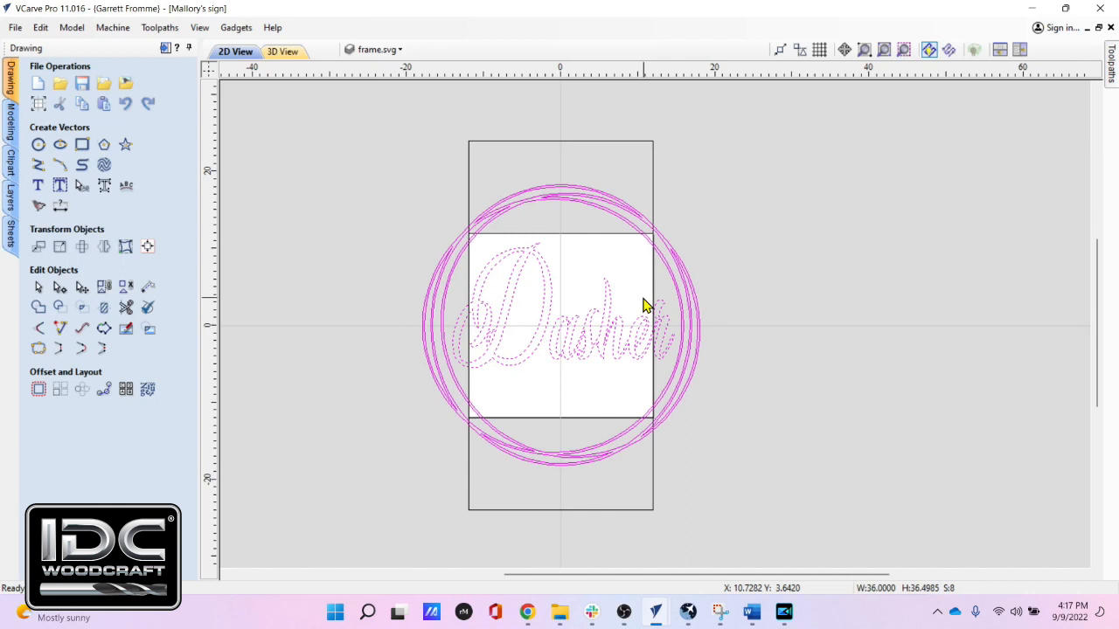
click(740, 305)
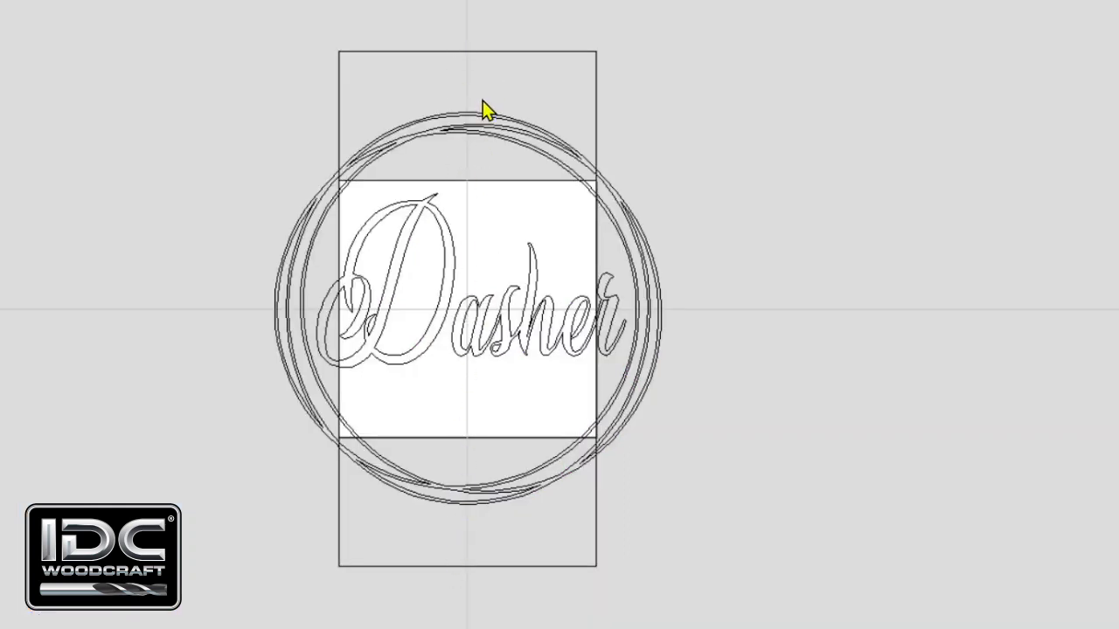
Step: Examine the enlarged ring's strands and how the ring and lettering sit relative to the board's edges
scroll(472, 91, up, 4)
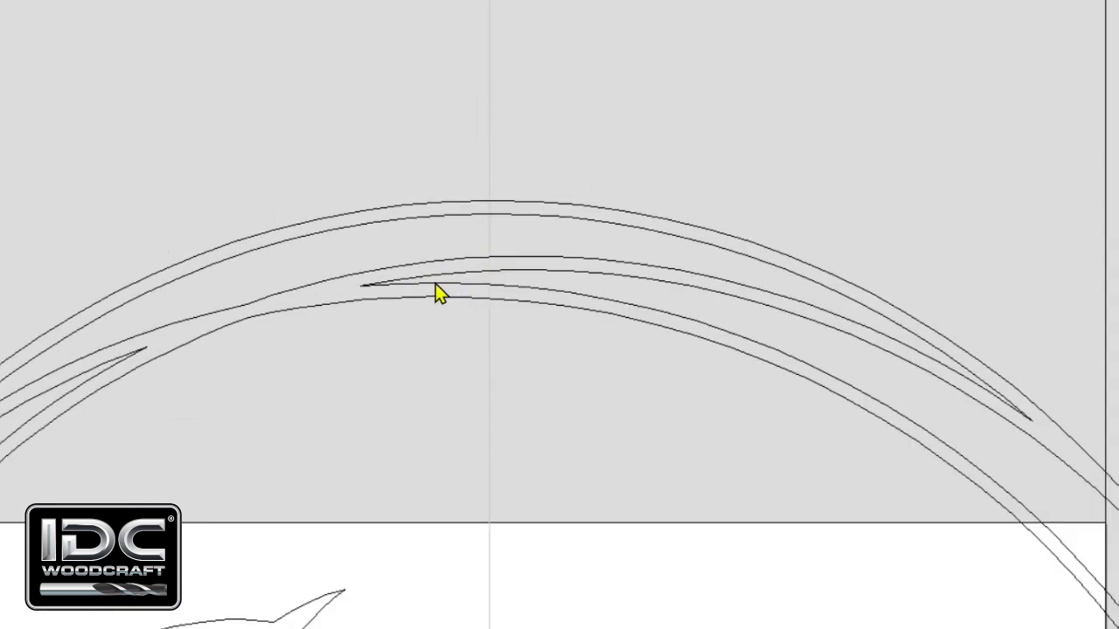
click(403, 278)
scroll(407, 287, down, 5)
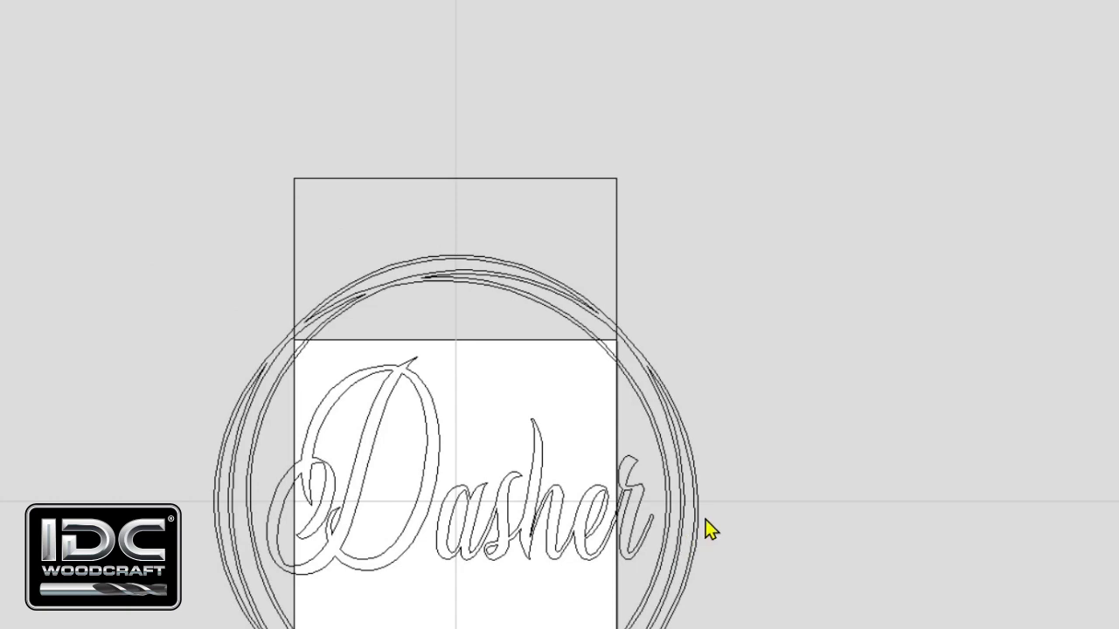
scroll(705, 525, up, 2)
middle_drag(704, 524, 732, 358)
scroll(732, 358, up, 2)
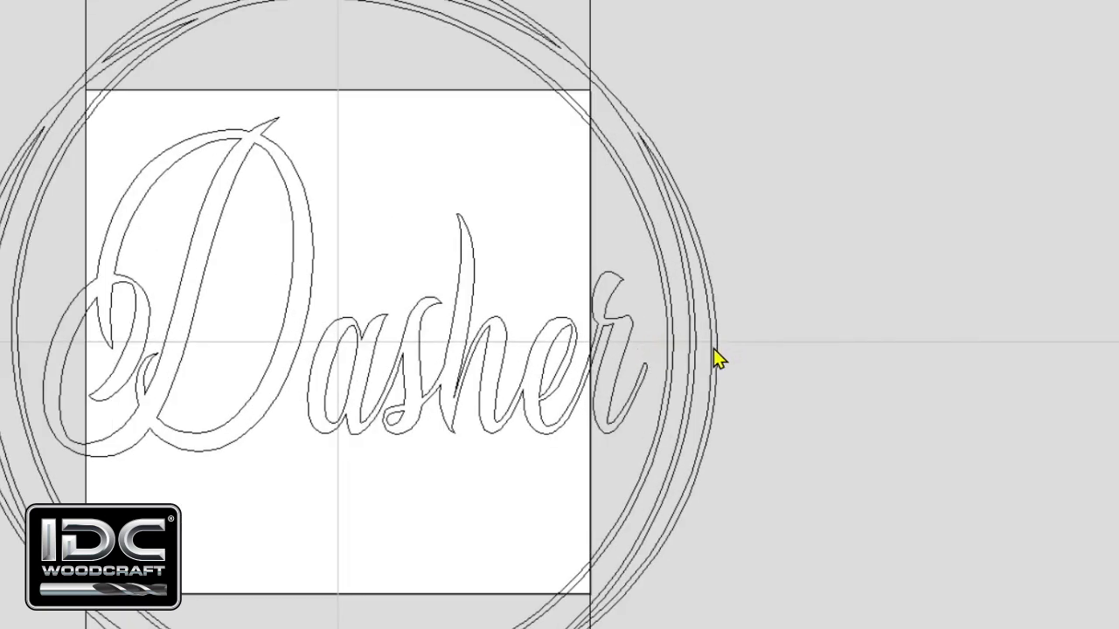
middle_drag(234, 358, 539, 337)
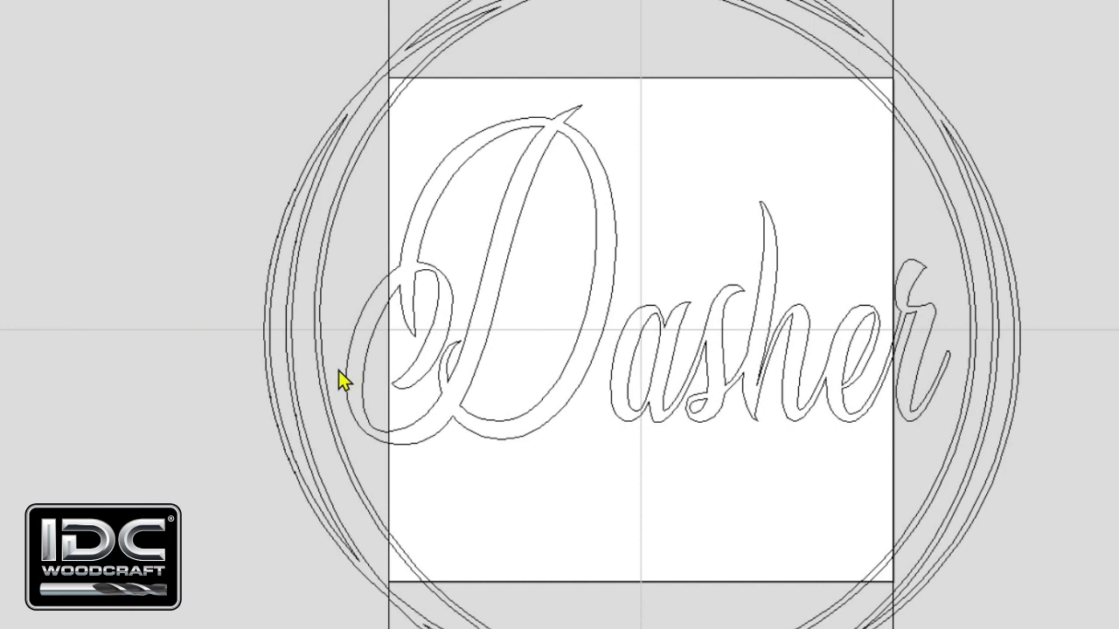
scroll(347, 374, down, 1)
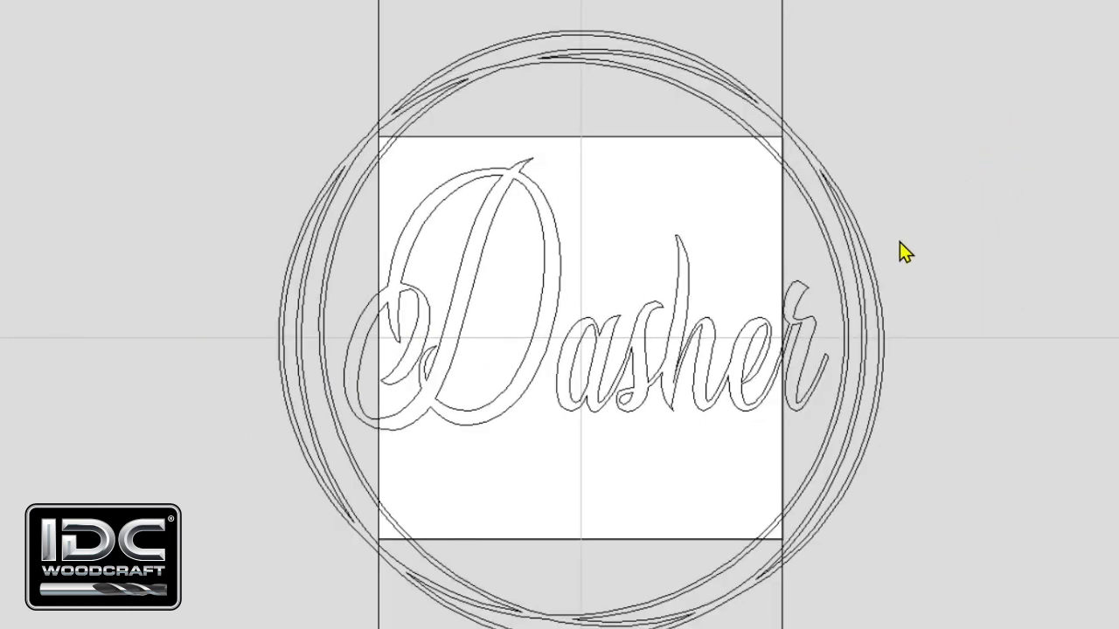
key(ctrl)
key(ctrl)
key(ctrl)
key(ctrl)
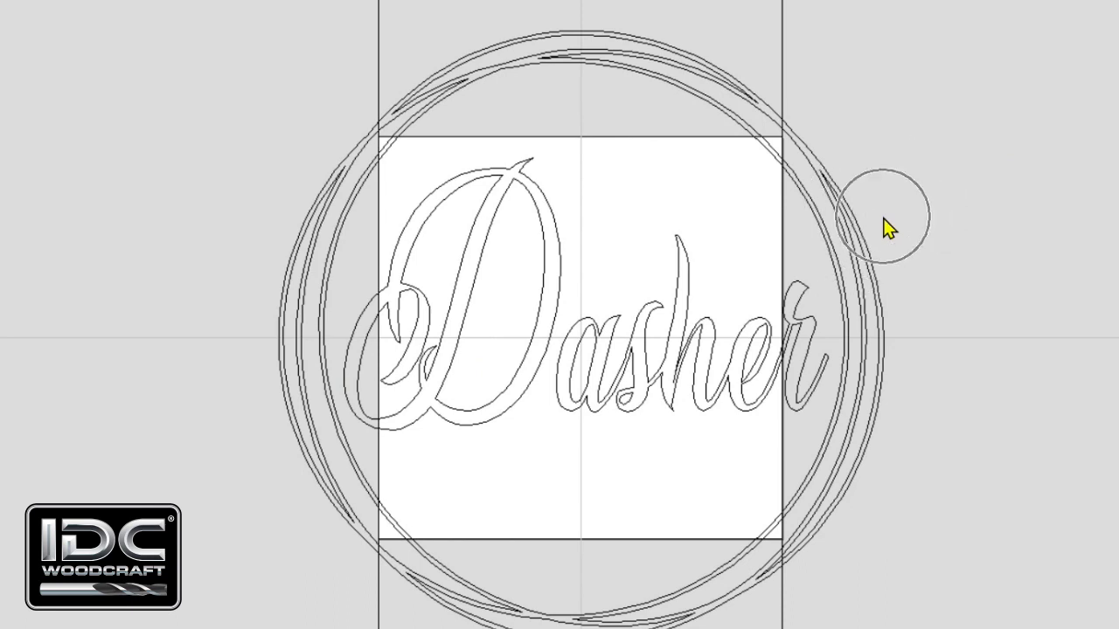
key(ctrl)
key(ctrl)
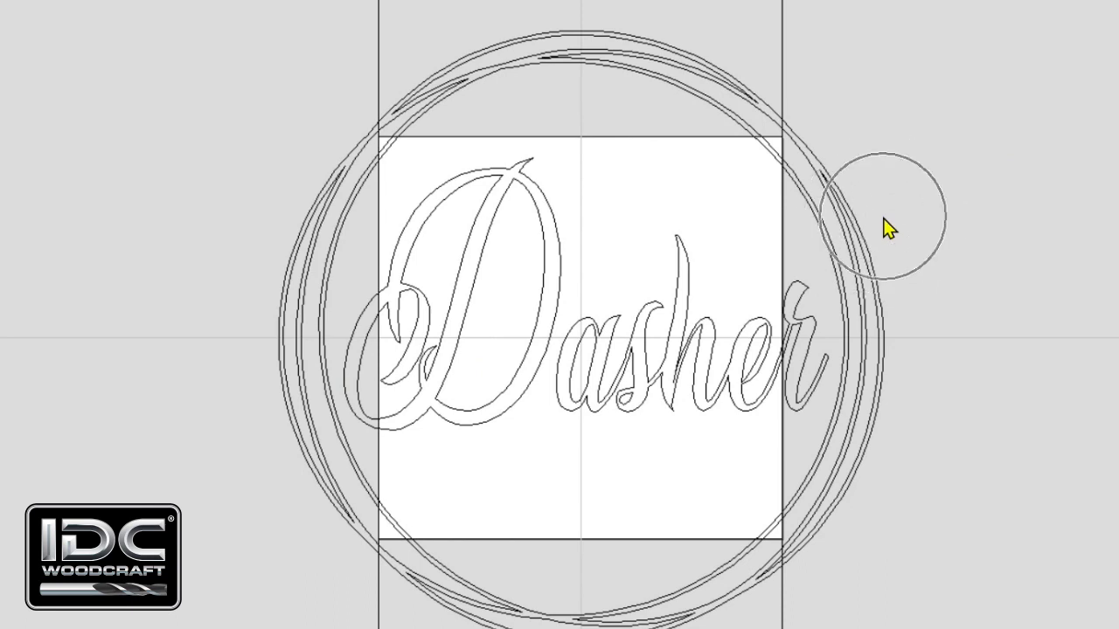
key(ctrl)
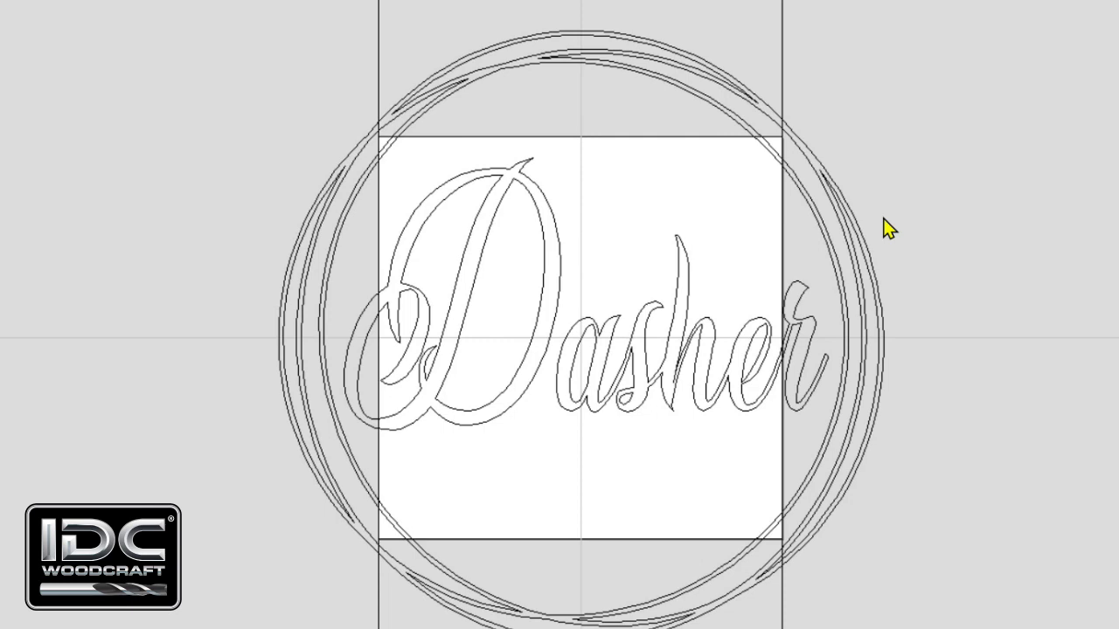
Step: Select the ring frame and the outlines of the letters "asher" with a crossing selection over the ring's edge and the last letter
drag(879, 225, 799, 363)
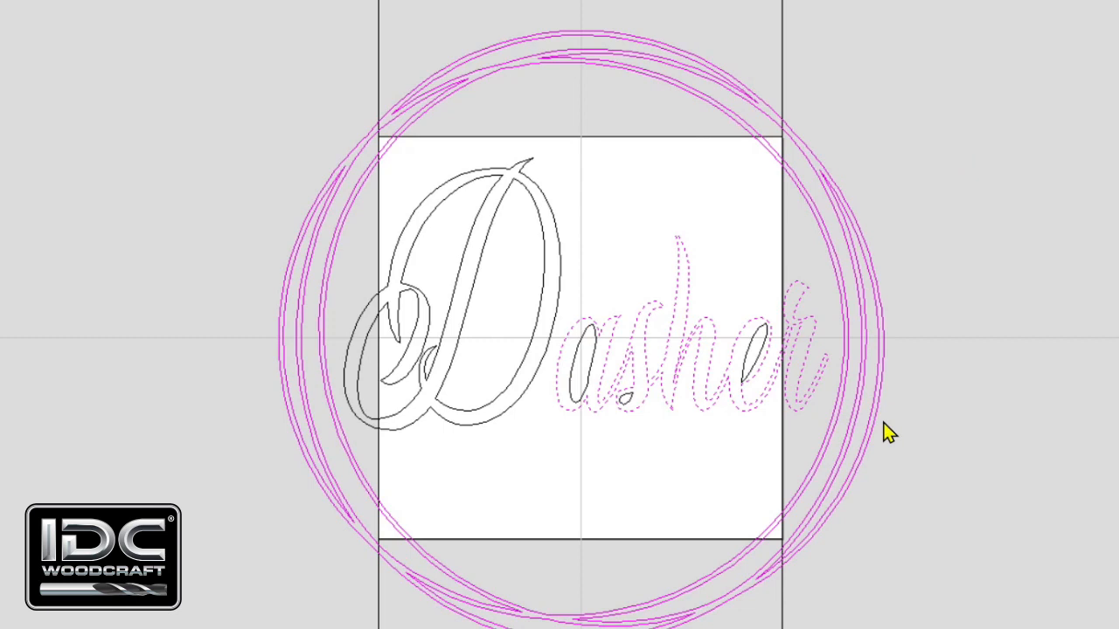
click(836, 251)
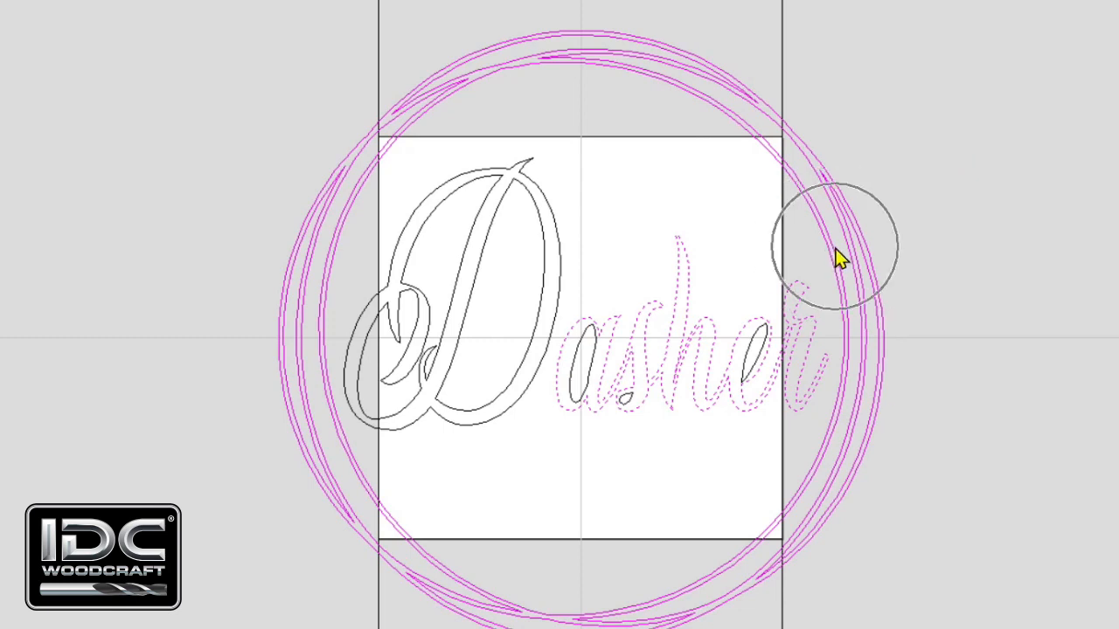
click(750, 378)
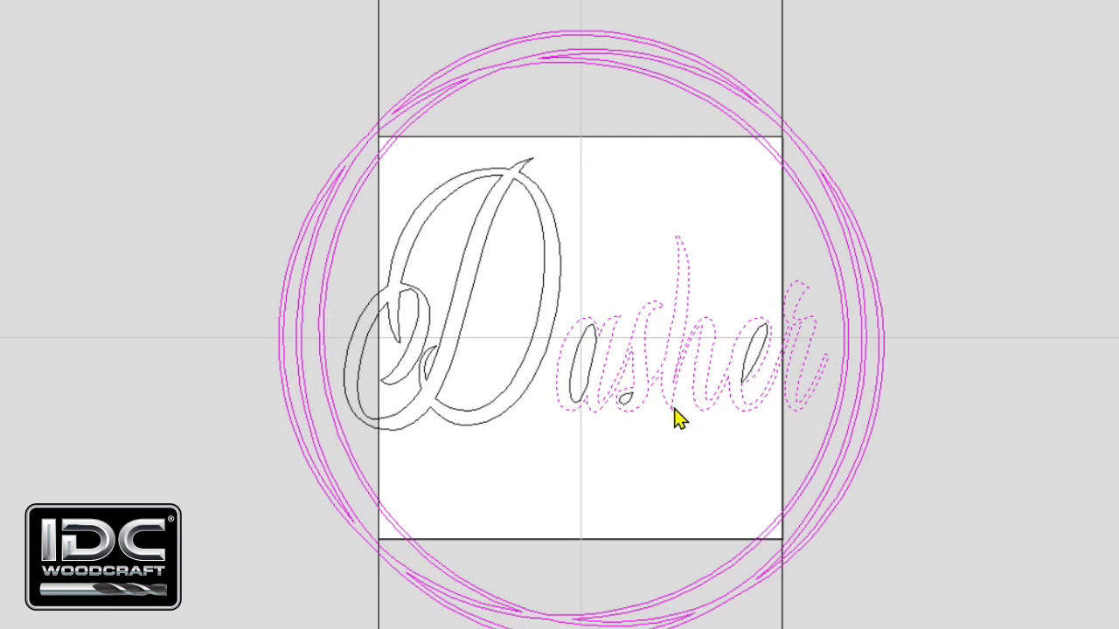
scroll(674, 411, down, 2)
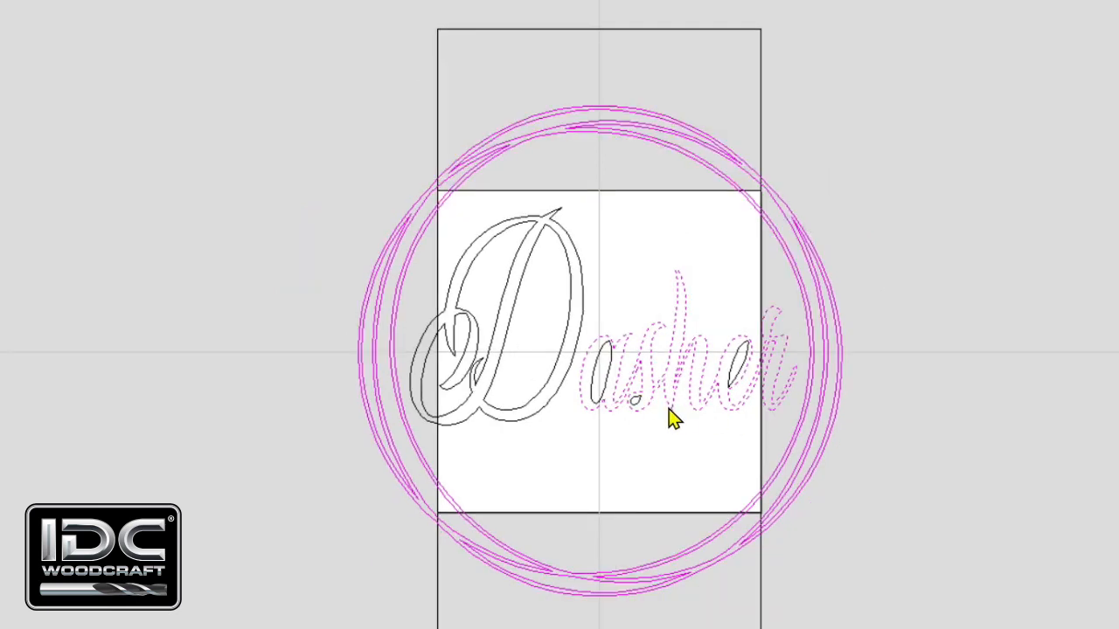
Step: Clear the partial selection of the ring and letter outlines
click(437, 424)
click(230, 459)
click(229, 459)
click(229, 460)
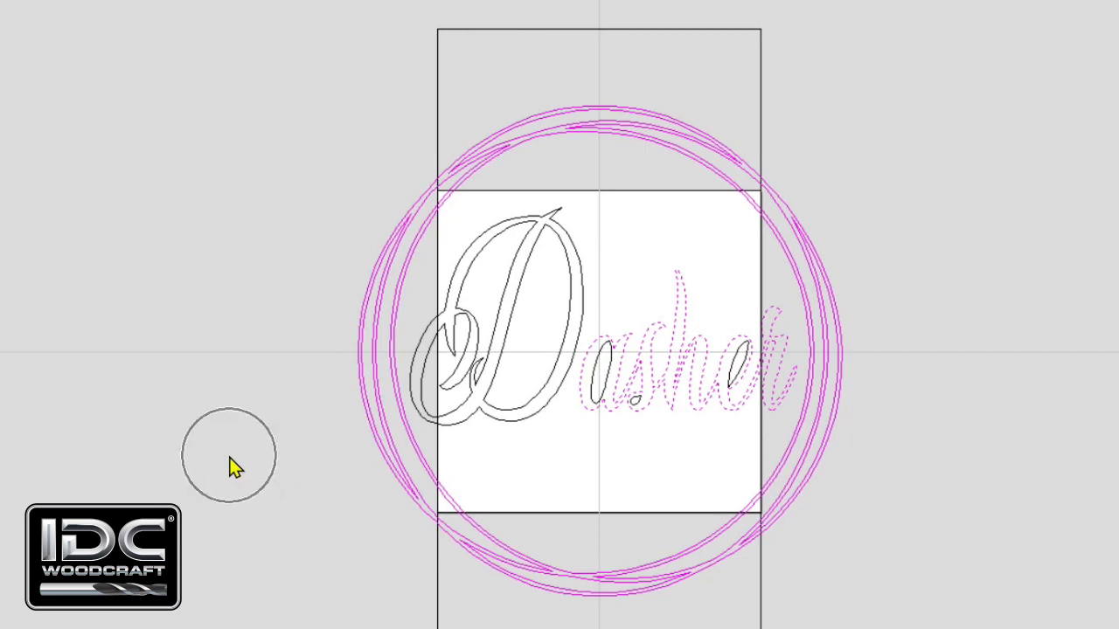
click(230, 460)
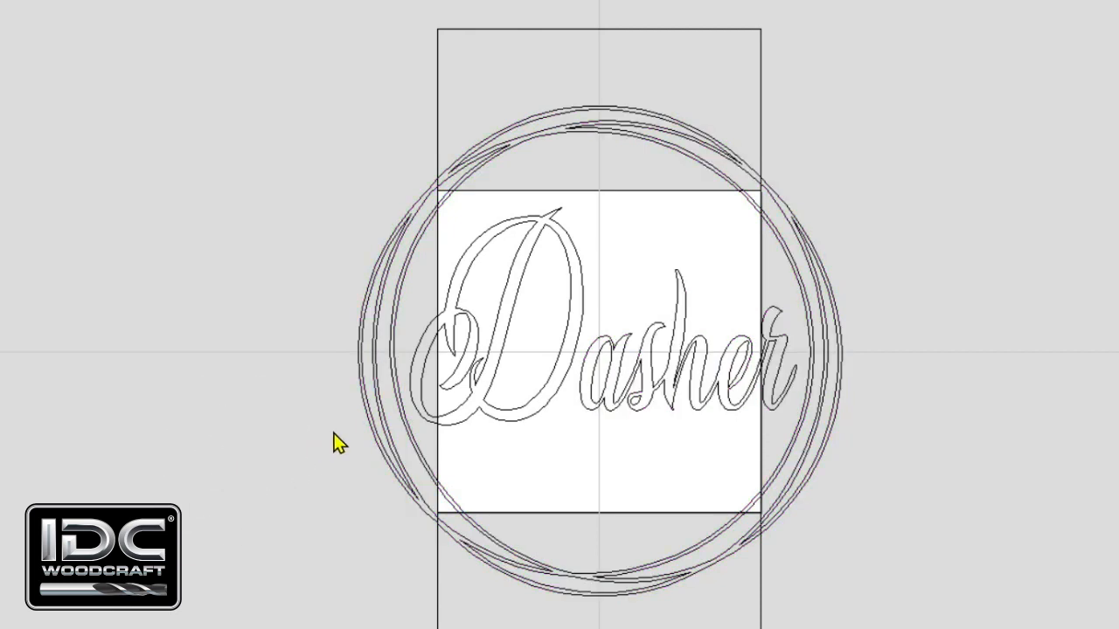
Step: Select the complete Dasher lettering with an enclosing selection, and add the ring frame with a crossing selection over its edge
mouse_move(276, 442)
mouse_down()
mouse_move(415, 425)
mouse_move(739, 341)
mouse_move(840, 301)
mouse_move(945, 217)
mouse_up()
mouse_move(958, 200)
mouse_down()
mouse_move(682, 332)
mouse_move(904, 250)
mouse_move(963, 199)
mouse_up()
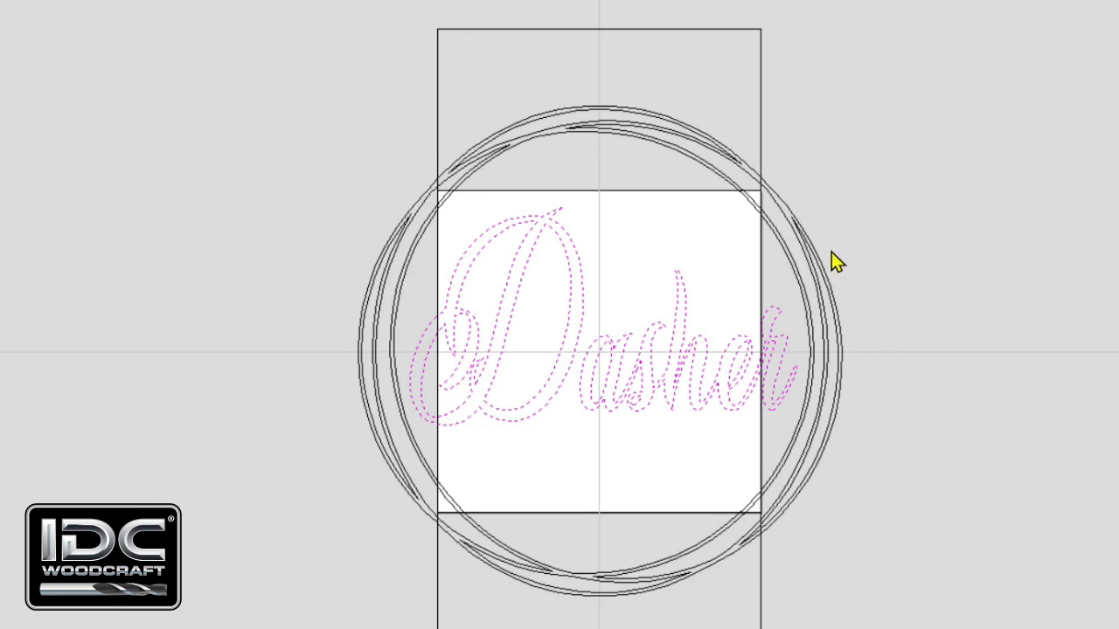
drag(869, 209, 798, 273)
drag(799, 274, 798, 273)
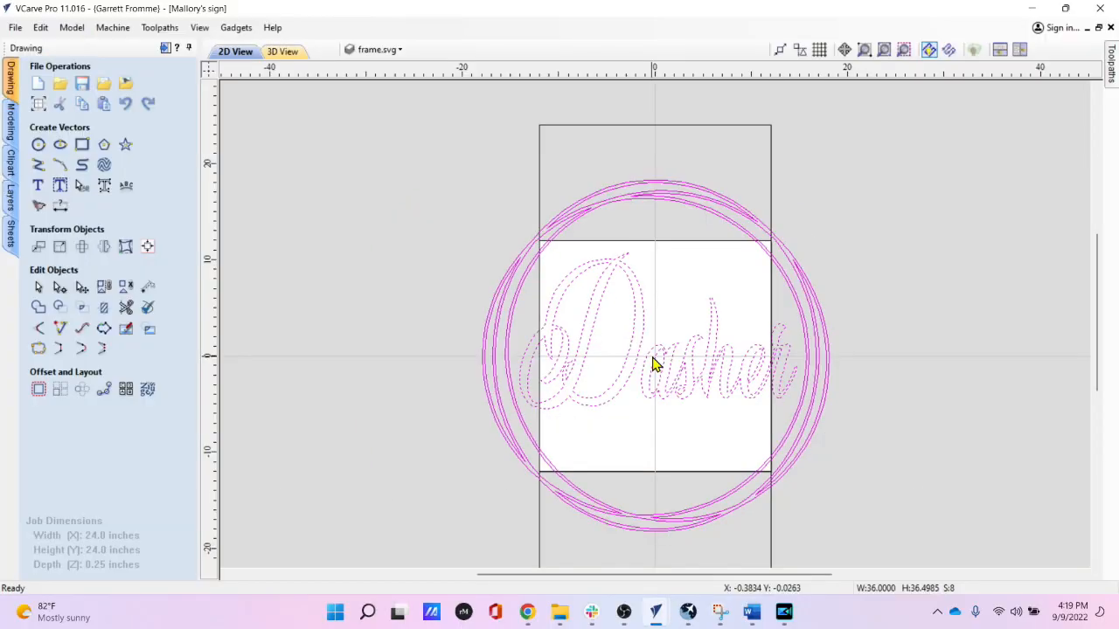
Step: Start the Rotate tool and move the pivot point from the design's centre to just inside the job area's upper-right corner
key(r)
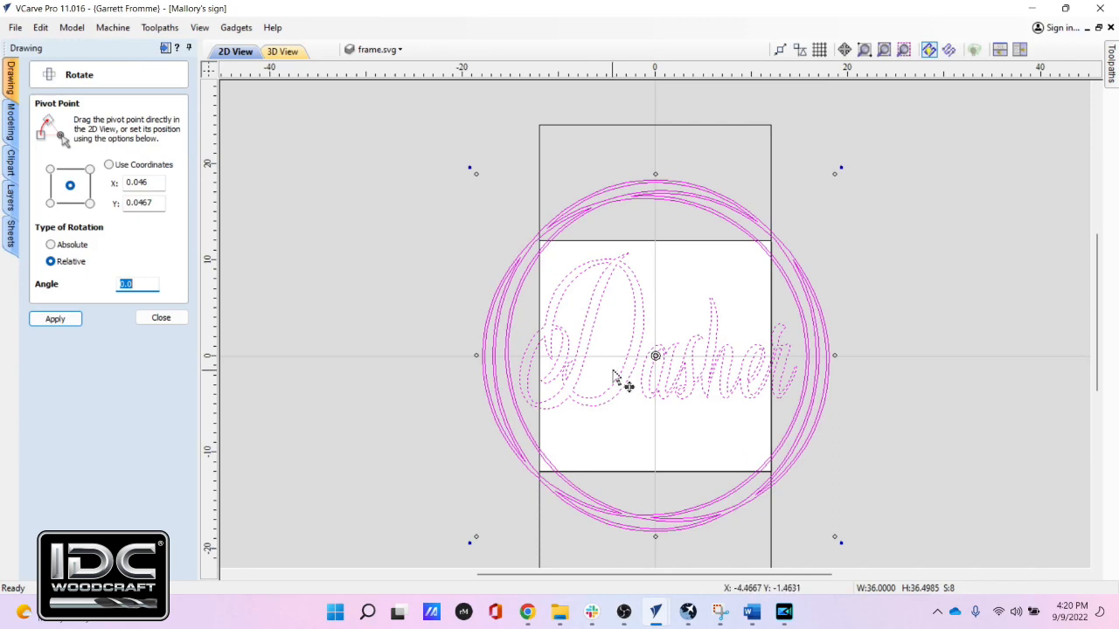
scroll(656, 359, up, 3)
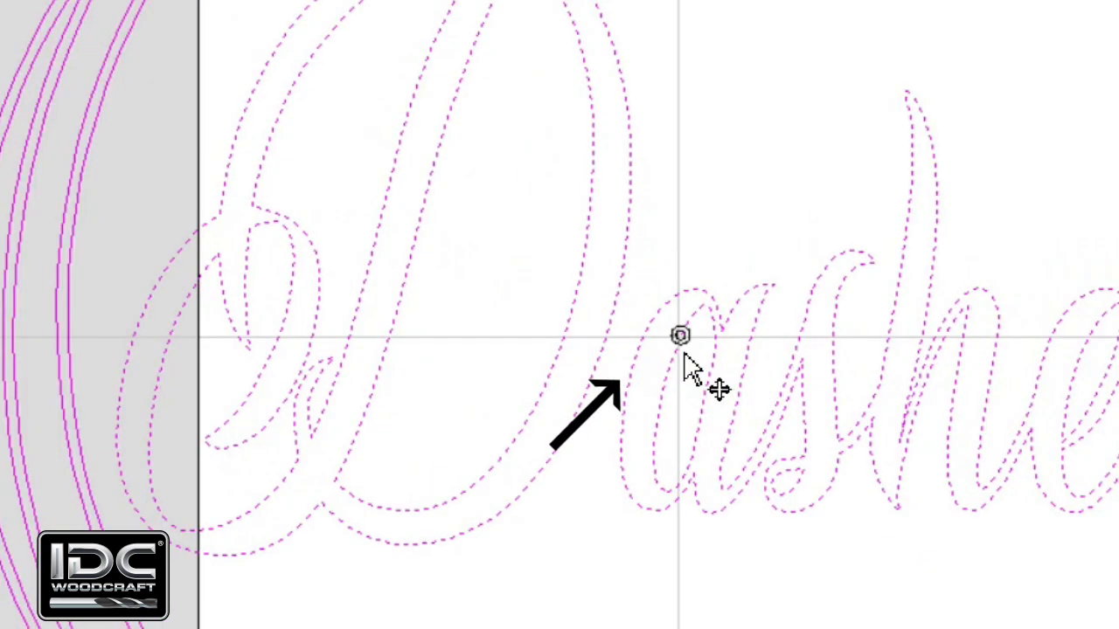
click(659, 361)
click(659, 361)
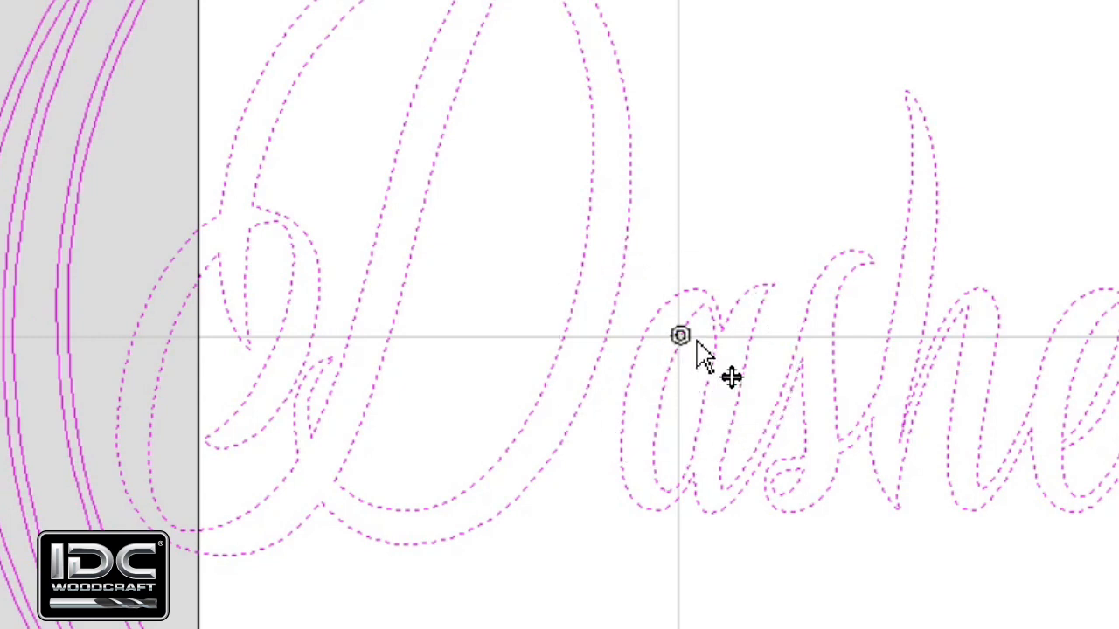
drag(678, 334, 782, 157)
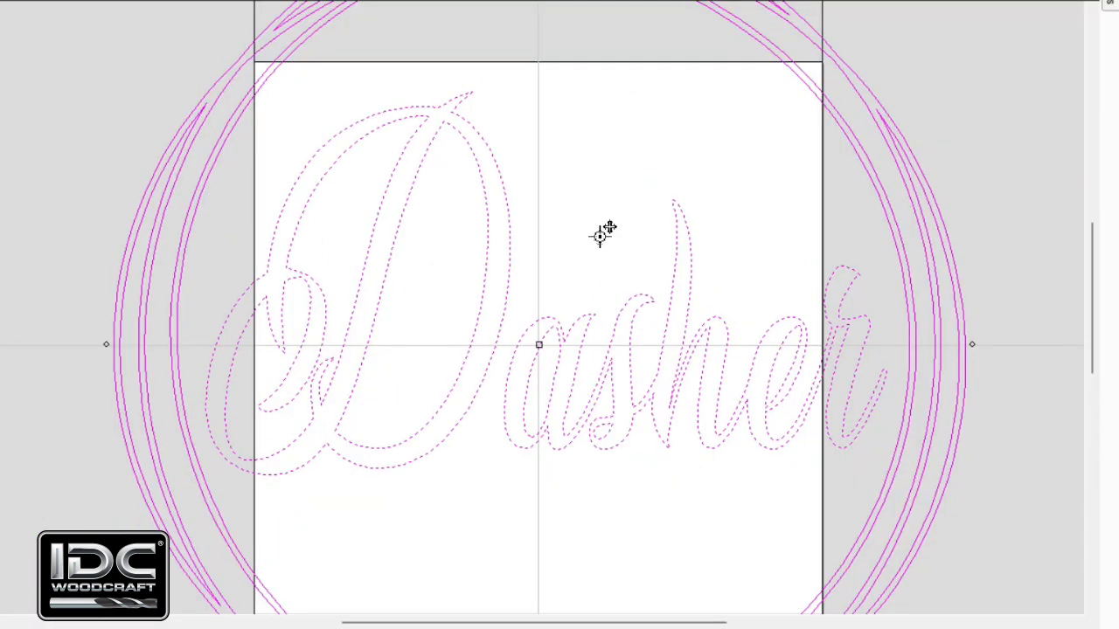
click(572, 442)
scroll(572, 441, down, 2)
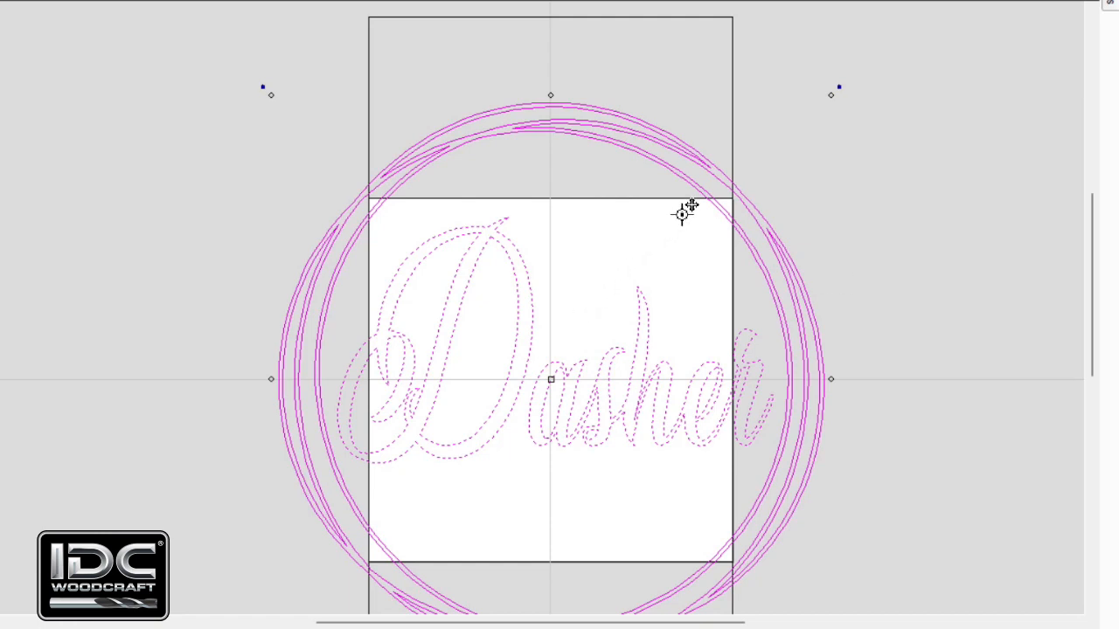
scroll(670, 305, down, 1)
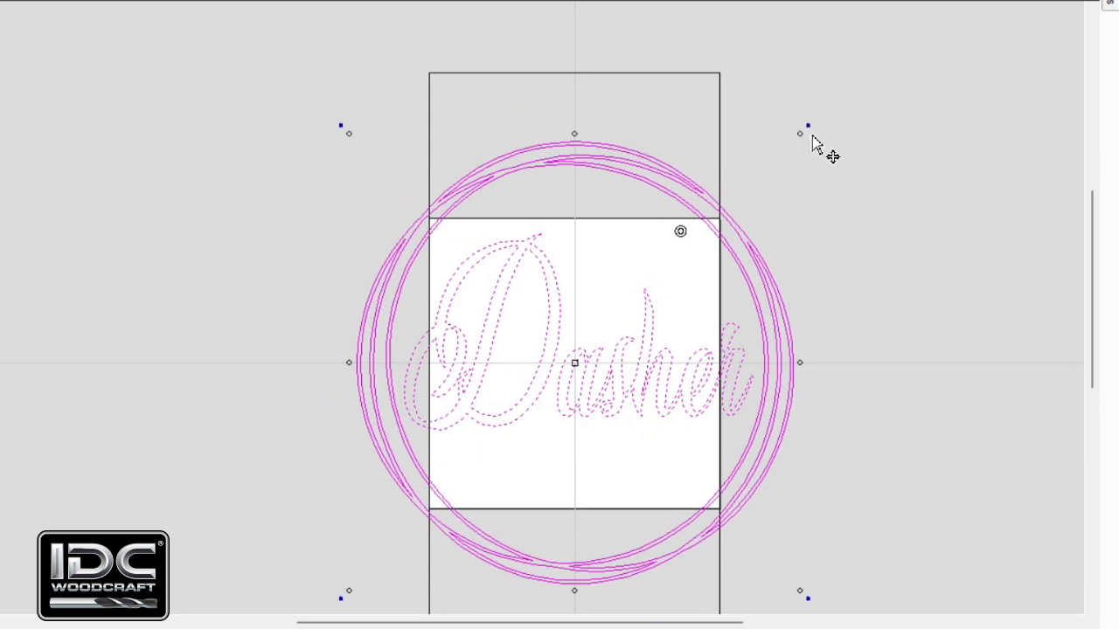
Step: Try rotating the ring and lettering freehand about the offset pivot to about 345 degrees, and undo the rotation
key(ctrl)
drag(807, 128, 703, 224)
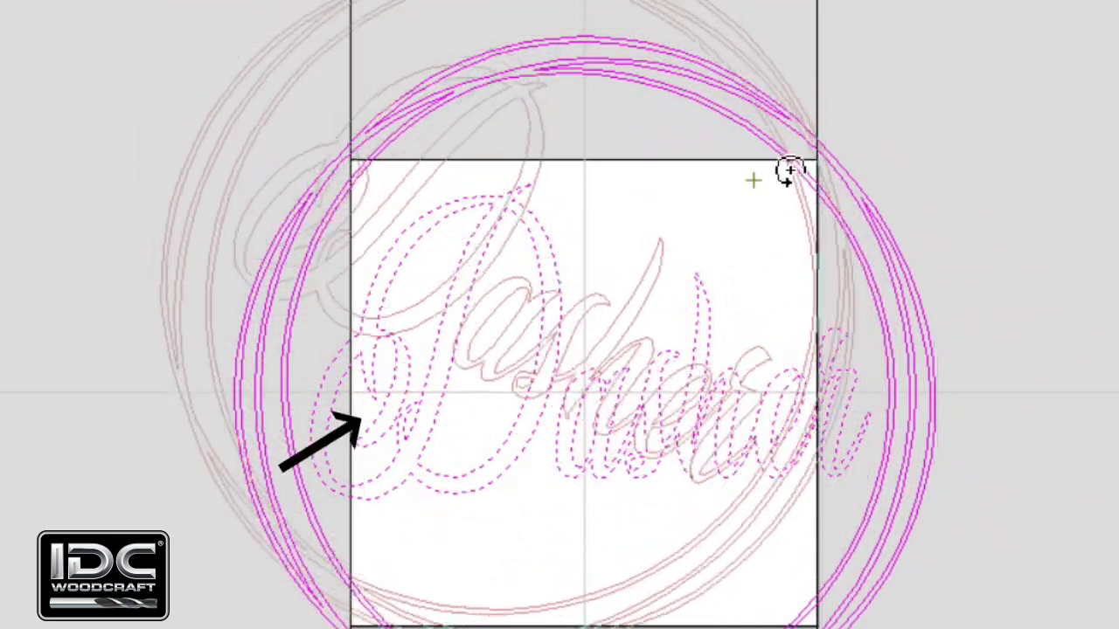
mouse_move(790, 171)
mouse_down()
mouse_move(926, 94)
mouse_move(924, 7)
mouse_move(1096, 5)
mouse_move(789, 15)
mouse_move(904, 41)
mouse_move(917, 149)
mouse_move(938, 74)
mouse_move(836, 1)
mouse_move(872, 21)
mouse_up()
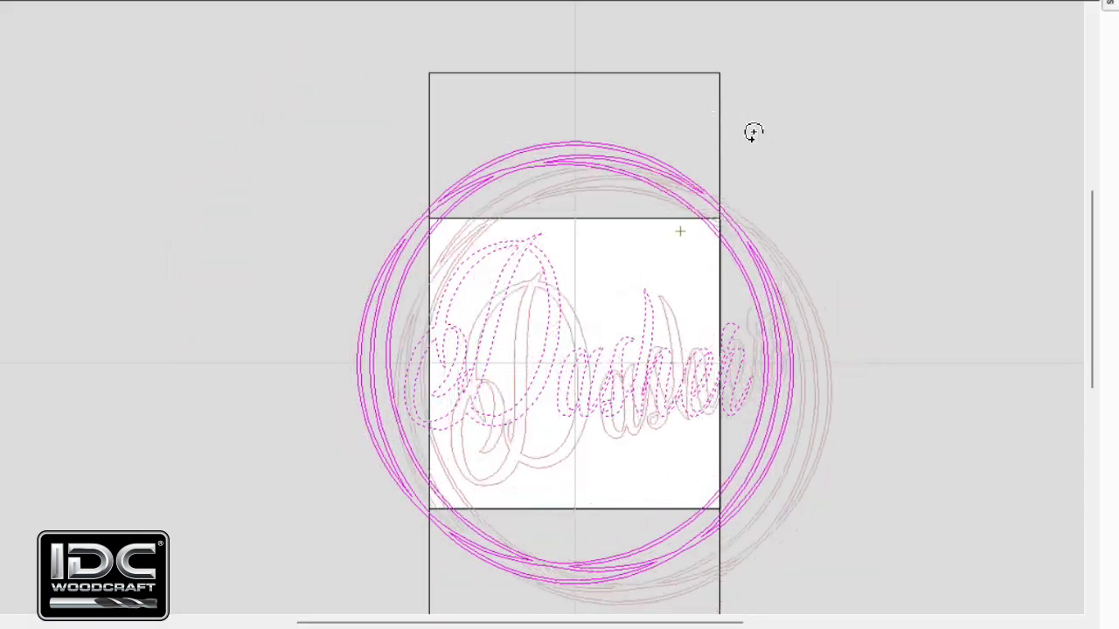
drag(753, 132, 799, 187)
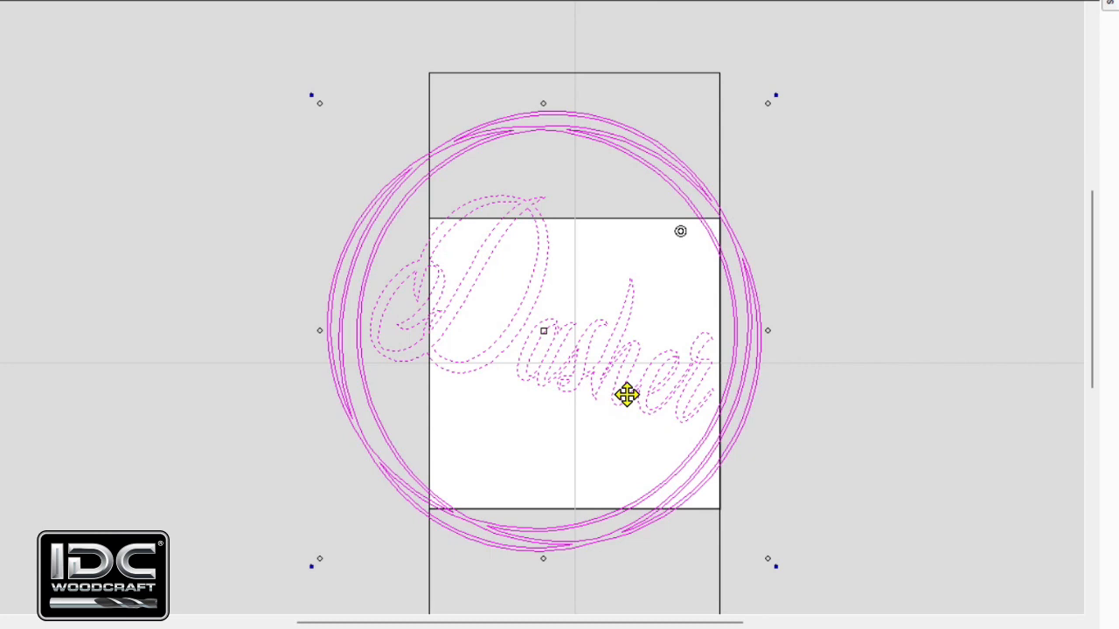
key(ctrl+z)
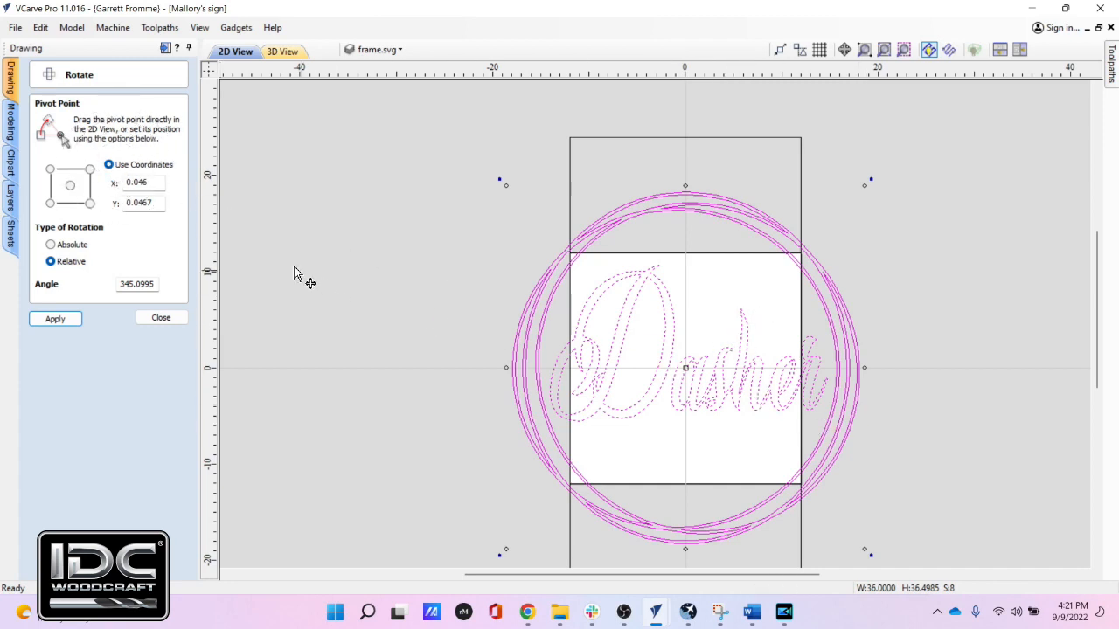
Step: Set the rotation pivot to the centre of the selected ring and lettering
key(ctrl)
key(ctrl)
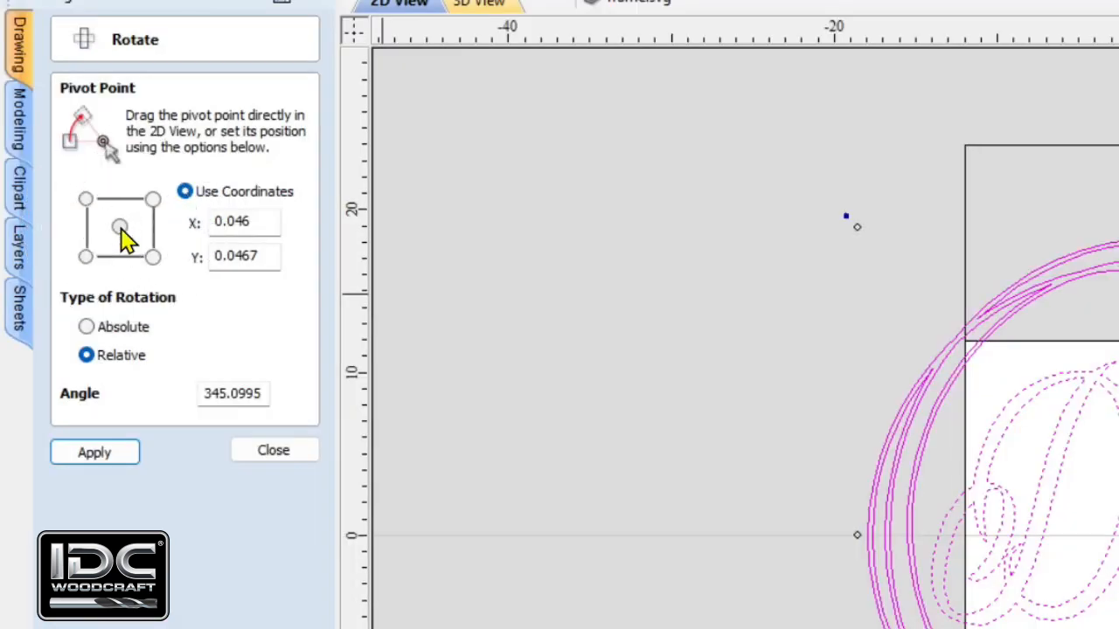
click(121, 227)
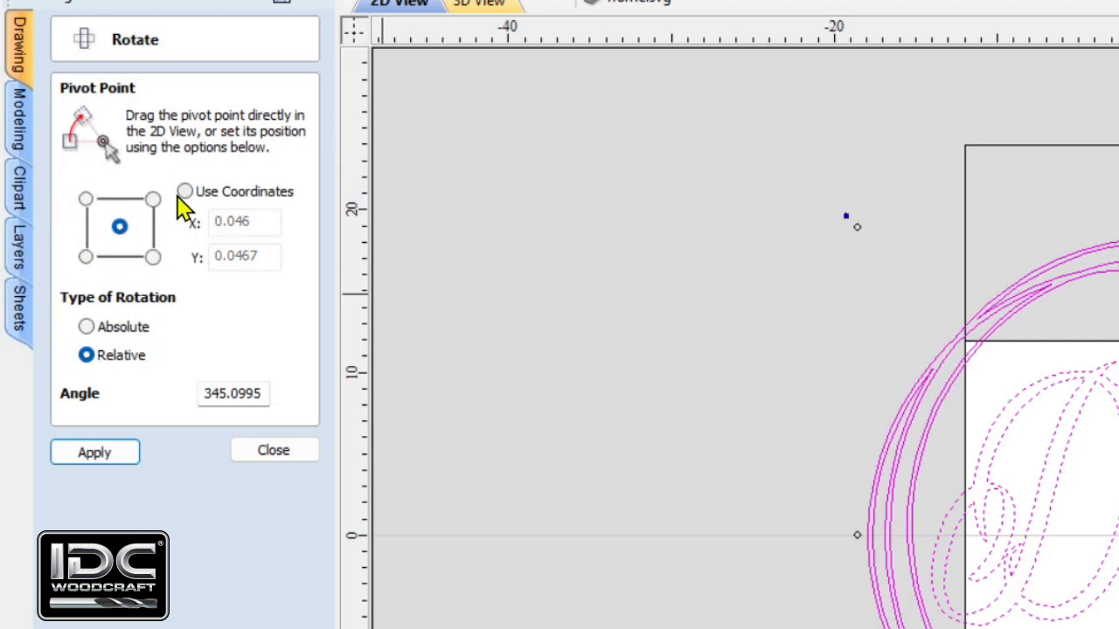
key(ctrl)
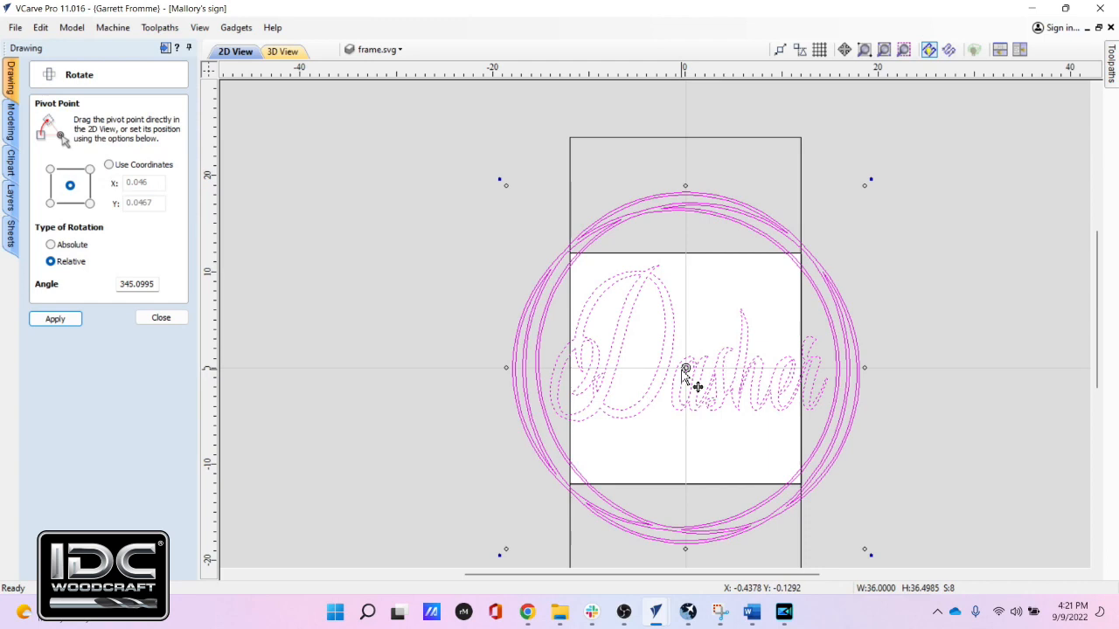
Step: Clear the selection, and reselect the whole Dasher lettering together with the ring frame
click(1040, 428)
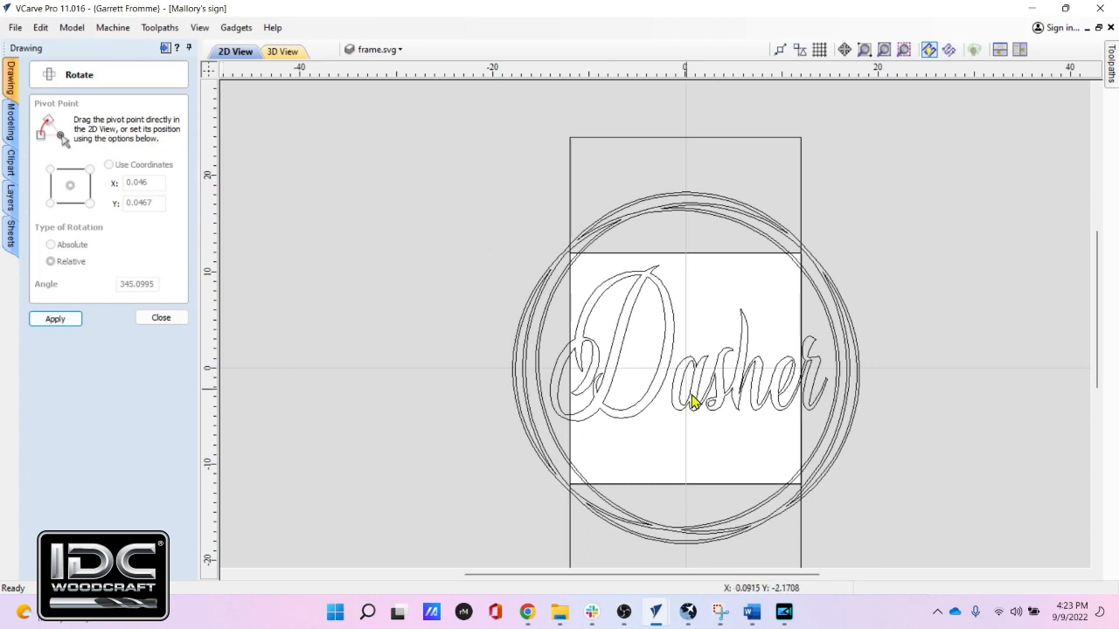
drag(409, 488, 1046, 263)
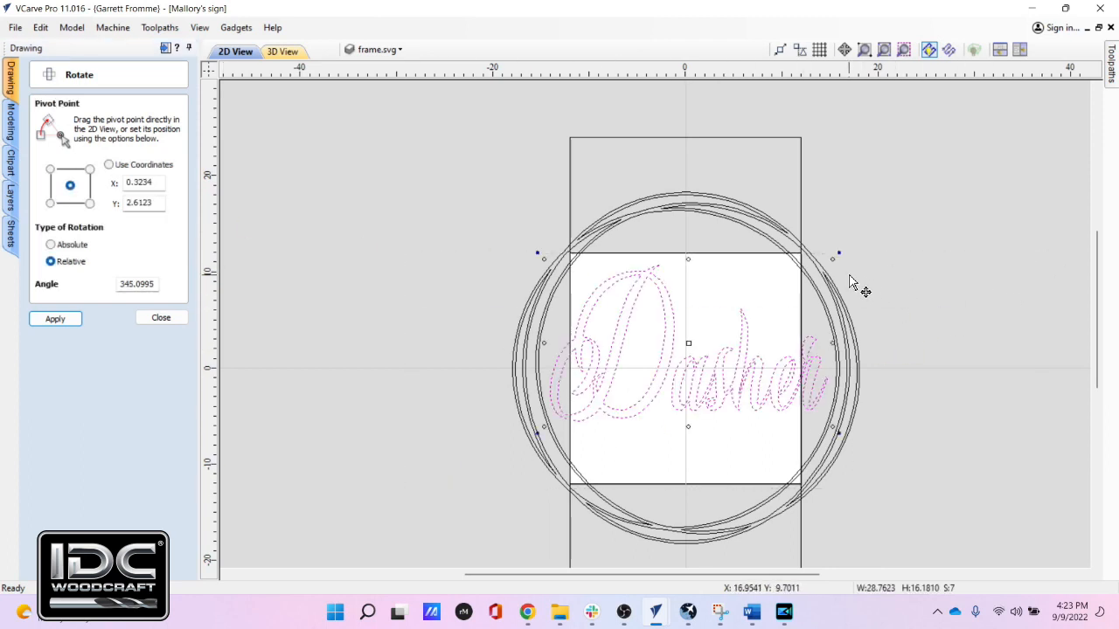
shift+click(825, 320)
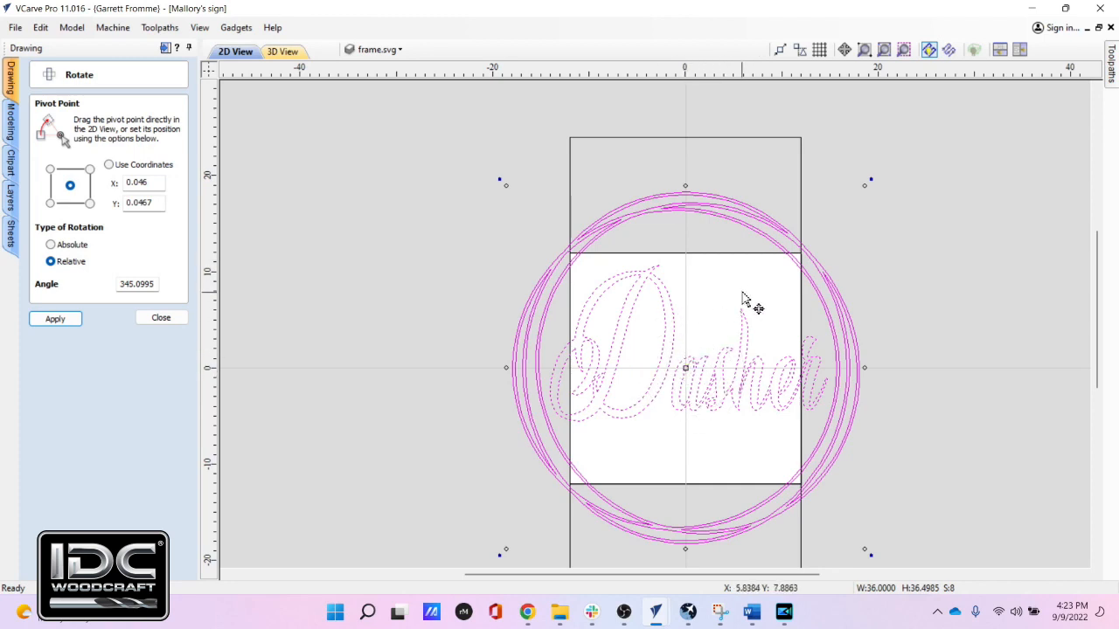
Step: Try a coordinate-based pivot at about X 6.52, Y 8.19, and return the pivot to the selection's centre
click(109, 166)
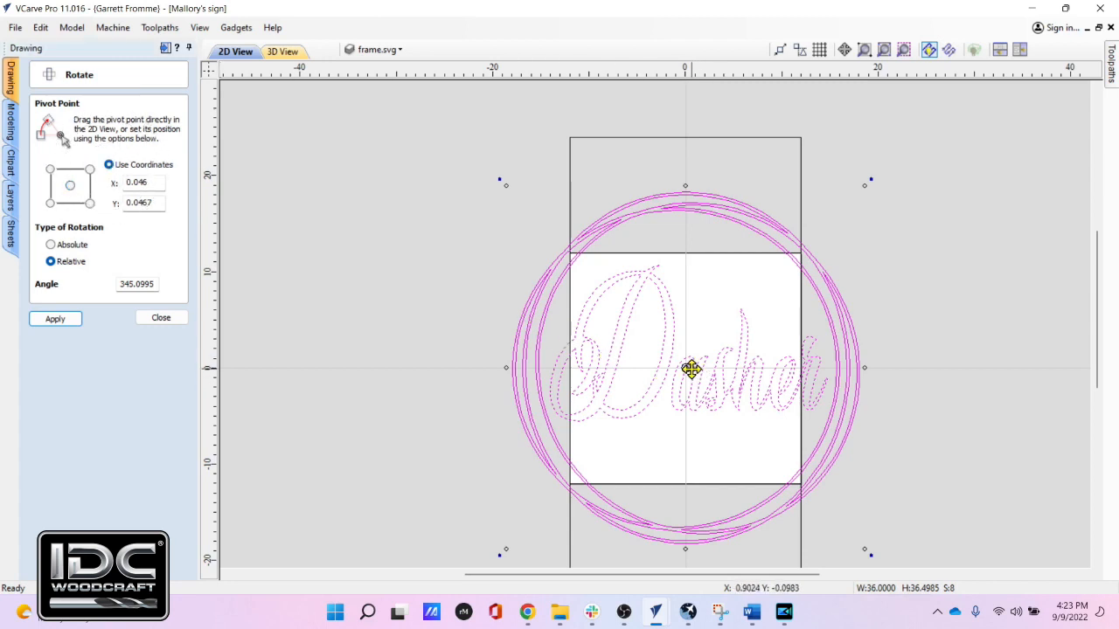
drag(689, 368, 749, 290)
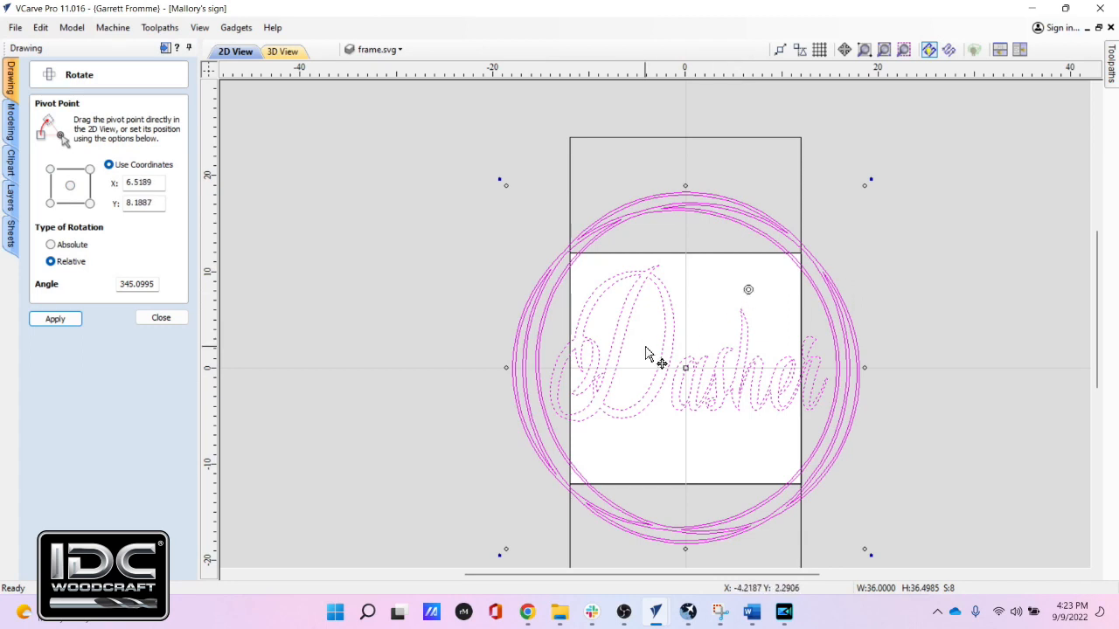
click(70, 186)
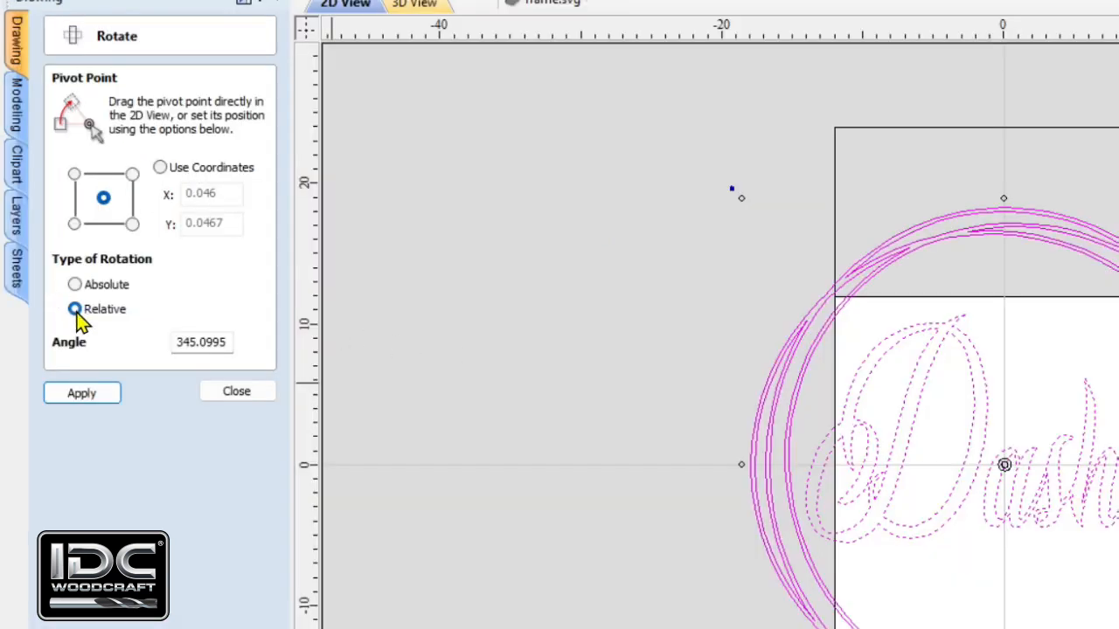
Step: Rotate the ring and lettering to an absolute angle of 90 degrees about their centre, close the Rotate tool and clear the selection
click(76, 311)
click(77, 286)
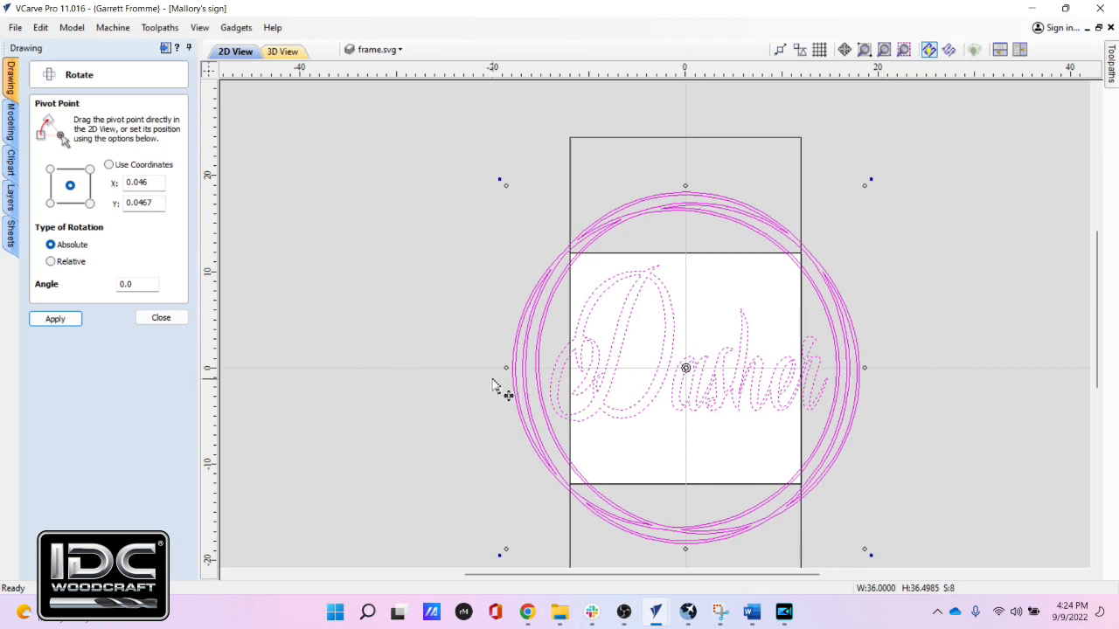
key(ctrl)
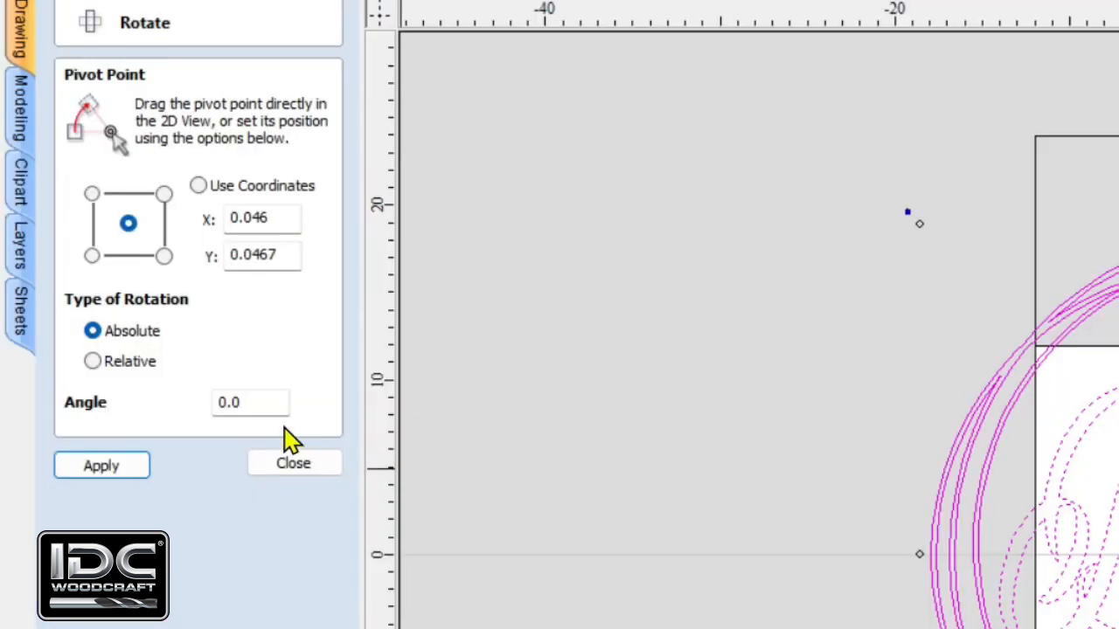
key(ctrl)
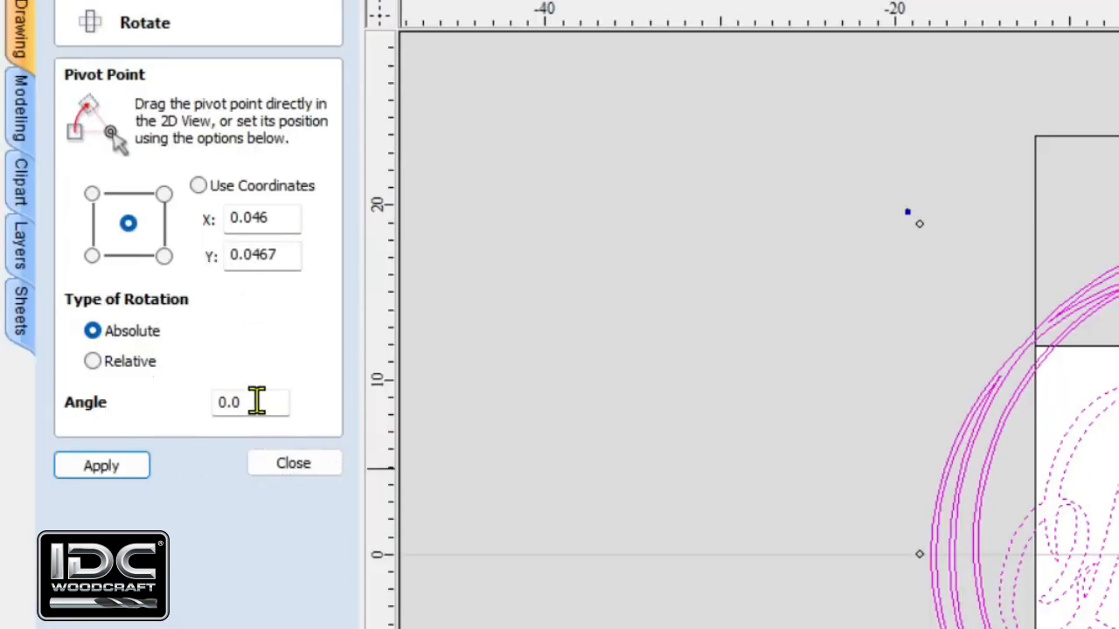
double_click(256, 401)
text(90)
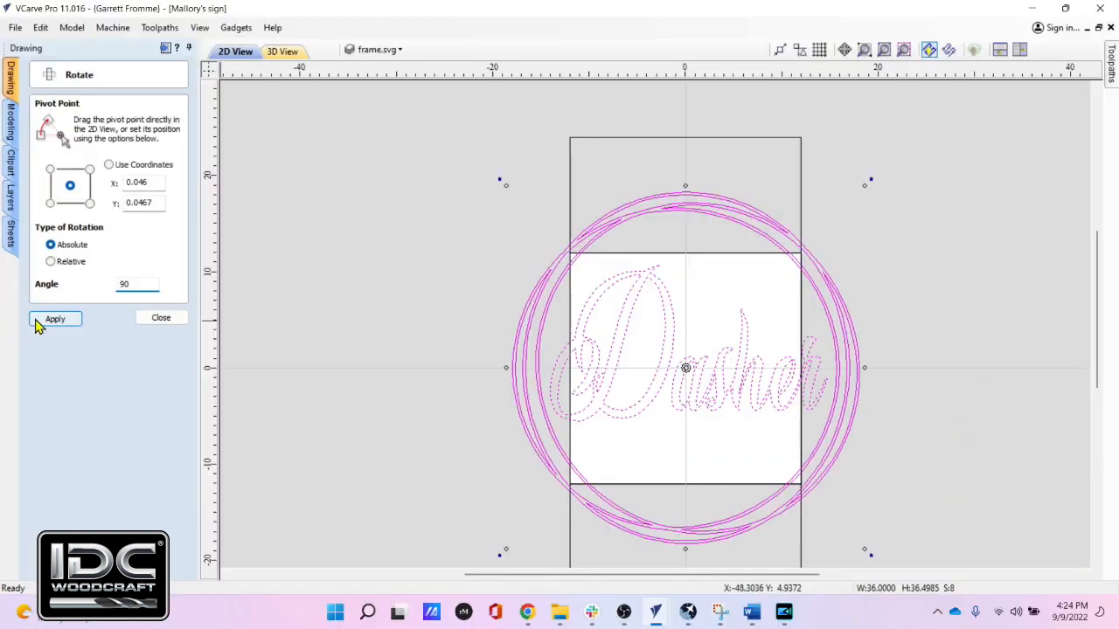
click(37, 321)
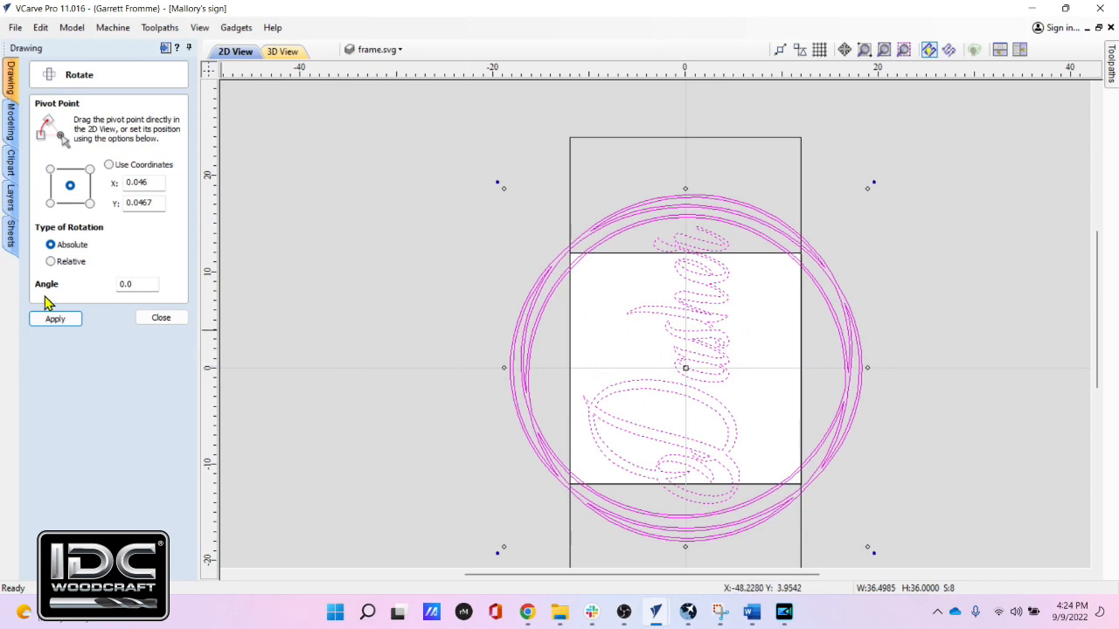
click(151, 321)
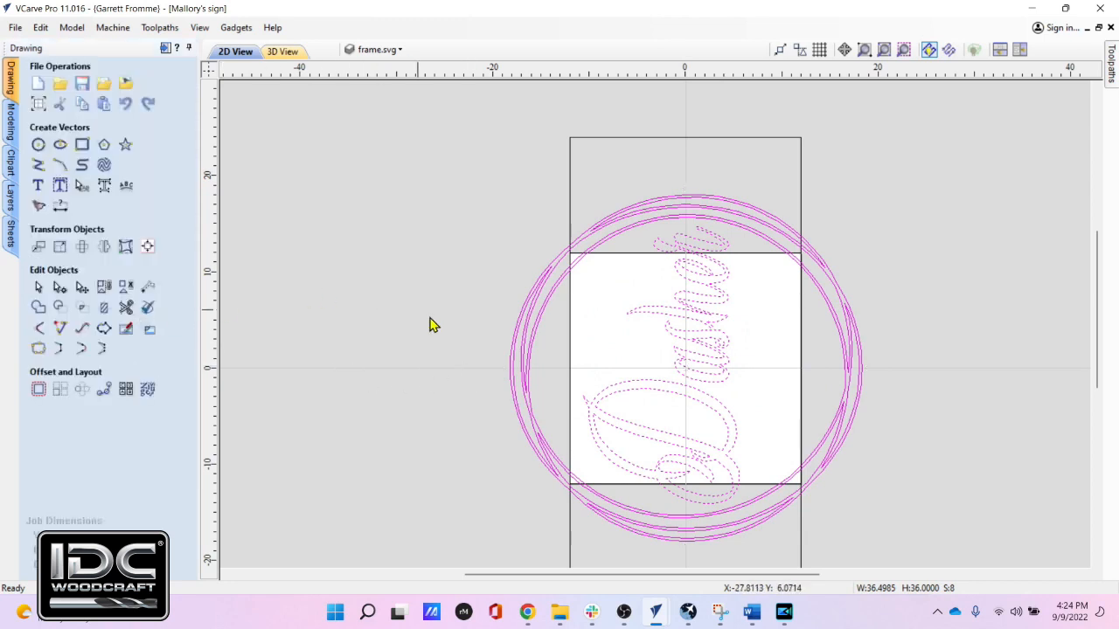
scroll(631, 400, down, 3)
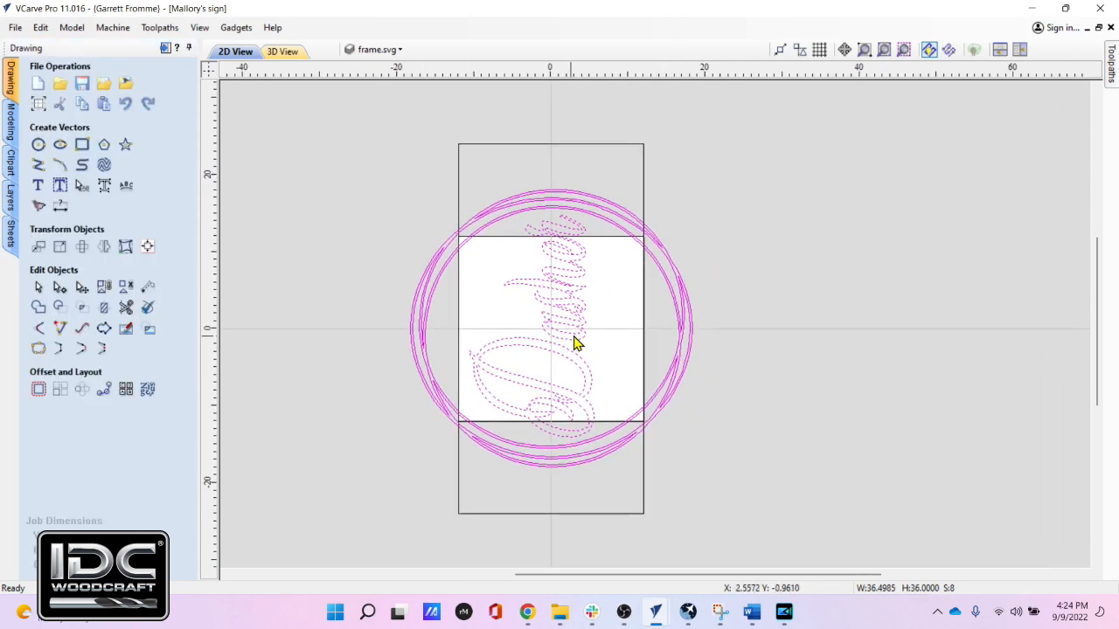
click(760, 329)
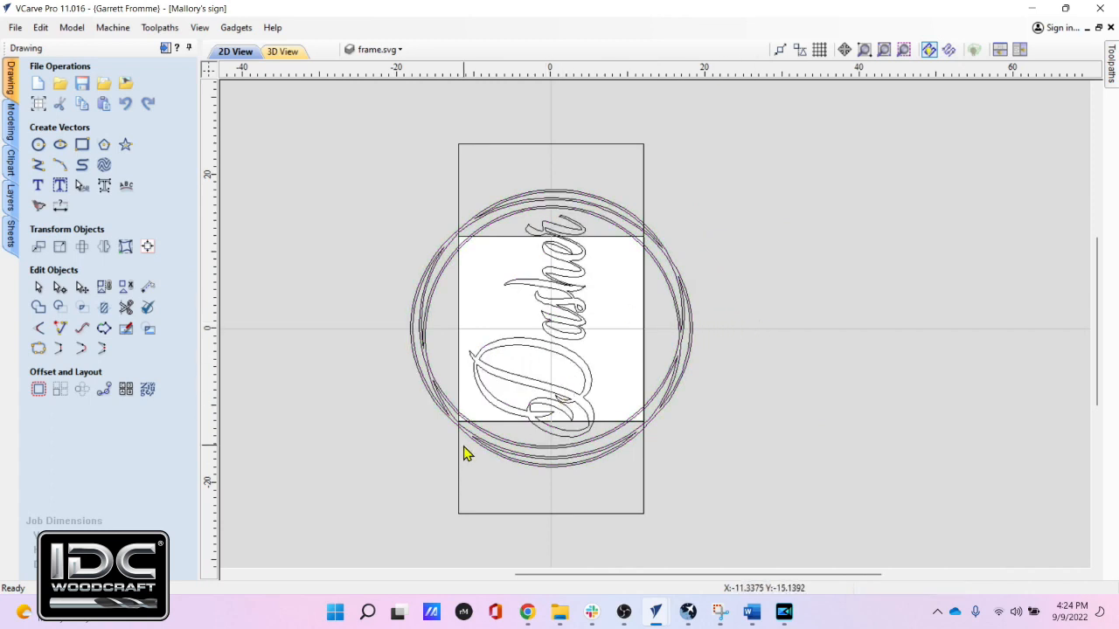
Step: Open the layer list, and switch the visibility of the frame.svg layer off and back on
click(408, 51)
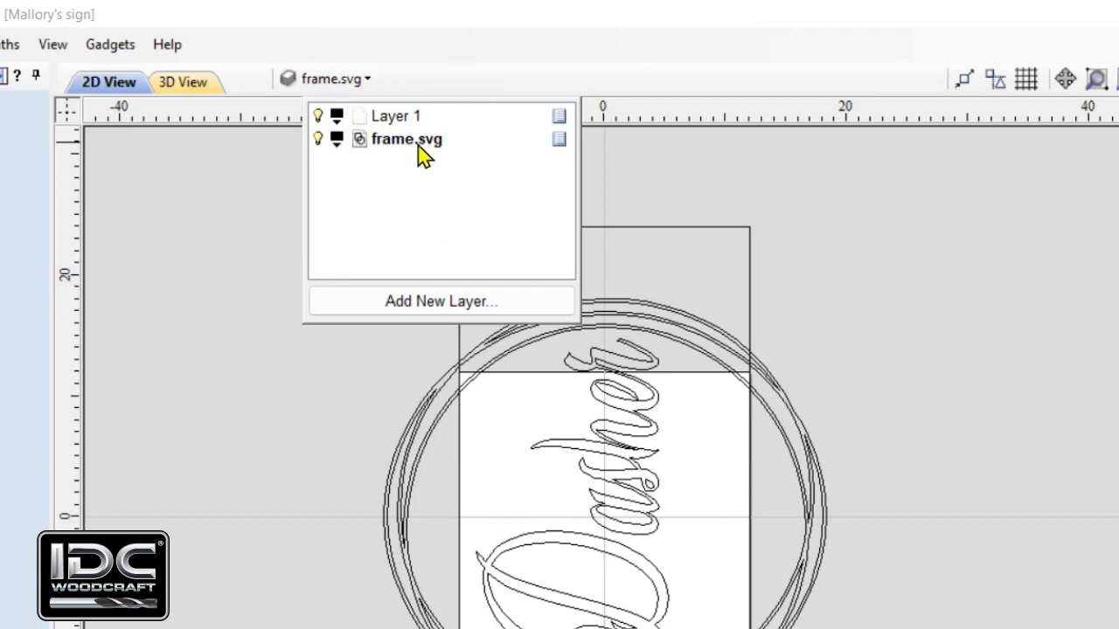
click(318, 138)
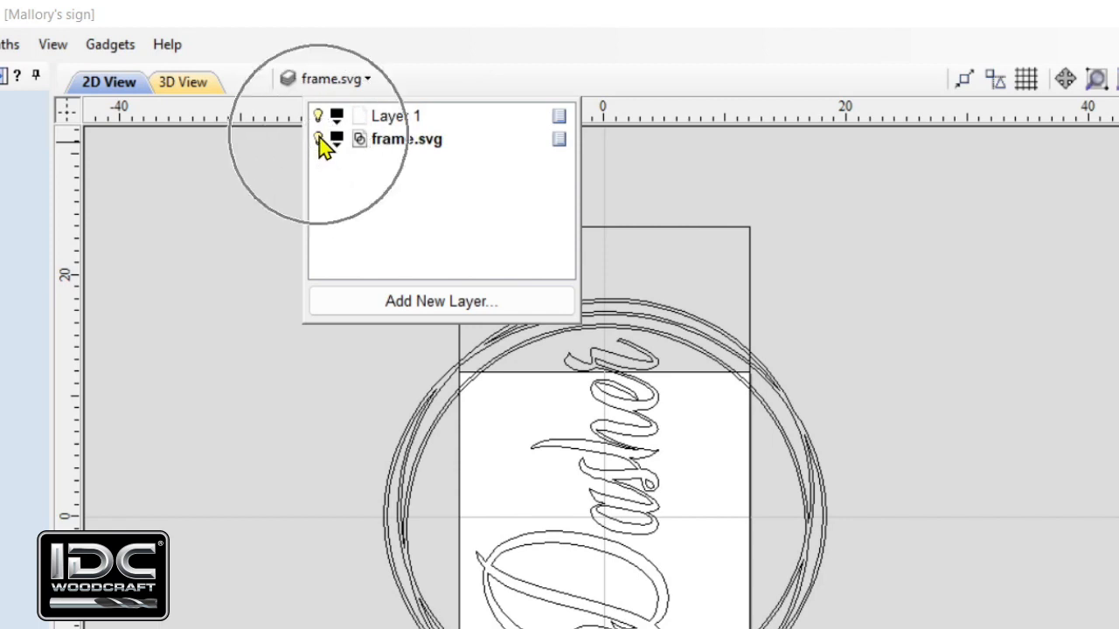
click(319, 138)
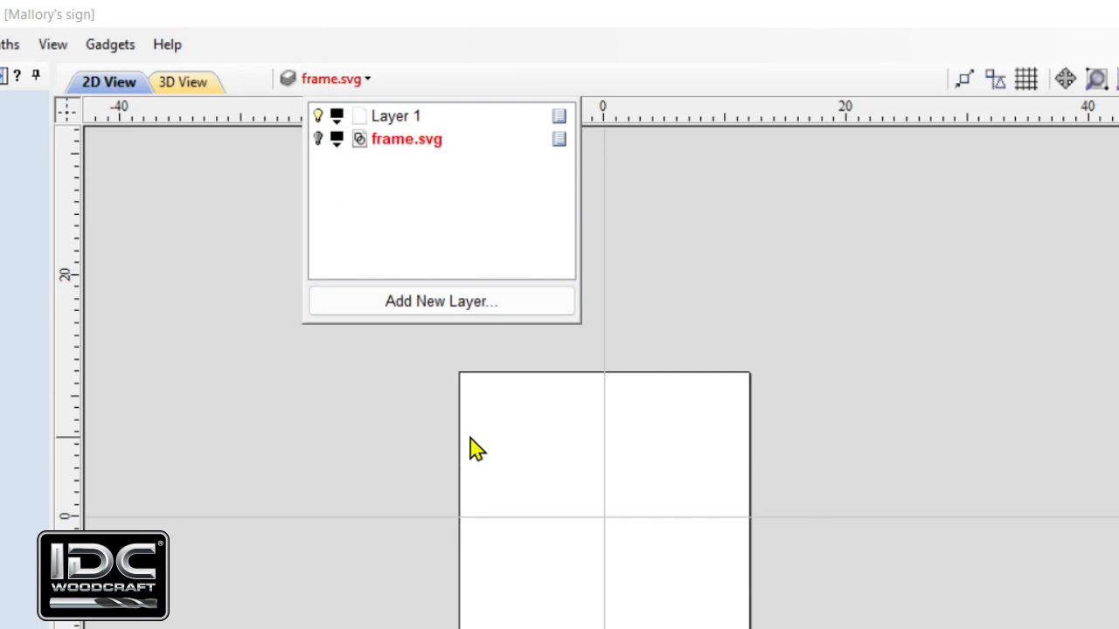
click(318, 139)
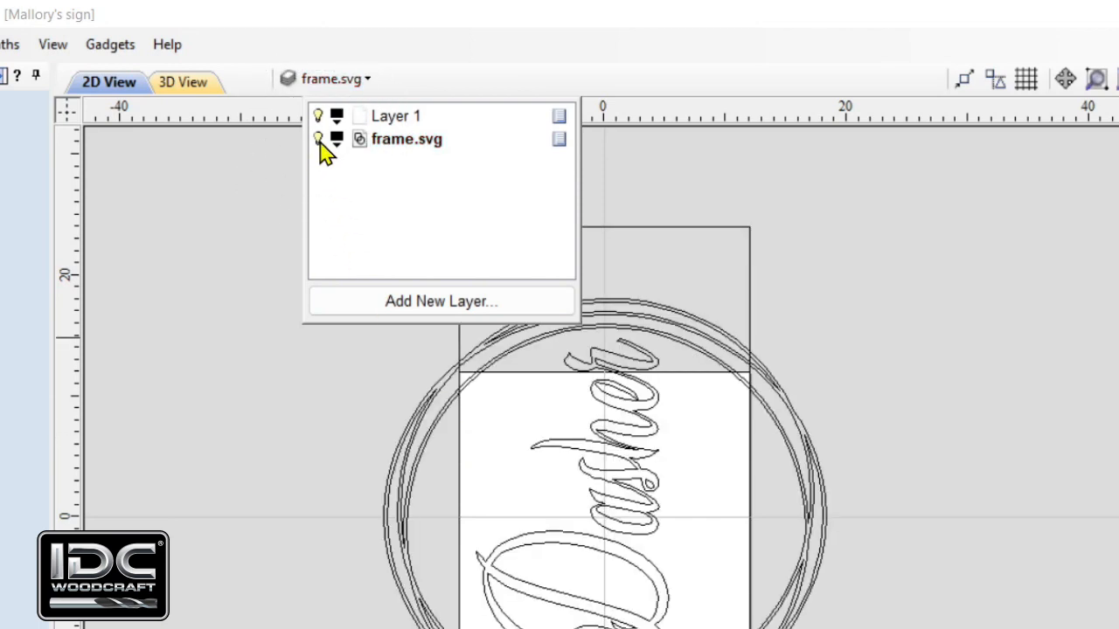
Step: Delete the empty Layer 1 from the layer list
click(399, 119)
right_click(400, 119)
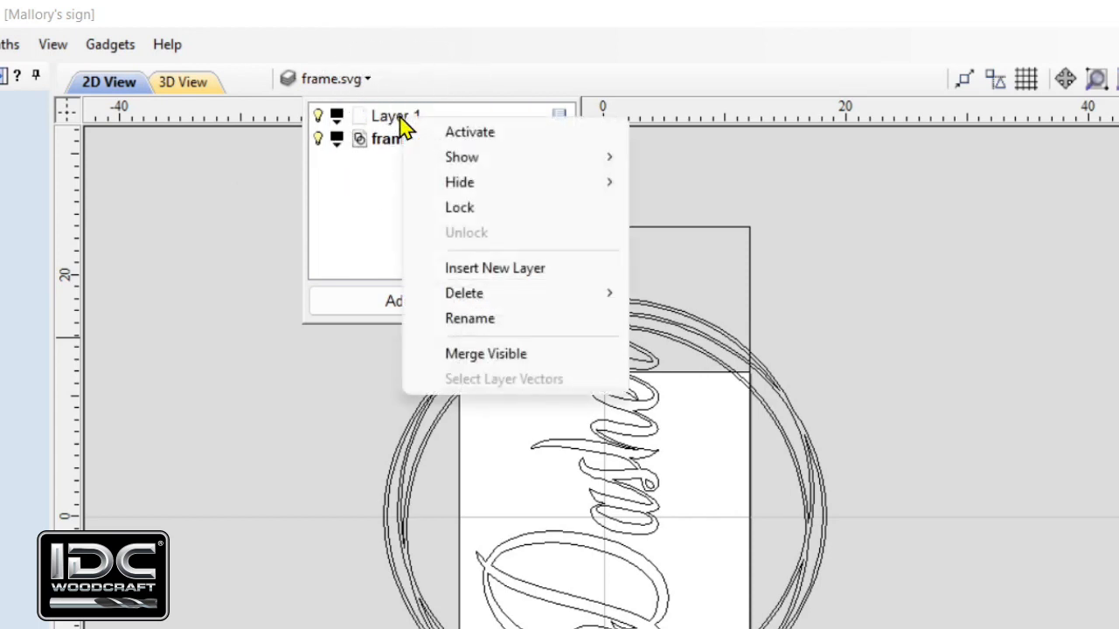
mouse_move(495, 301)
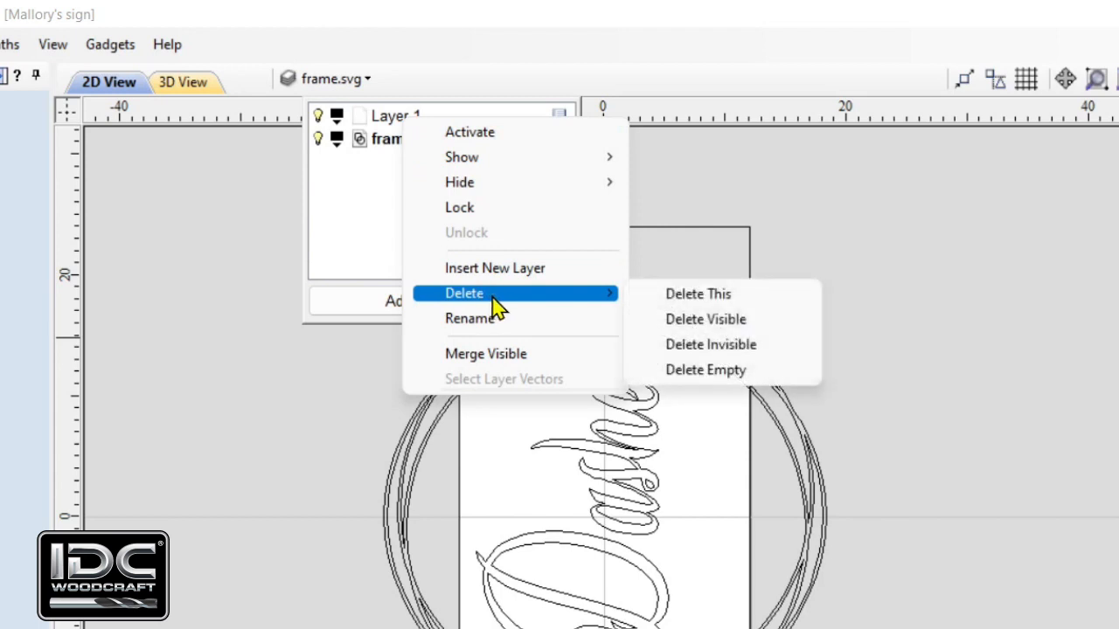
click(696, 301)
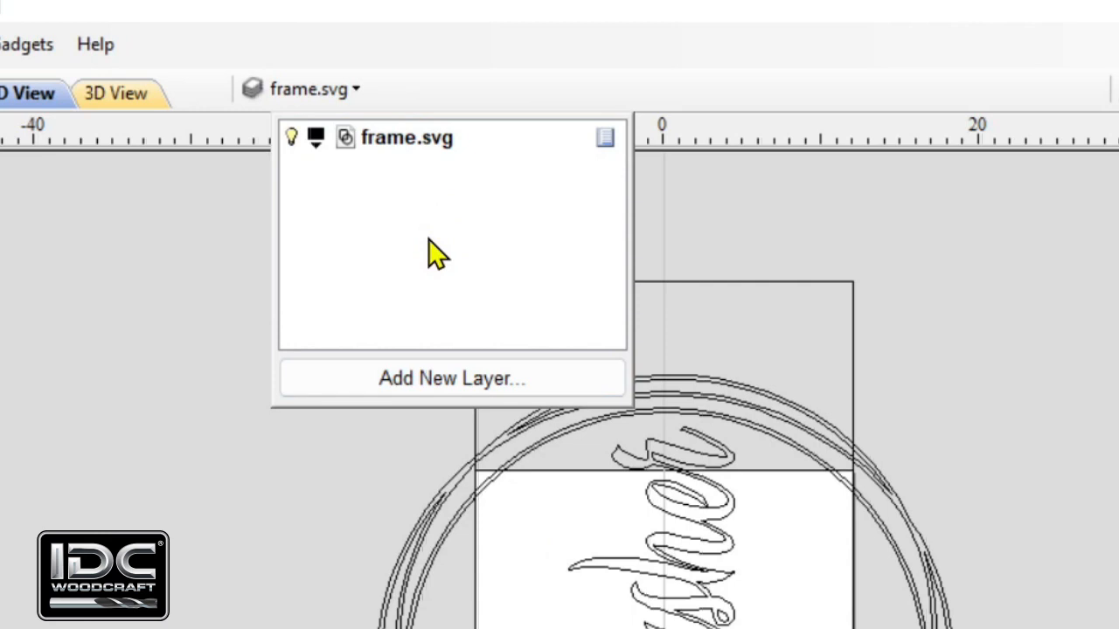
Step: Rename the frame.svg layer as Master and close the layer list
double_click(402, 137)
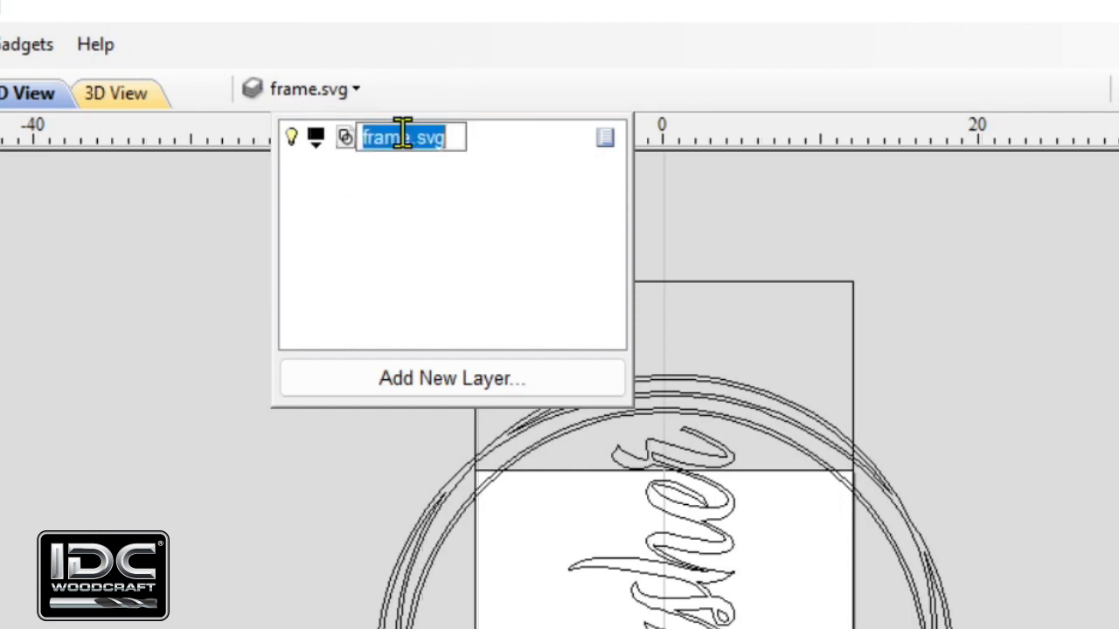
text(Master)
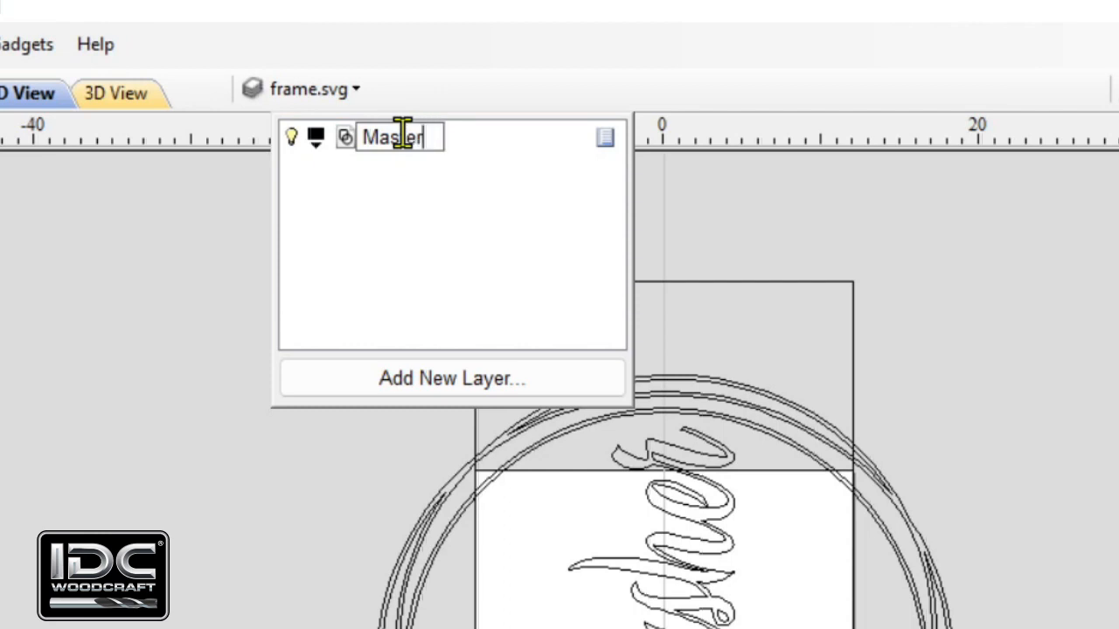
click(391, 203)
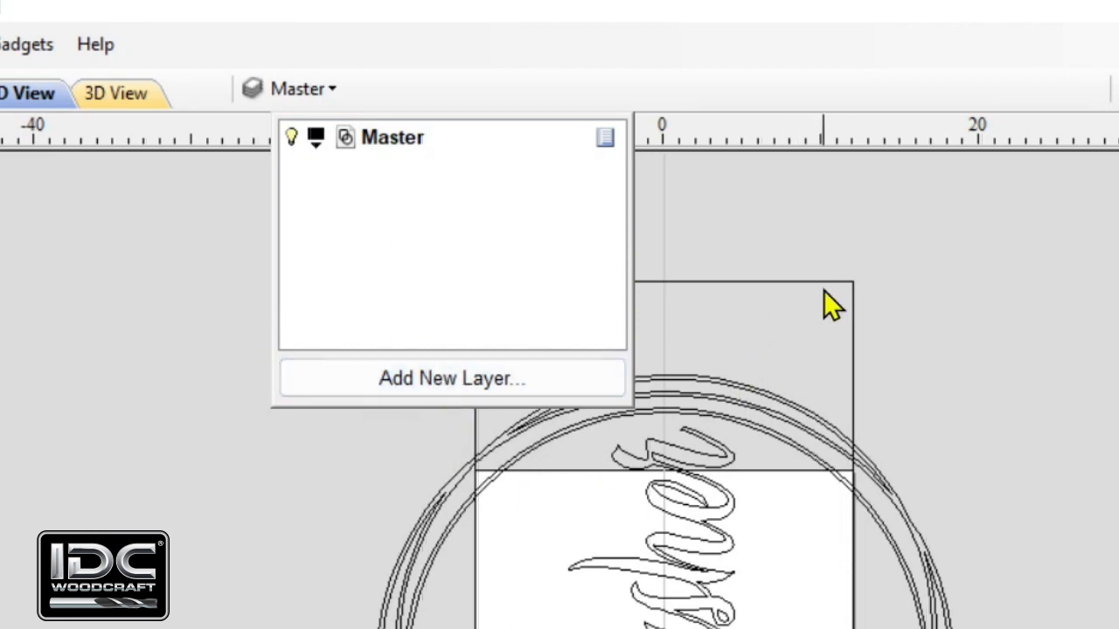
key(ctrl)
key(ctrl)
key(ctrl)
click(915, 298)
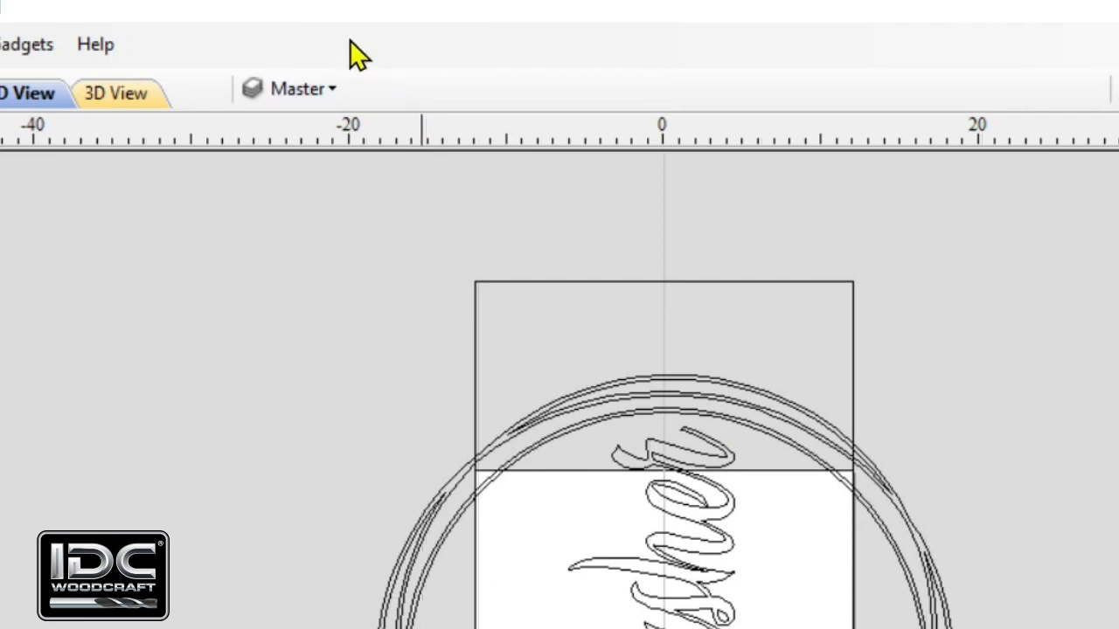
Step: Add two new layers and name the second one Left circle
click(322, 89)
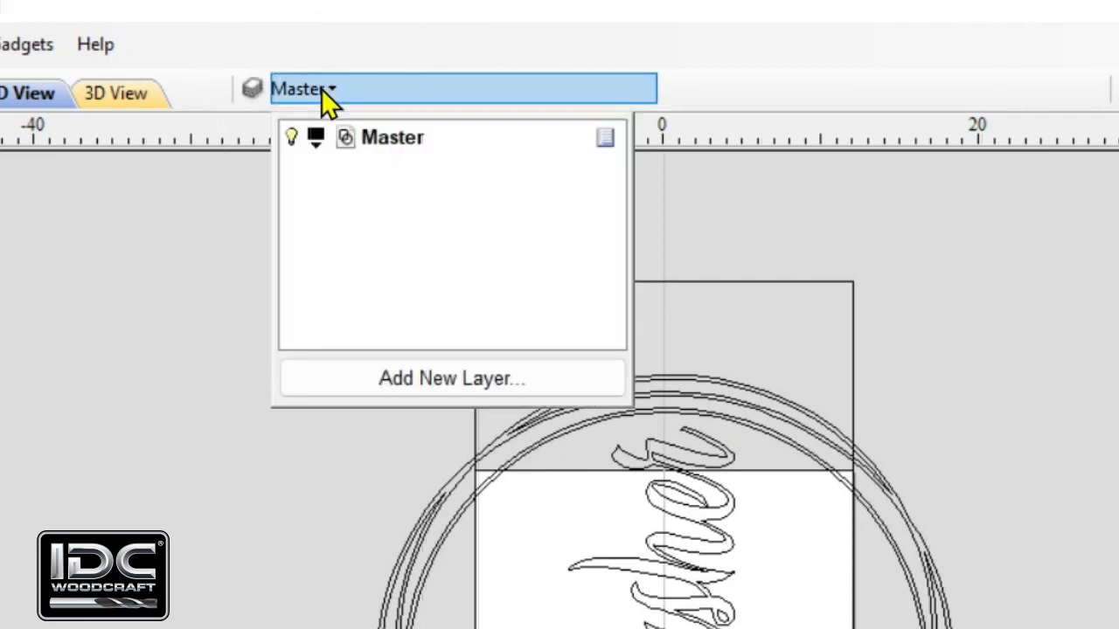
click(467, 385)
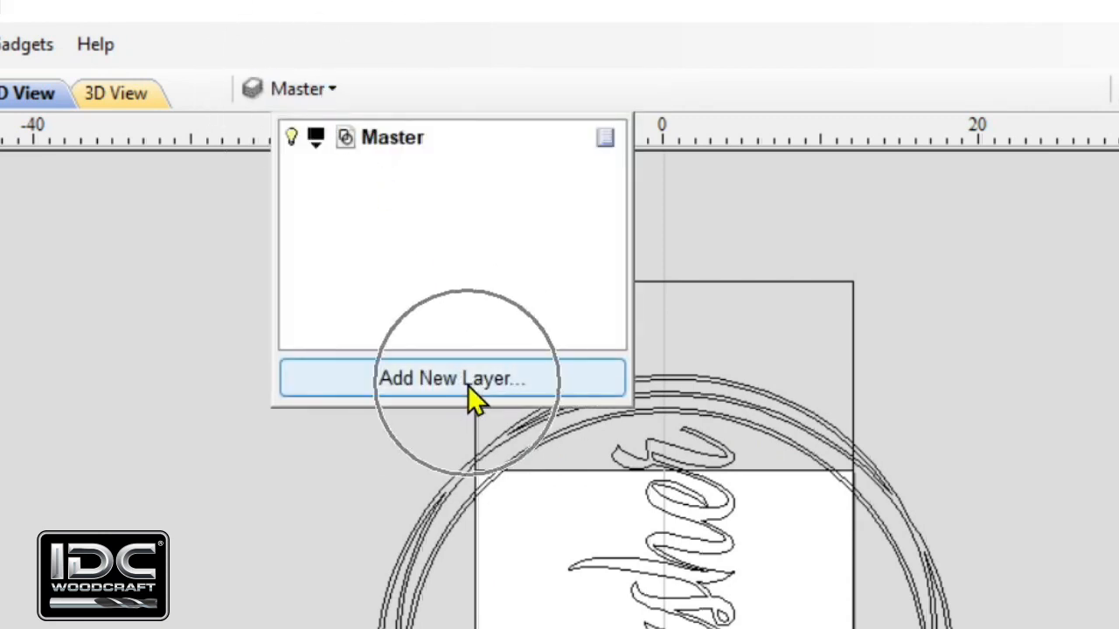
click(468, 385)
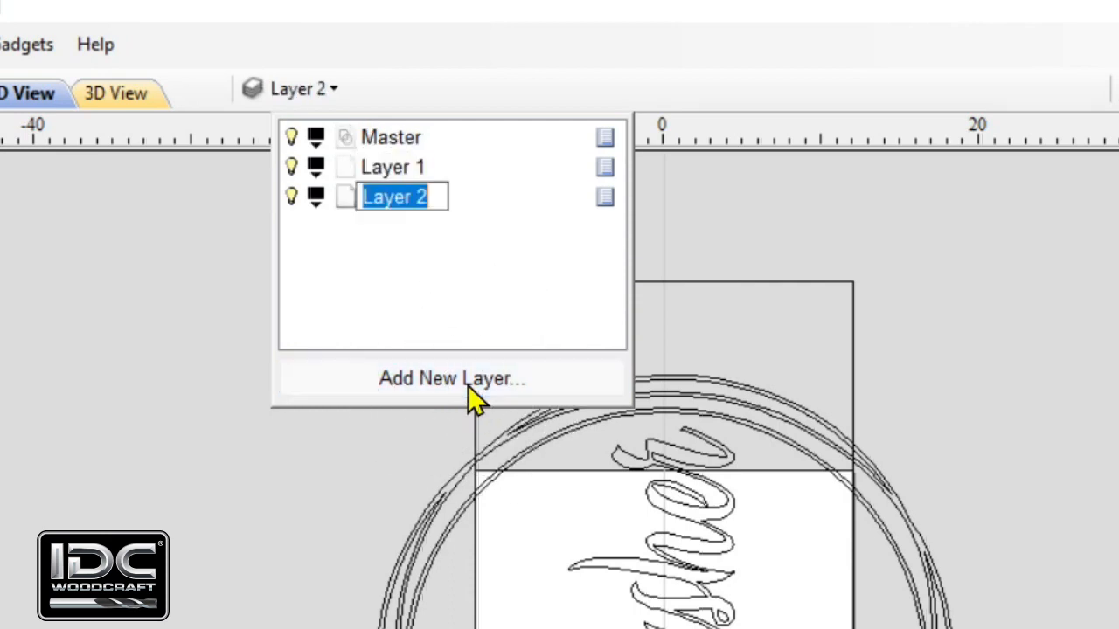
click(409, 203)
key(ctrl)
key(ctrl)
key(ctrl)
text(Left circle)
Step: Make Layer 1 the active layer, rename it as Right circle, and close the layer list
click(410, 168)
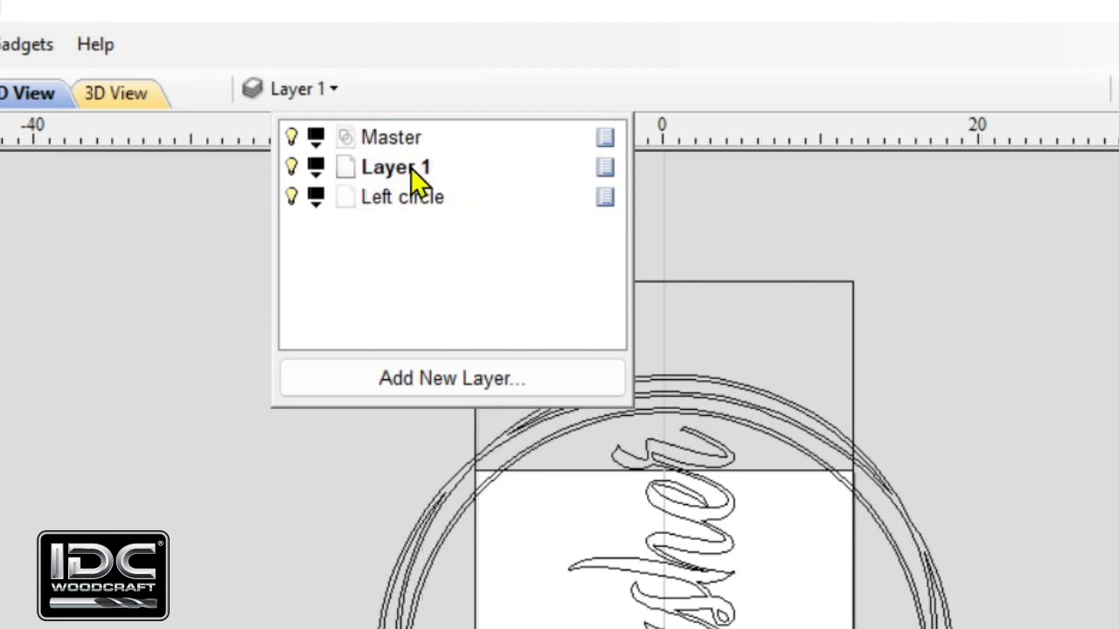
double_click(411, 168)
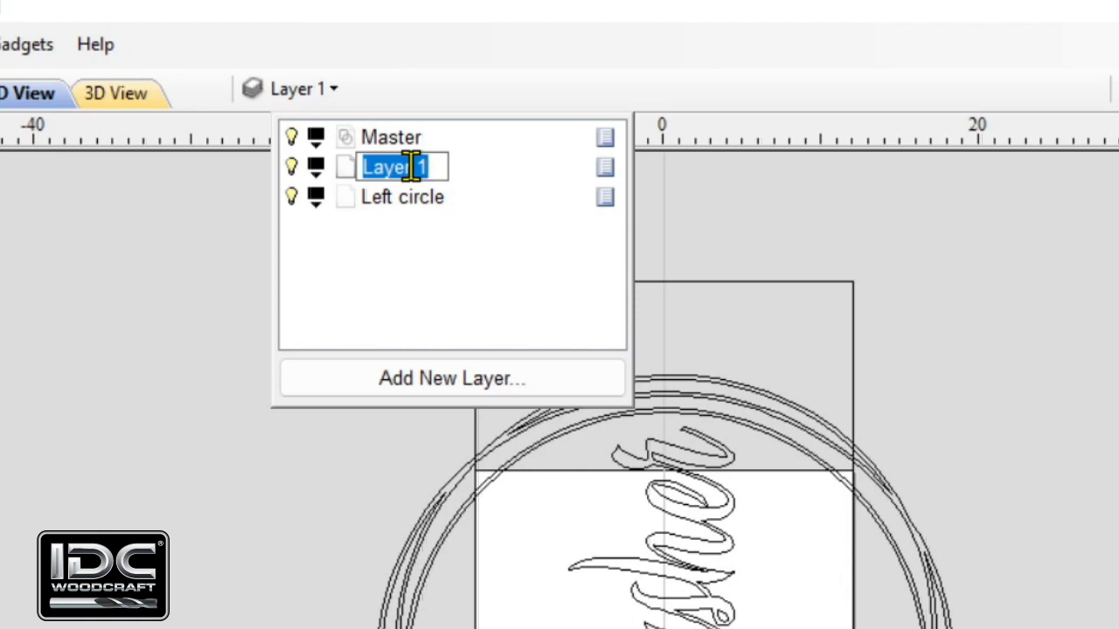
text(Right circle)
key(ctrl)
key(ctrl)
key(ctrl)
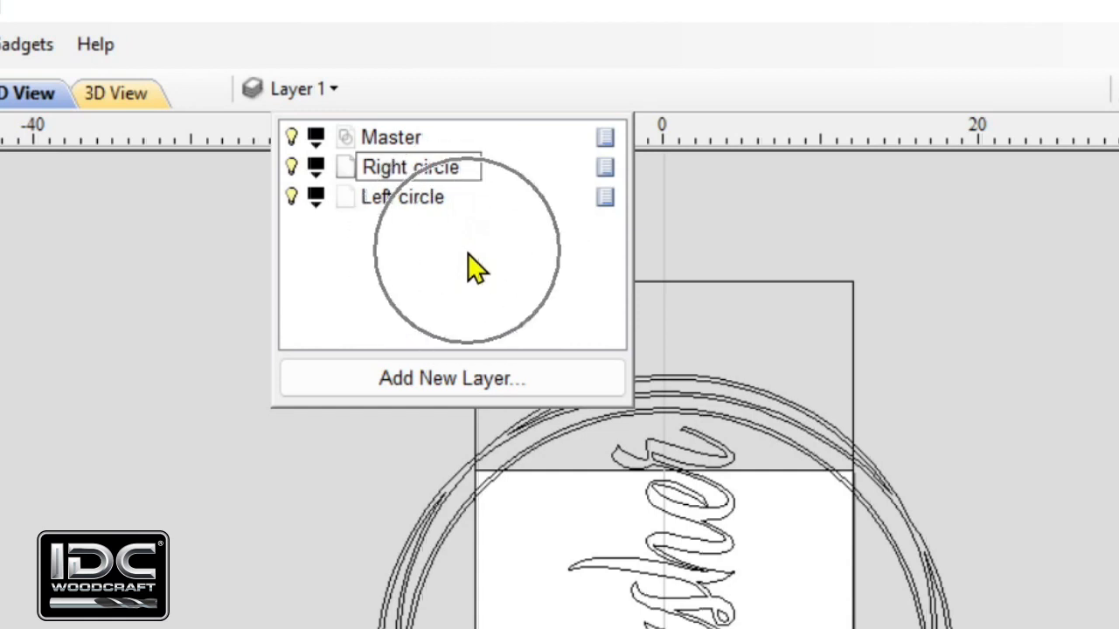
key(ctrl)
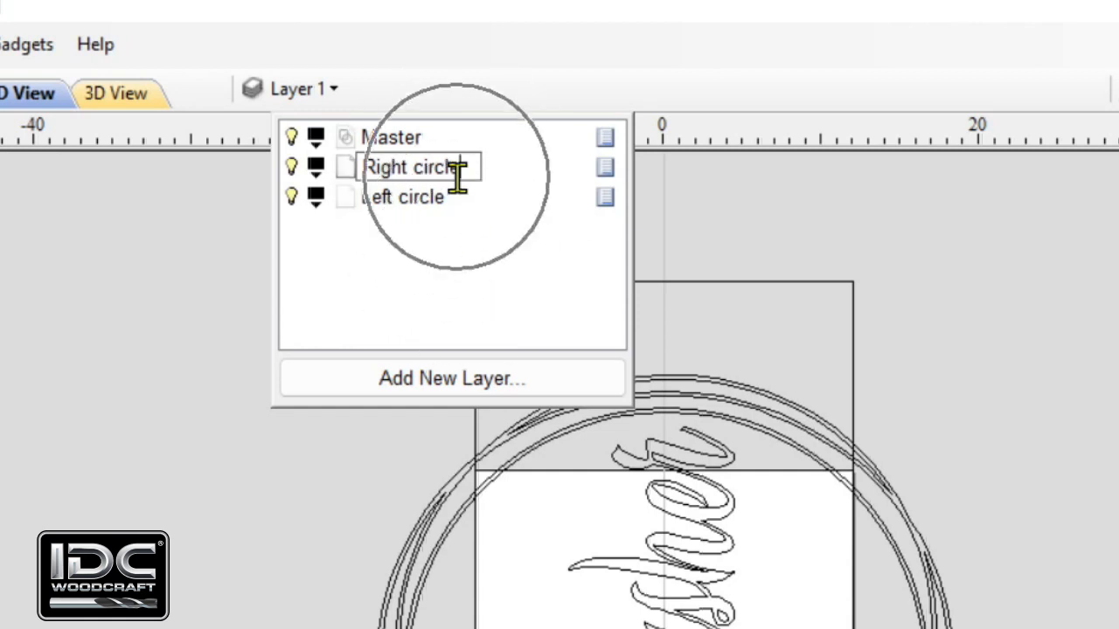
click(453, 270)
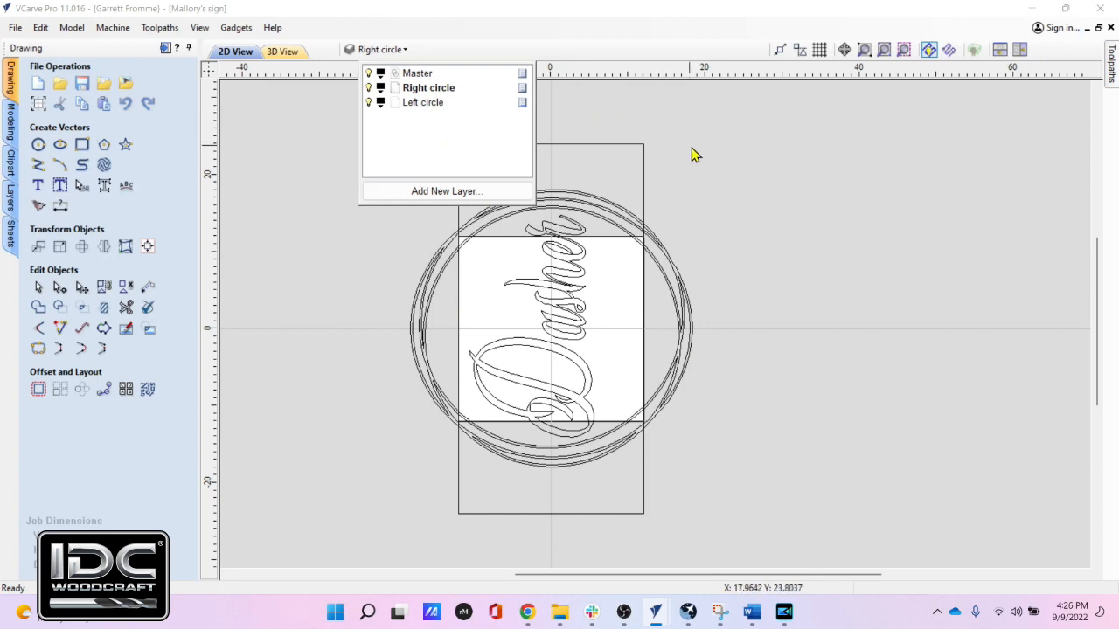
key(ctrl)
key(ctrl)
click(692, 196)
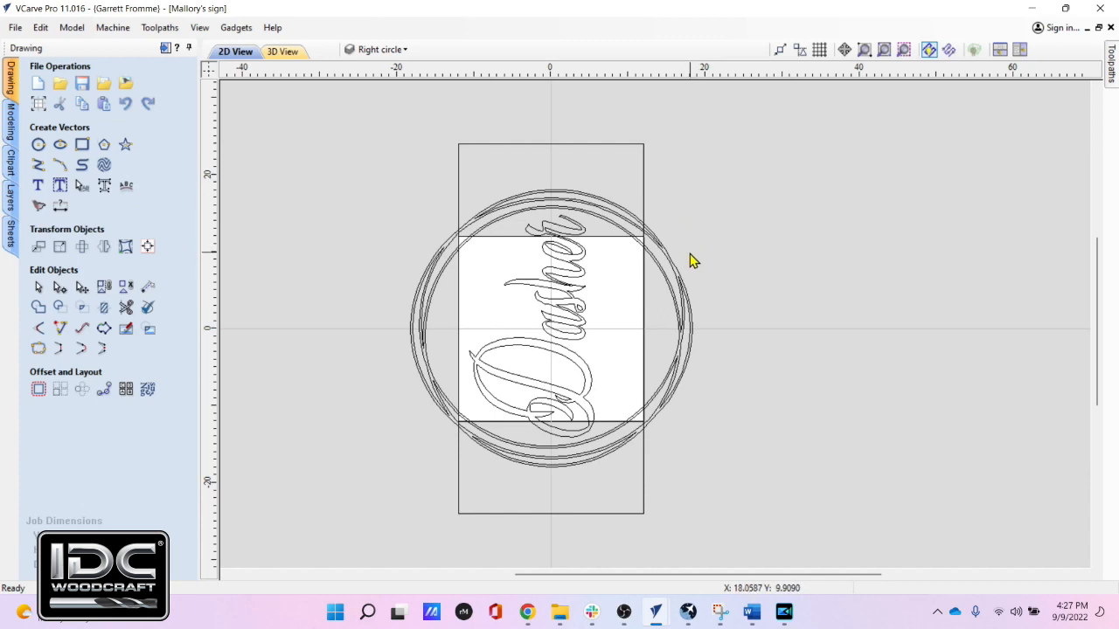
Step: Select the ring frame around the Dasher lettering and copy it to the Right circle layer
drag(688, 252, 669, 291)
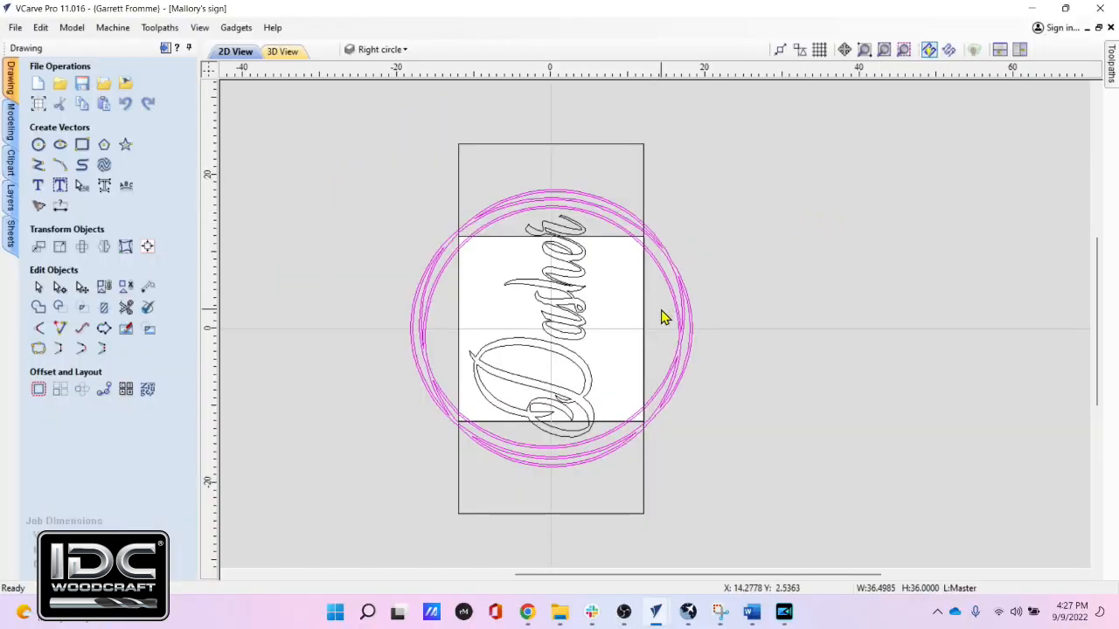
click(699, 242)
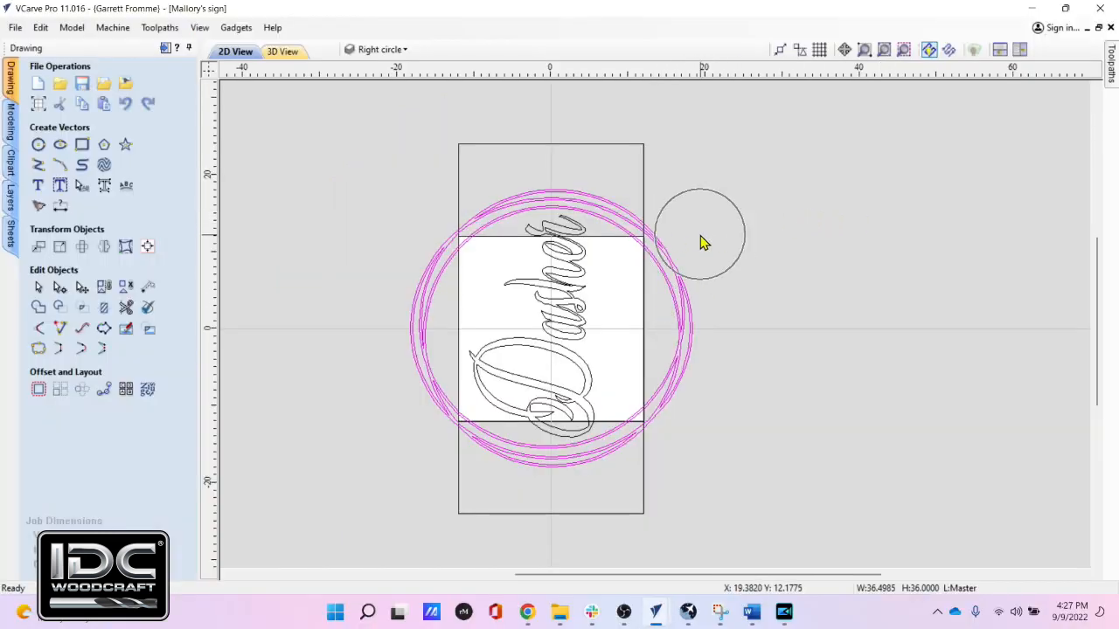
right_click(702, 242)
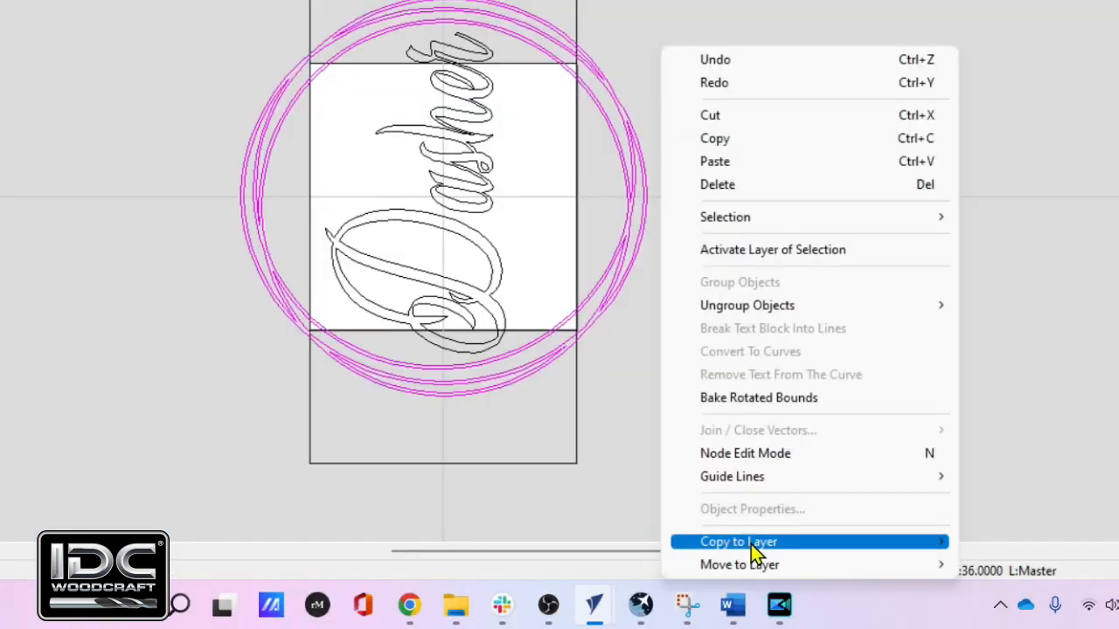
click(751, 545)
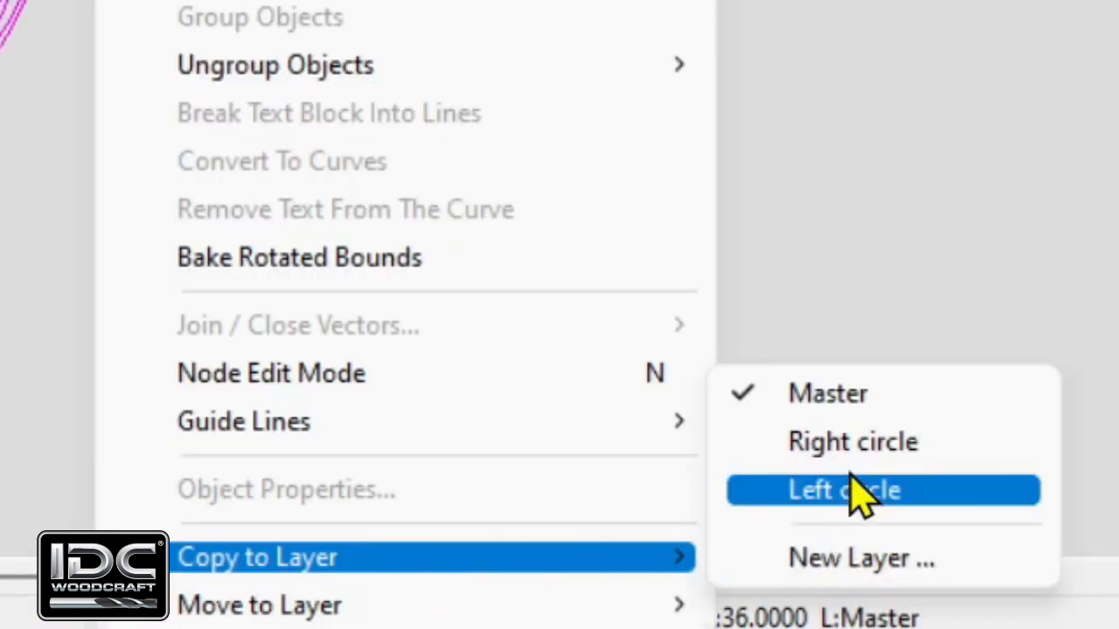
click(901, 411)
click(843, 444)
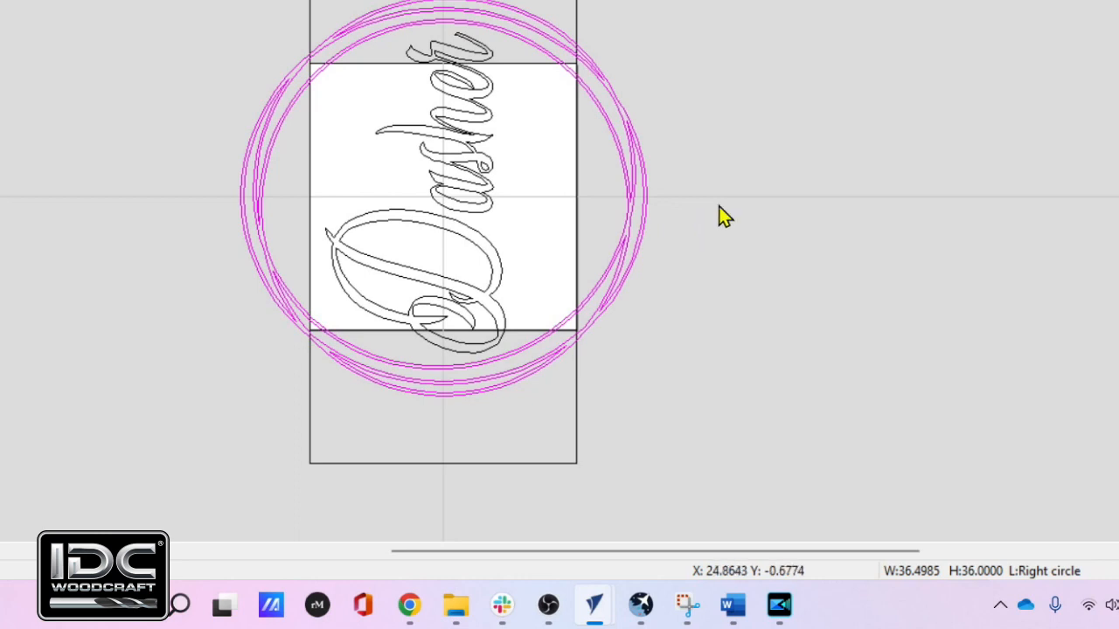
Step: Copy the selected ring frame to the Left circle layer as well, and clear the selection
right_click(739, 154)
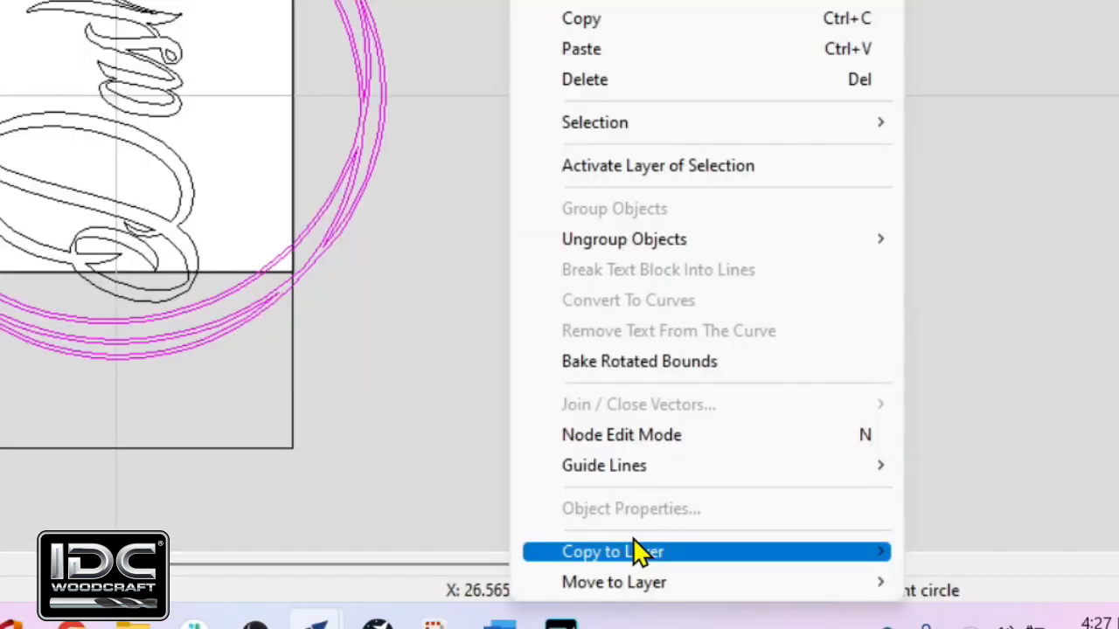
mouse_move(886, 543)
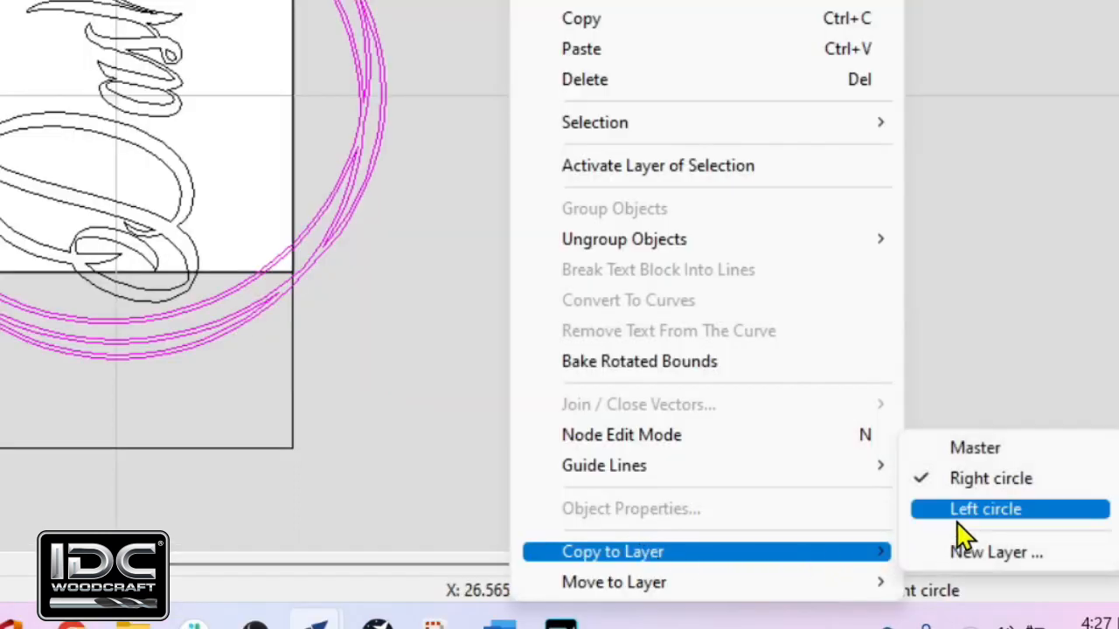
key(ctrl)
key(ctrl)
click(986, 514)
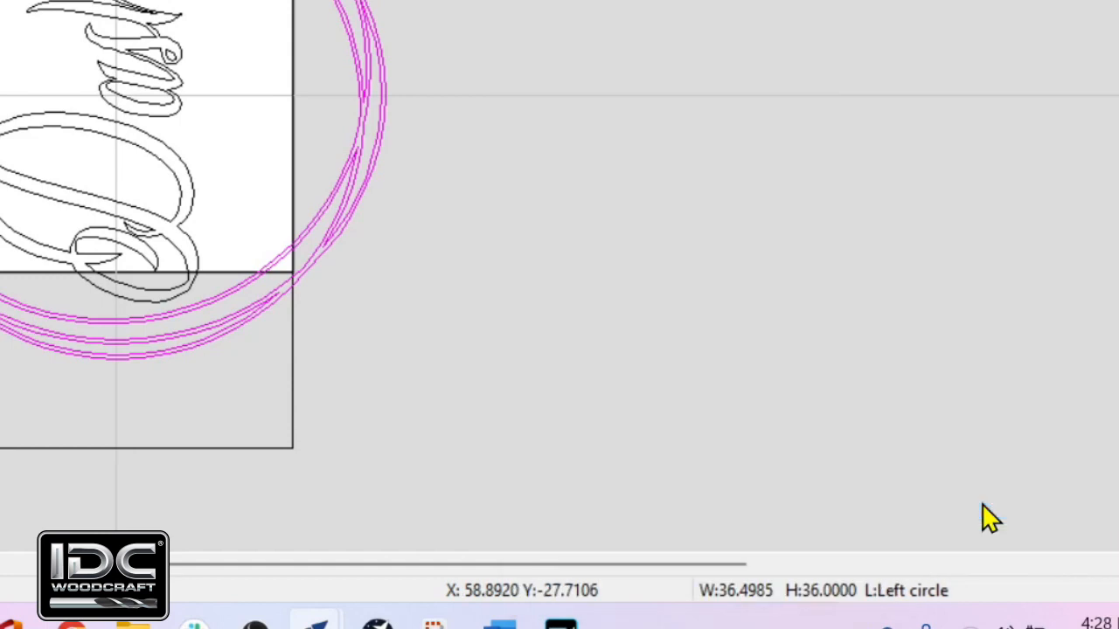
click(754, 404)
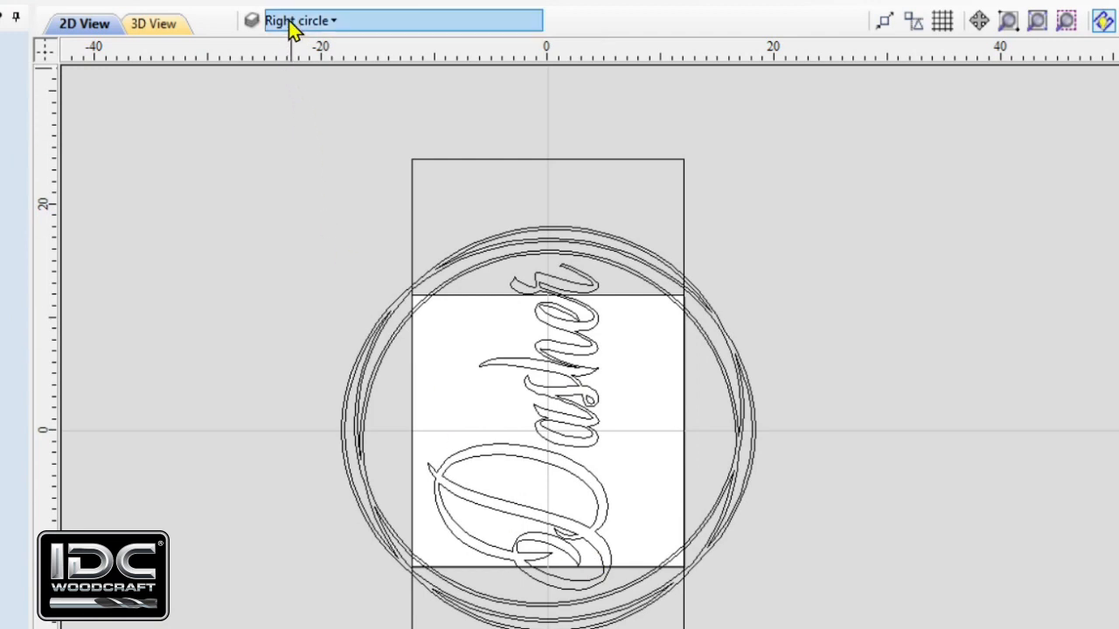
Step: Open the layer list and hide the Master and Right circle layers
click(293, 24)
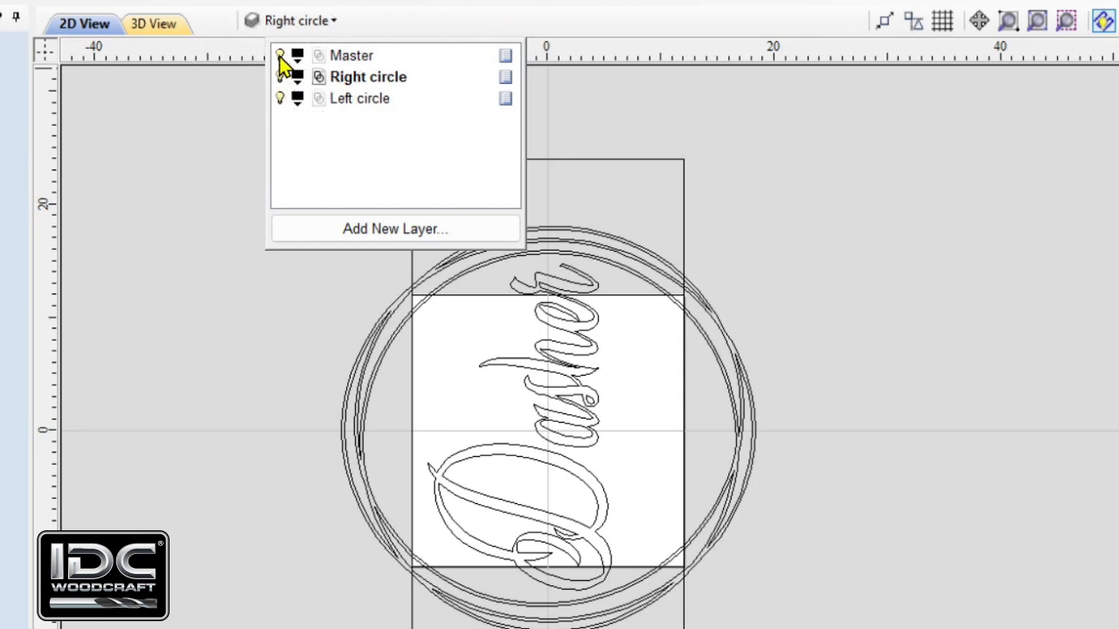
click(280, 55)
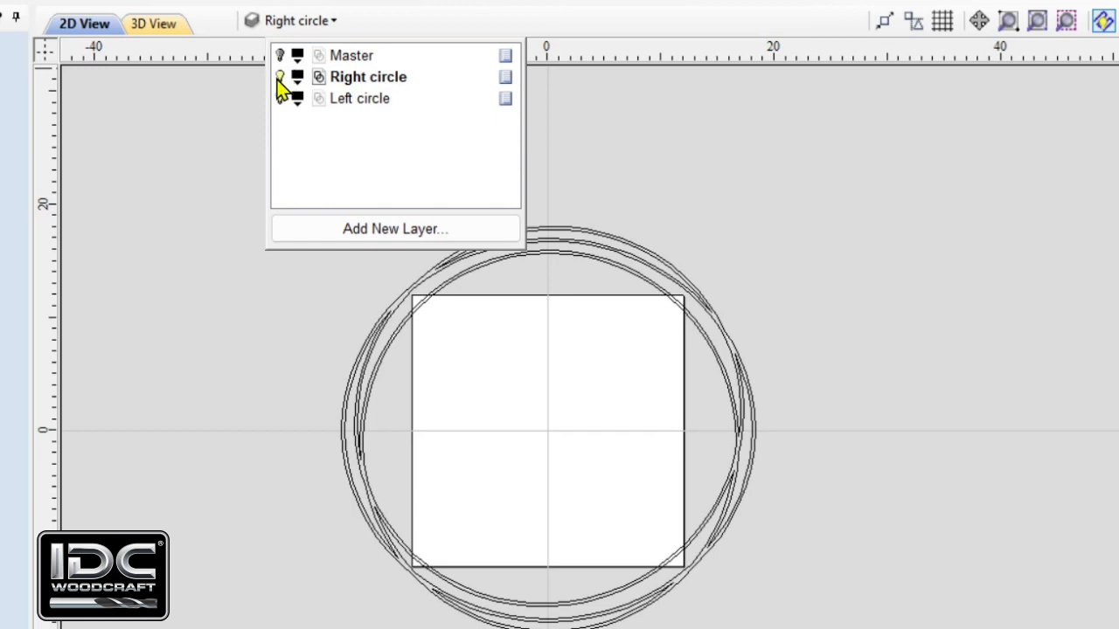
click(280, 77)
click(281, 77)
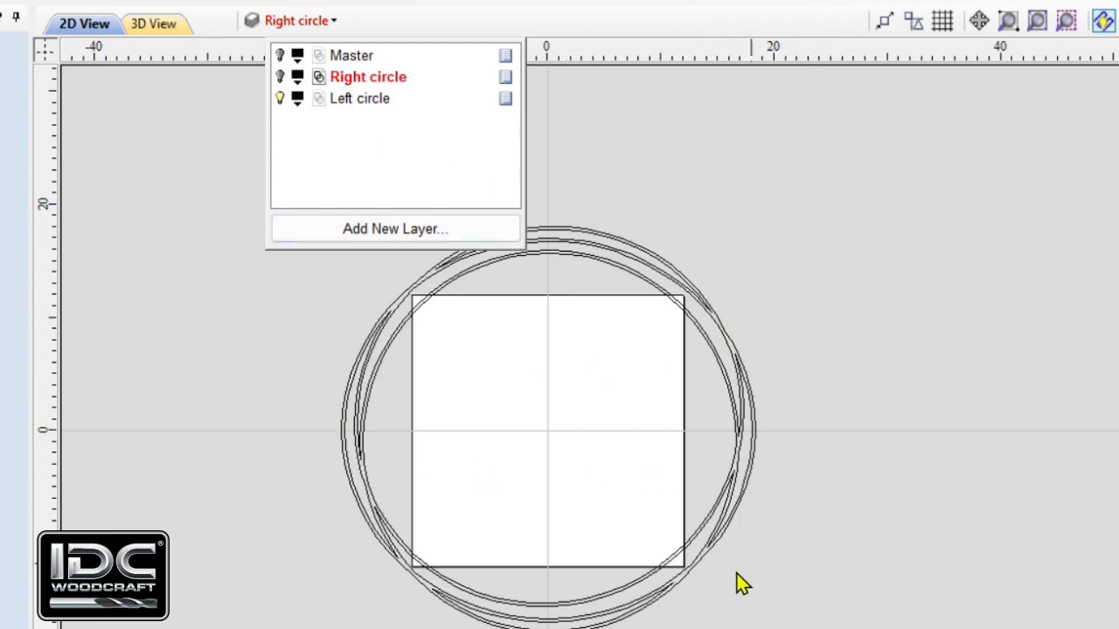
Step: Toggle the visibility of the Left circle layer to check its ring, and leave the layer hidden
click(281, 100)
click(281, 101)
click(281, 100)
click(281, 99)
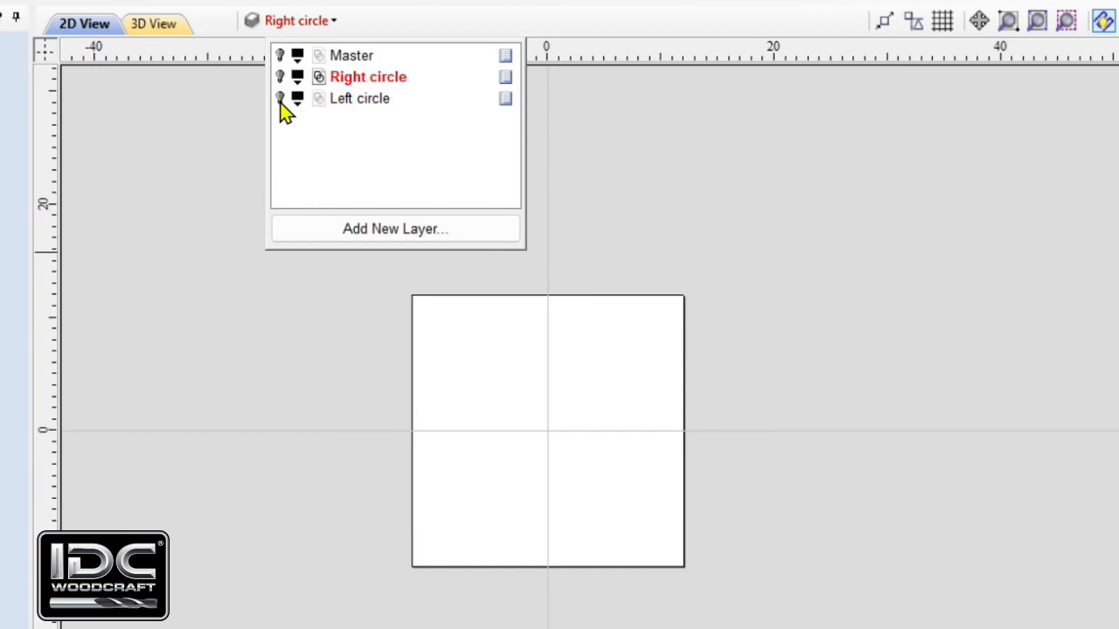
Step: Show the Right circle layer again, keep it as the active layer, and close the layer list
click(281, 77)
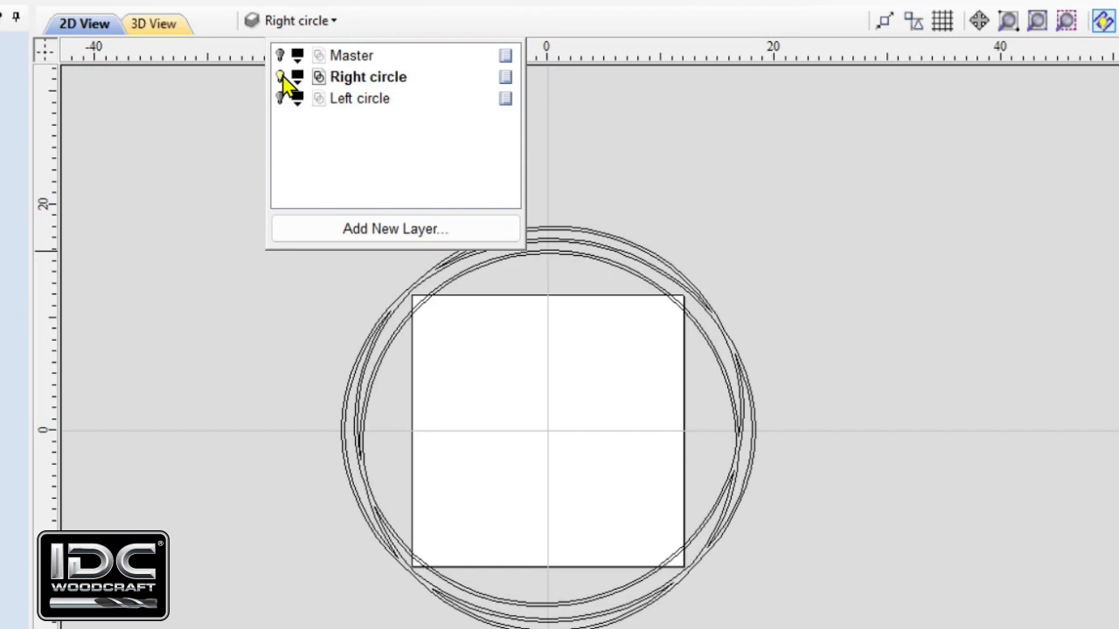
click(359, 79)
click(358, 81)
click(315, 25)
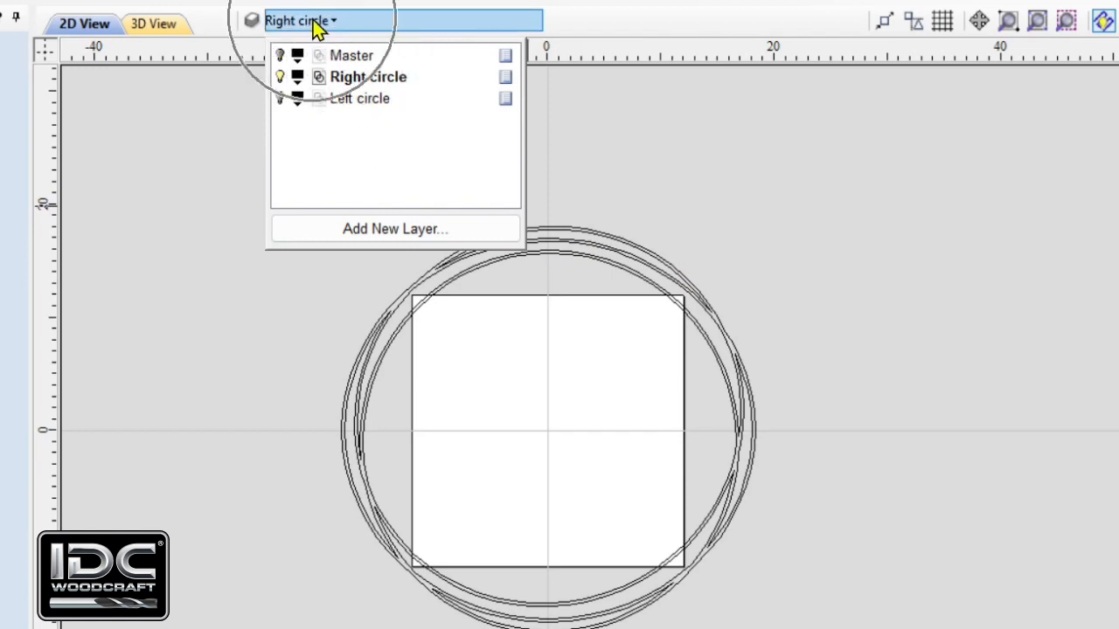
click(343, 26)
click(343, 26)
click(700, 196)
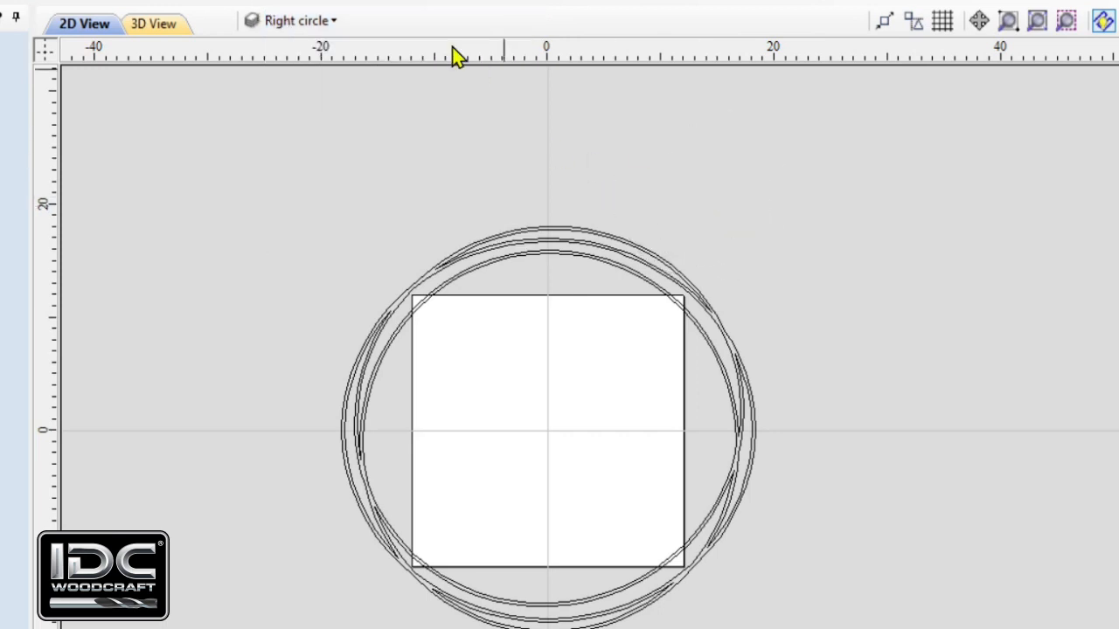
click(339, 27)
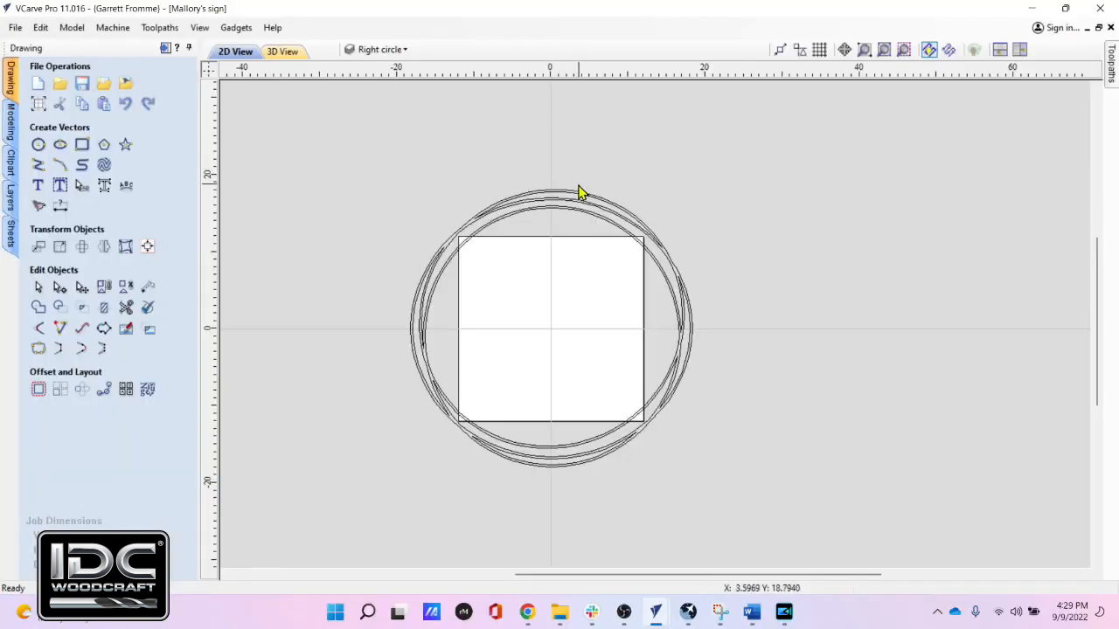
Step: Ungroup the ring vectors on the Right circle layer onto the group's layer, and clear the selection
click(569, 207)
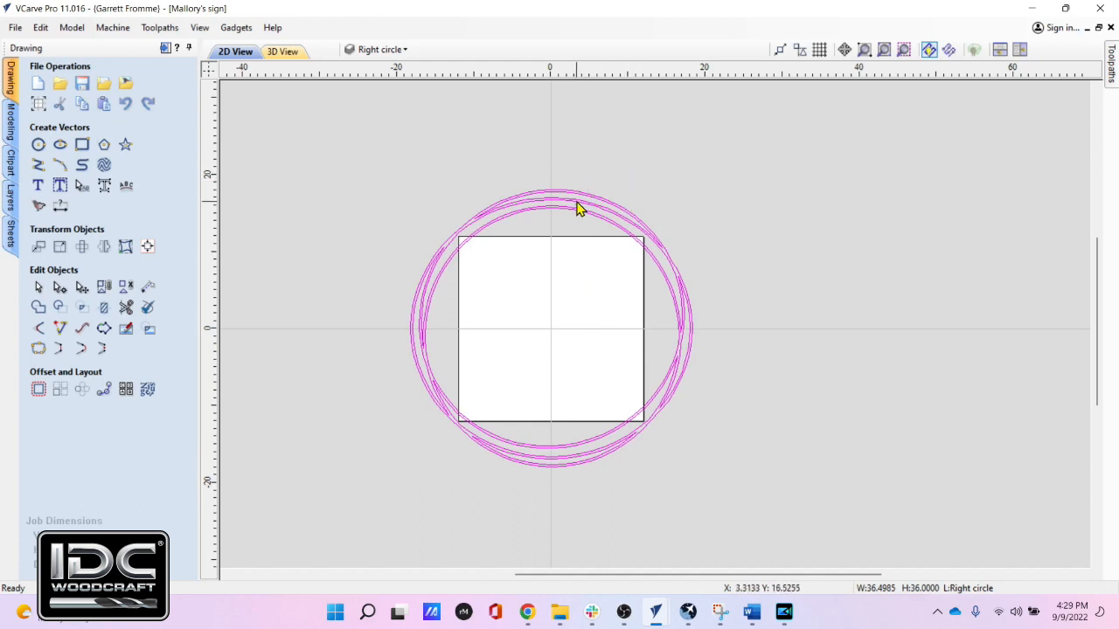
click(670, 206)
right_click(671, 206)
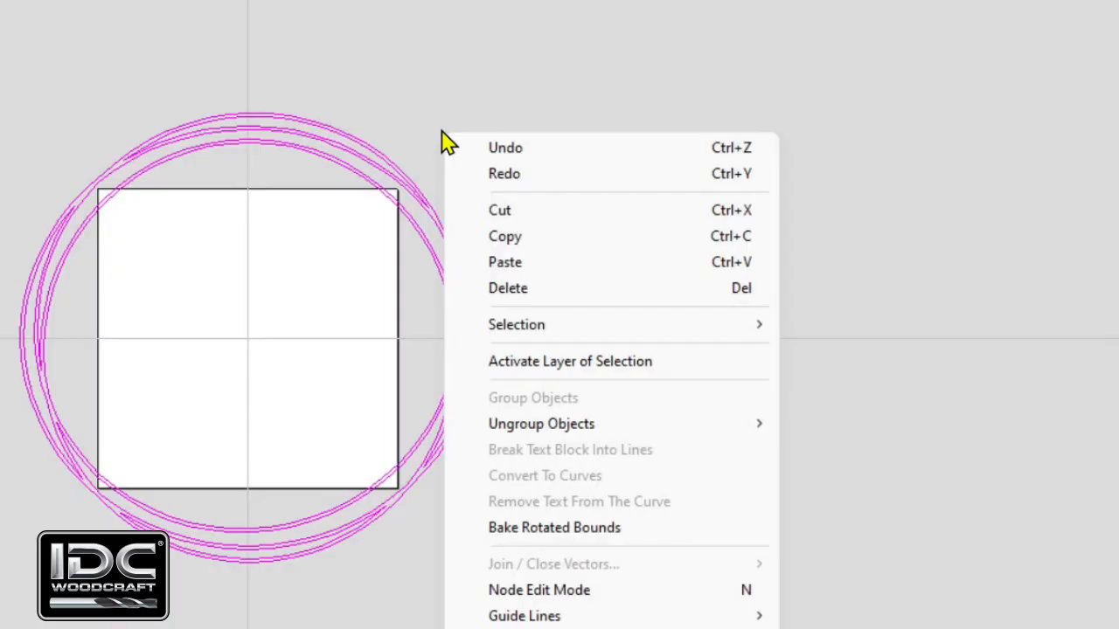
click(577, 435)
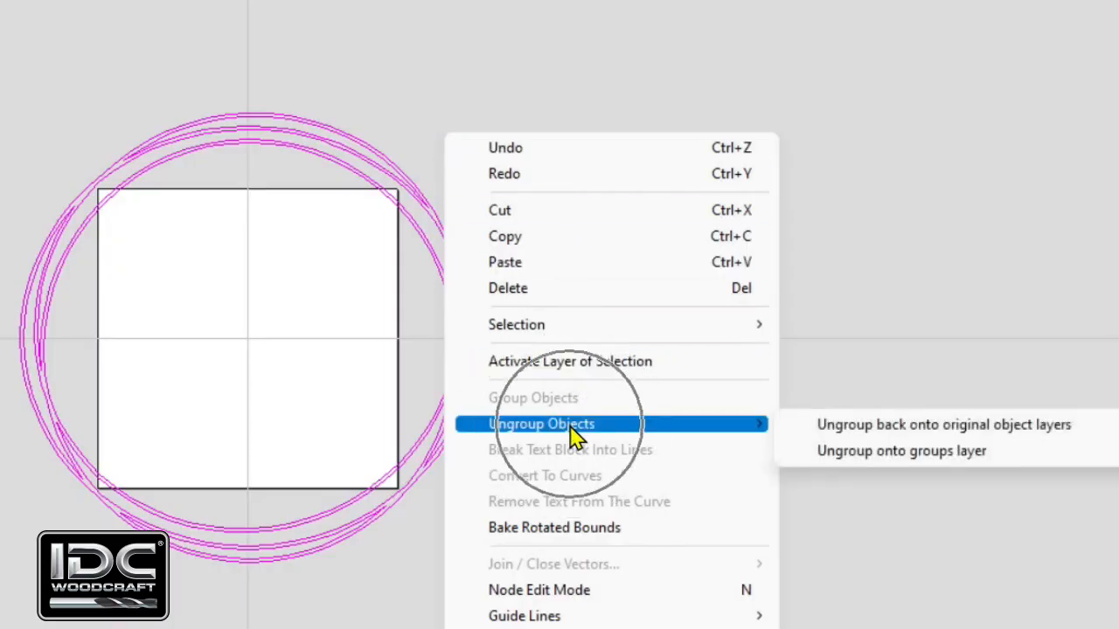
click(857, 451)
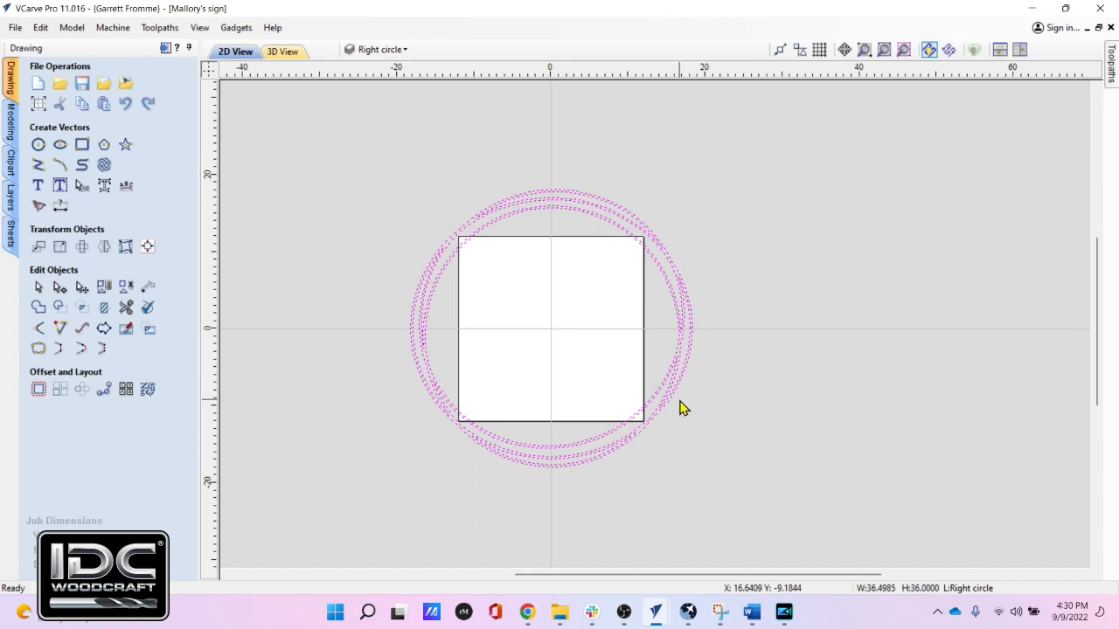
click(763, 332)
click(758, 304)
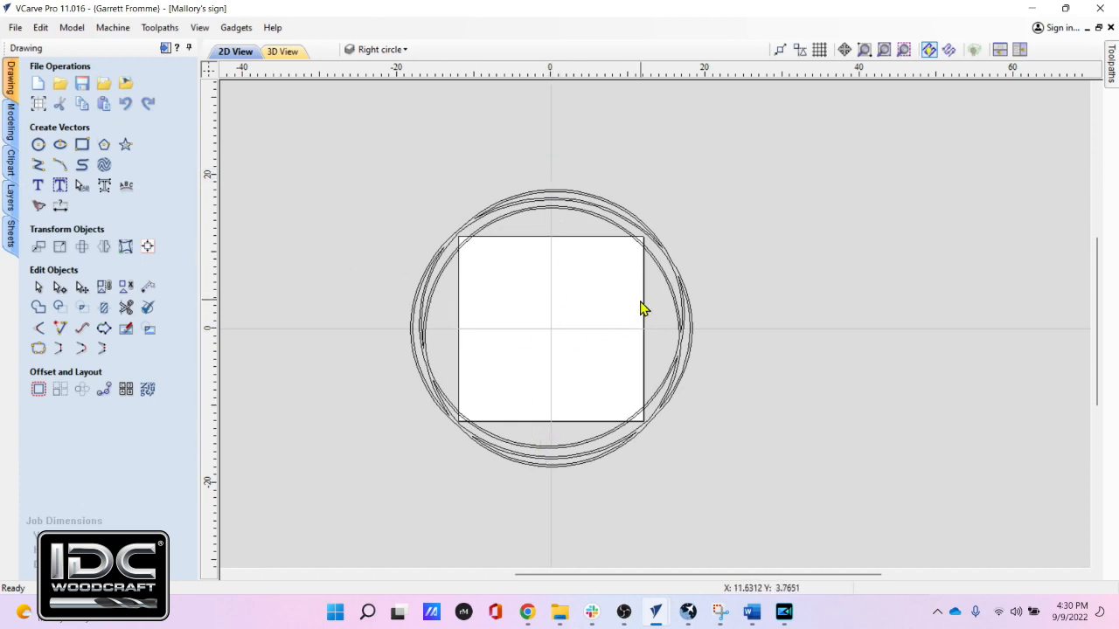
click(610, 306)
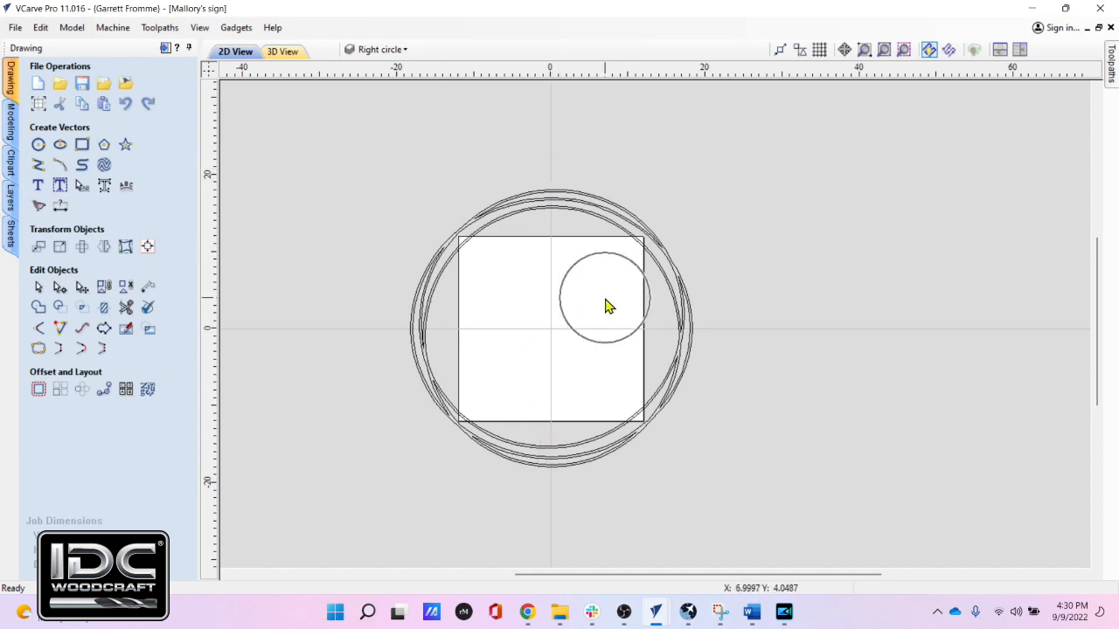
click(610, 306)
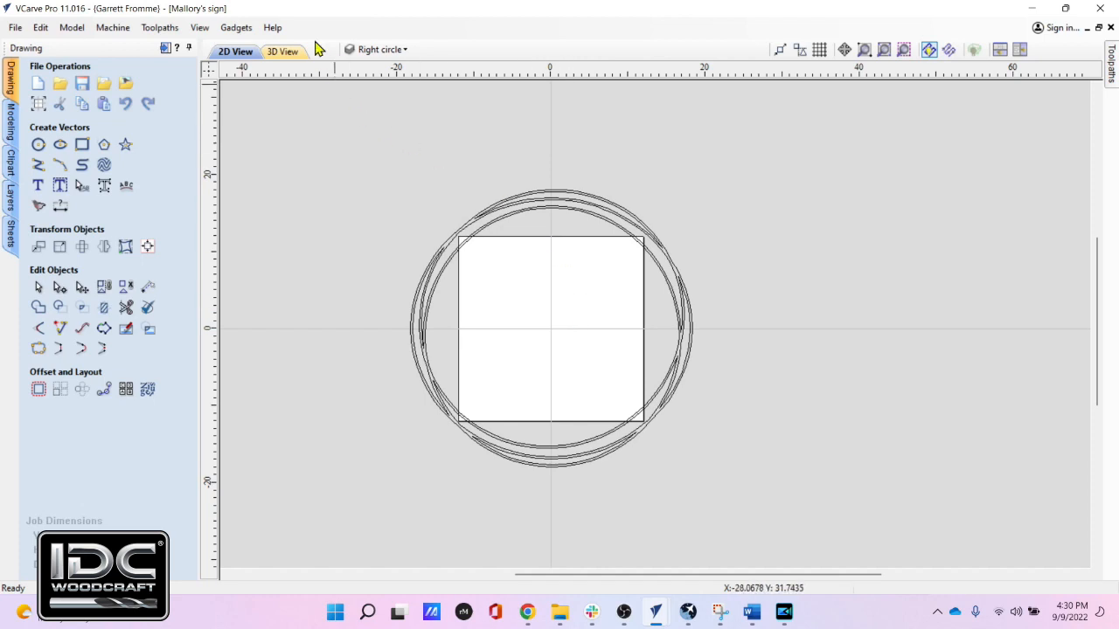
Step: Show the Master layer briefly to compare the ring with the full sign design, and hide it again
click(382, 49)
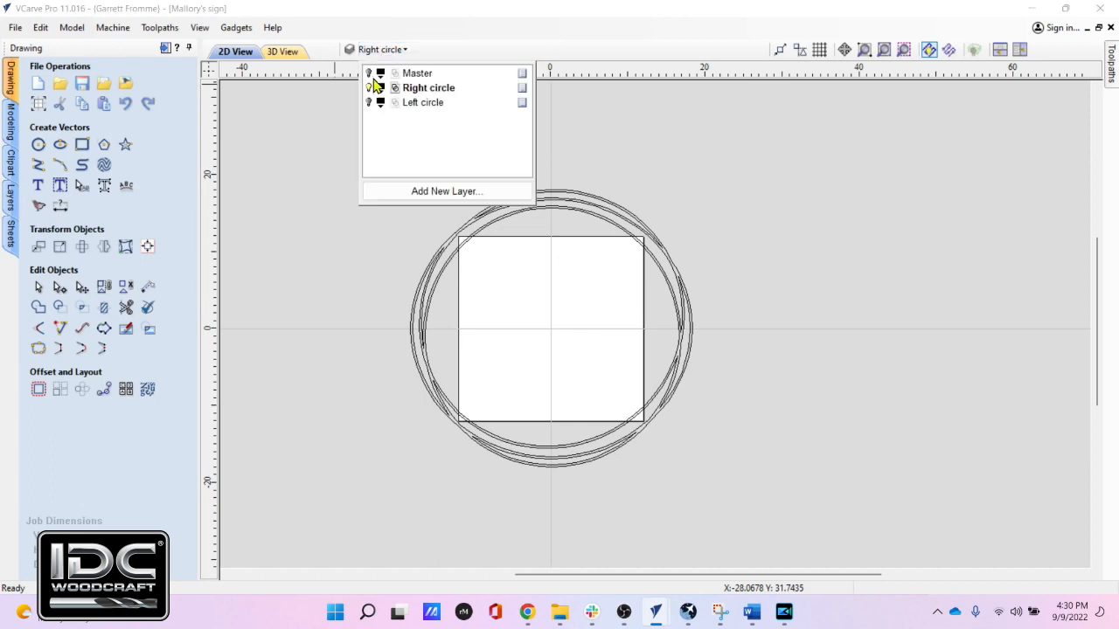
click(368, 72)
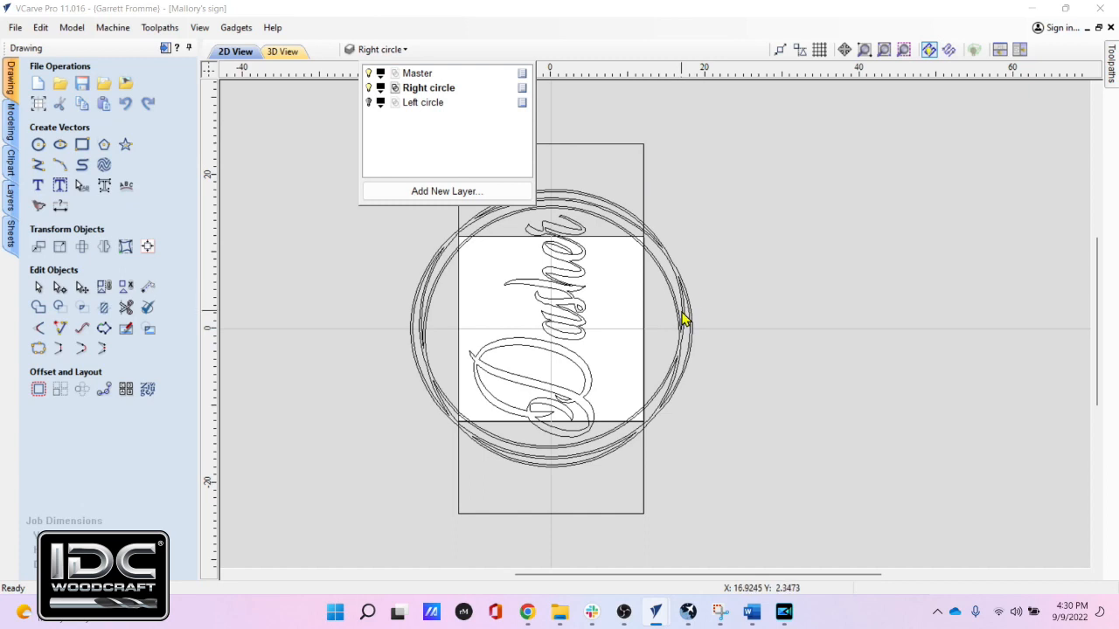
click(745, 189)
click(393, 53)
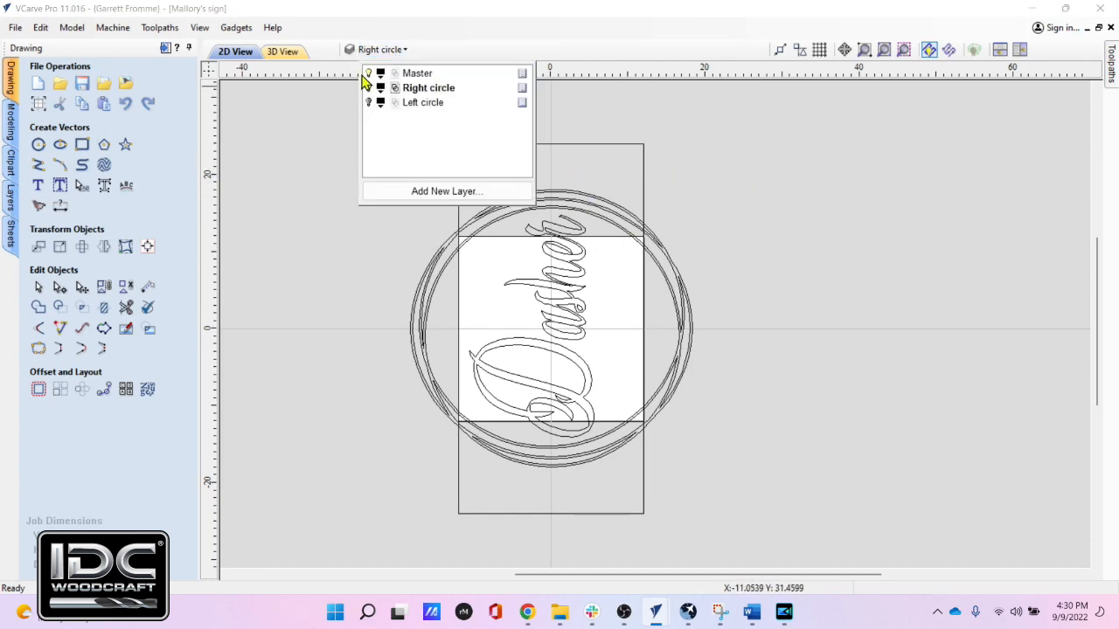
click(368, 73)
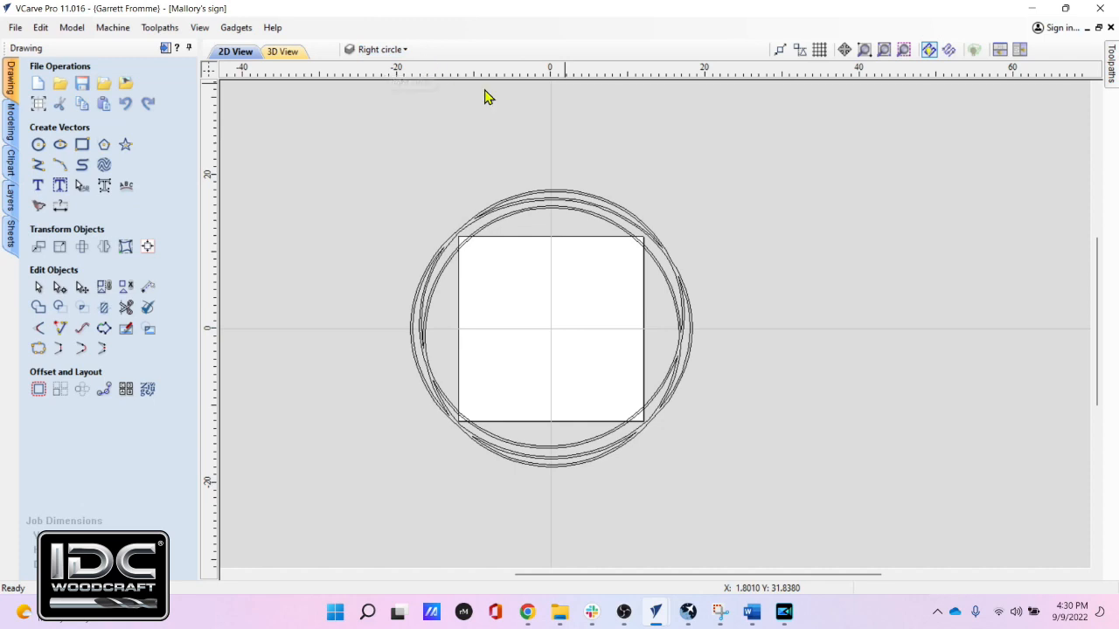
Step: Start the polyline tool and turn on both geometry snapping and smart snapping
click(37, 168)
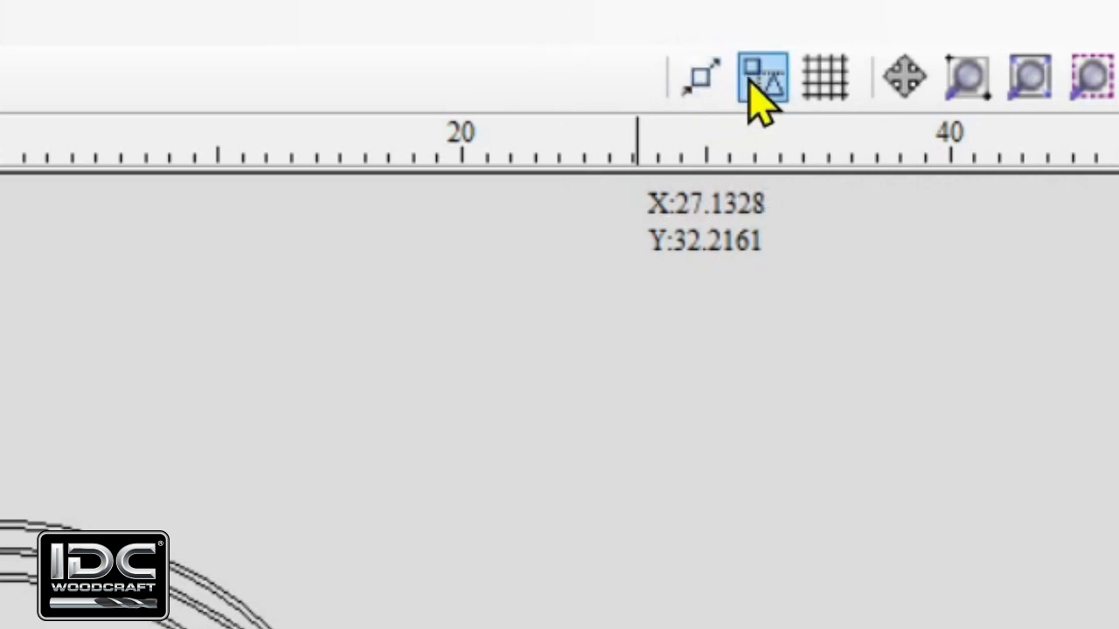
click(701, 83)
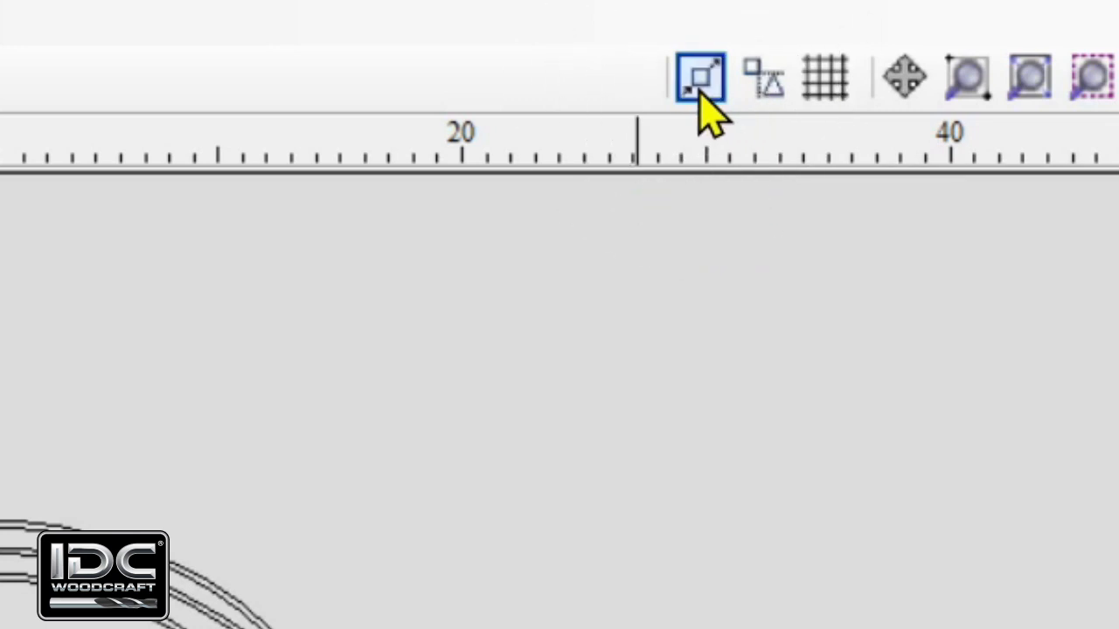
click(763, 83)
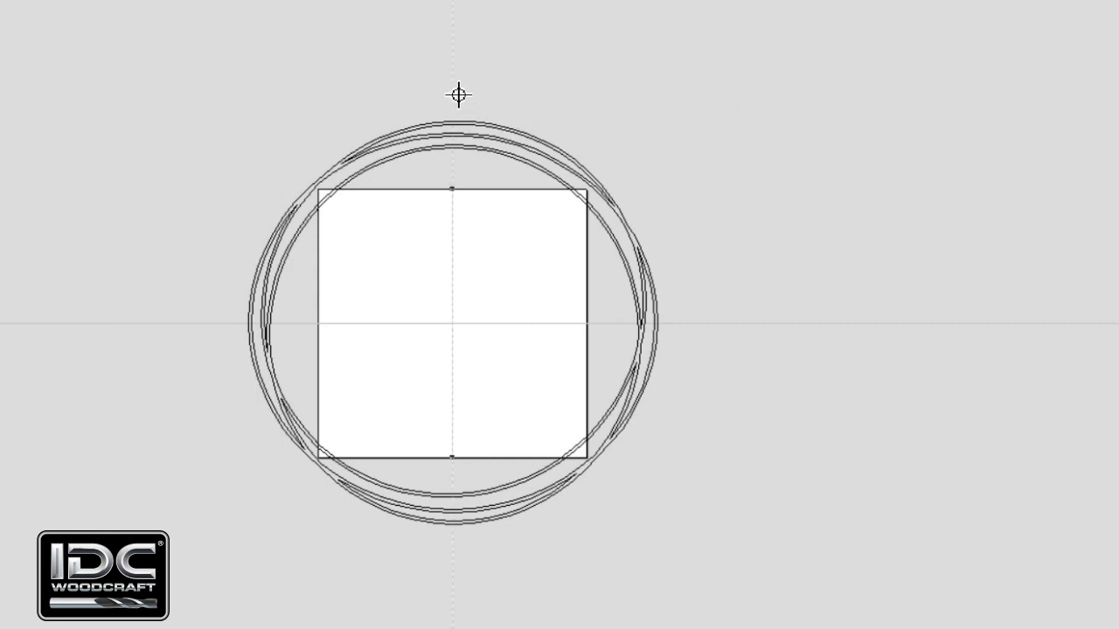
Step: Draw a vertical line about 43.4 inches long through the ring's centre, from above the ring to below it, and close the polyline tool
click(458, 91)
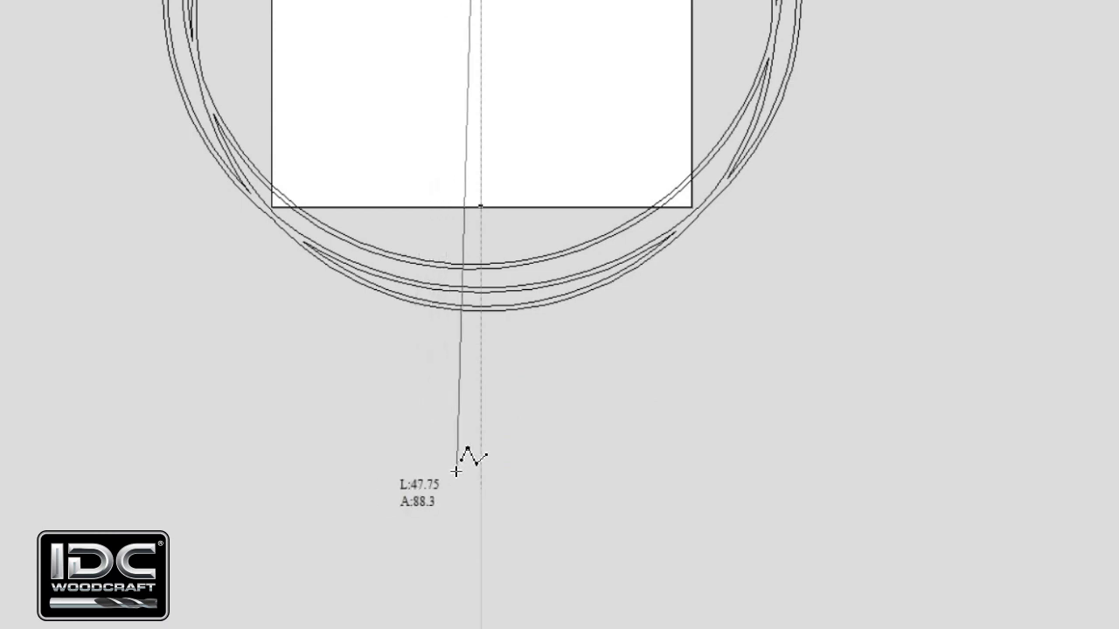
scroll(475, 462, up, 3)
scroll(482, 438, up, 2)
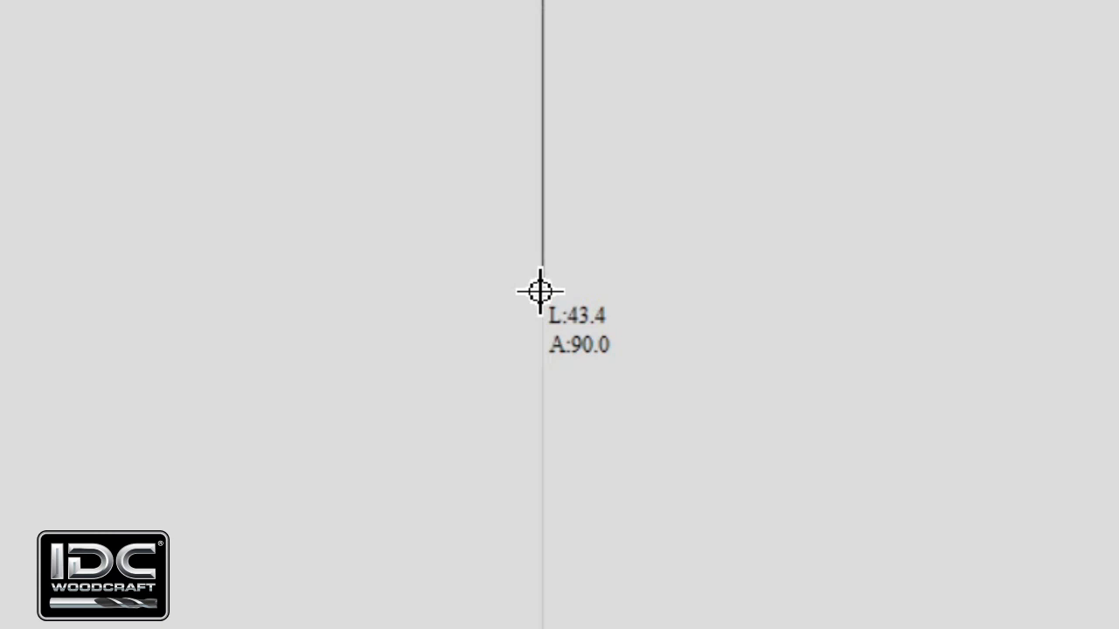
click(540, 291)
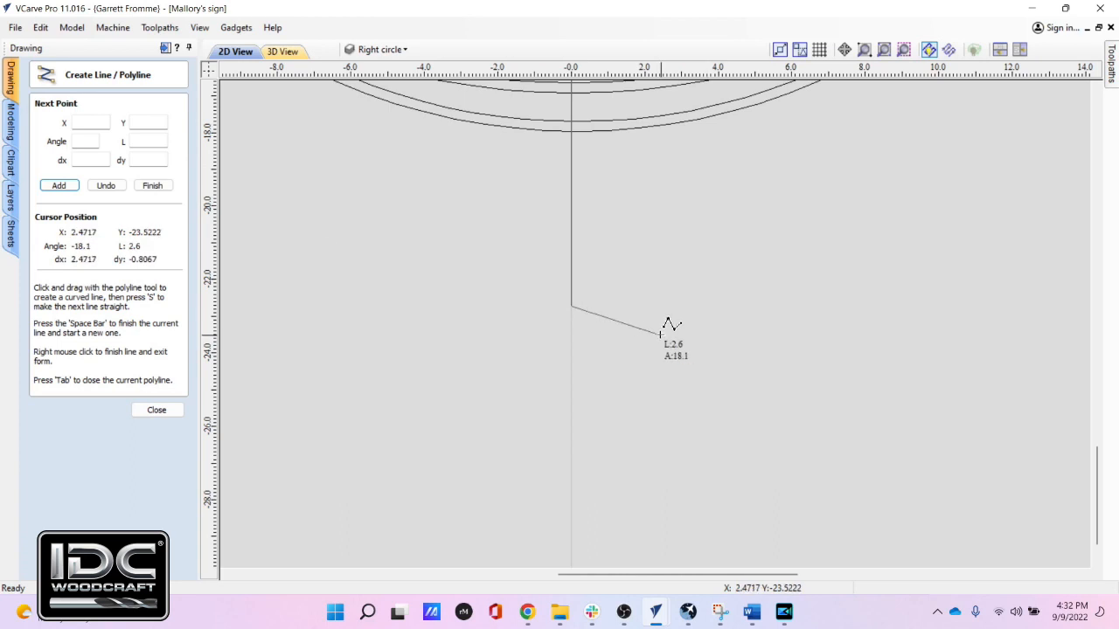
key(space)
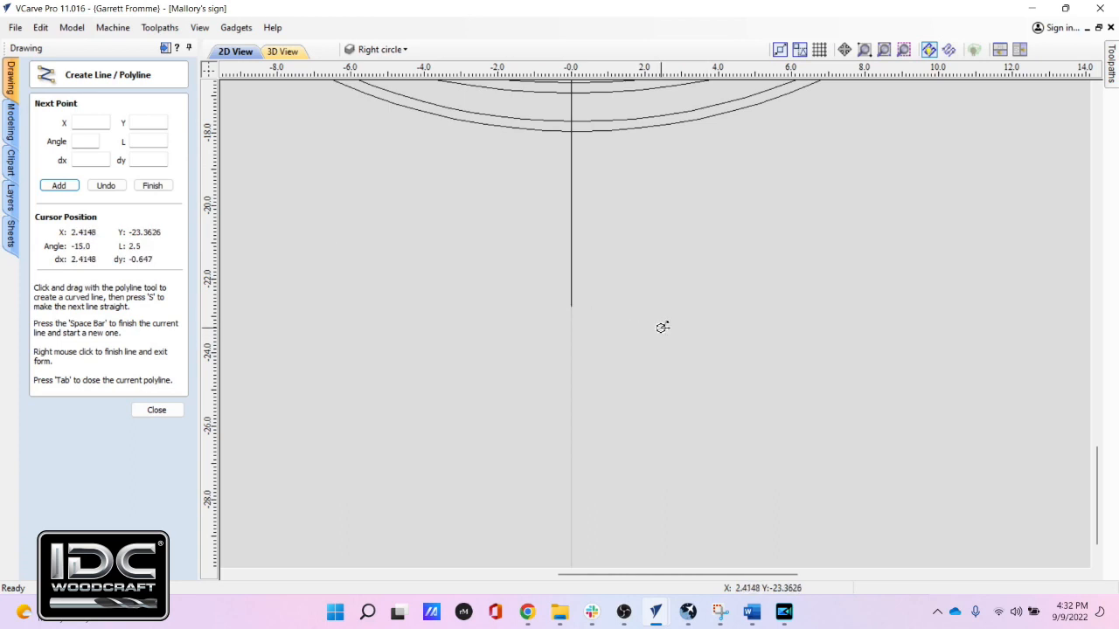
click(157, 411)
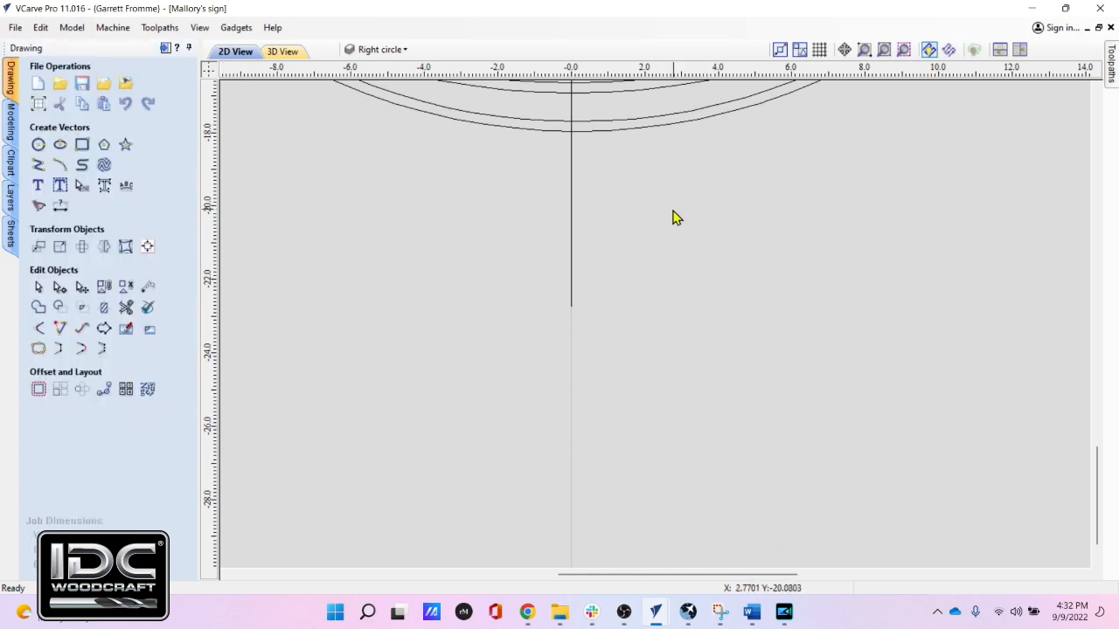
Step: Select the vertical centre line and copy it to the Left circle layer
scroll(638, 258, down, 2)
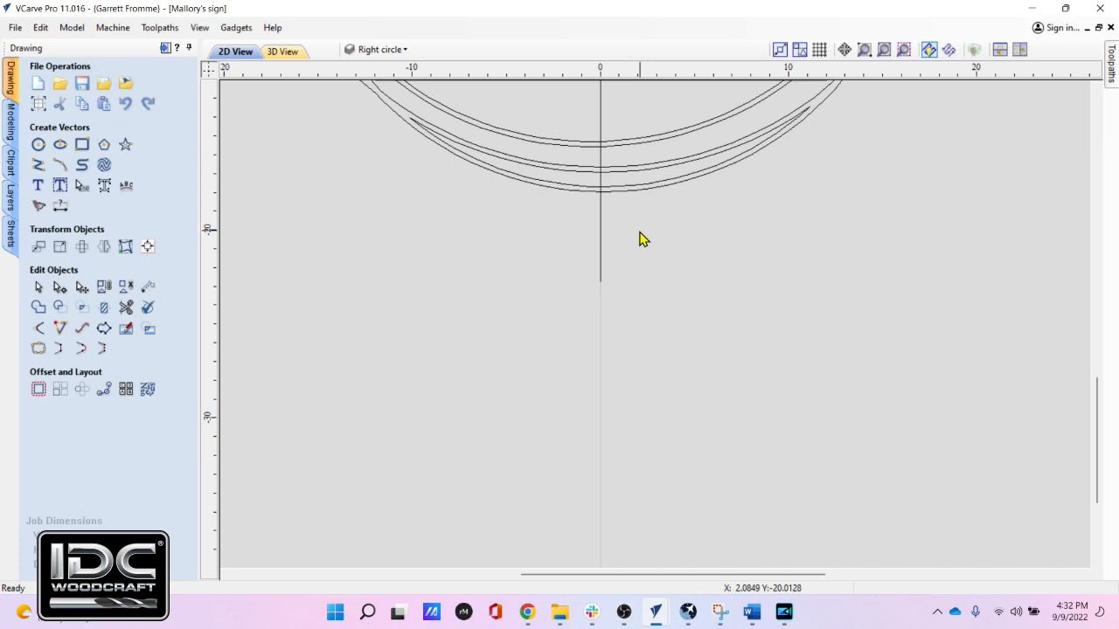
drag(639, 225, 540, 255)
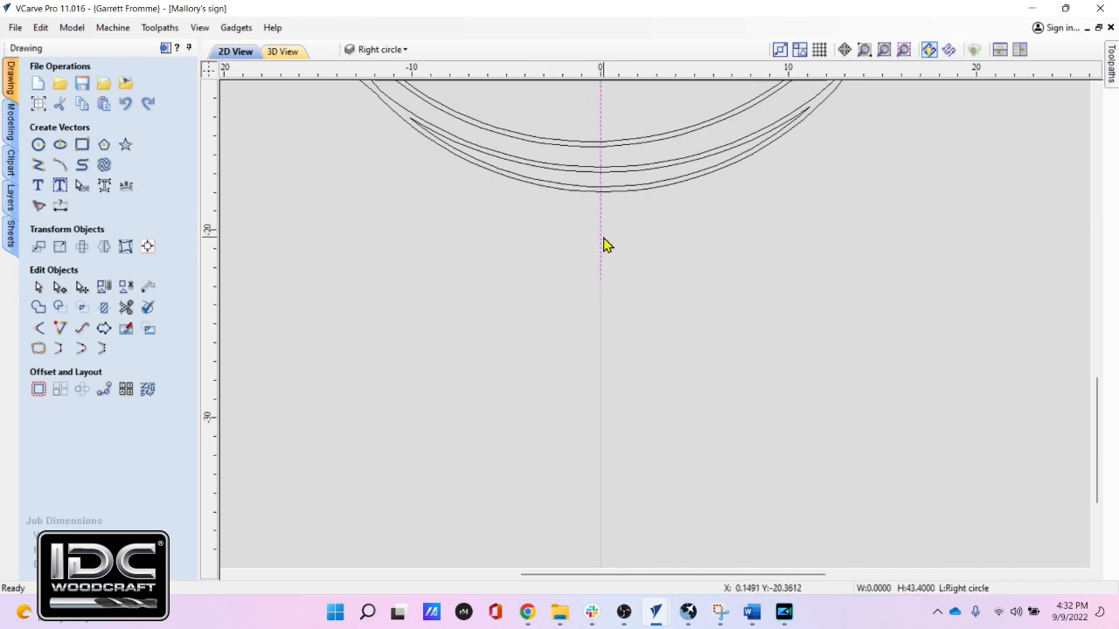
drag(649, 225, 539, 289)
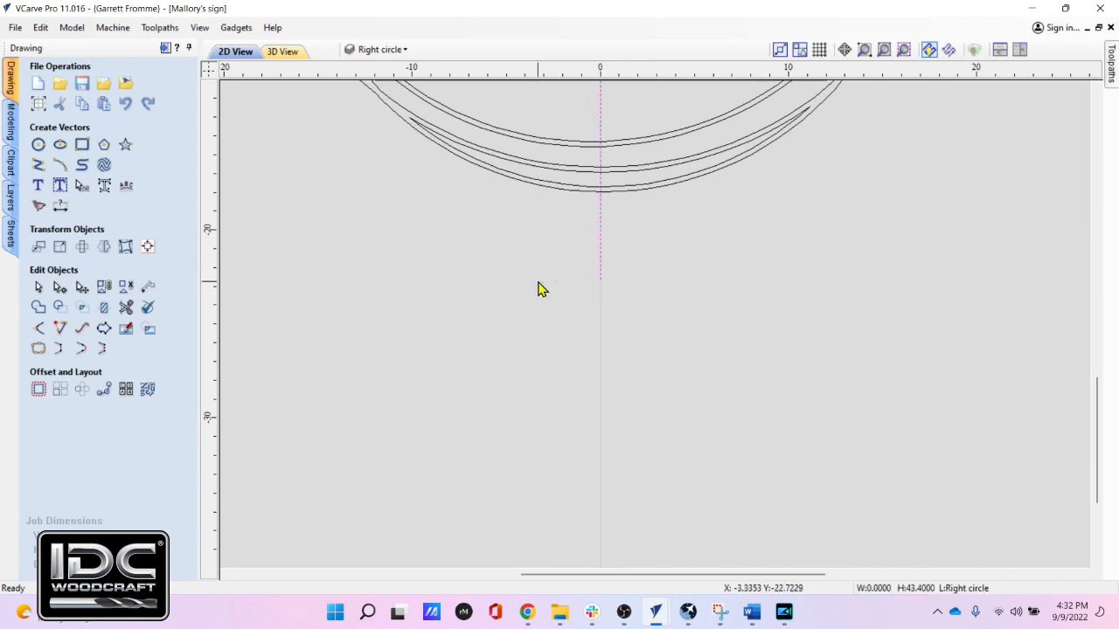
right_click(630, 253)
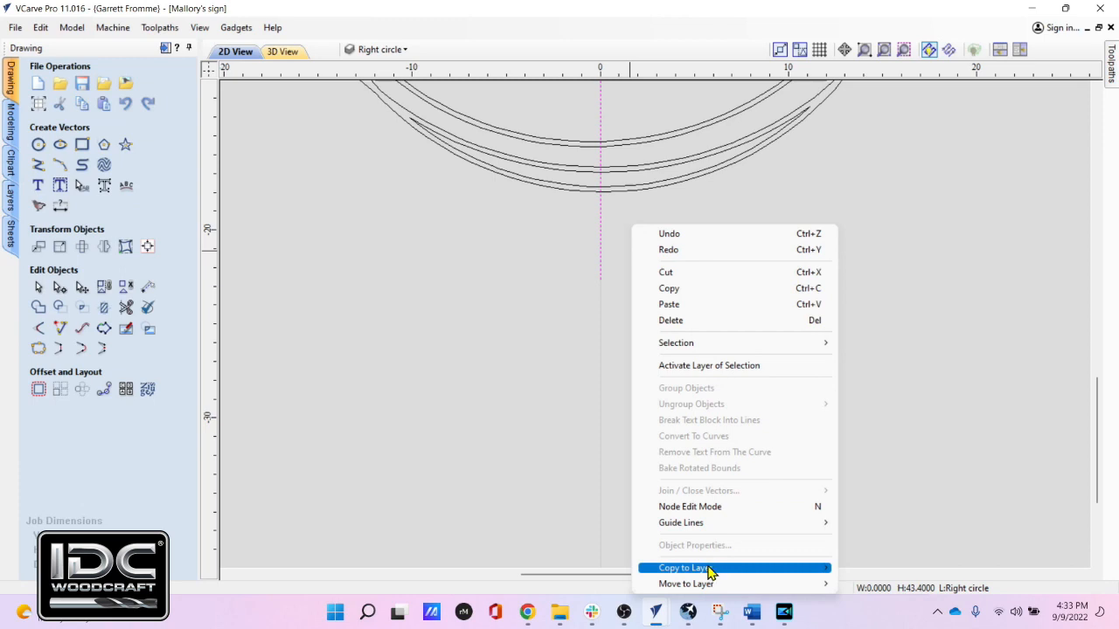
mouse_move(717, 574)
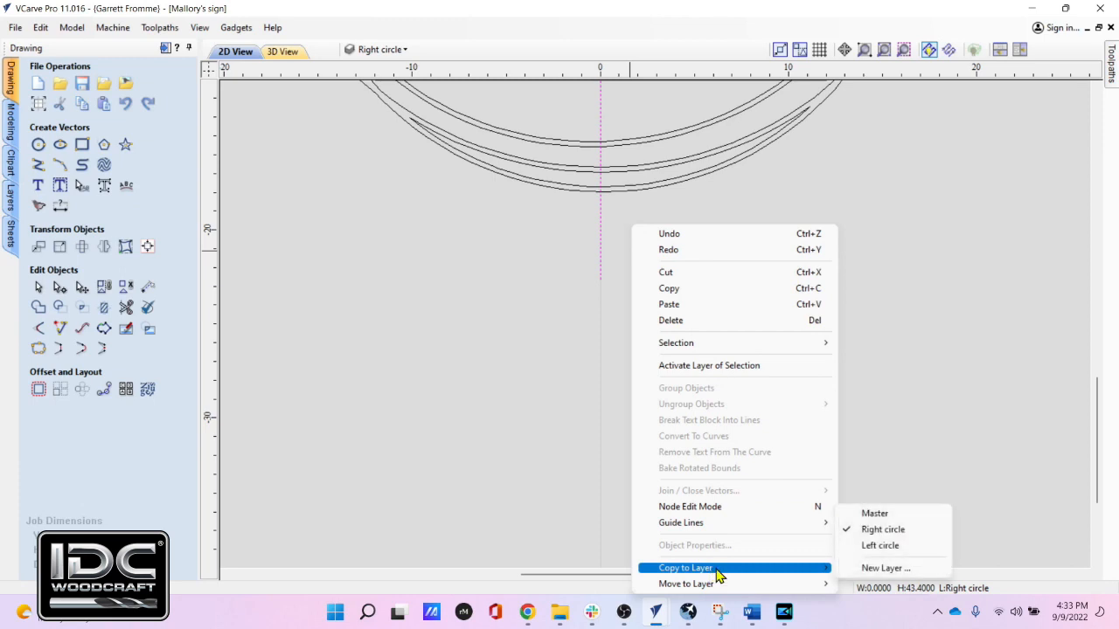
click(880, 548)
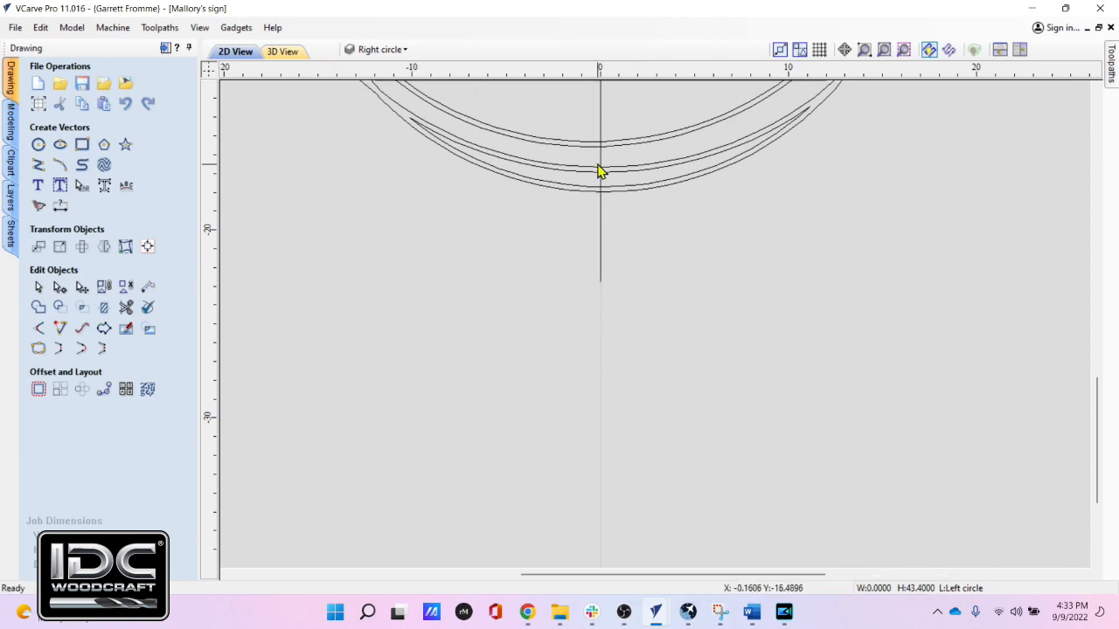
Step: Hide the Right circle layer and show the Left circle layer to check its ring and copied centre line
scroll(592, 210, down, 2)
middle_drag(644, 210, 644, 346)
click(394, 51)
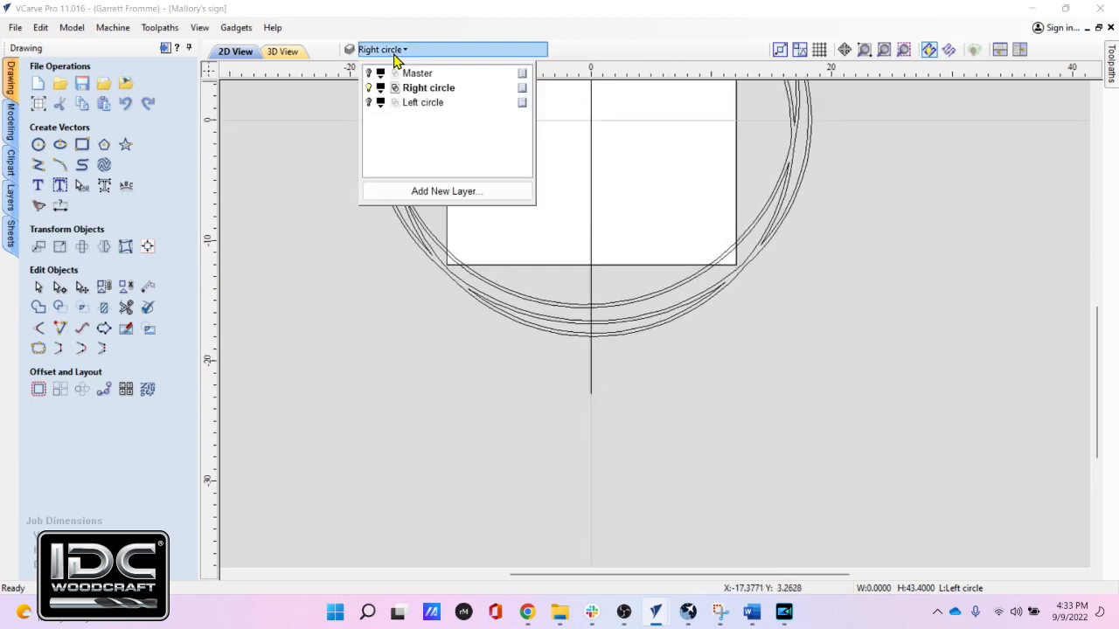
key(ctrl)
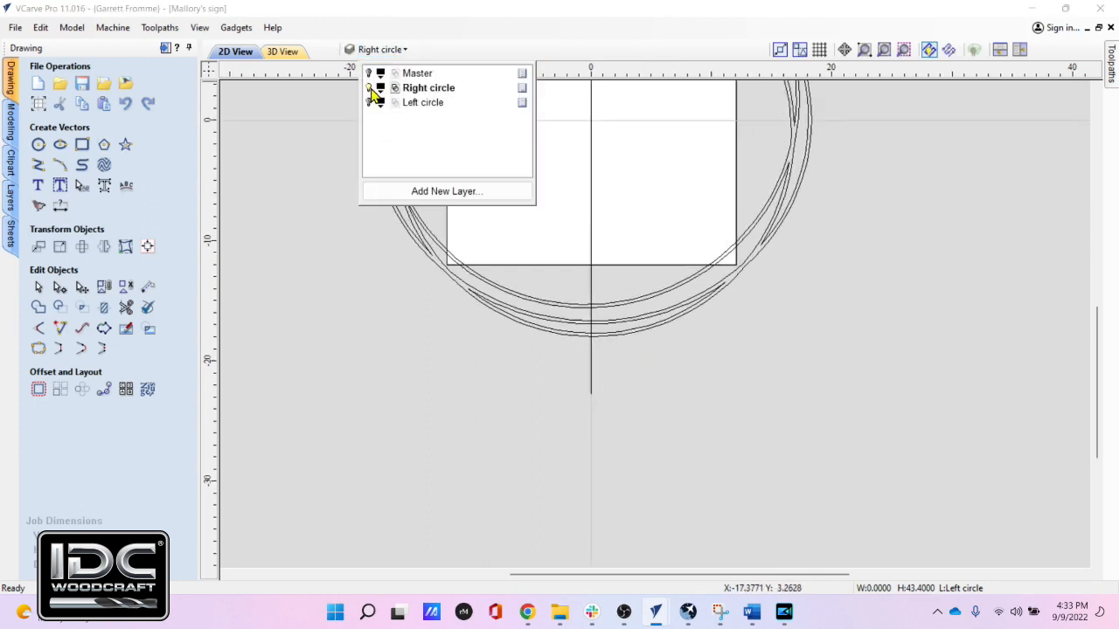
click(369, 88)
click(369, 103)
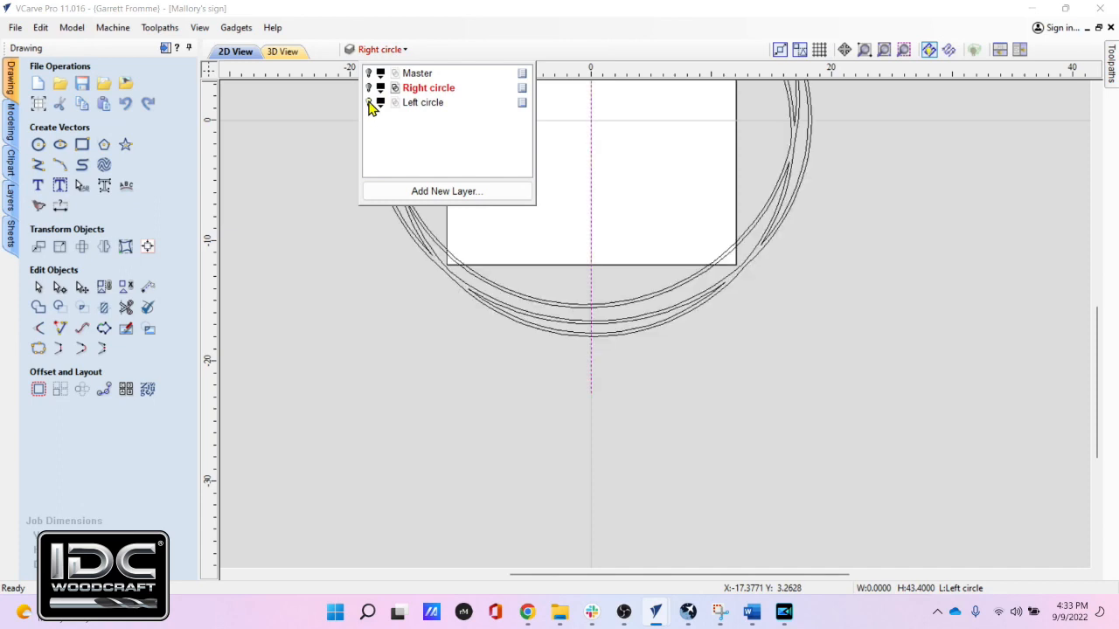
key(ctrl)
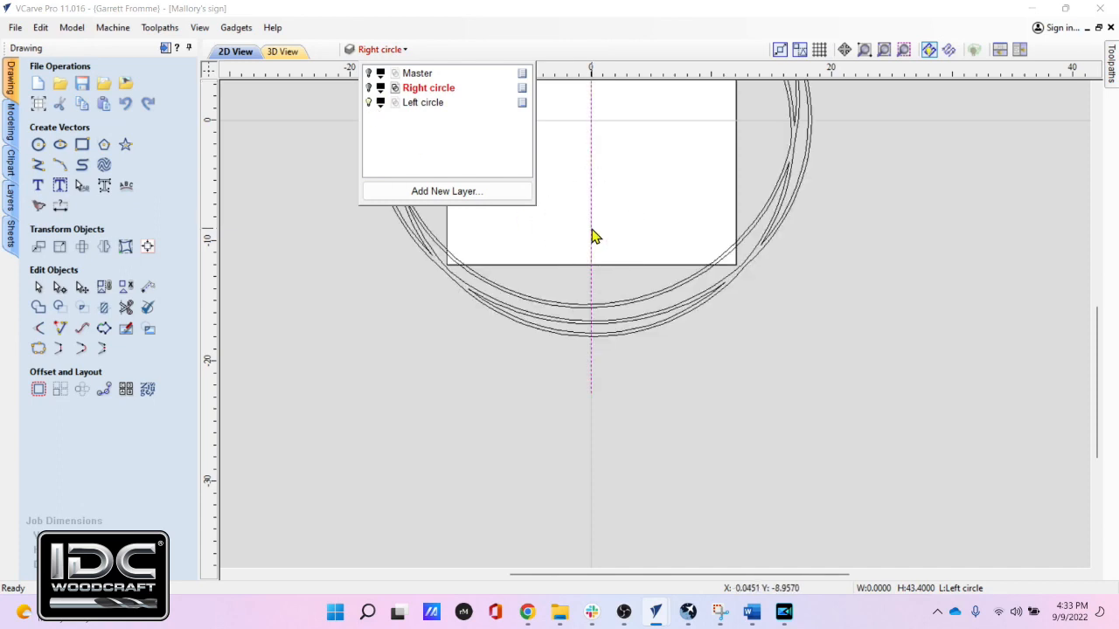
key(ctrl)
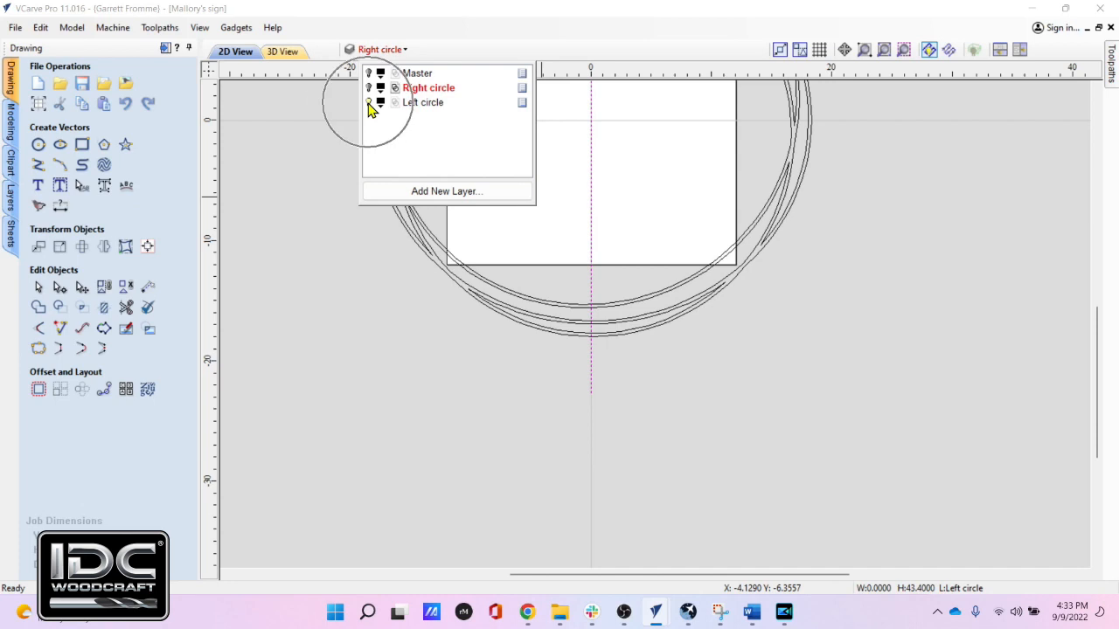
Step: Hide the Left circle layer, show the Right circle layer again, and close the layer list with nothing selected
click(369, 103)
click(368, 103)
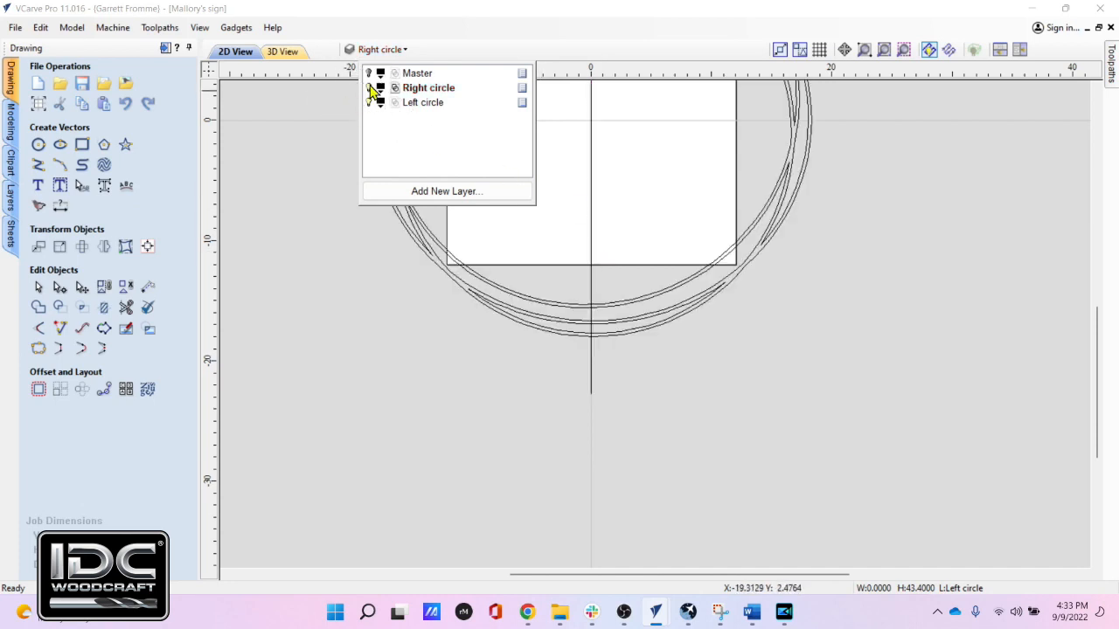
click(652, 185)
key(ctrl)
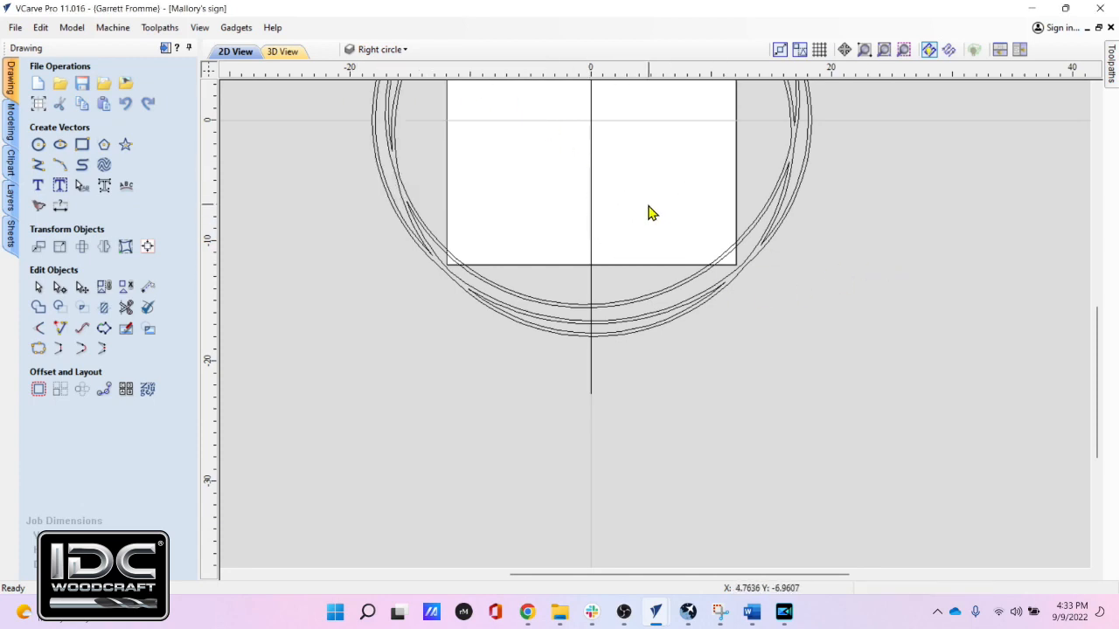
Step: Trim away the ring's bands left of the vertical centre line, above and below, using interactive vector trim
scroll(647, 224, down, 3)
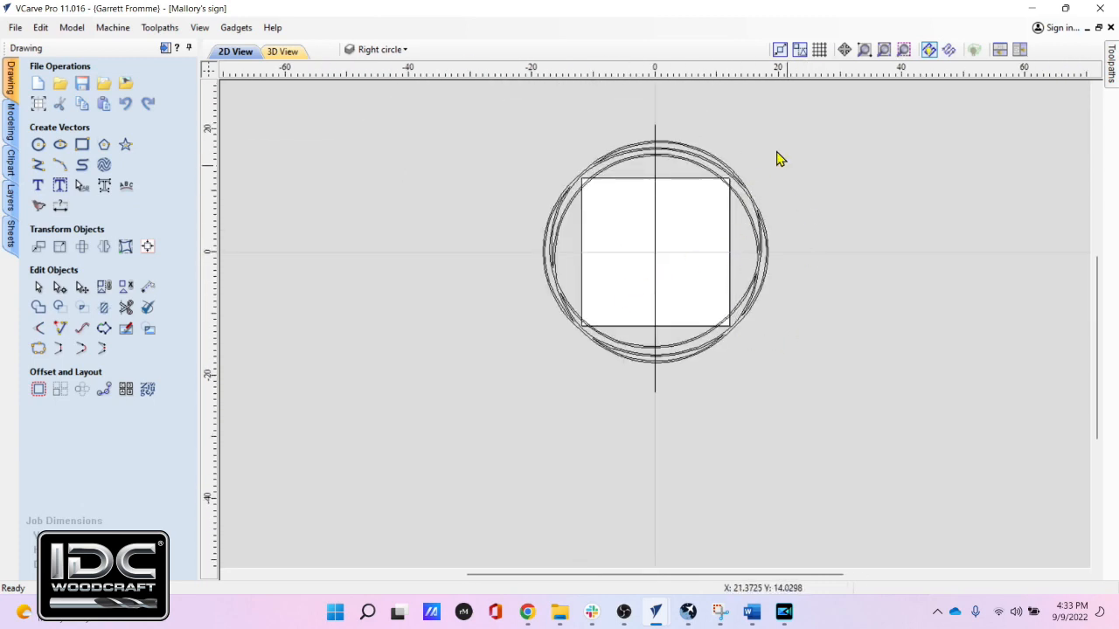
scroll(687, 155, up, 2)
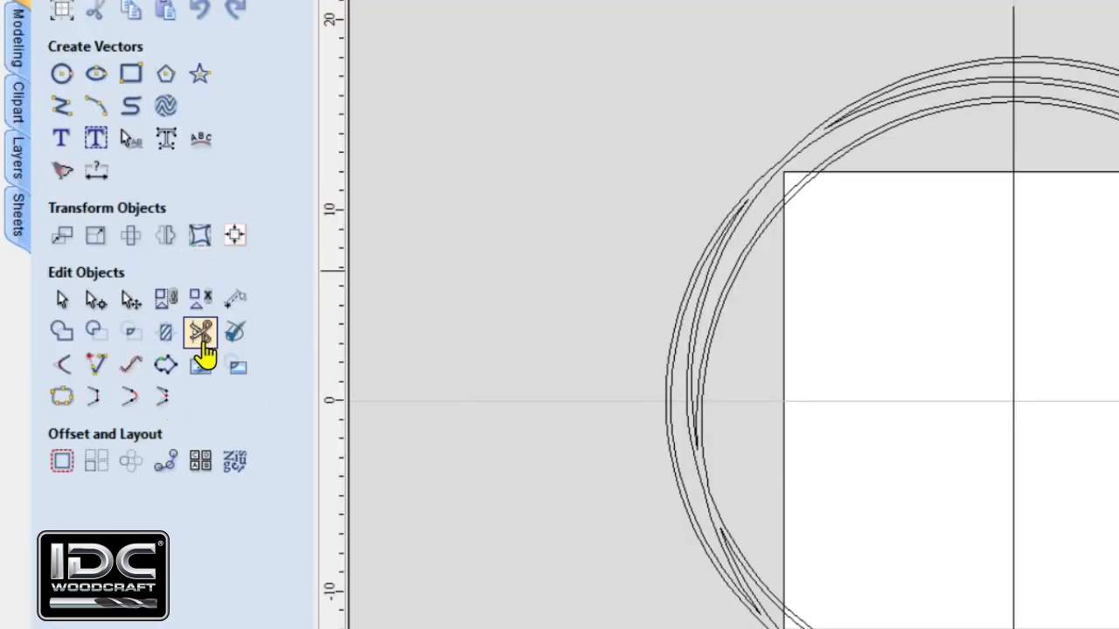
click(203, 348)
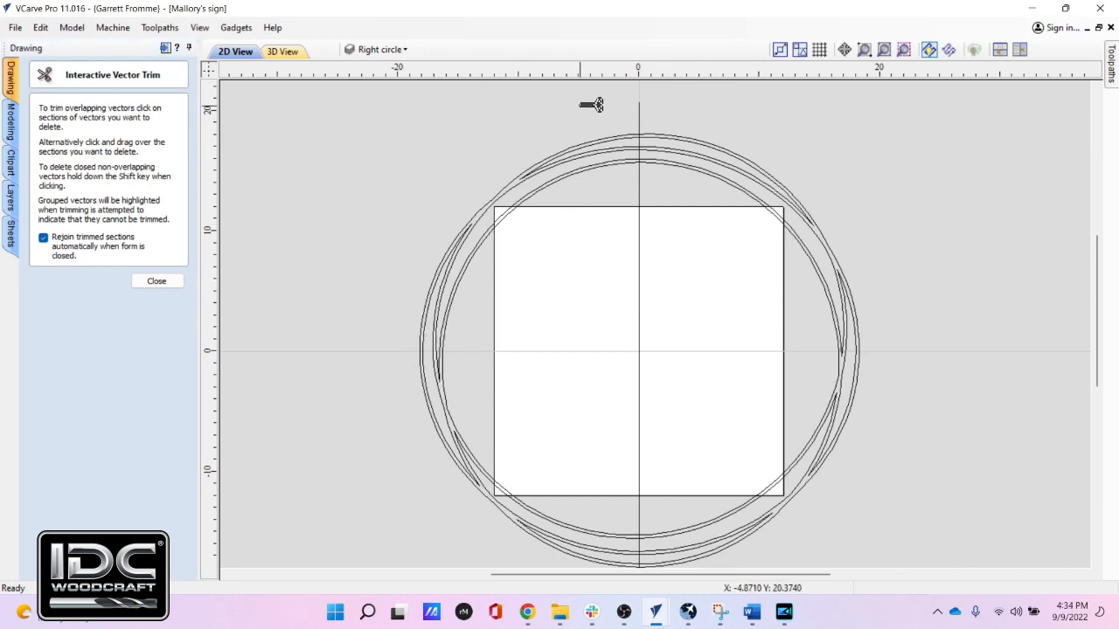
drag(591, 105, 579, 184)
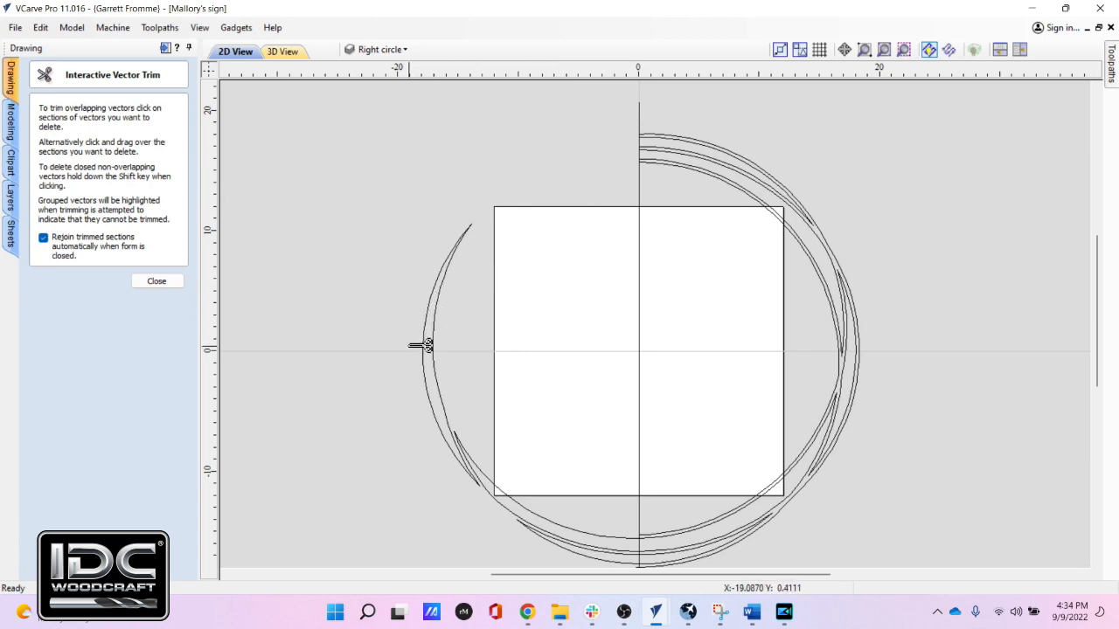
drag(532, 495, 518, 531)
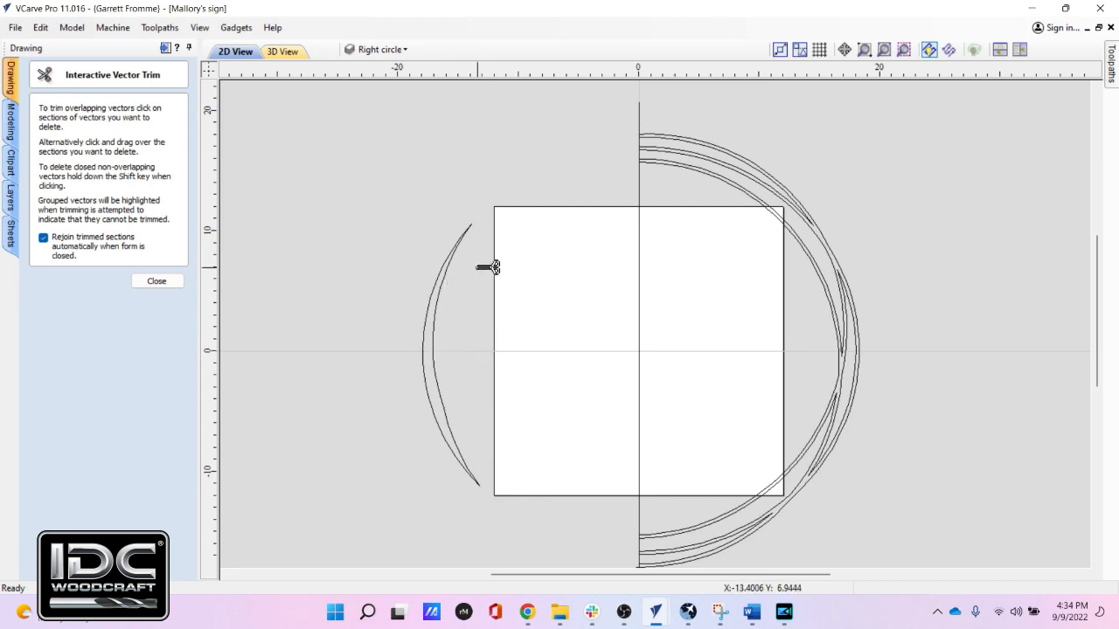
Step: Trim the centre line above the half ring, between its upper bands, and across the ring's open interior
scroll(588, 155, up, 2)
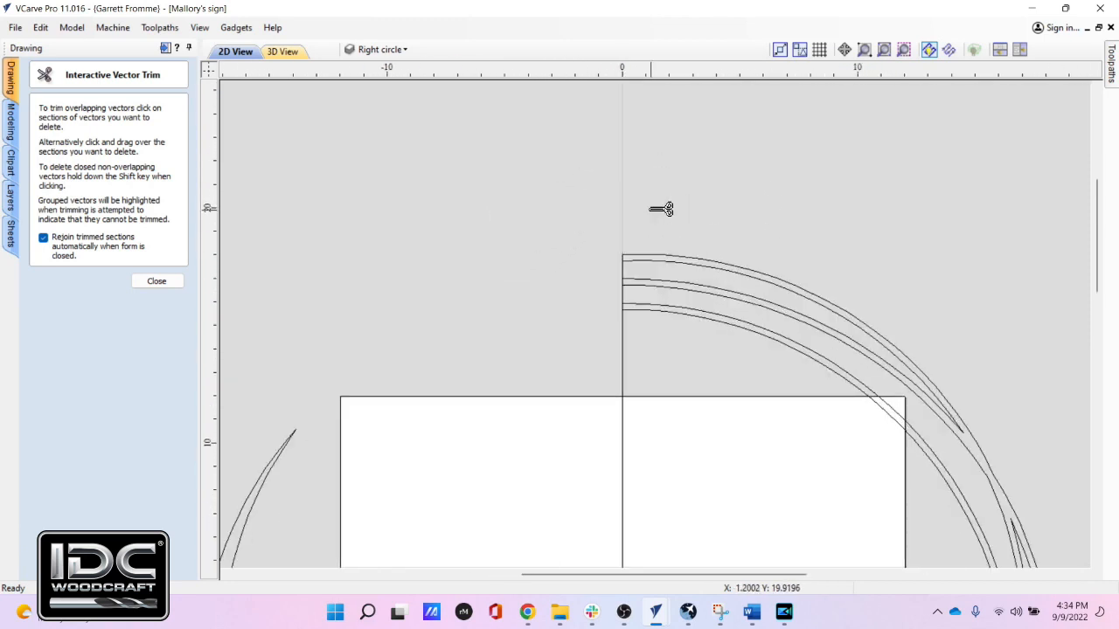
scroll(617, 257, up, 2)
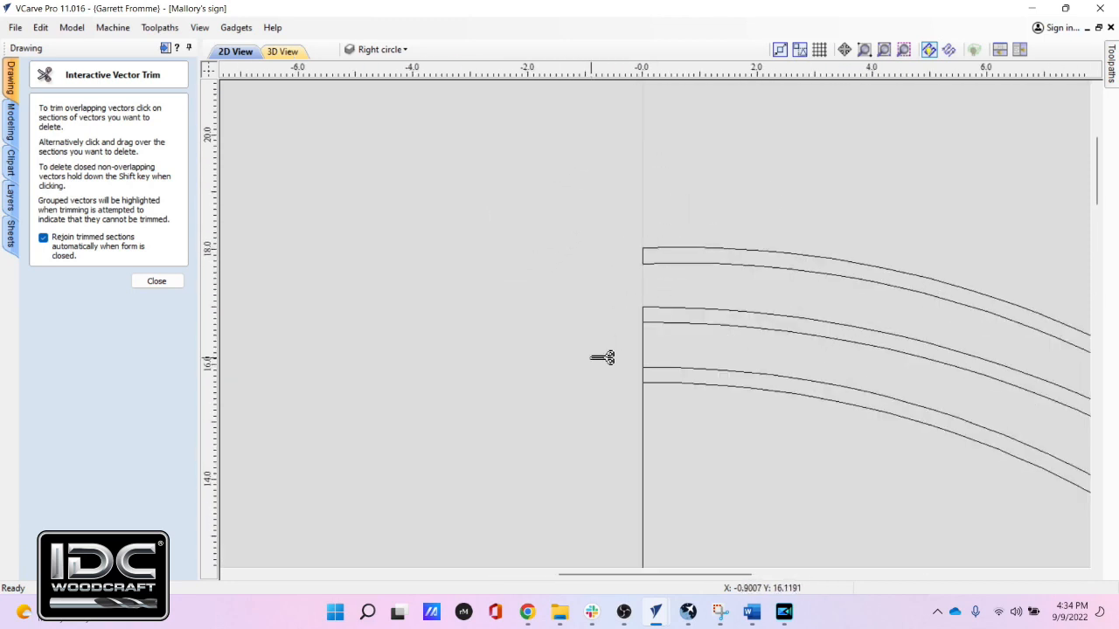
click(642, 433)
Step: Trim the centre line below the half ring and between its lower bands, and close the trim tool
scroll(519, 342, down, 6)
middle_drag(527, 378, 512, 157)
scroll(656, 350, up, 6)
middle_drag(609, 209, 663, 313)
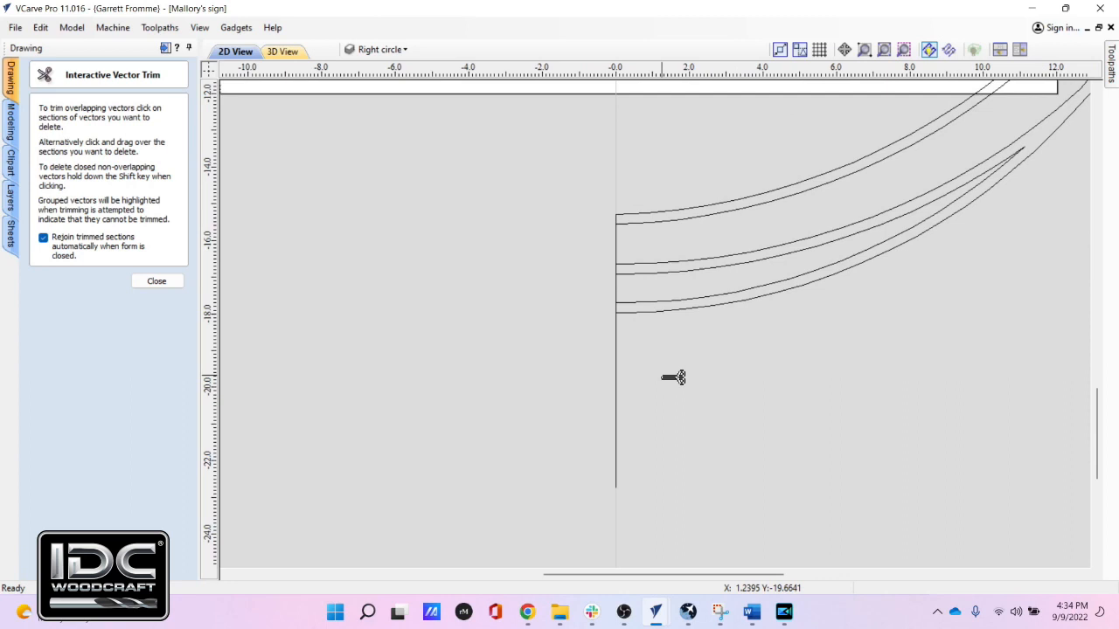
scroll(607, 289, up, 3)
click(631, 289)
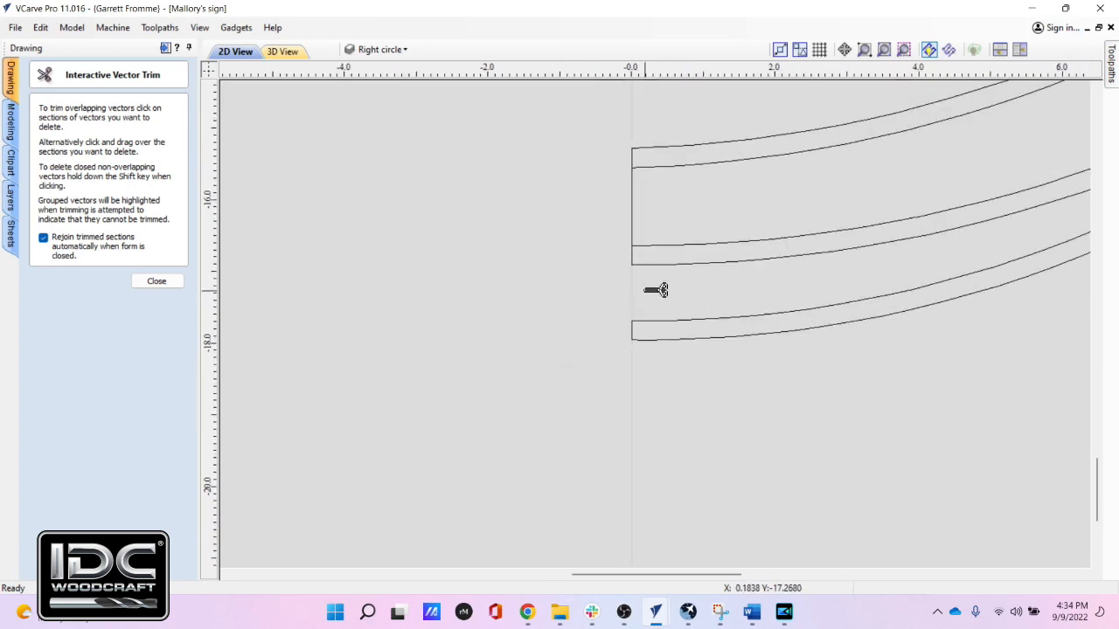
click(633, 200)
scroll(528, 204, down, 6)
click(156, 282)
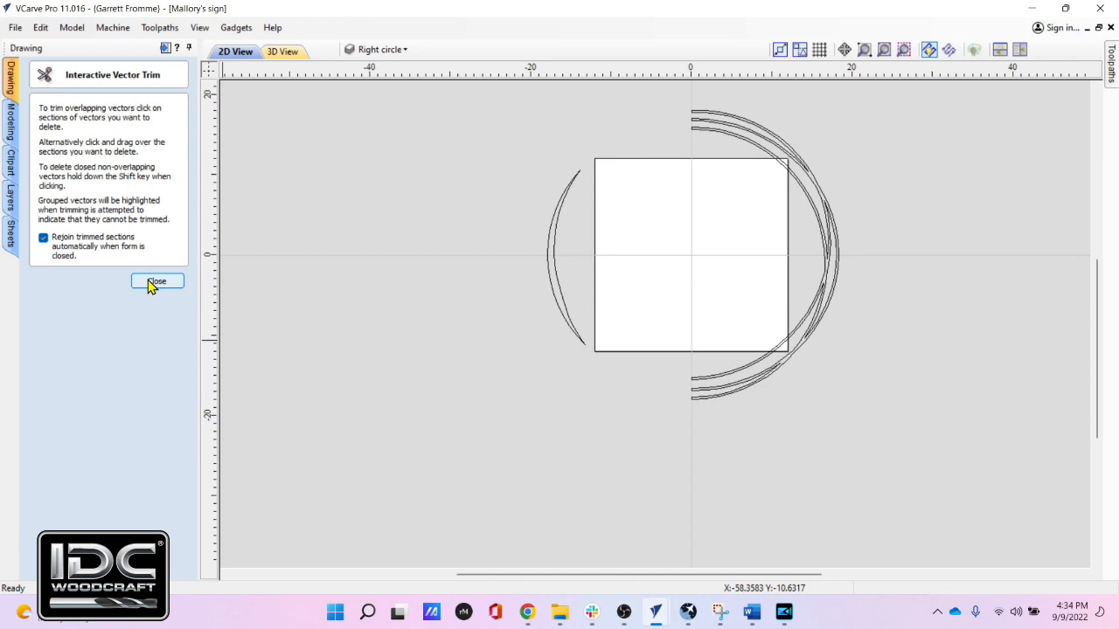
click(154, 282)
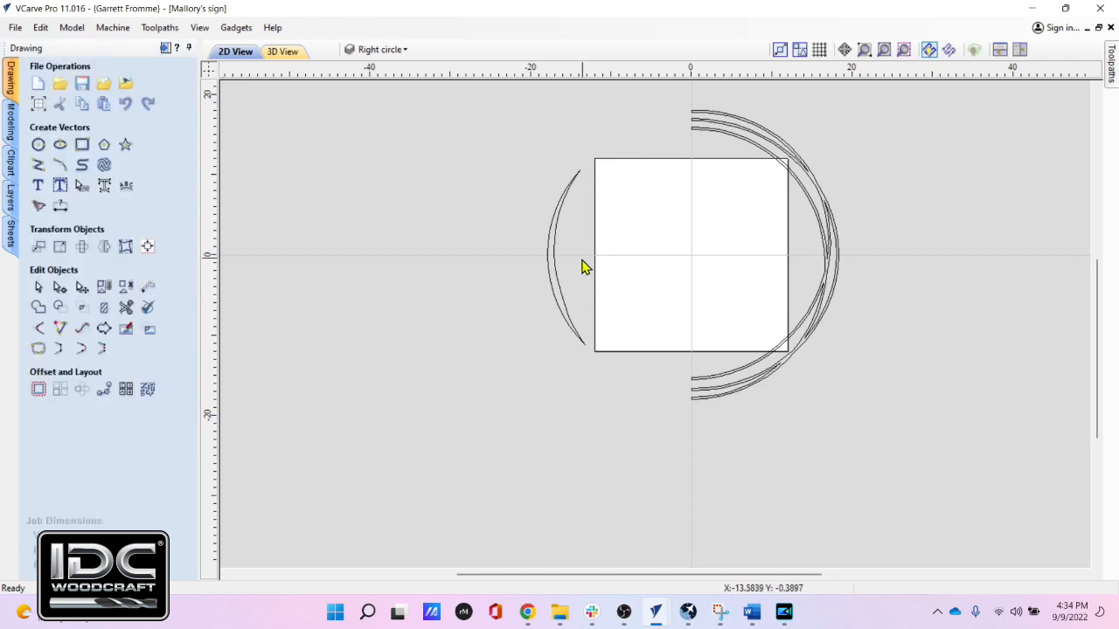
Step: Delete the leftover crescent-shaped vector on the left side of the board
drag(573, 288, 476, 290)
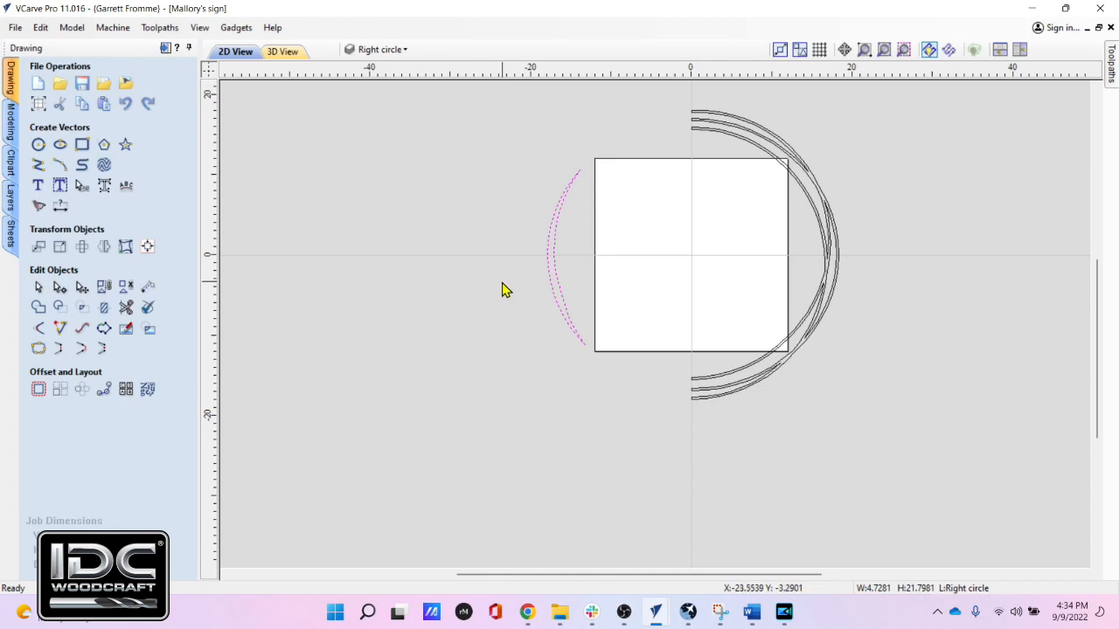
key(Delete)
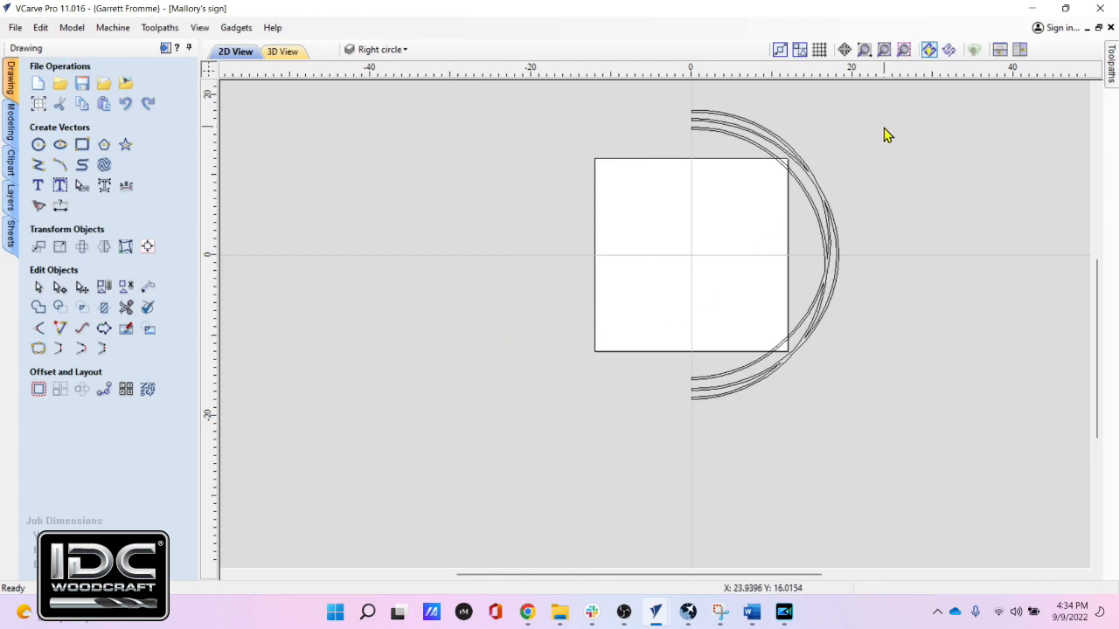
Step: Select the right half-ring outline together with its inner crescent and centre both on the material in both directions
scroll(865, 140, up, 3)
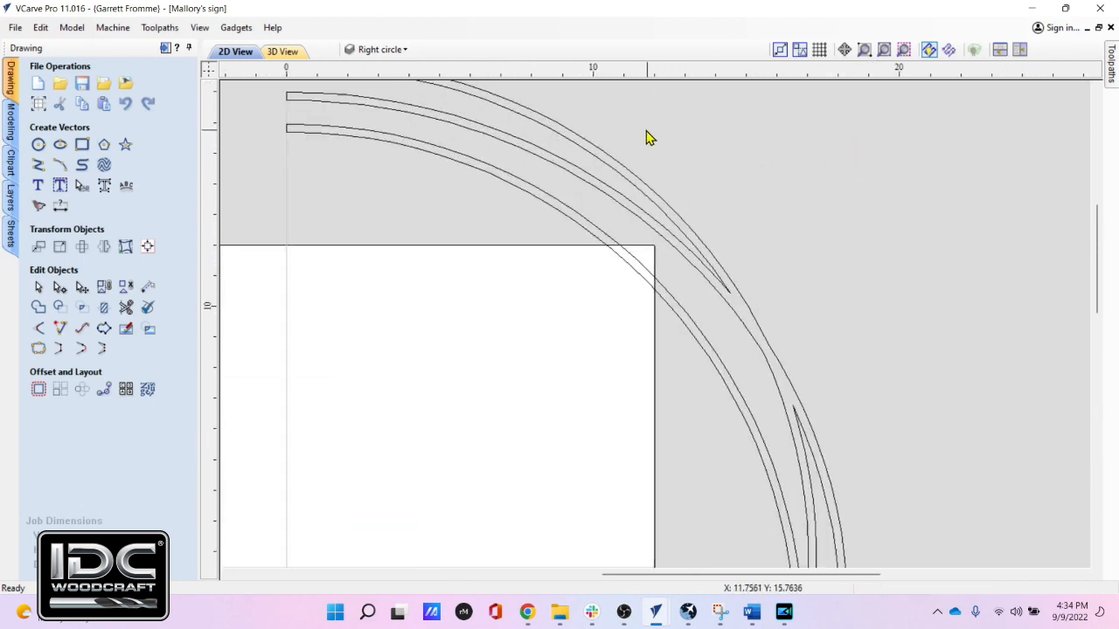
click(611, 160)
scroll(611, 161, down, 2)
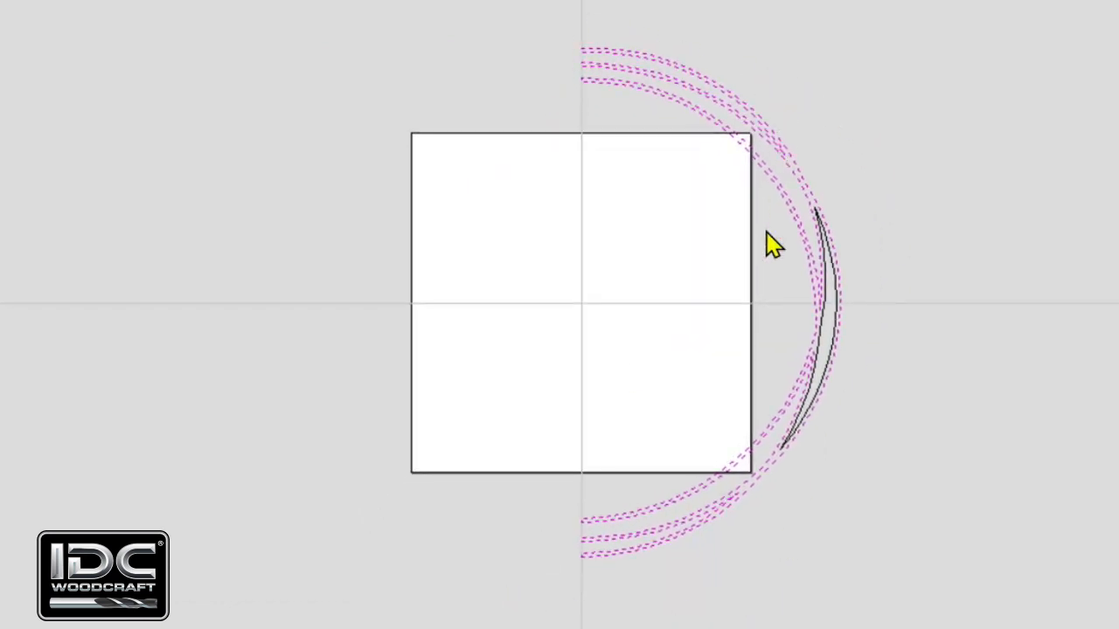
click(922, 212)
click(893, 229)
drag(893, 230, 780, 308)
key(Delete)
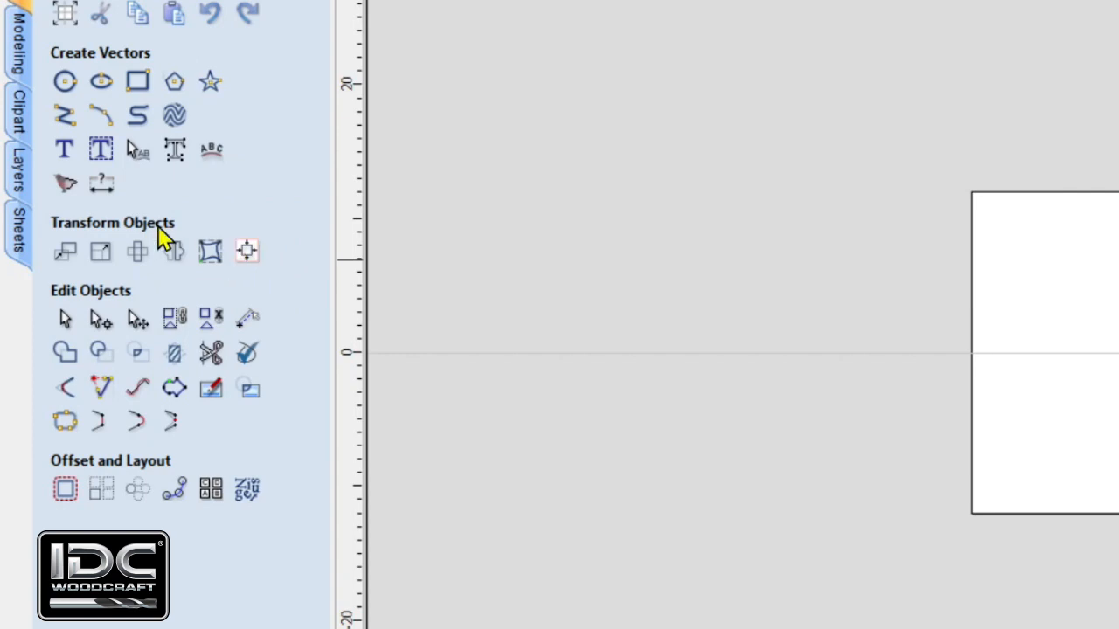
click(247, 251)
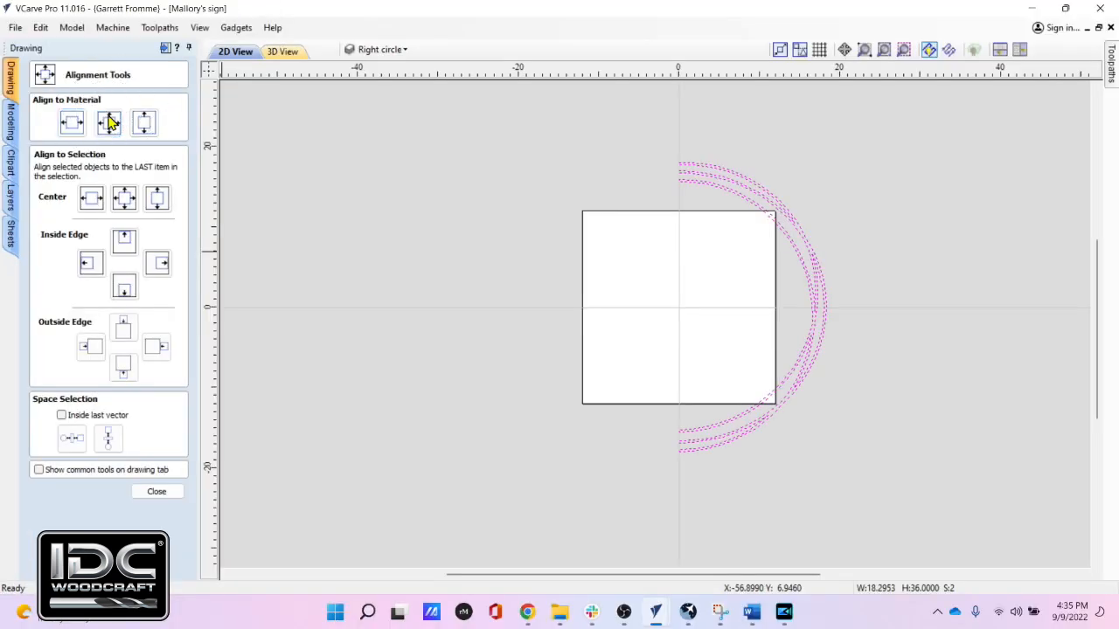
click(182, 45)
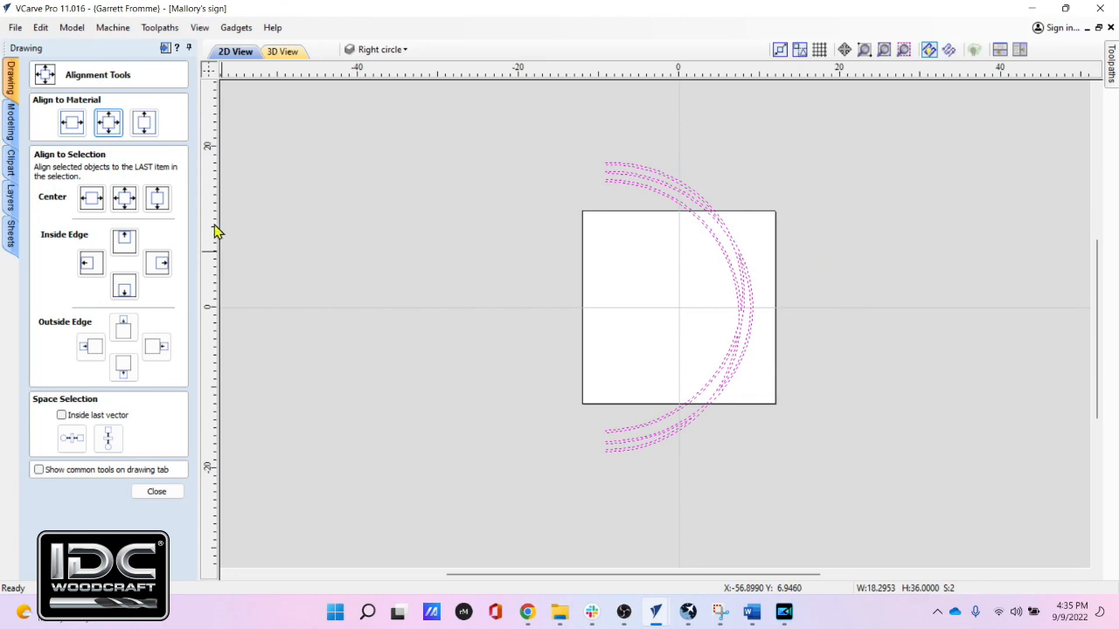
click(149, 492)
Step: Show the Master layer and copy its 24 by 48 inch board rectangle to the Right circle layer
scroll(498, 427, down, 1)
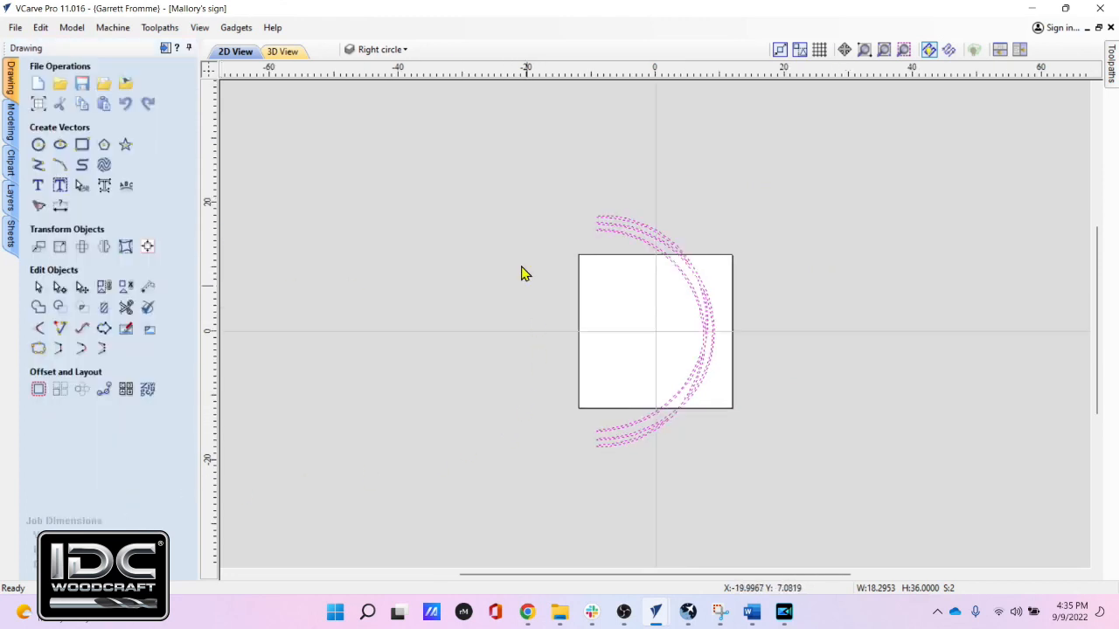
click(382, 50)
key(ctrl)
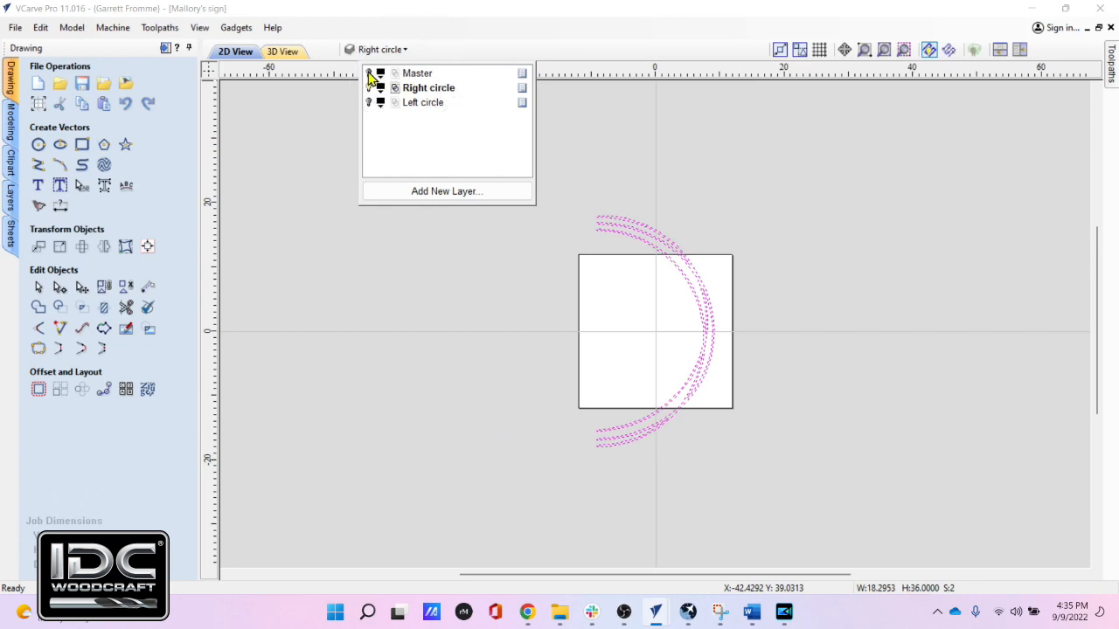
click(368, 74)
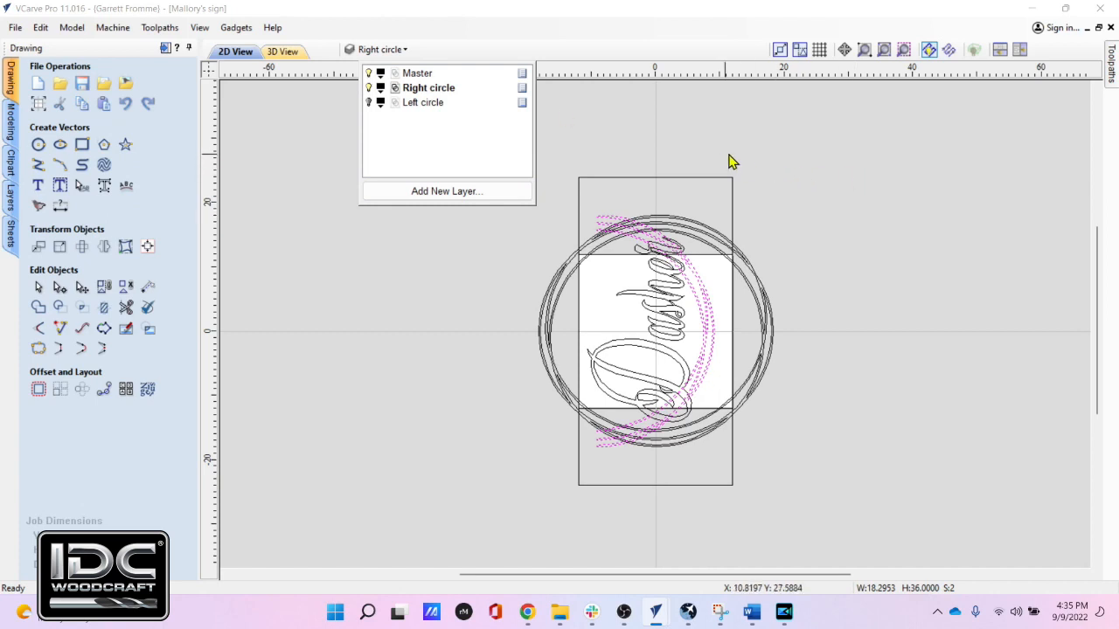
click(707, 178)
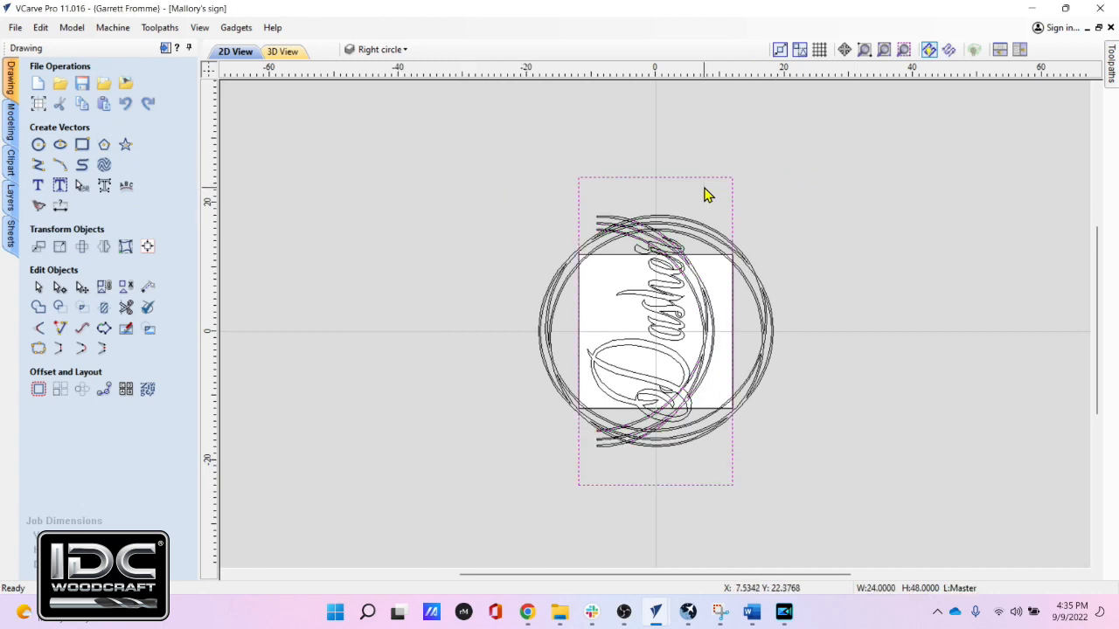
right_click(705, 179)
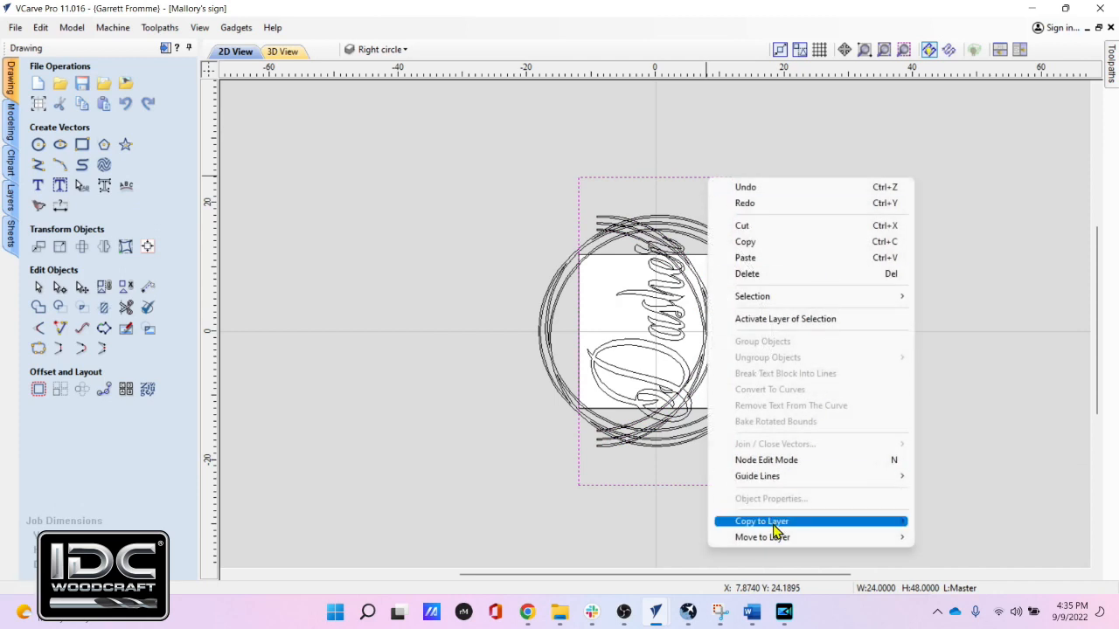
mouse_move(775, 529)
click(953, 538)
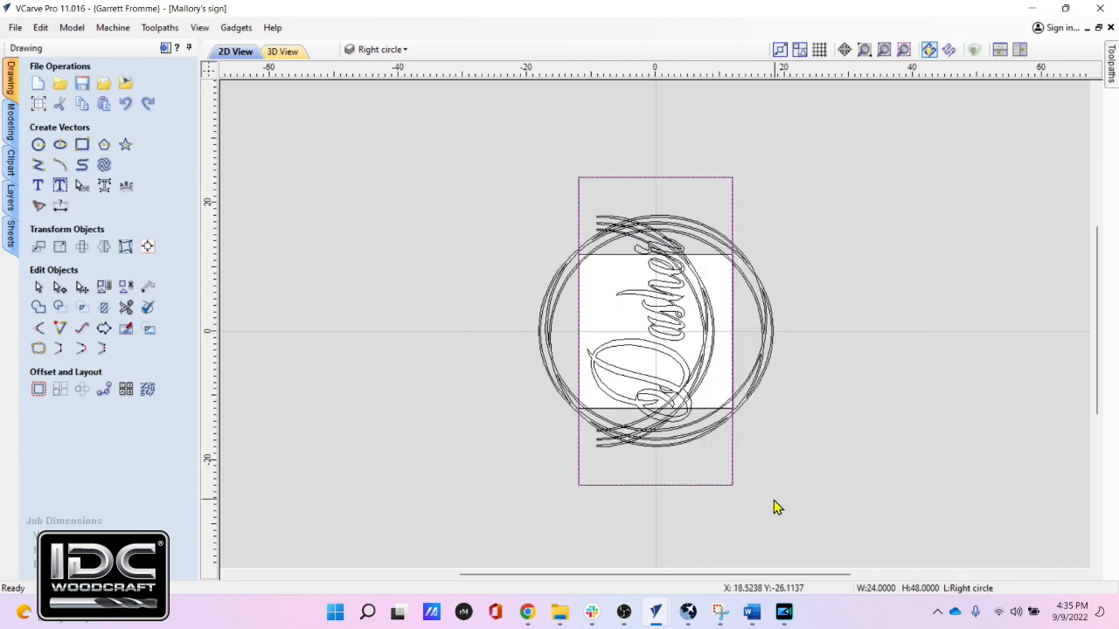
Step: Copy the 24 by 48 inch board rectangle to the Left circle layer as well
right_click(769, 474)
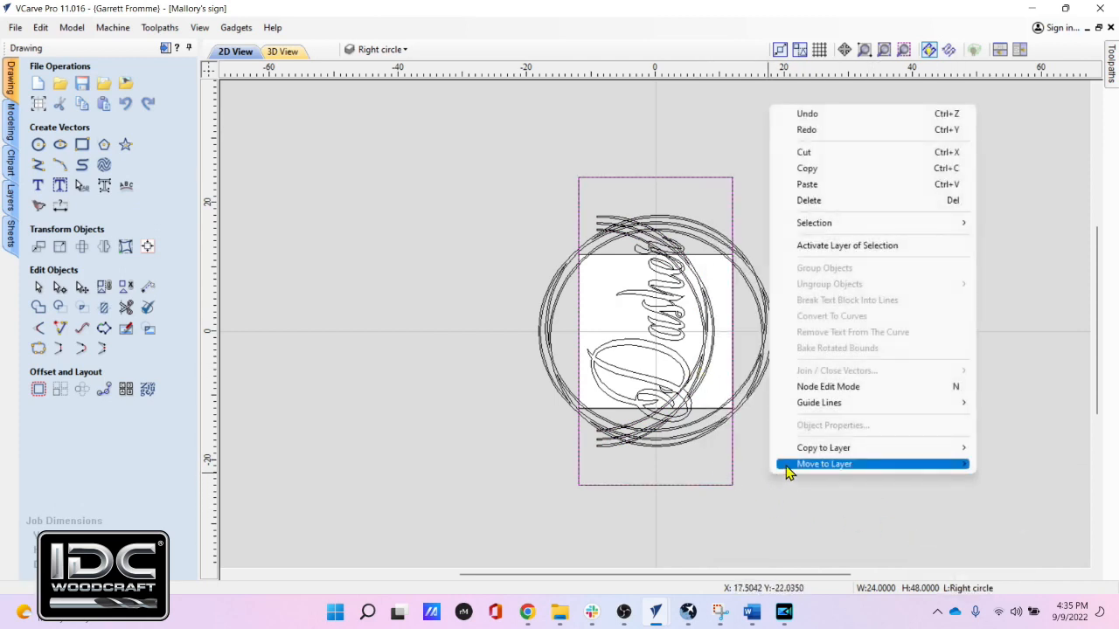
mouse_move(821, 450)
click(1022, 480)
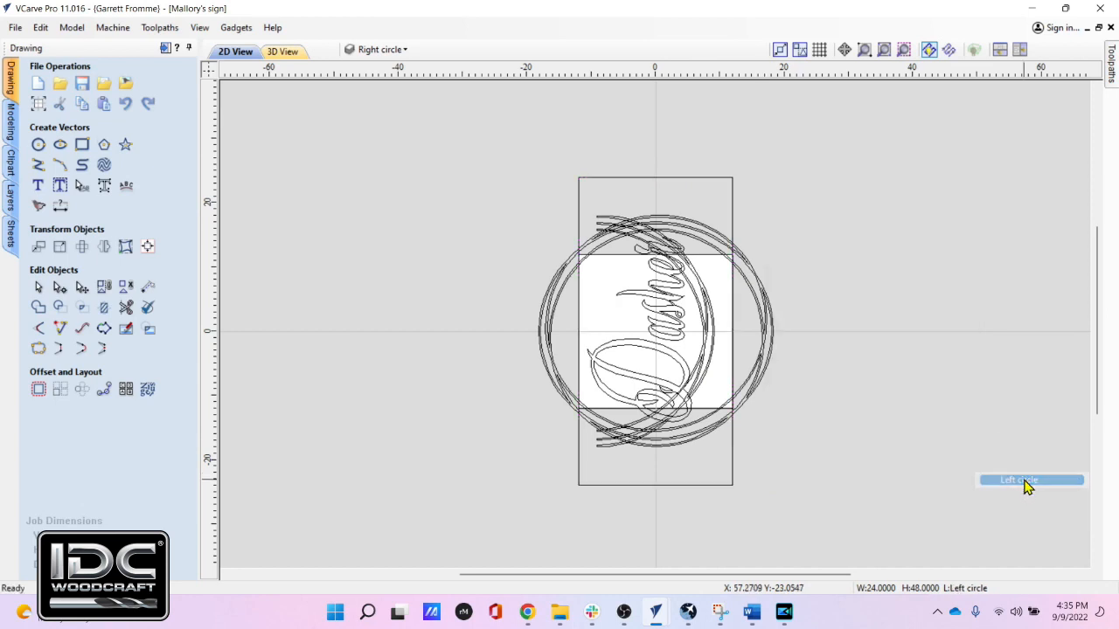
Step: Hide the Master layer and close the layer list, keeping only the Right circle layer shown
click(383, 50)
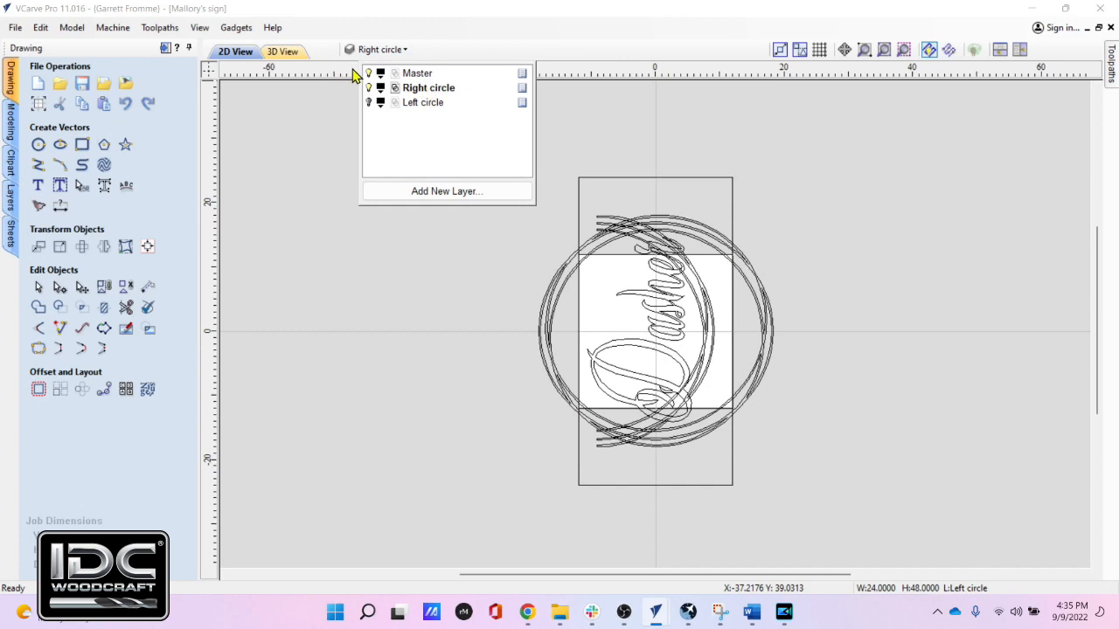
click(368, 74)
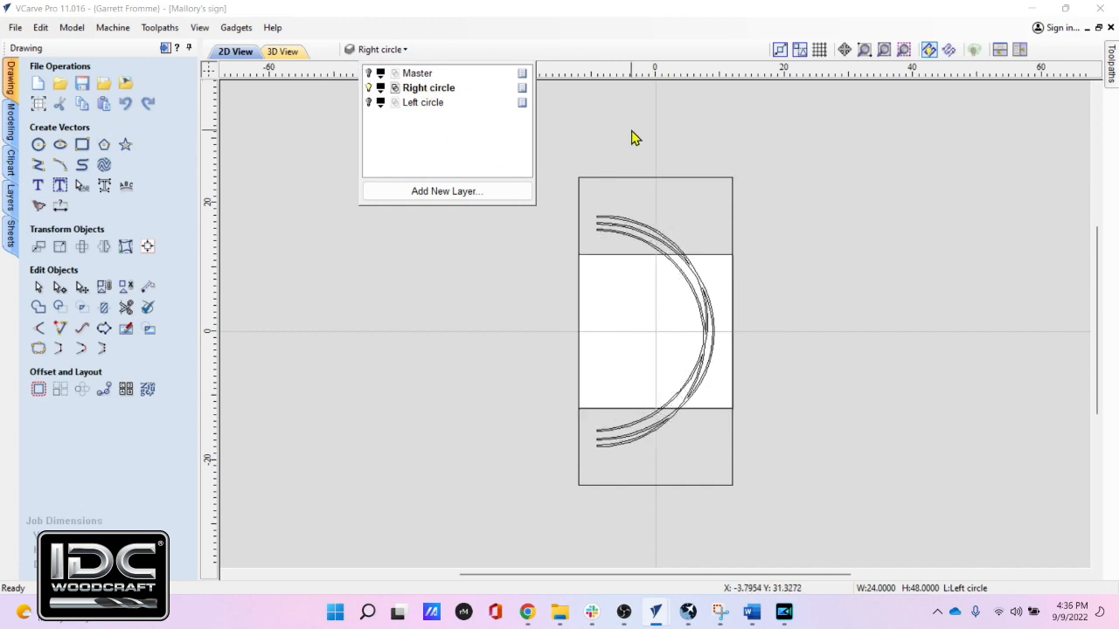
click(708, 146)
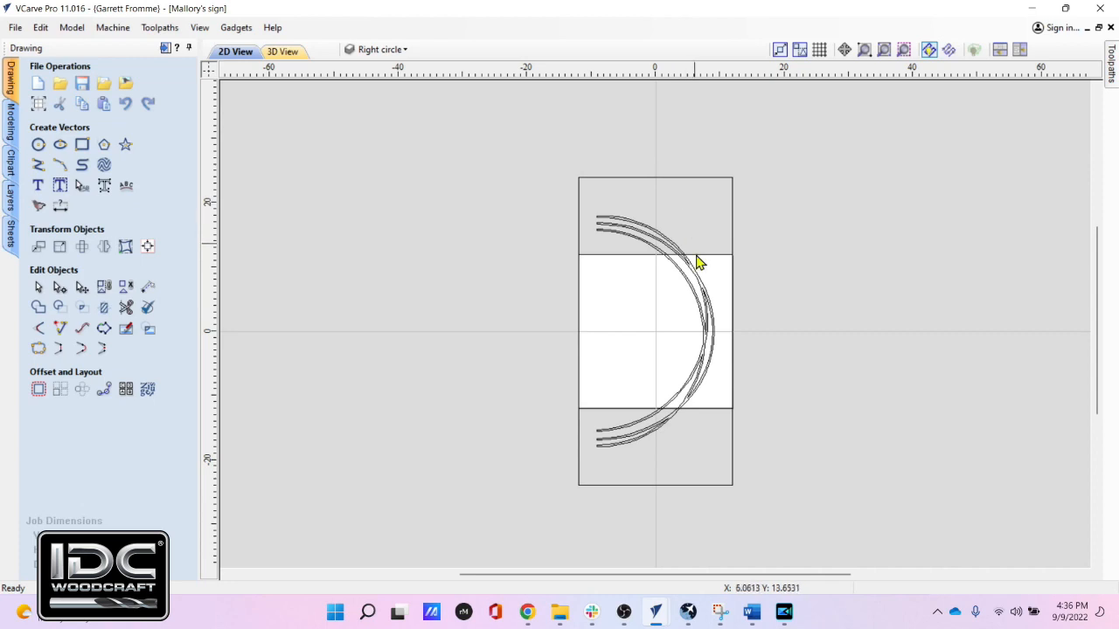
Step: Select the half ring with its inner crescent, check their overall width and height in Set Size, and close it without changes
key(ctrl+a)
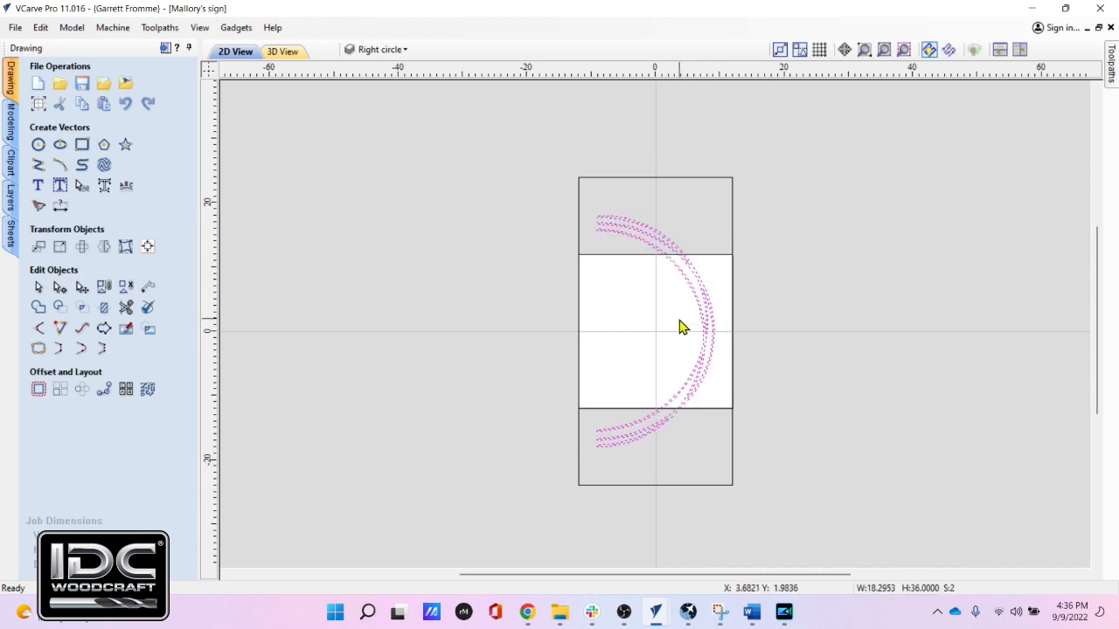
click(150, 294)
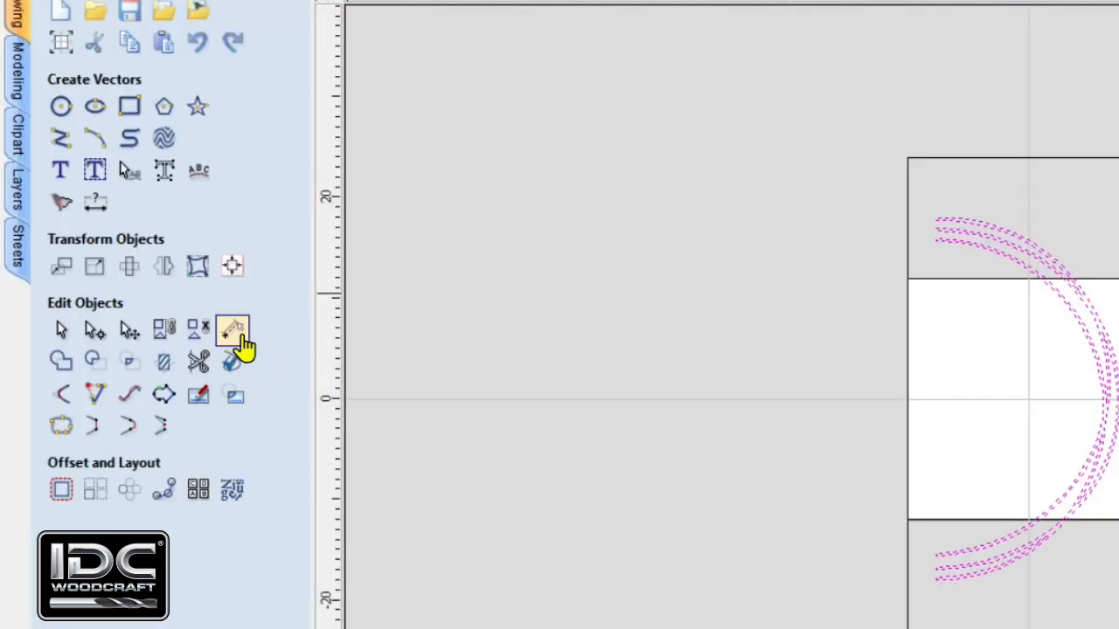
click(96, 271)
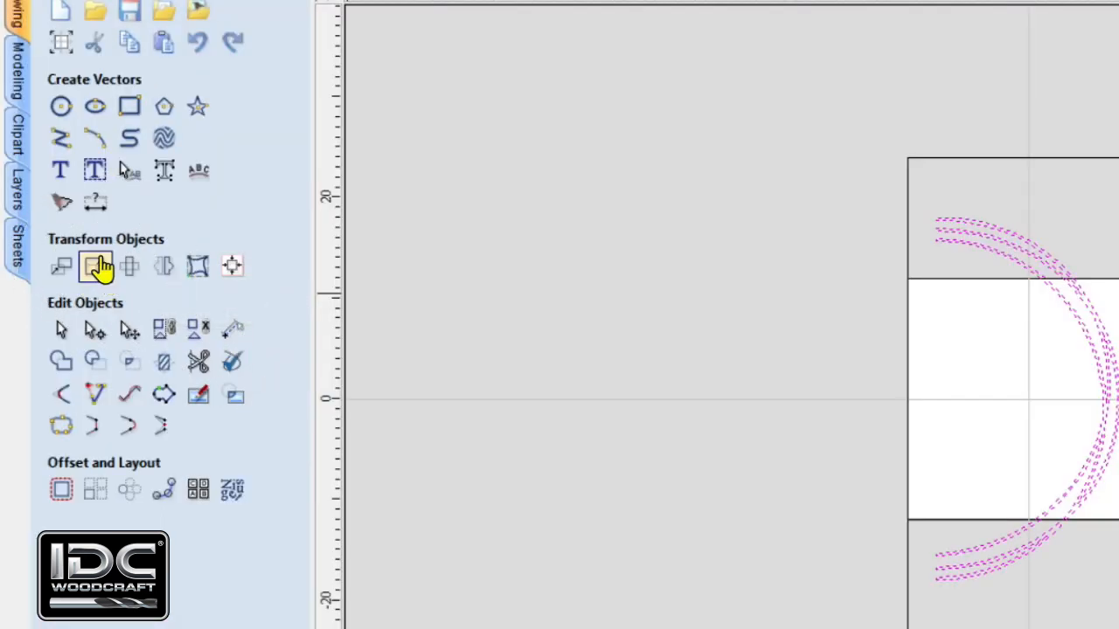
click(98, 270)
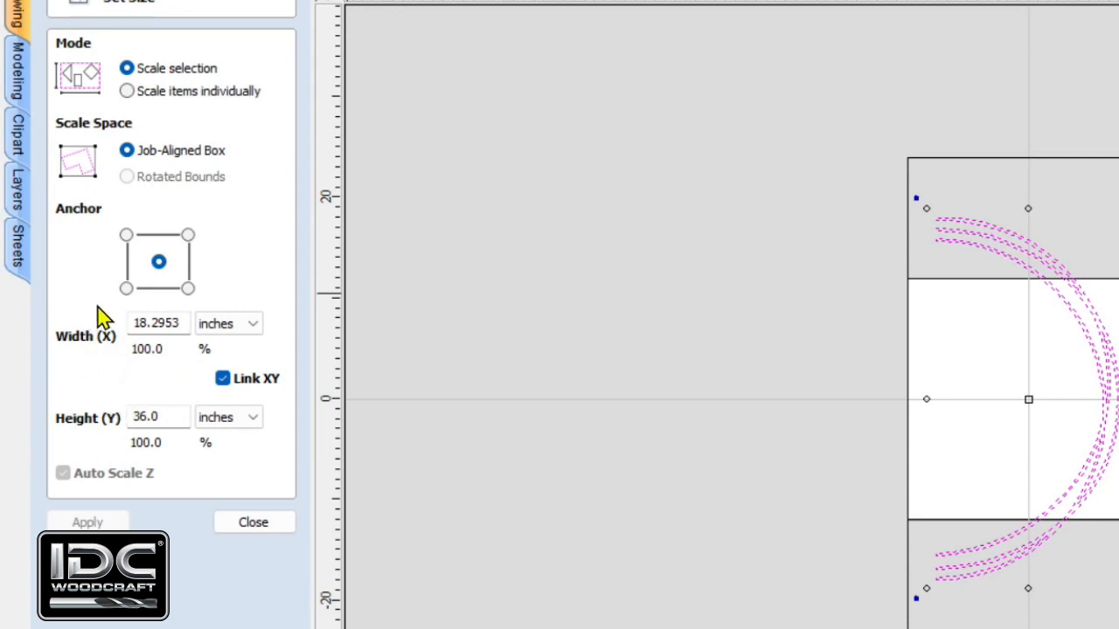
click(142, 362)
click(151, 426)
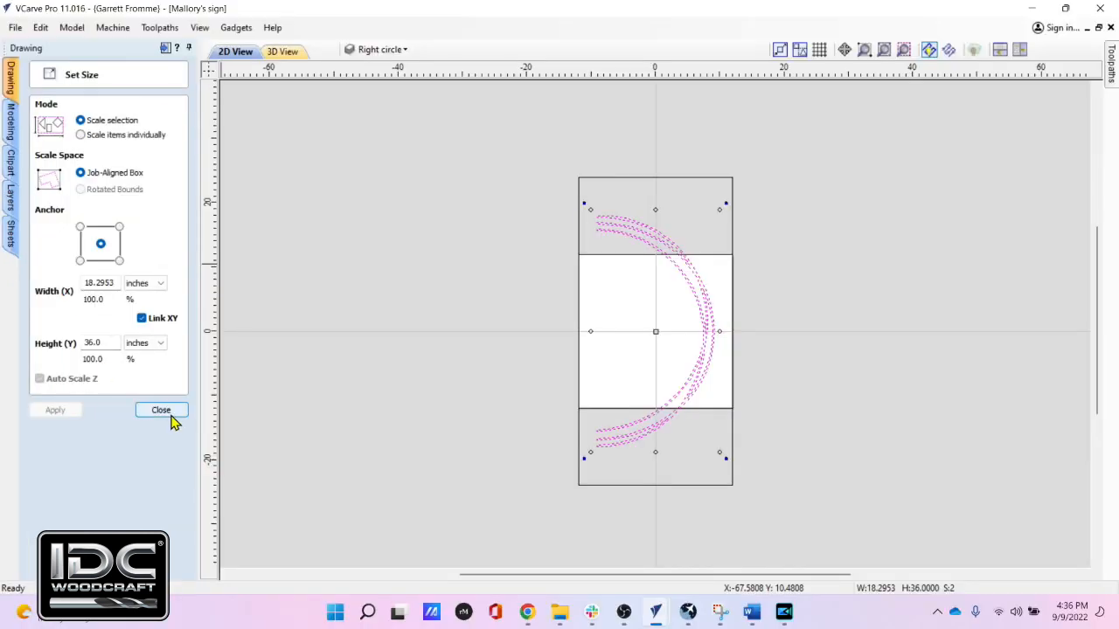
click(166, 415)
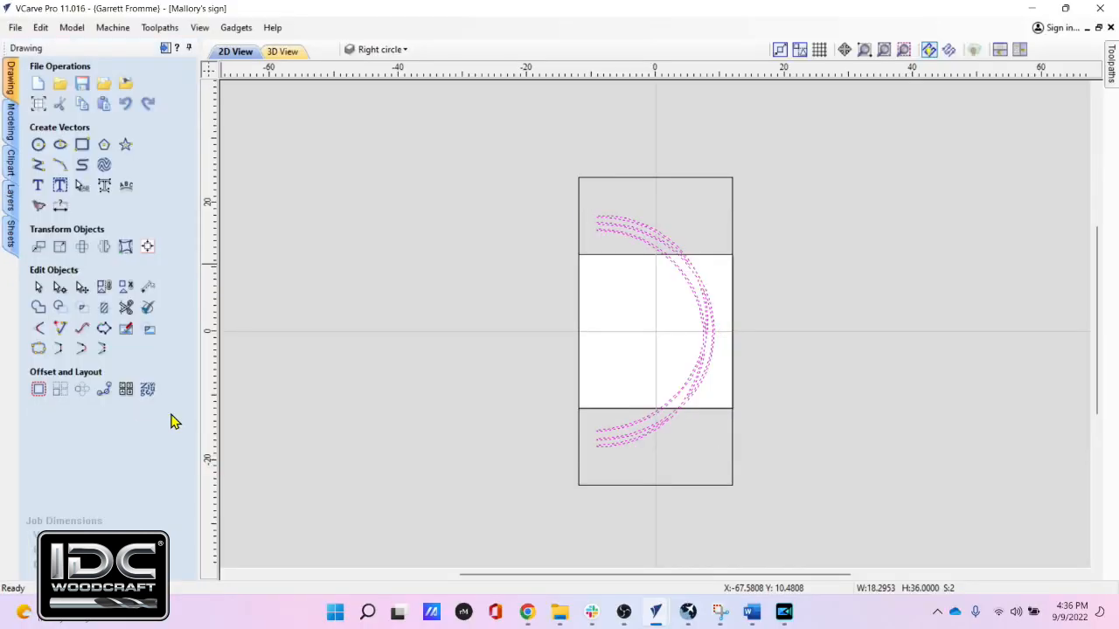
Step: Set the job size to 19.5 inches wide and 37 inches high in Job Setup
click(39, 107)
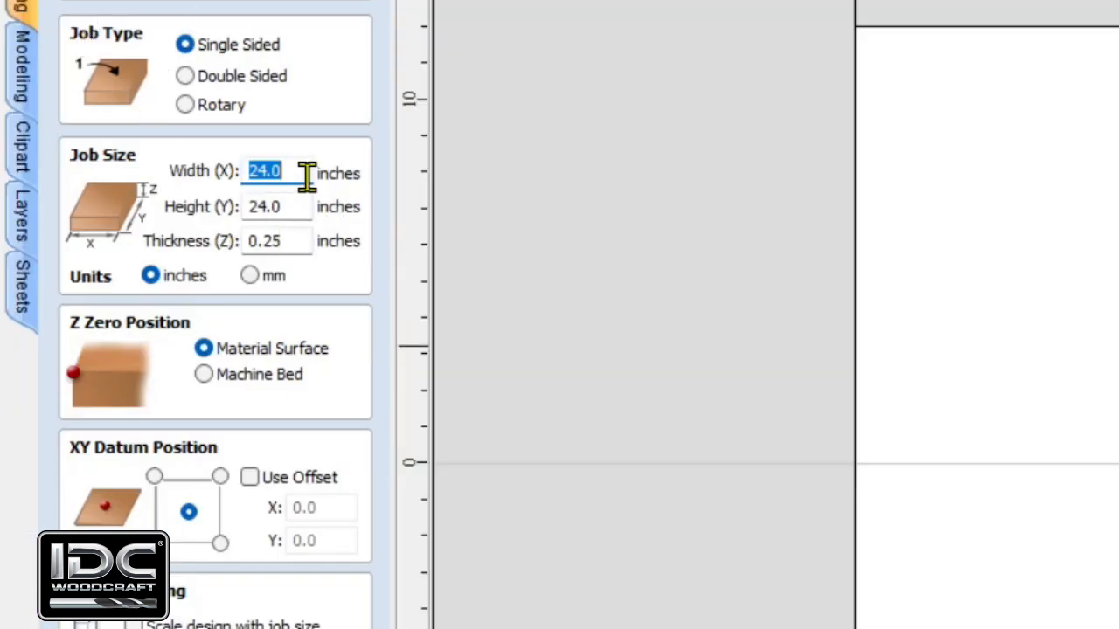
text(19.5)
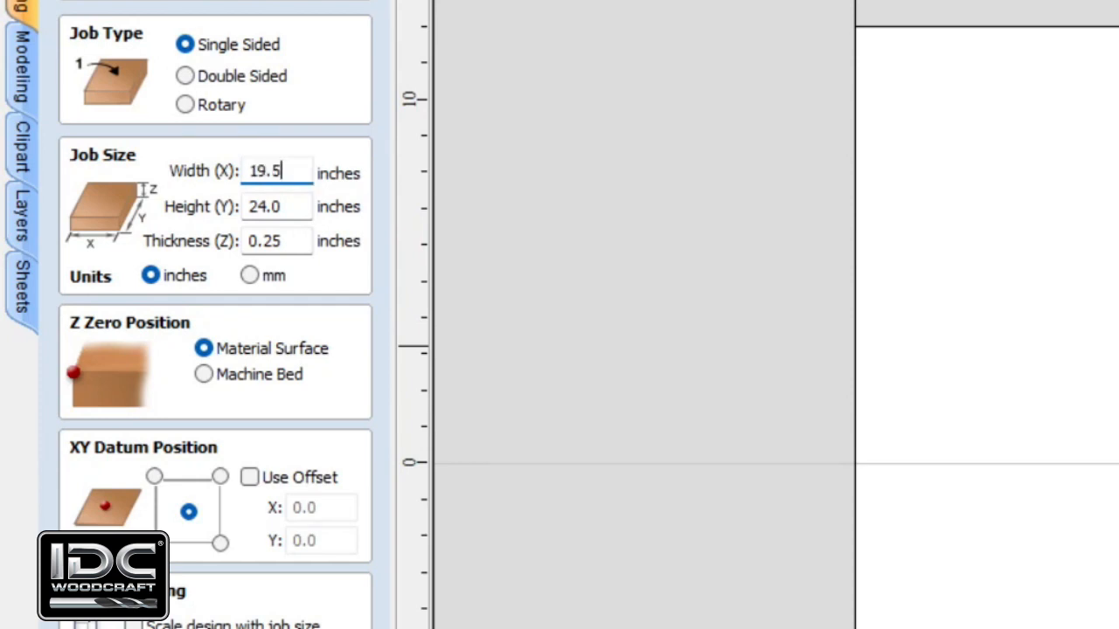
key(Tab)
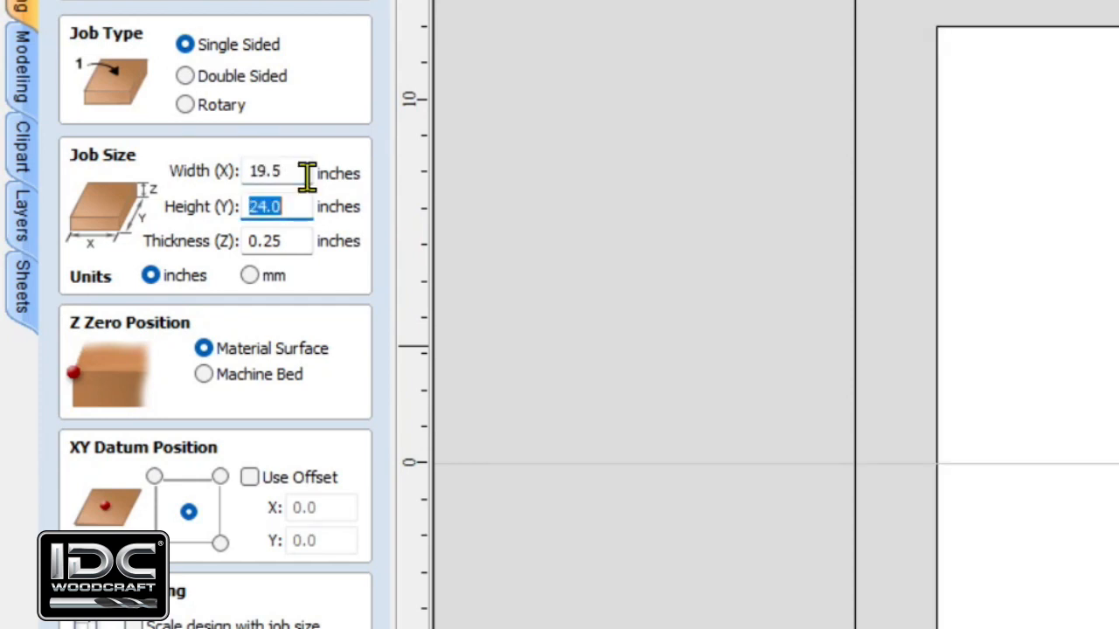
text(37)
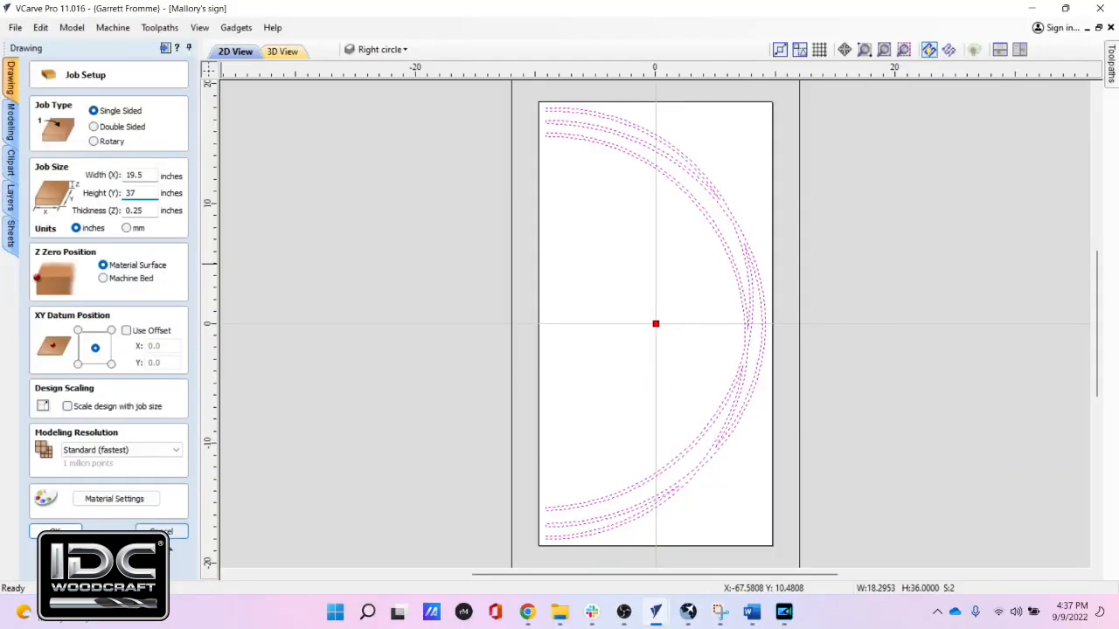
click(55, 532)
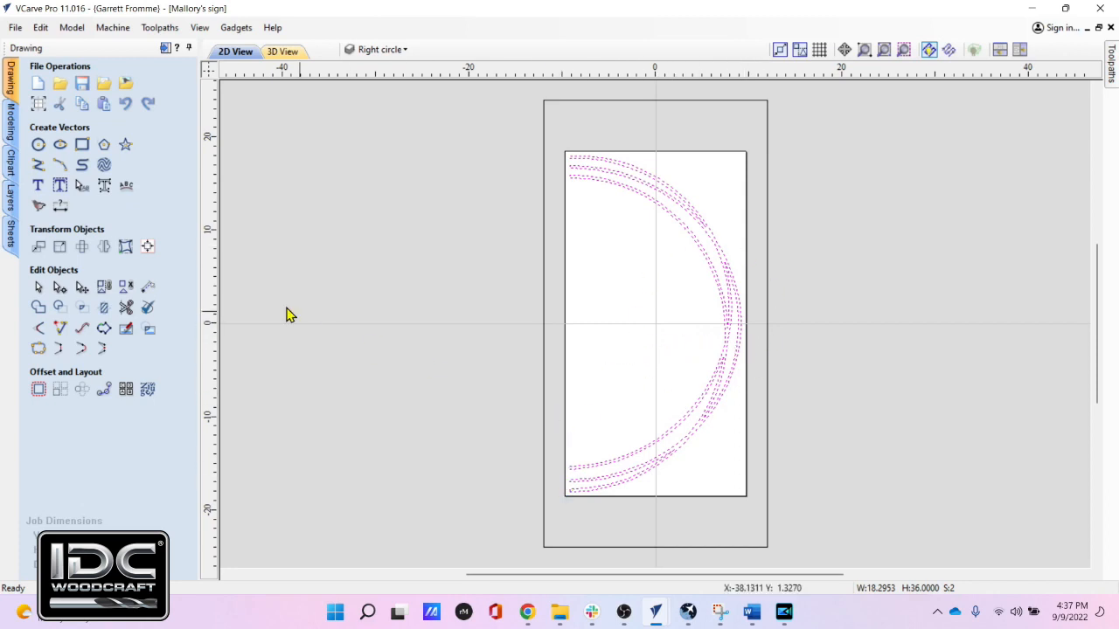
Step: Set the job size to 20.5 inches wide and 38 inches high, and deselect the half ring
click(36, 104)
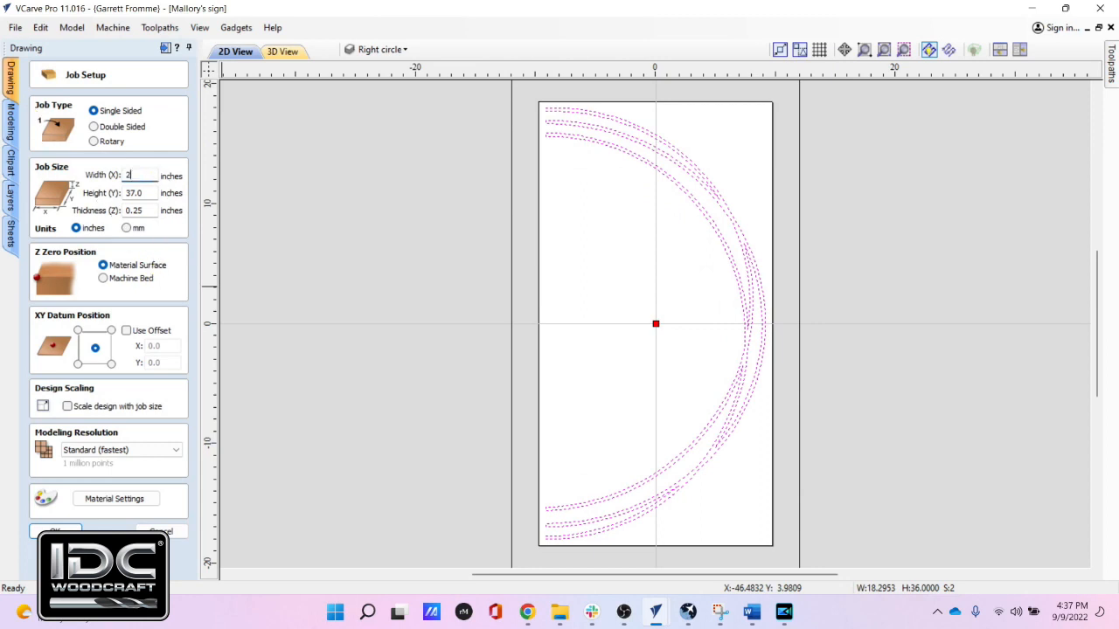
text(20.5)
key(Tab)
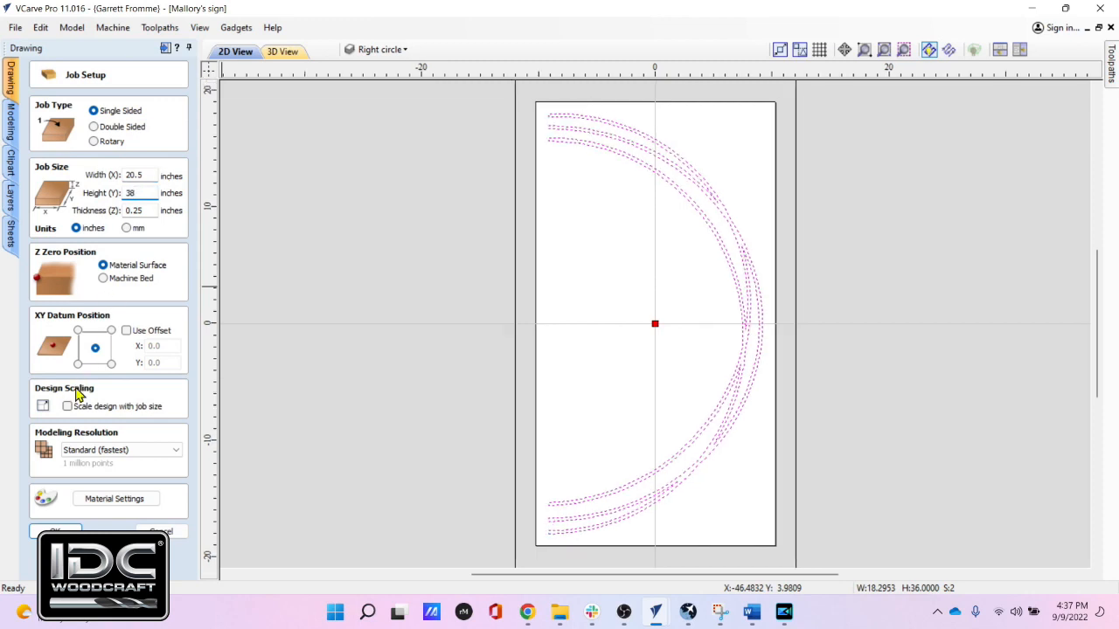
click(54, 531)
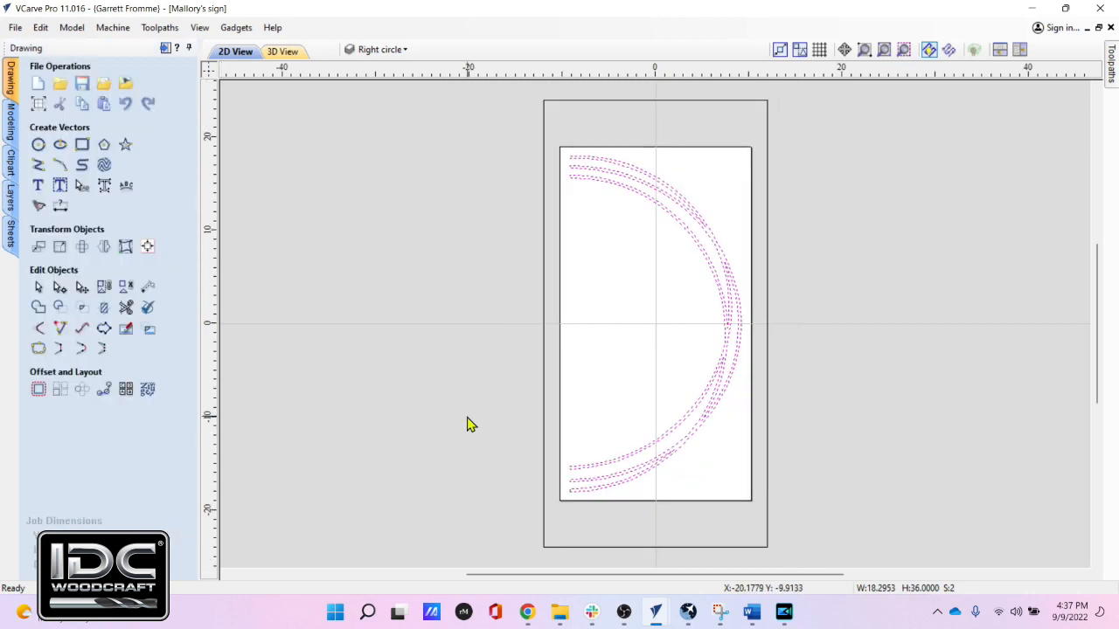
click(626, 336)
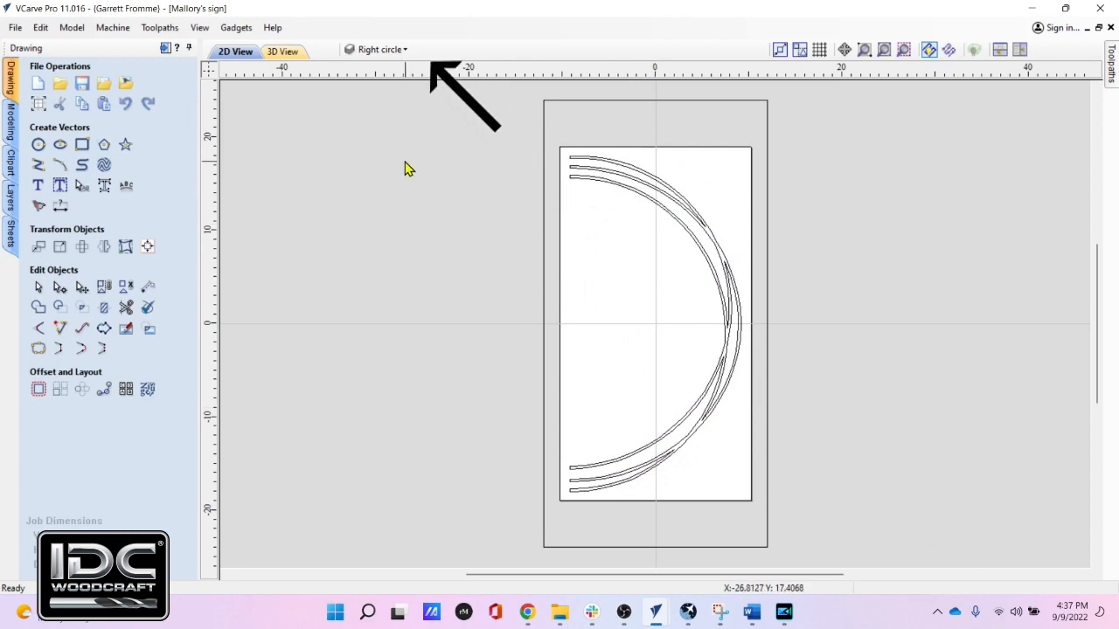
Step: Hide the Right circle layer, then show the Left circle layer and make it active
click(392, 51)
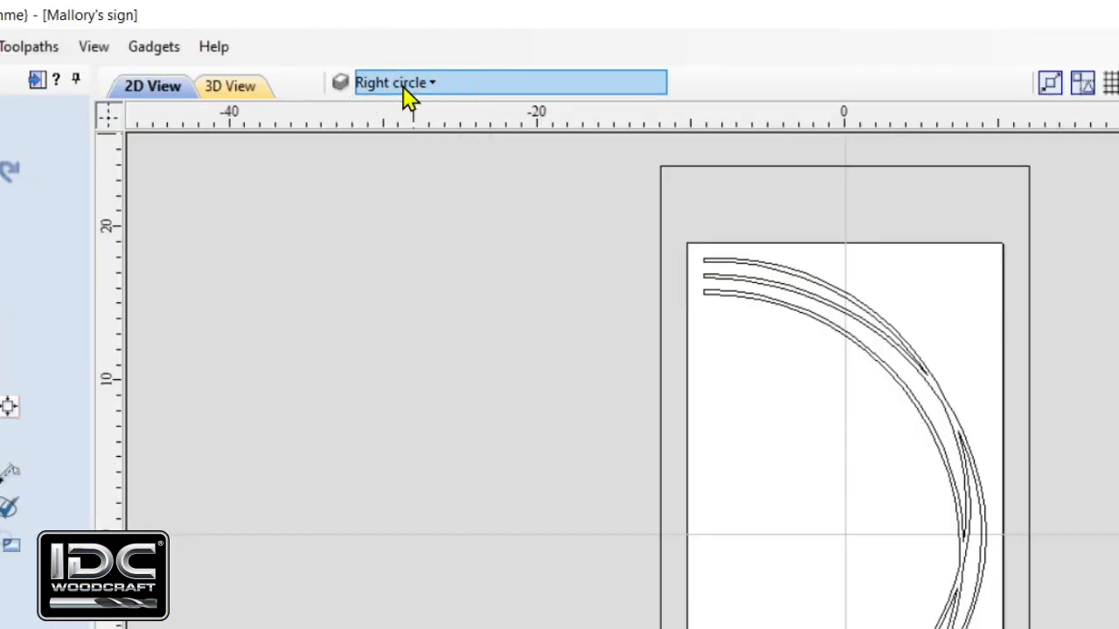
click(404, 89)
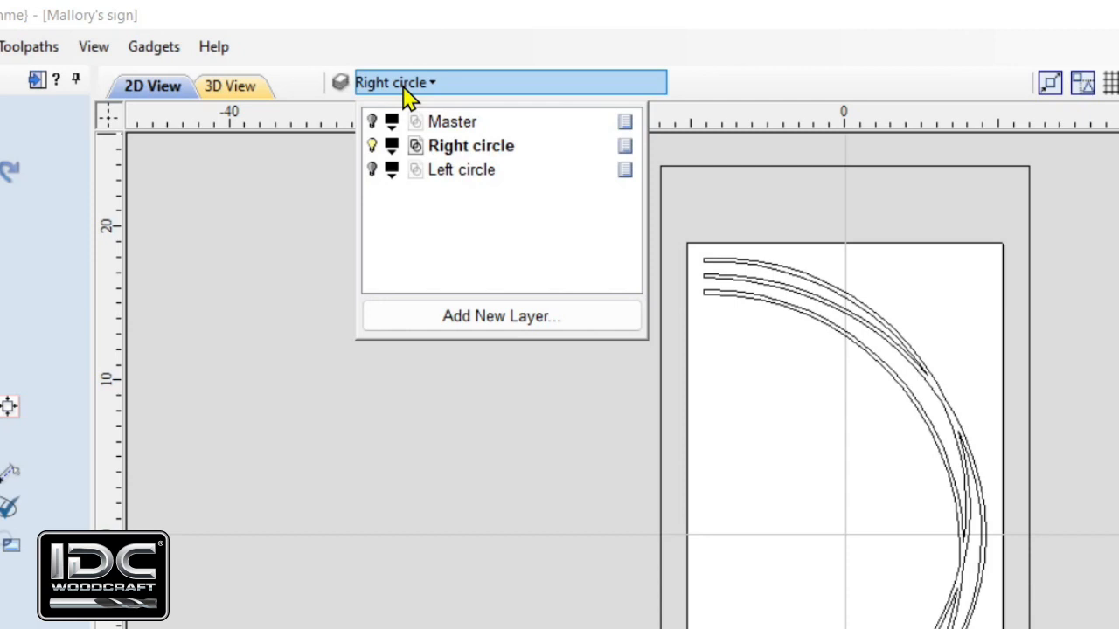
click(373, 146)
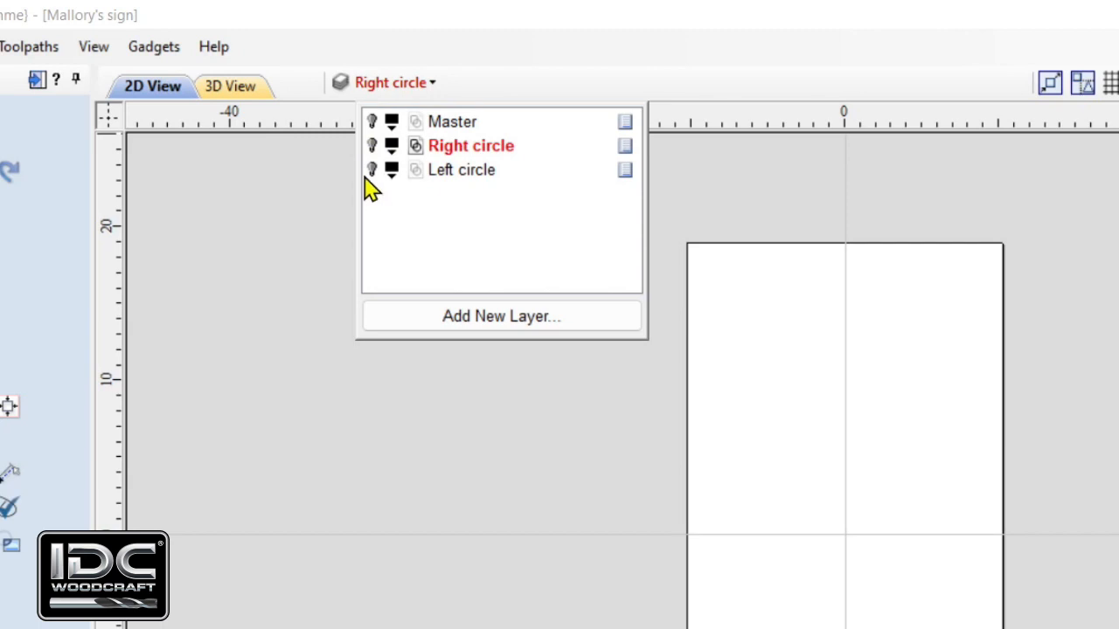
click(372, 171)
click(484, 176)
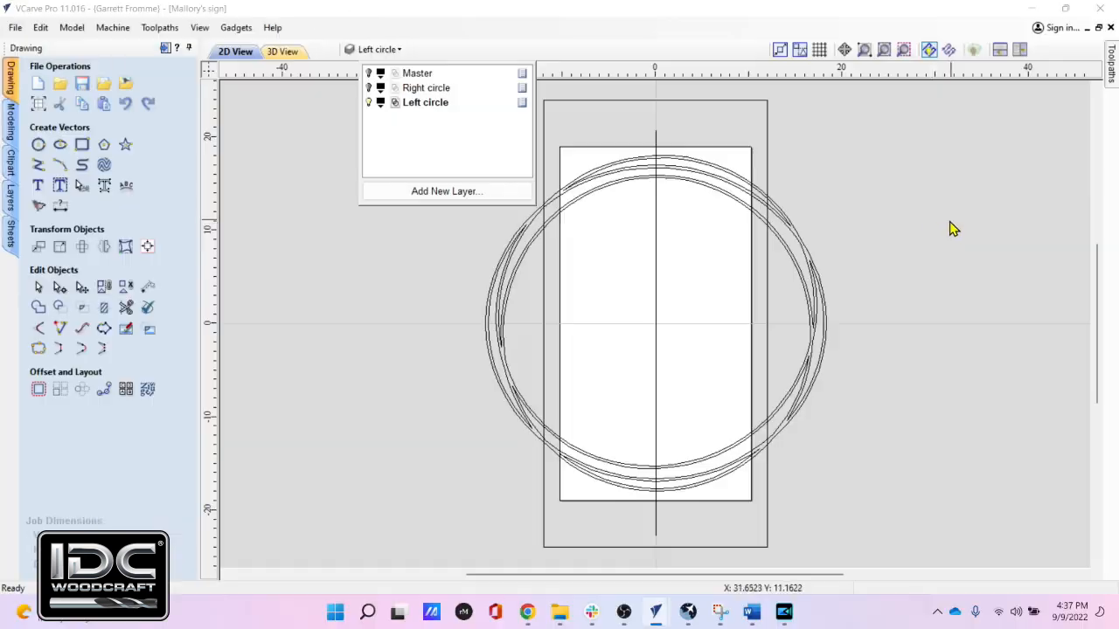
click(929, 229)
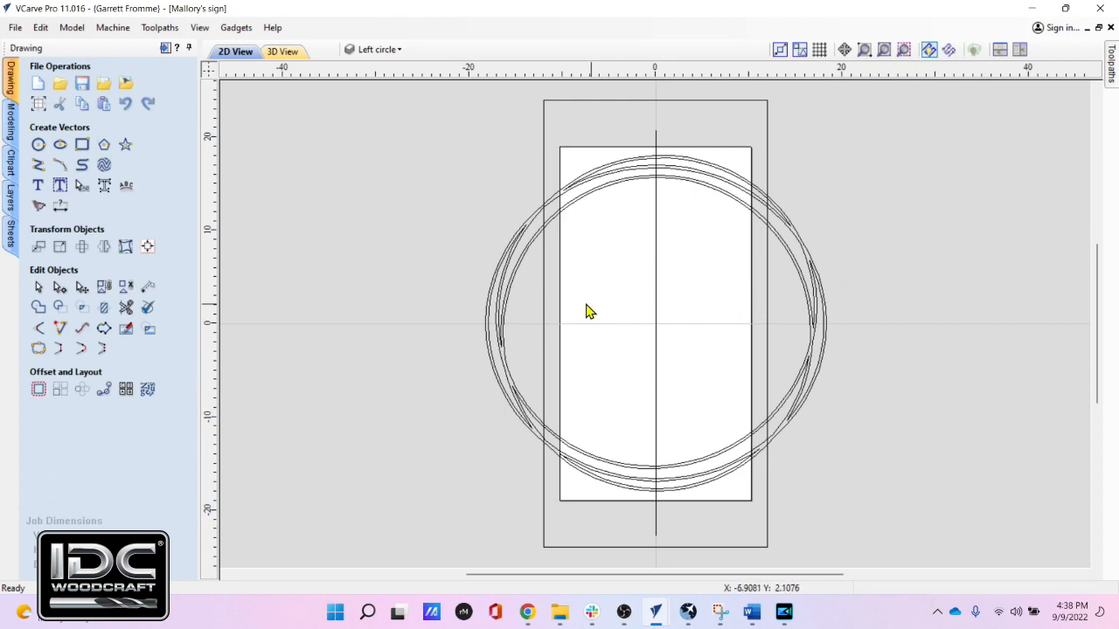
Step: Select the full ring on the Left circle layer and ungroup it onto the group's layer
click(123, 313)
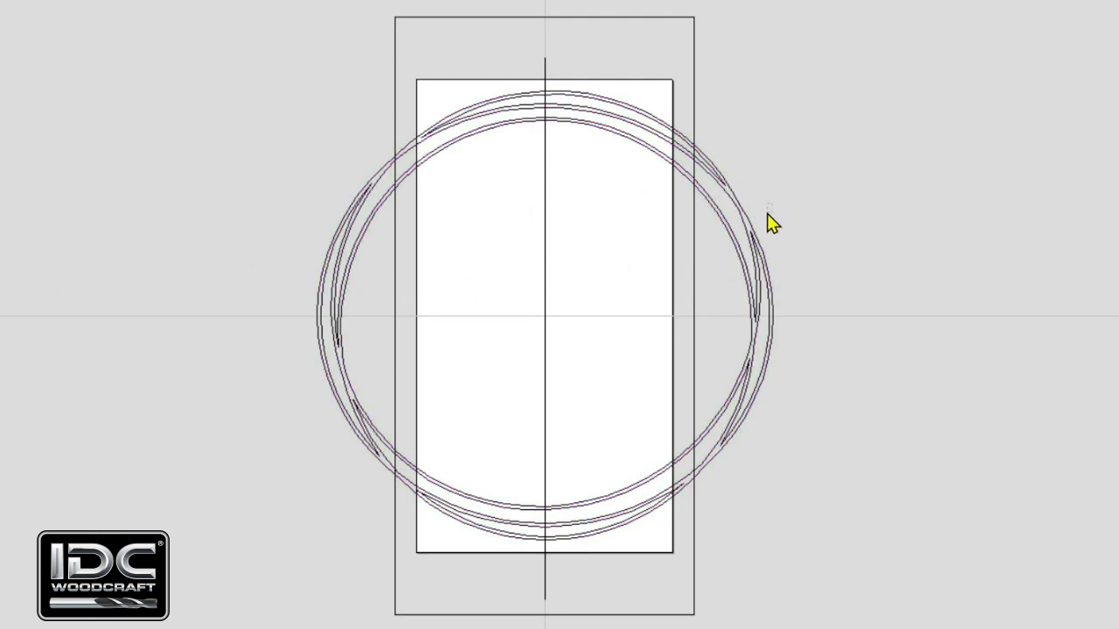
drag(735, 262, 733, 264)
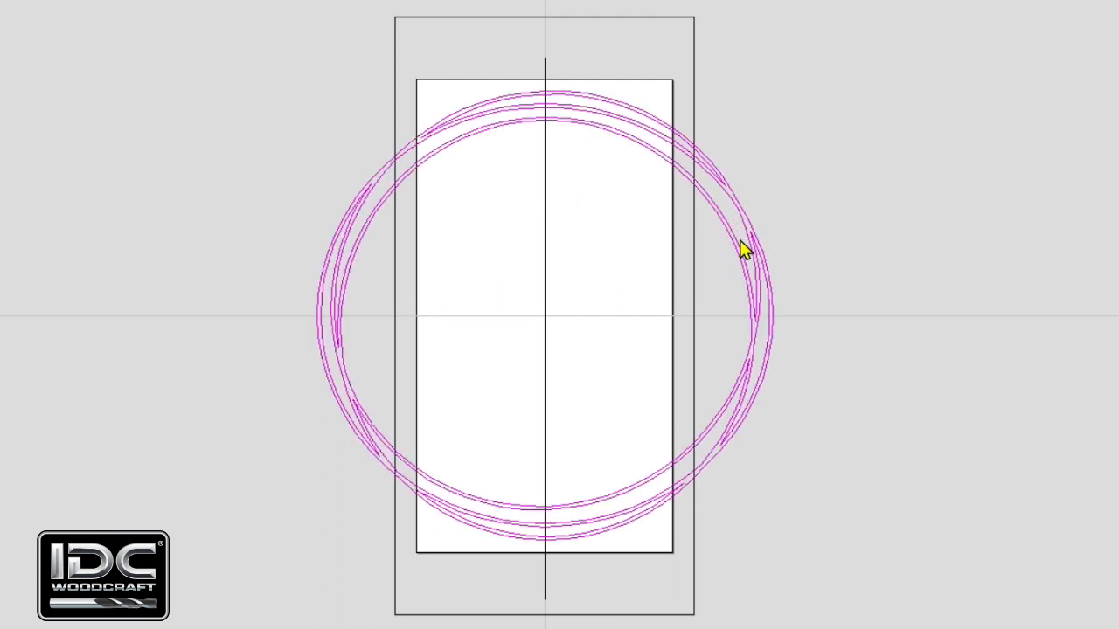
right_click(739, 242)
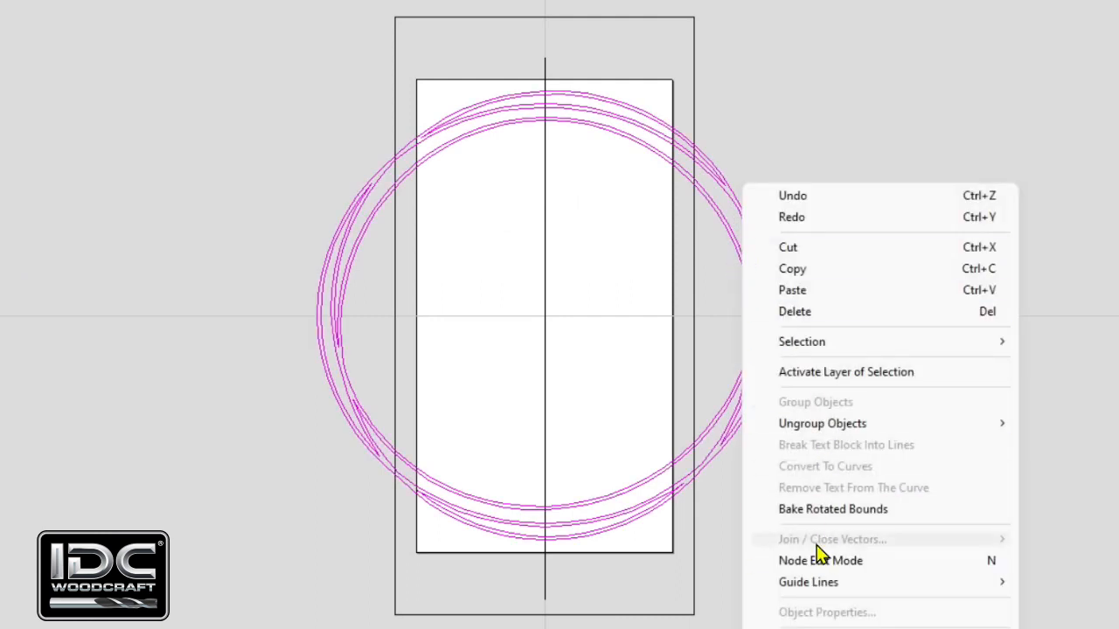
mouse_move(847, 426)
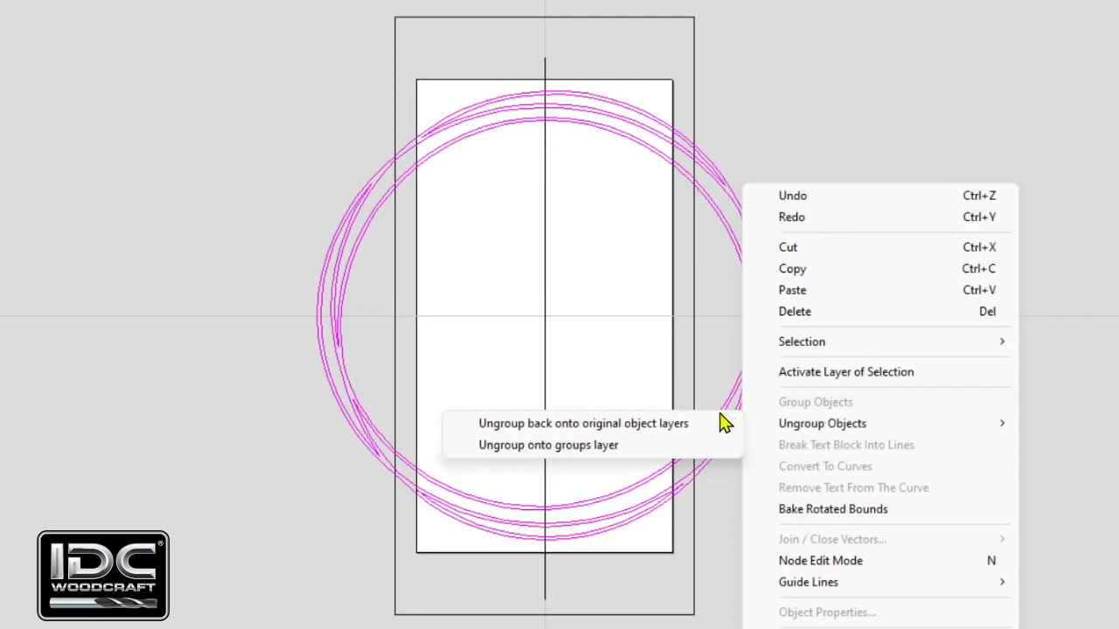
click(662, 448)
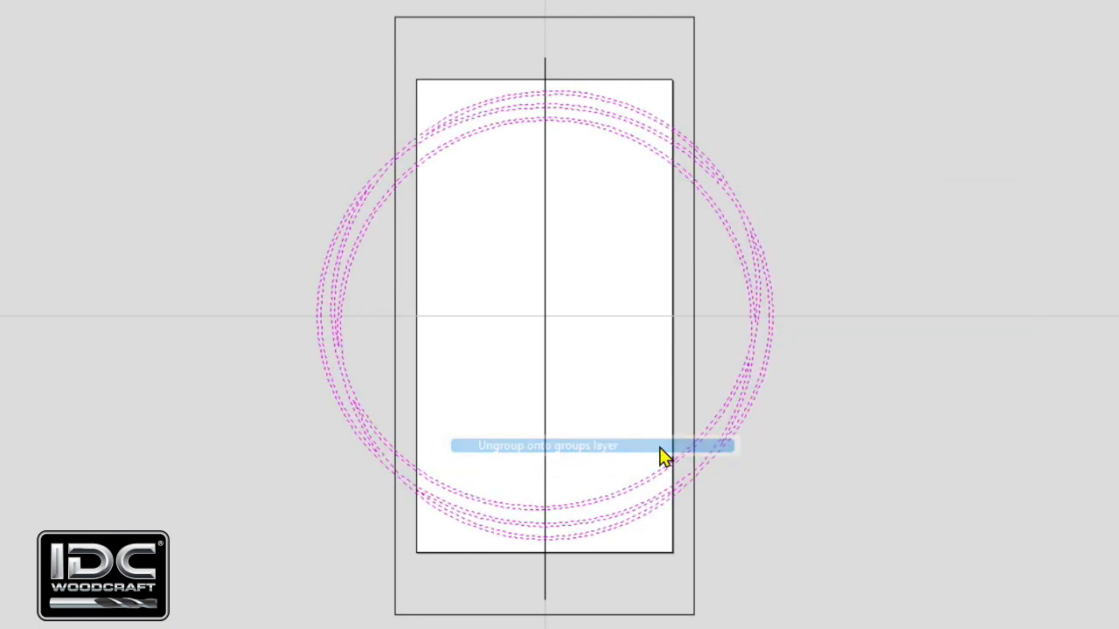
Step: Trim away the ring's bands on the right side of the vertical centre line with Interactive Vector Trim
click(118, 260)
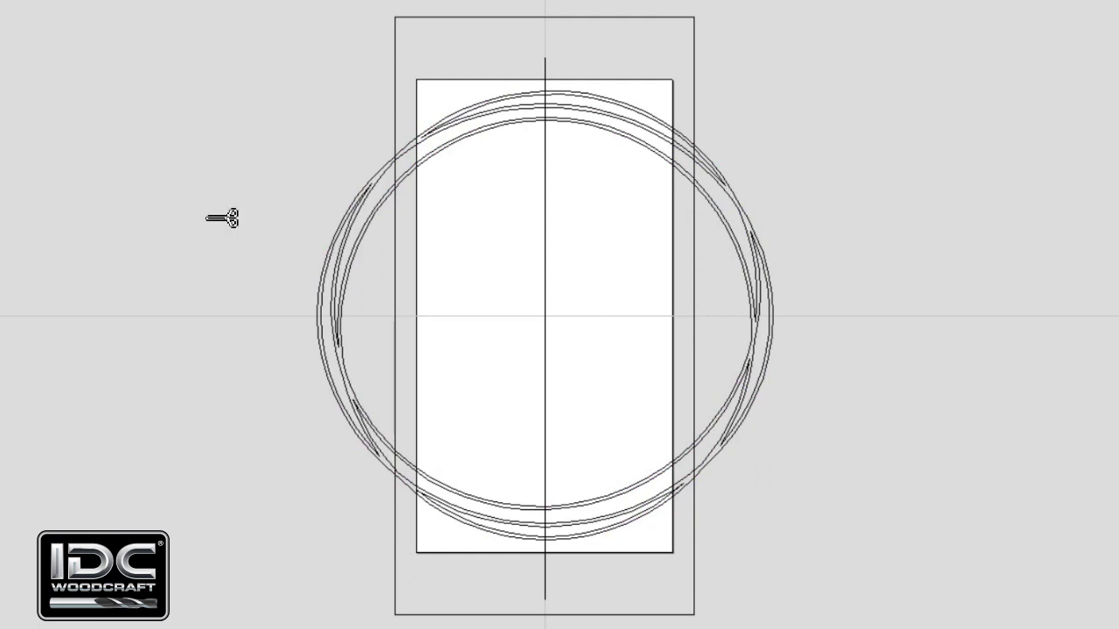
click(710, 82)
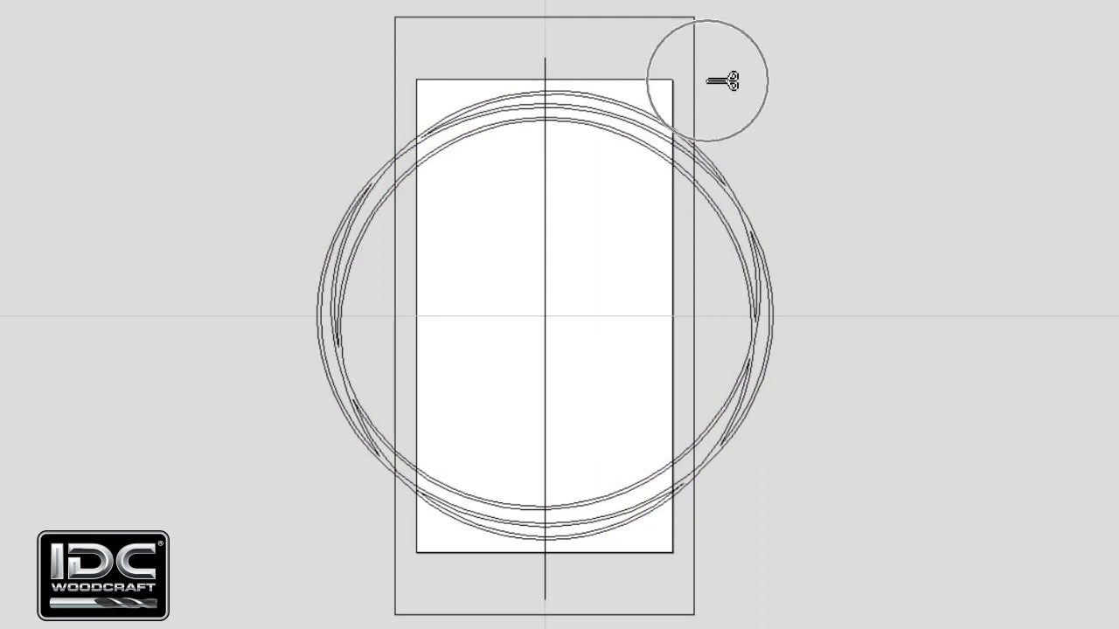
click(708, 150)
click(707, 163)
click(709, 192)
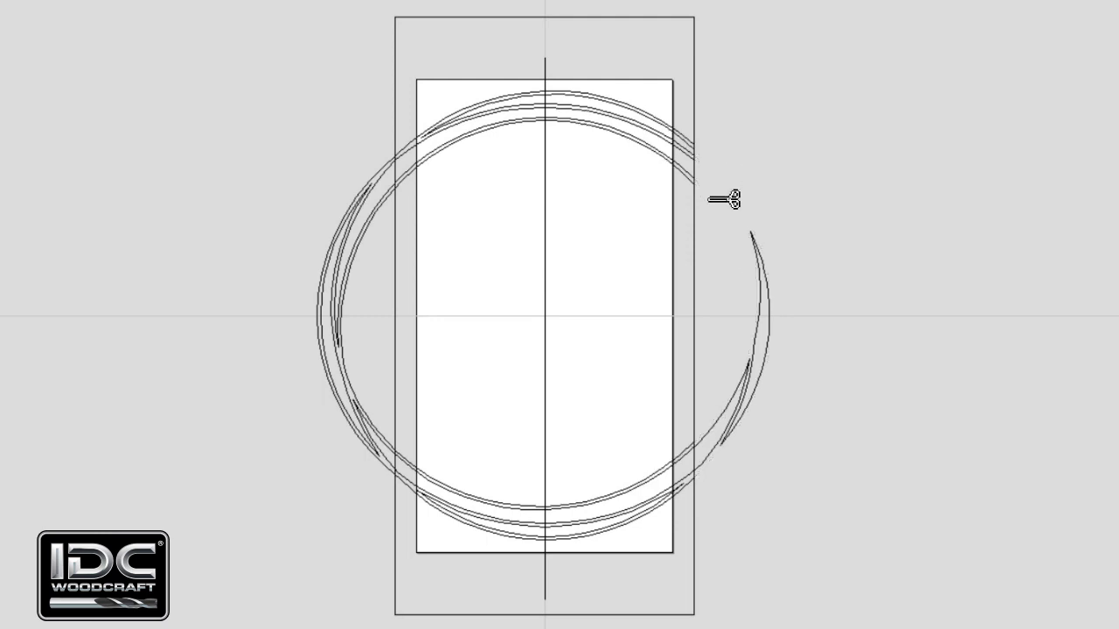
click(733, 413)
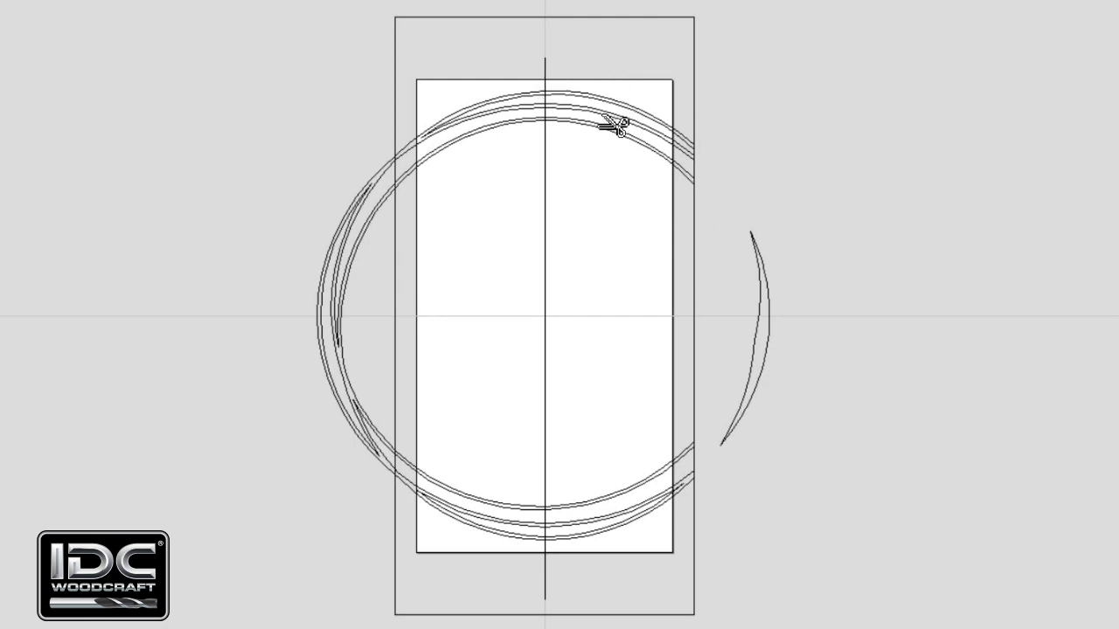
drag(619, 67, 610, 545)
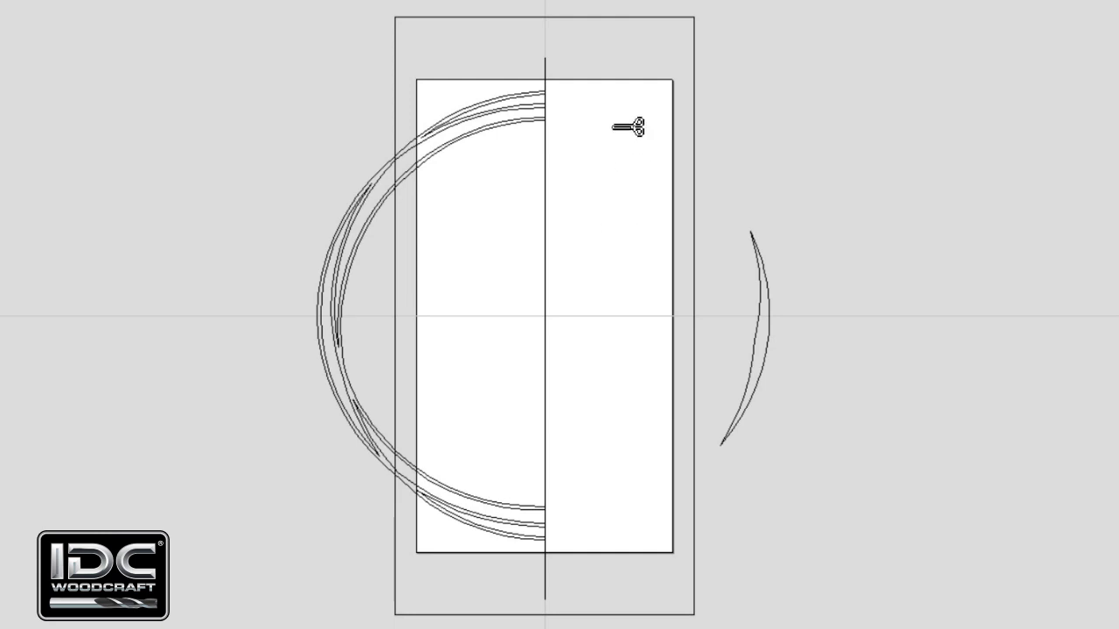
Step: Trim the vertical centre line outside and between the bands at the half ring's upper end, keeping the short end caps
scroll(603, 101, up, 2)
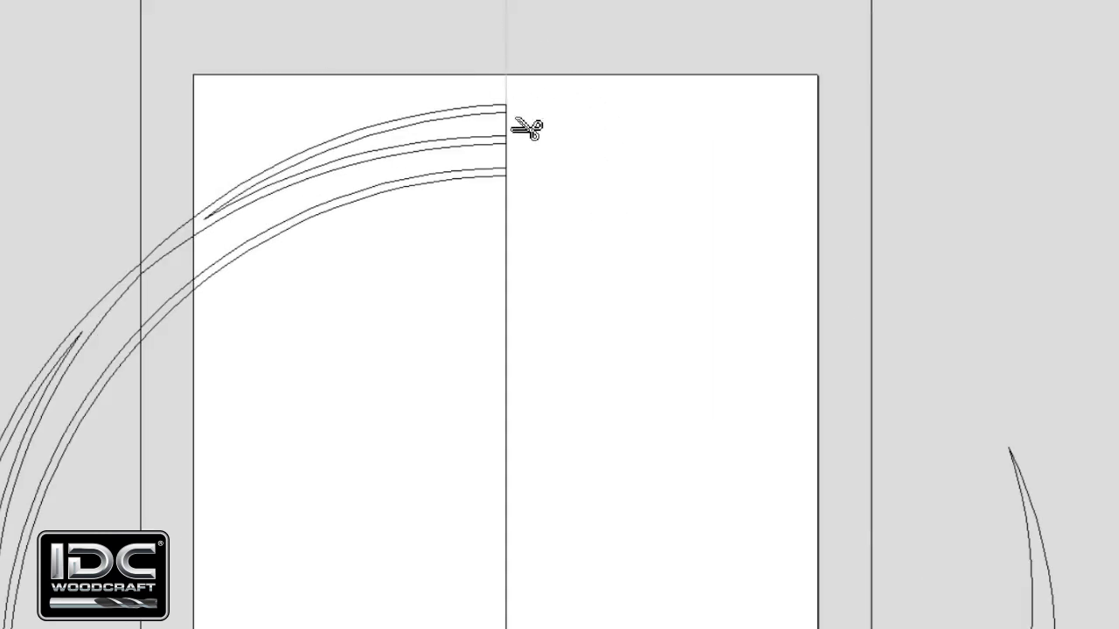
scroll(527, 127, up, 3)
click(498, 118)
click(502, 192)
click(498, 317)
scroll(624, 302, down, 5)
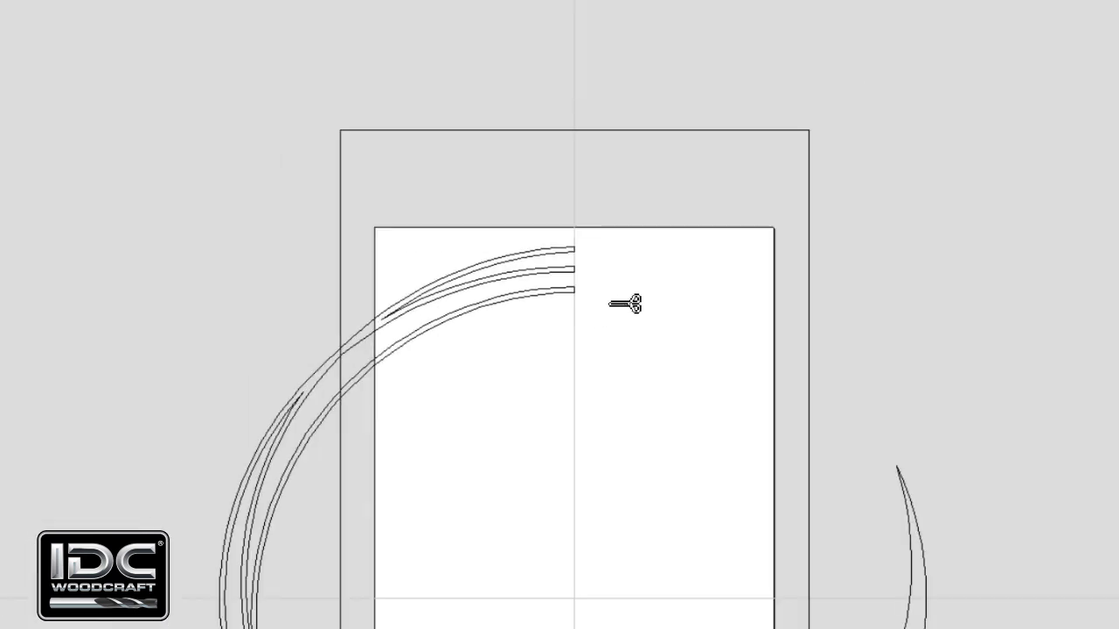
Step: Trim the vertical centre line from the gaps between the bands at the half ring's lower end and close the trim tool
scroll(570, 428, up, 5)
click(553, 460)
scroll(557, 380, up, 5)
click(577, 336)
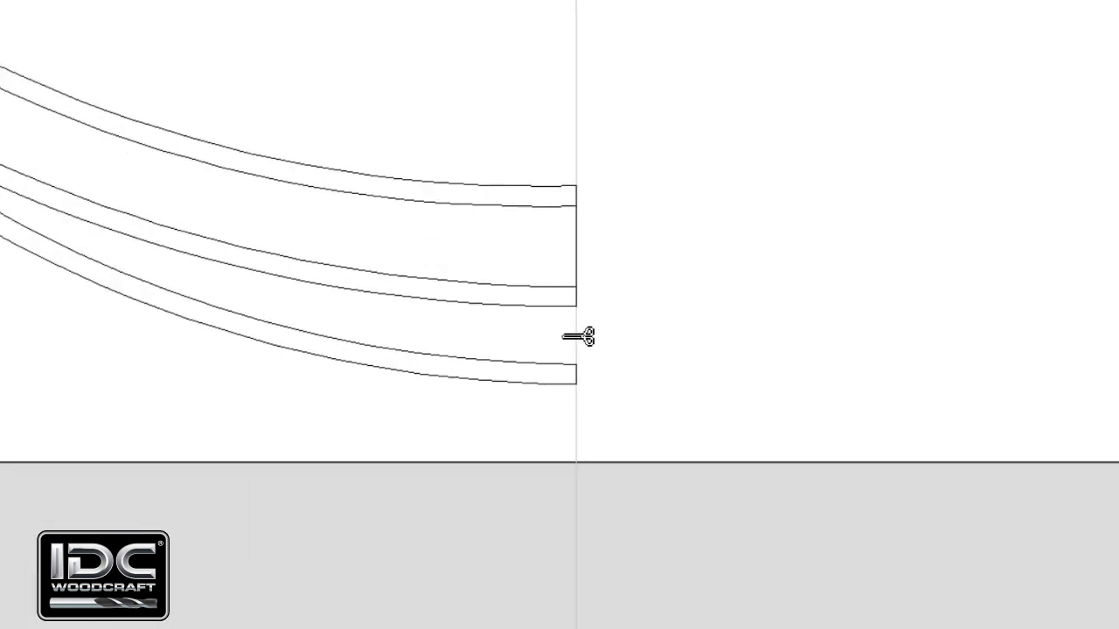
click(573, 247)
scroll(579, 256, down, 4)
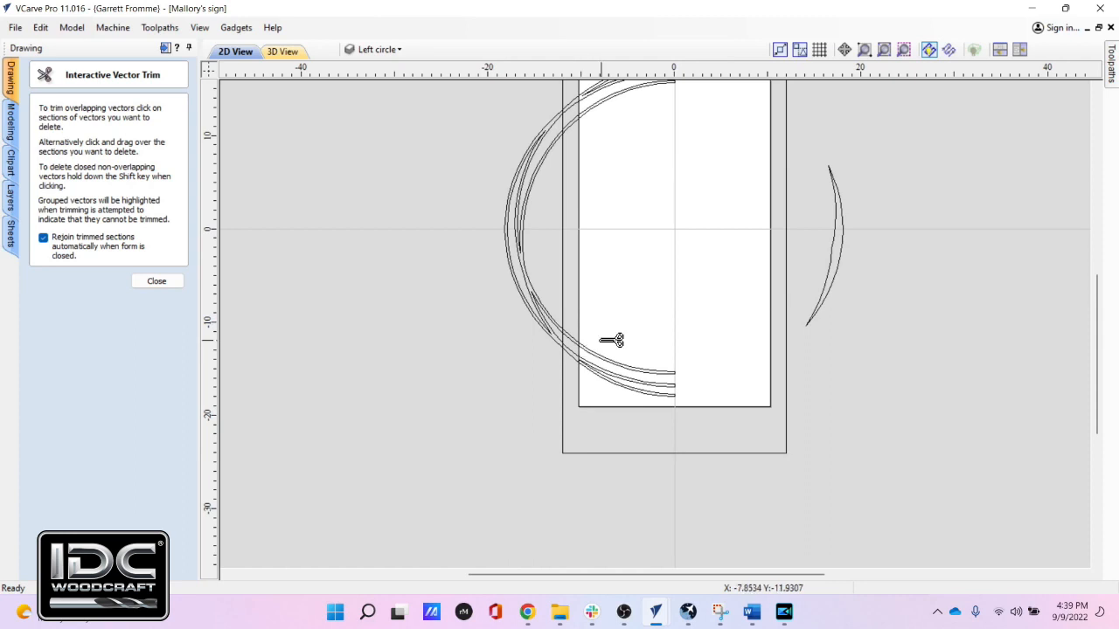
key(Escape)
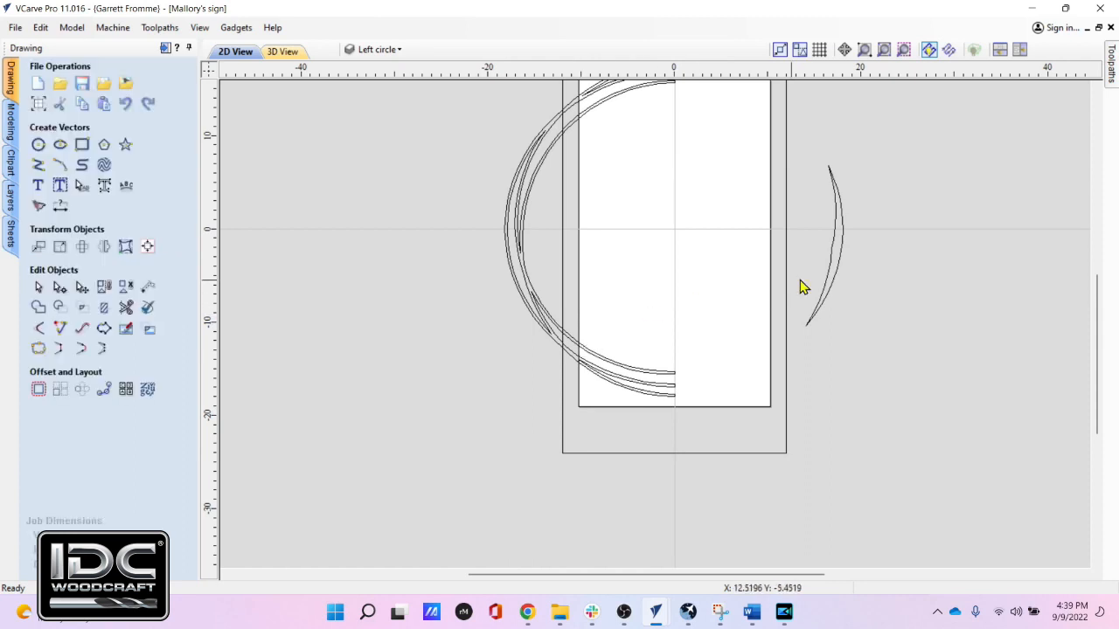
Step: Delete the leftover crescent on the right side of the board
key(ctrl)
key(ctrl)
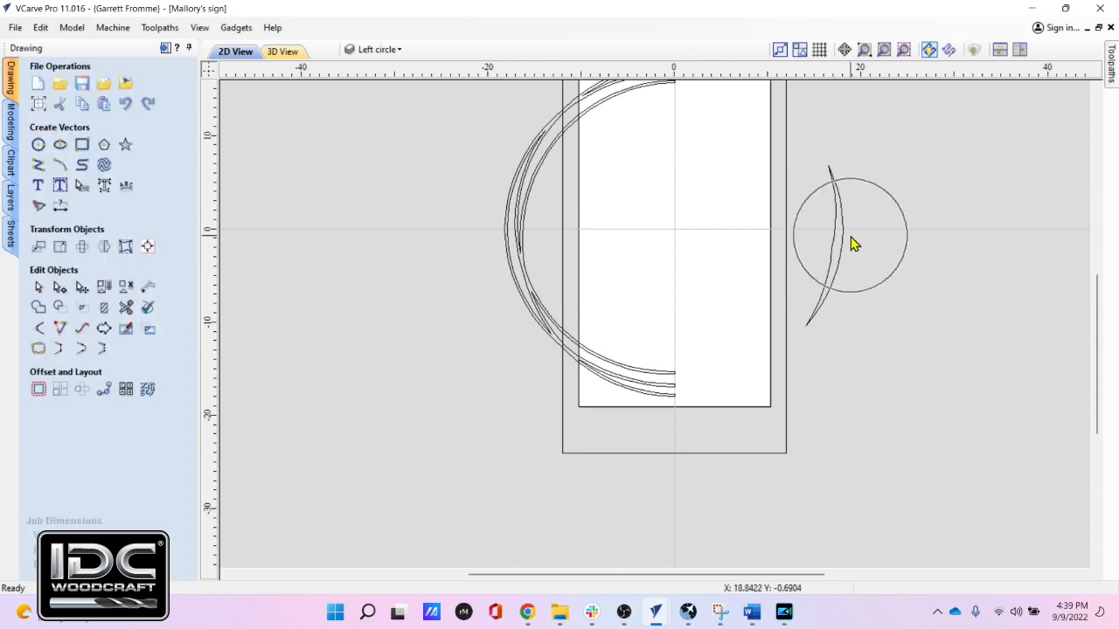
drag(809, 255, 795, 265)
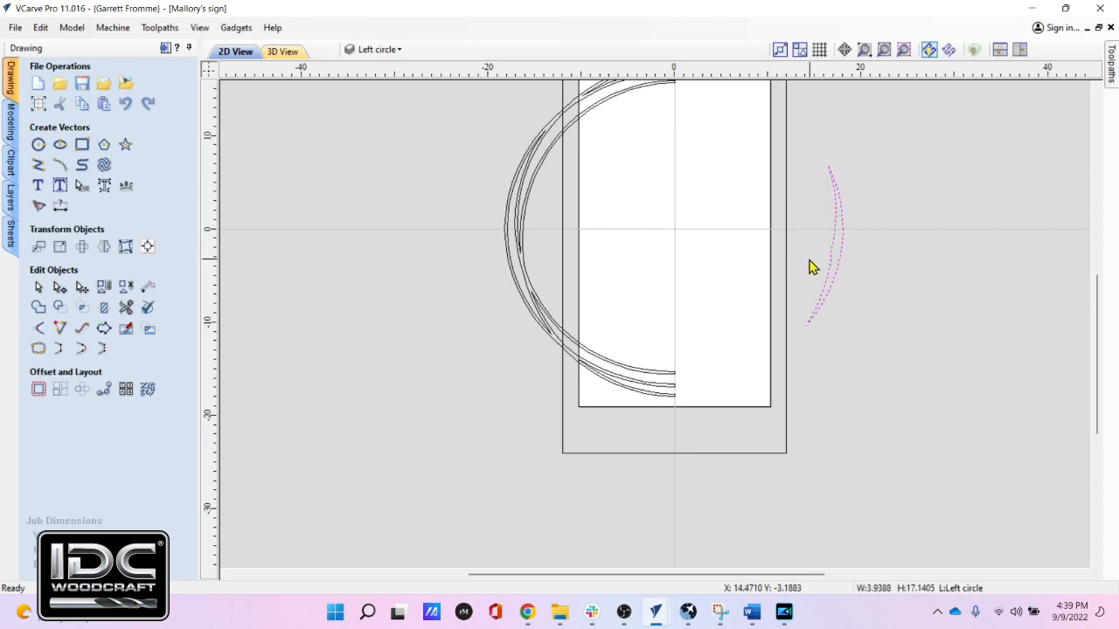
key(Delete)
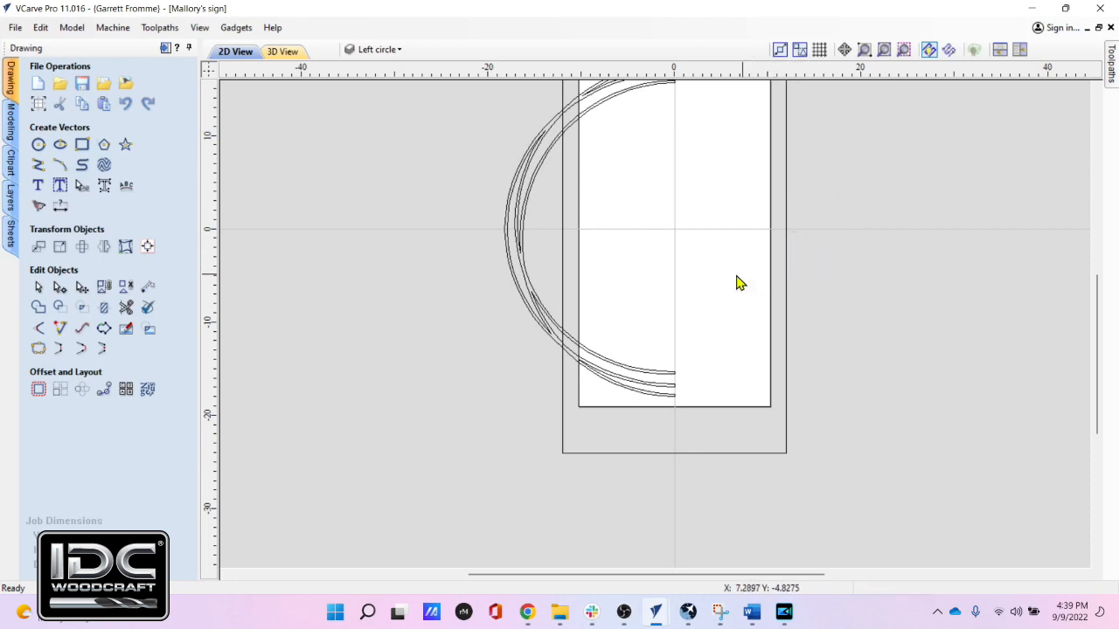
Step: Select all vectors of the left half ring, including the inner crescent, and centre them in the material both horizontally and vertically
click(531, 200)
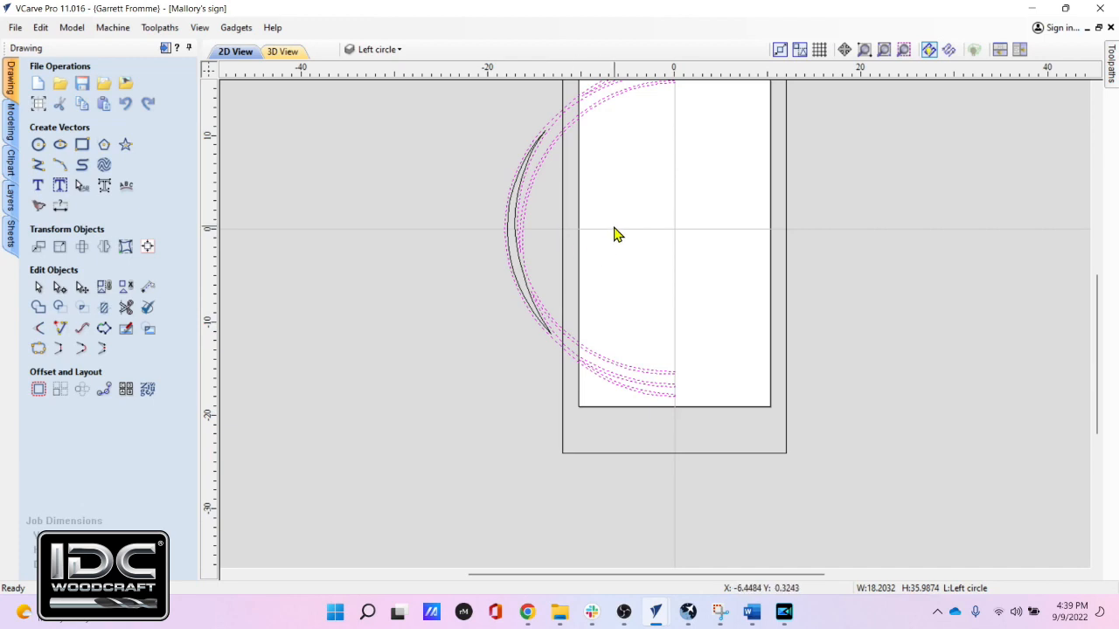
middle_drag(618, 232, 609, 360)
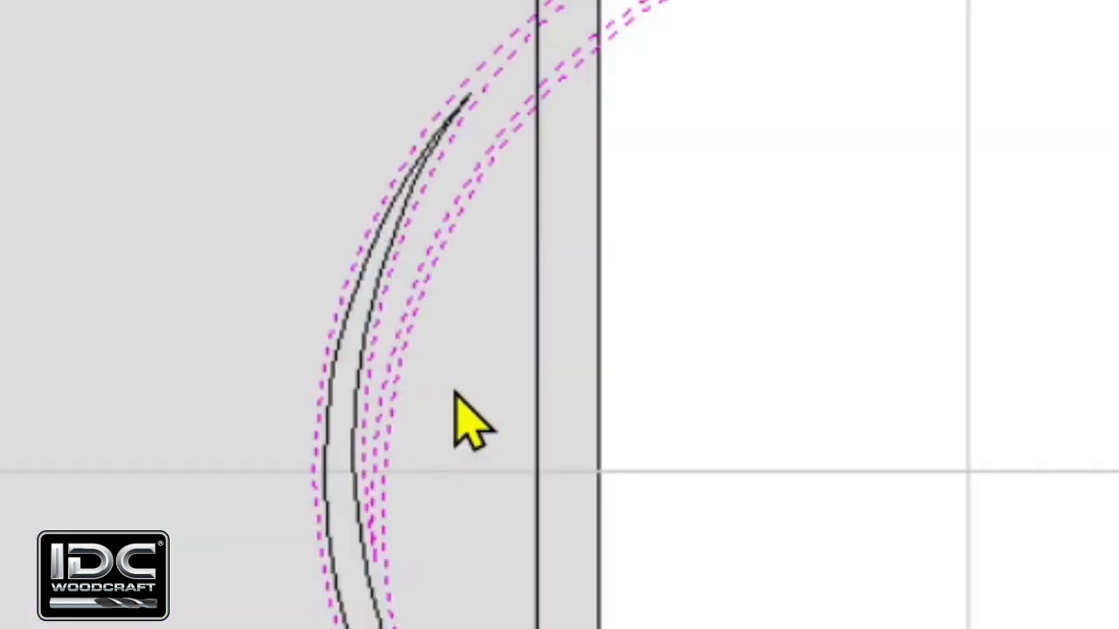
click(456, 393)
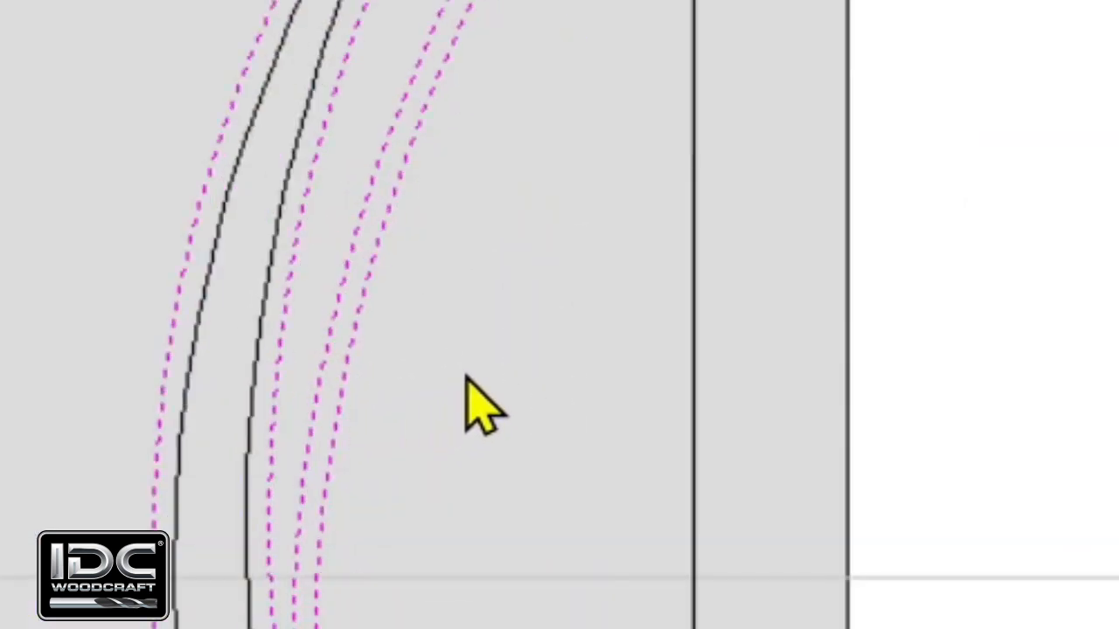
click(465, 374)
drag(473, 363, 0, 416)
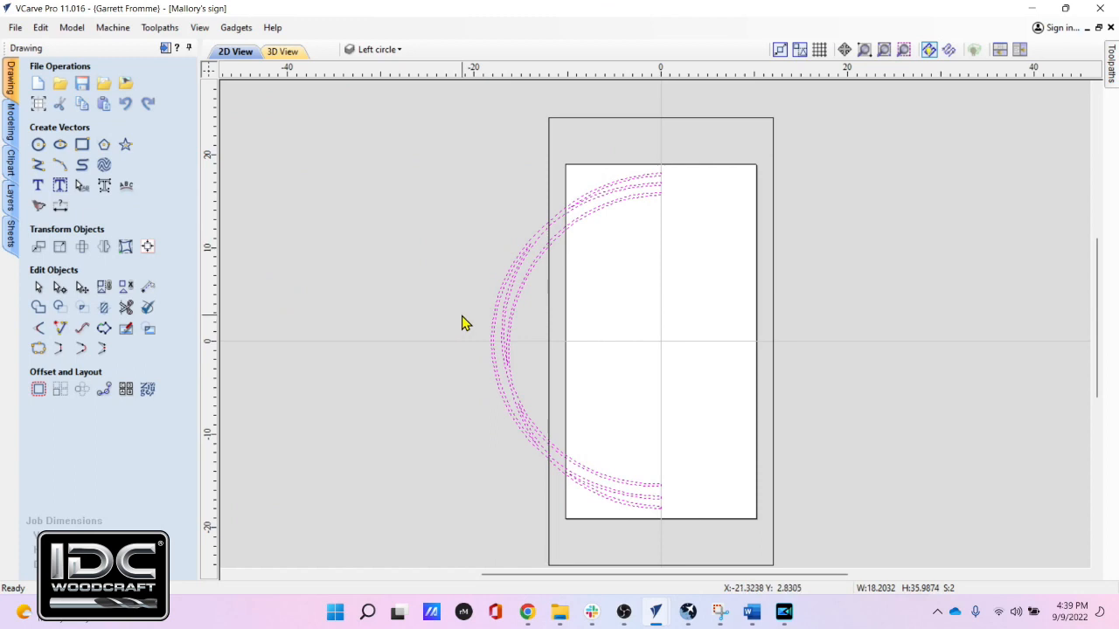
click(152, 250)
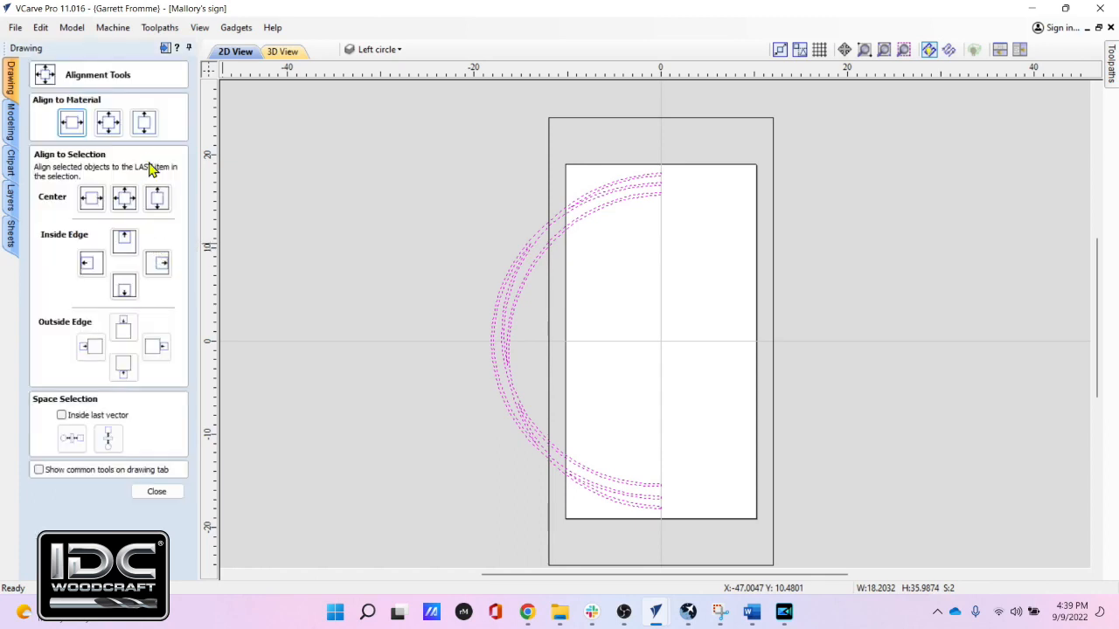
click(109, 123)
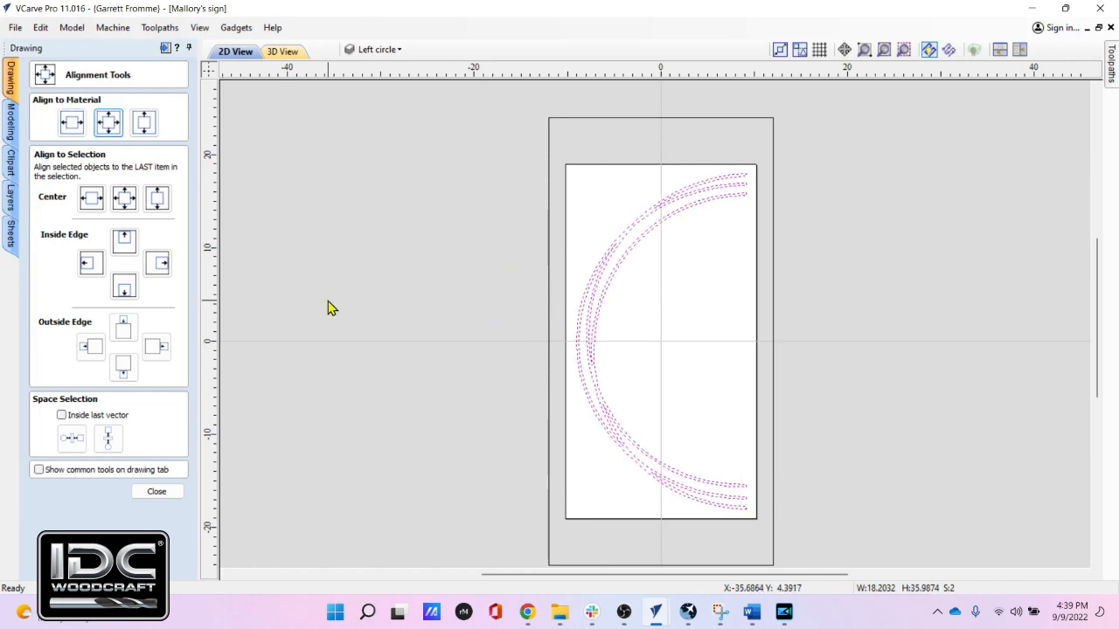
click(178, 492)
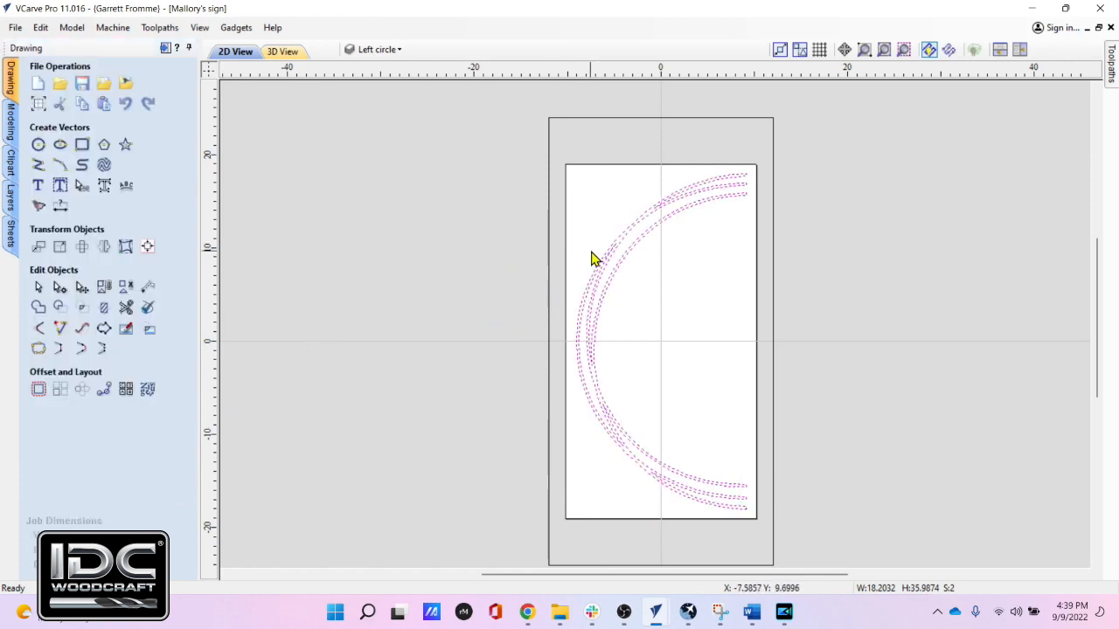
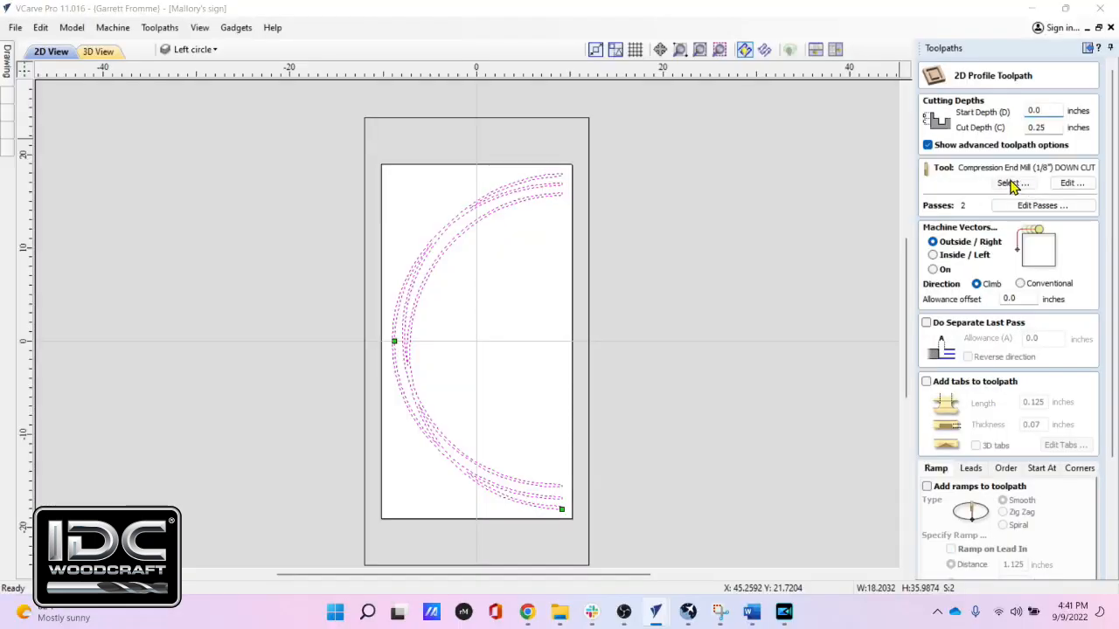
Step: Choose the 1/16" DOWN CUT end mill from the tool database for the 2D profile toolpath
click(945, 215)
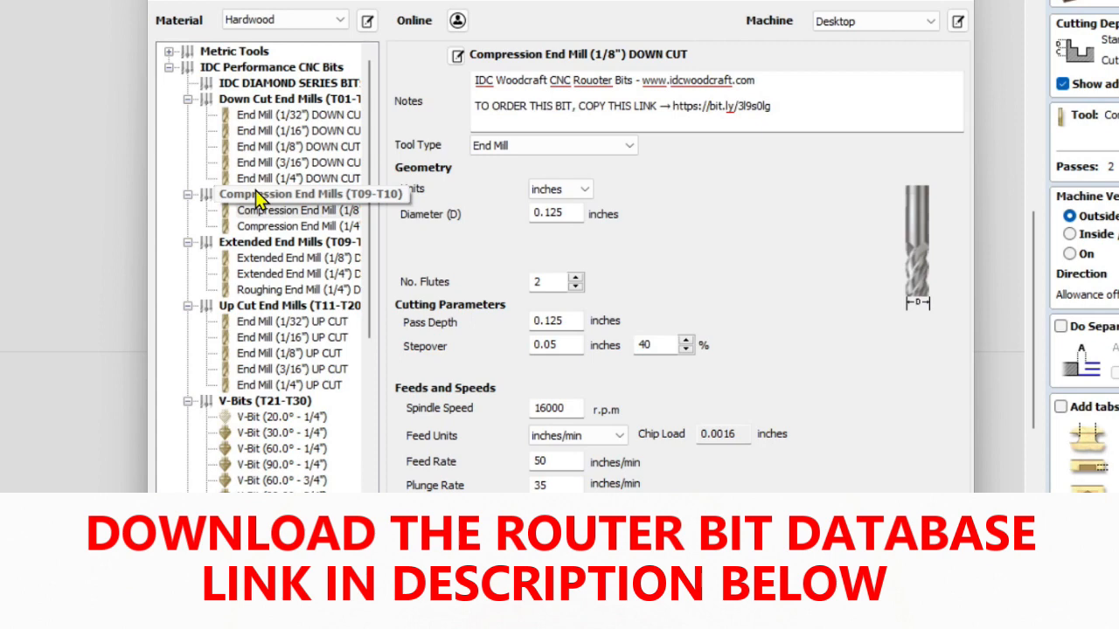
key(ctrl)
key(ctrl)
key(ctrl)
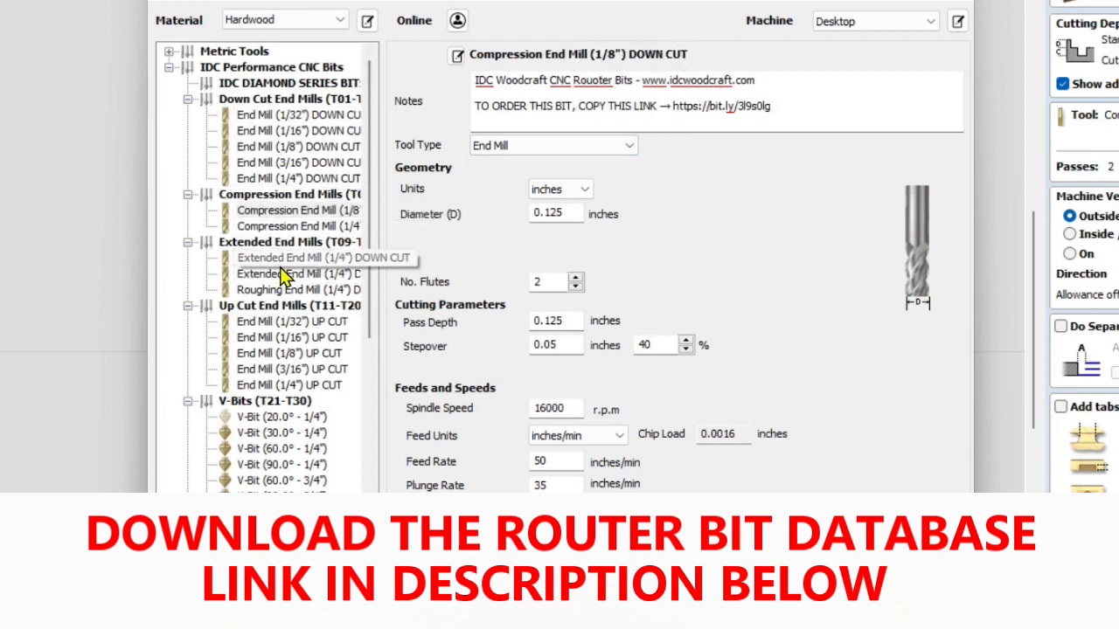
click(303, 131)
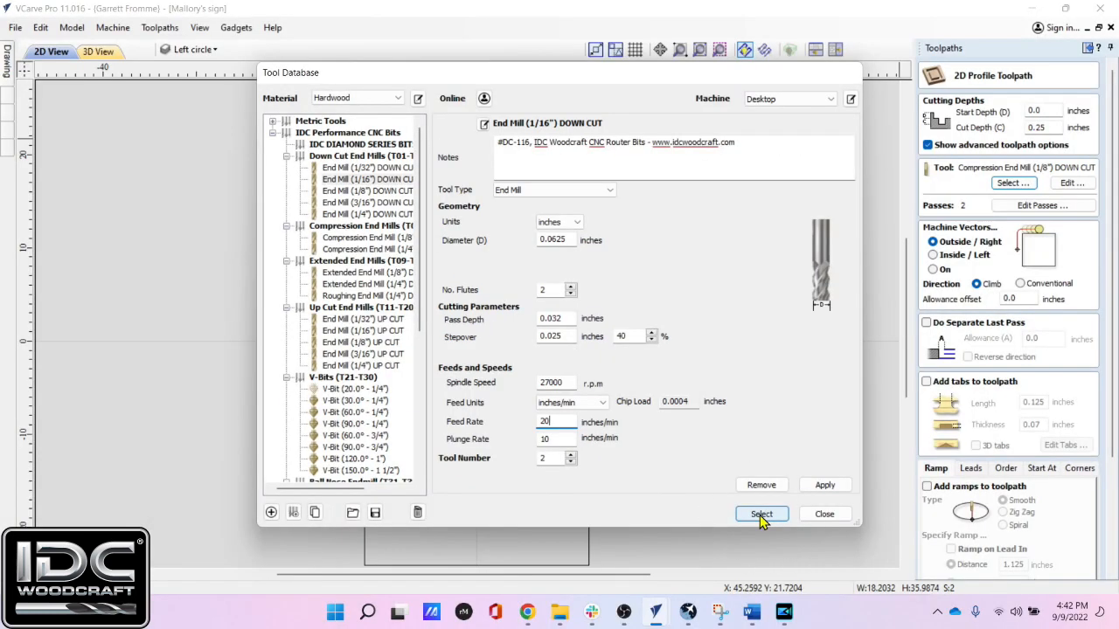
click(836, 590)
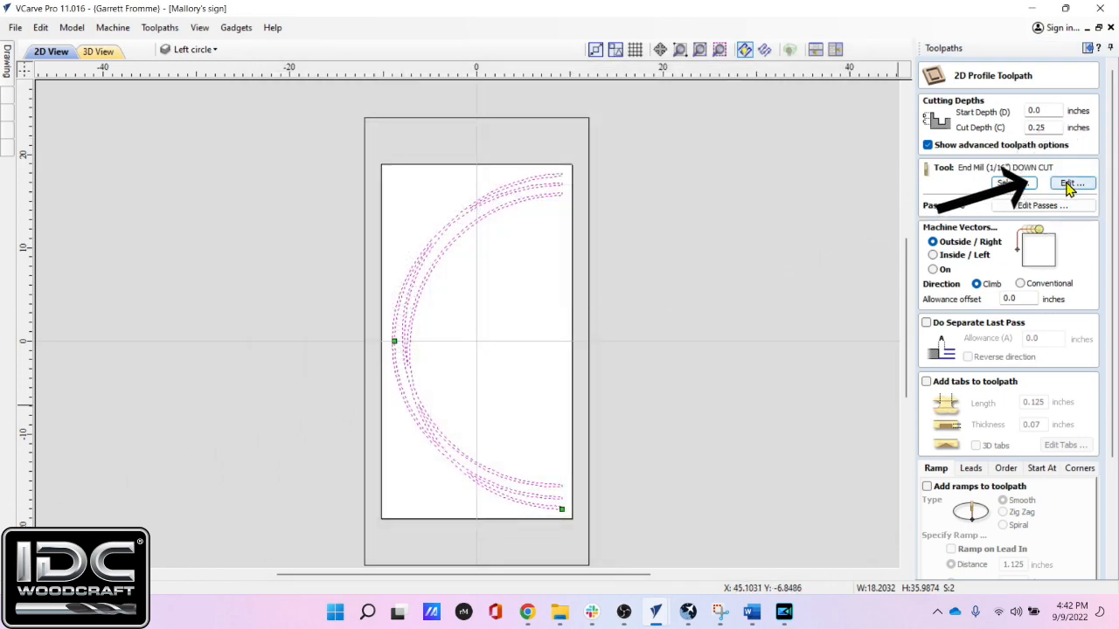
Step: Edit the profile toolpath's end mill settings and set the feed rate to 25 inches/min
click(1068, 186)
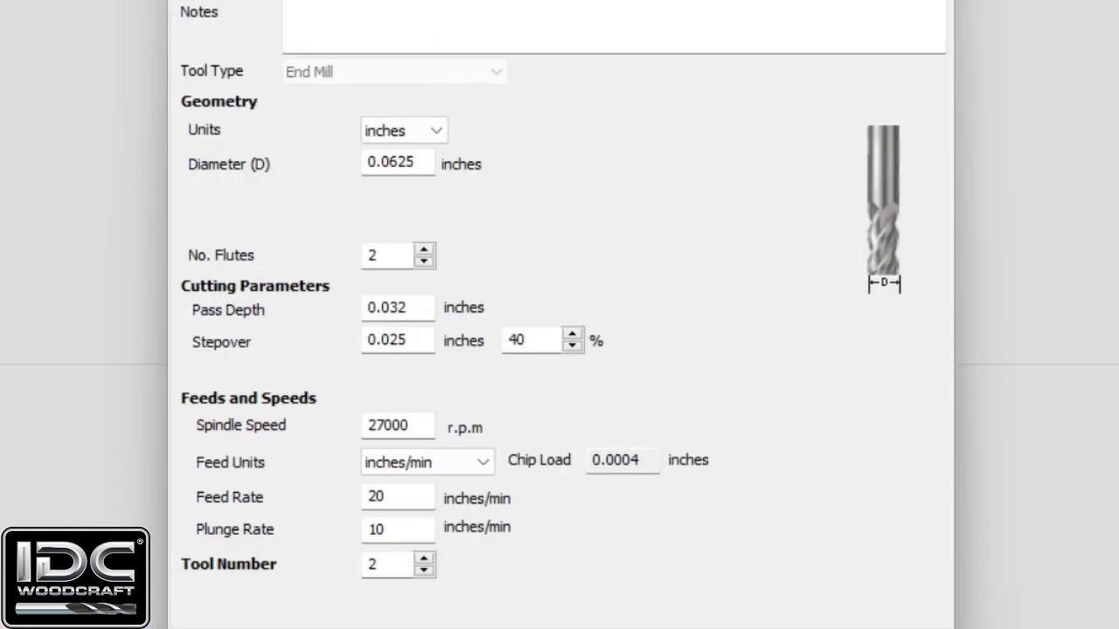
double_click(389, 498)
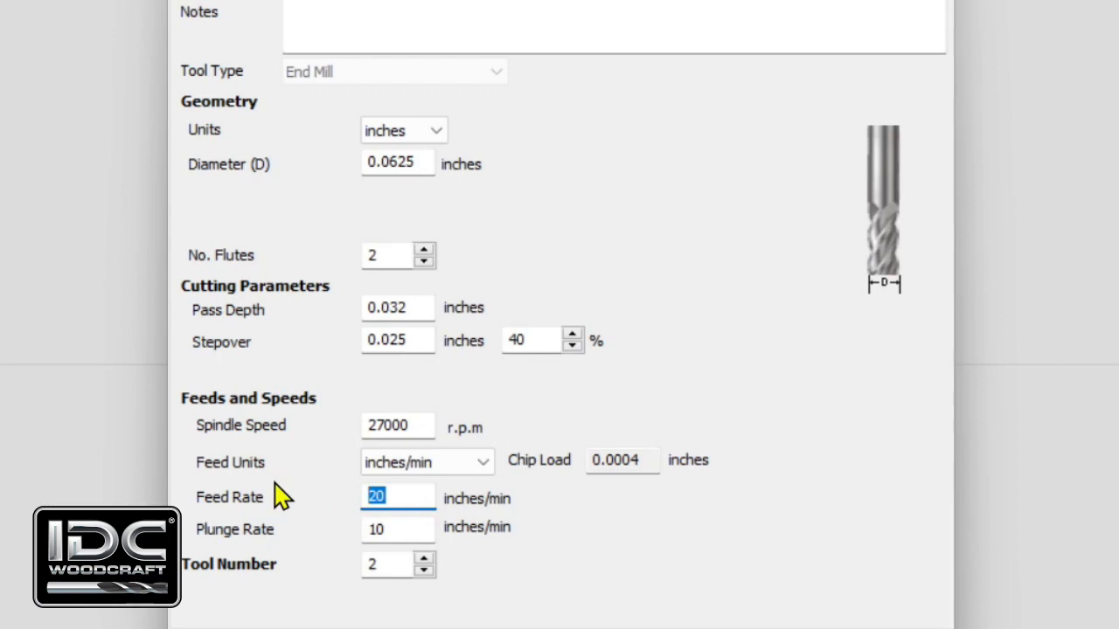
text(25)
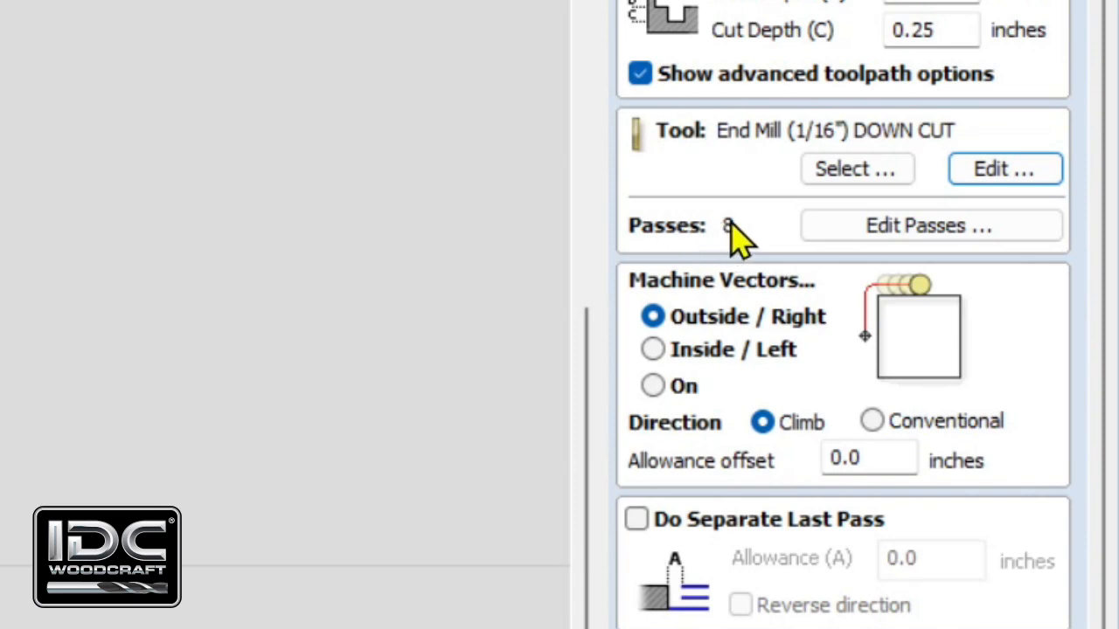
Step: Set the number of passes for the profile cut to 6 and accept the pass depths
click(875, 226)
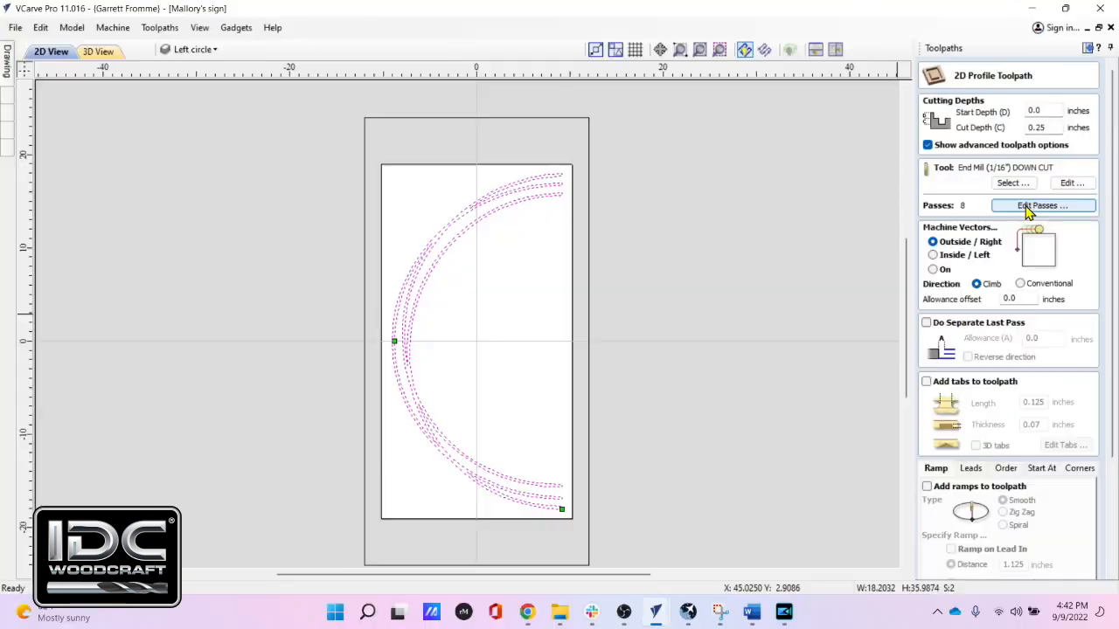
click(1028, 210)
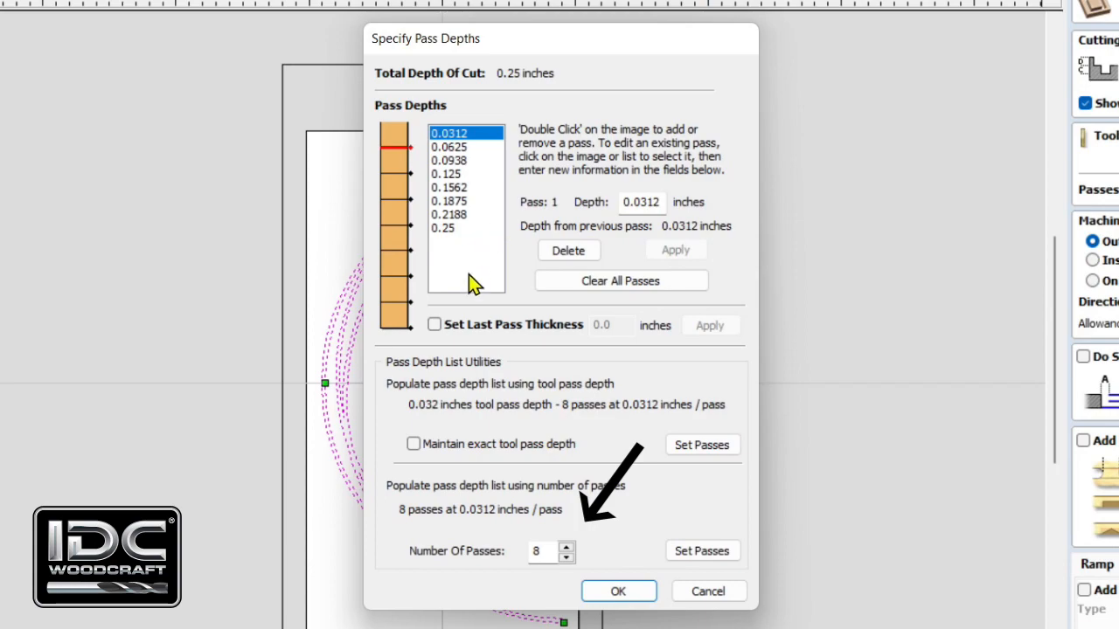
click(554, 552)
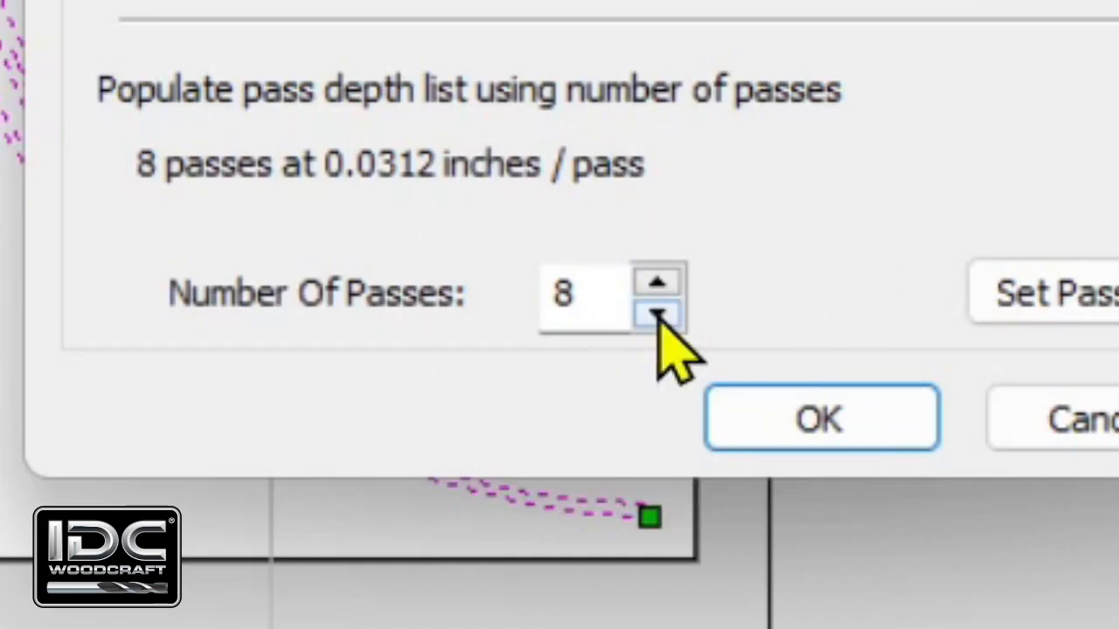
click(657, 315)
click(658, 315)
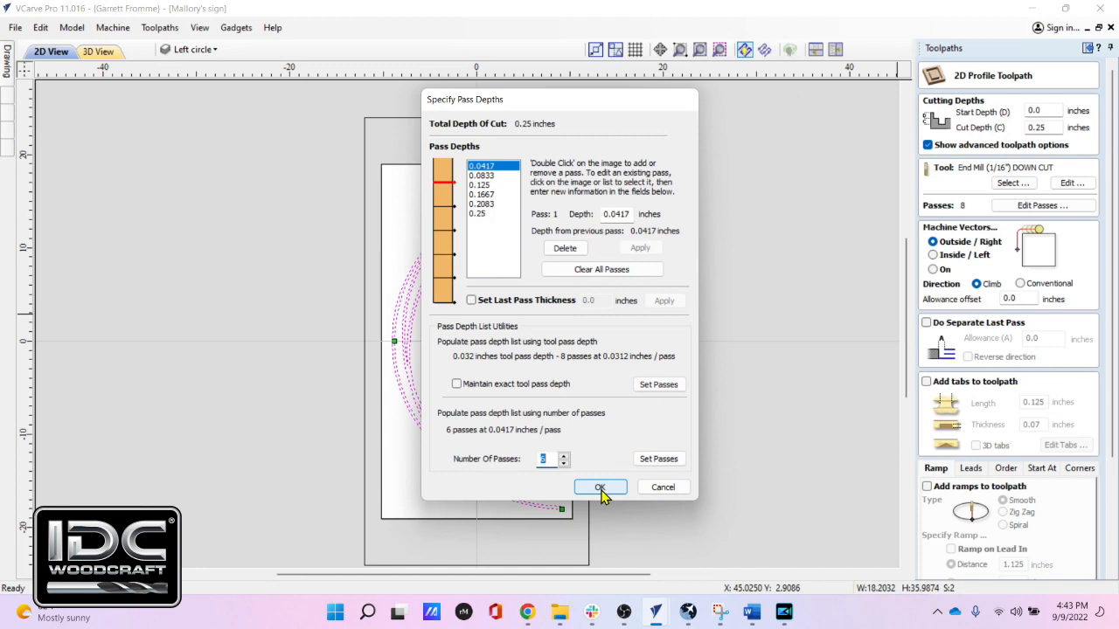
click(601, 490)
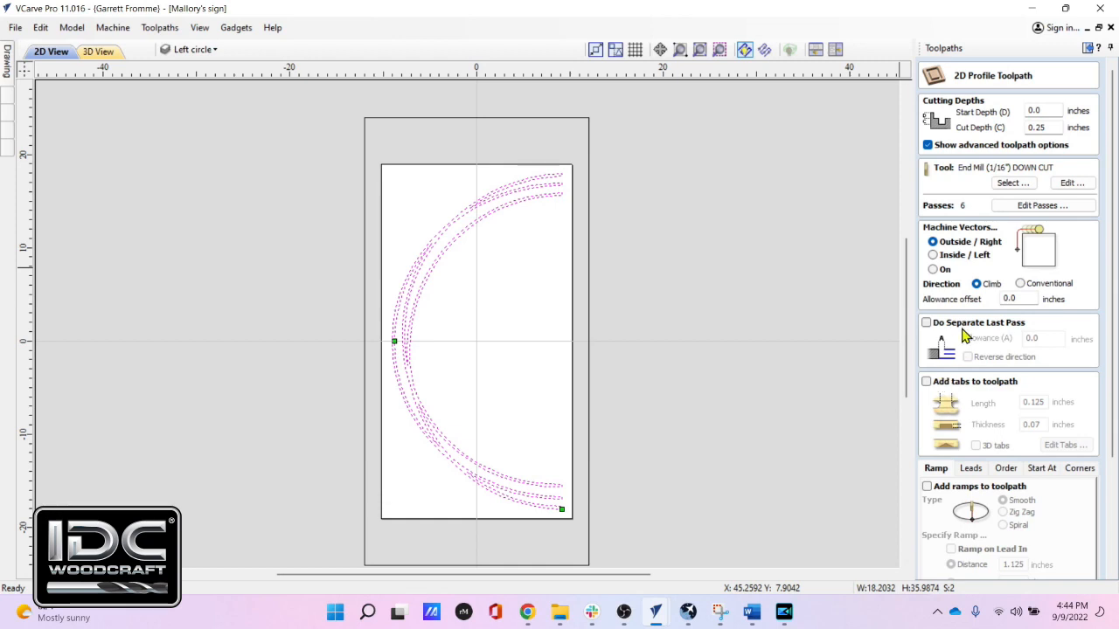
Step: Name the profile toolpath "Circle left 116dc" and calculate it
scroll(964, 335, down, 1)
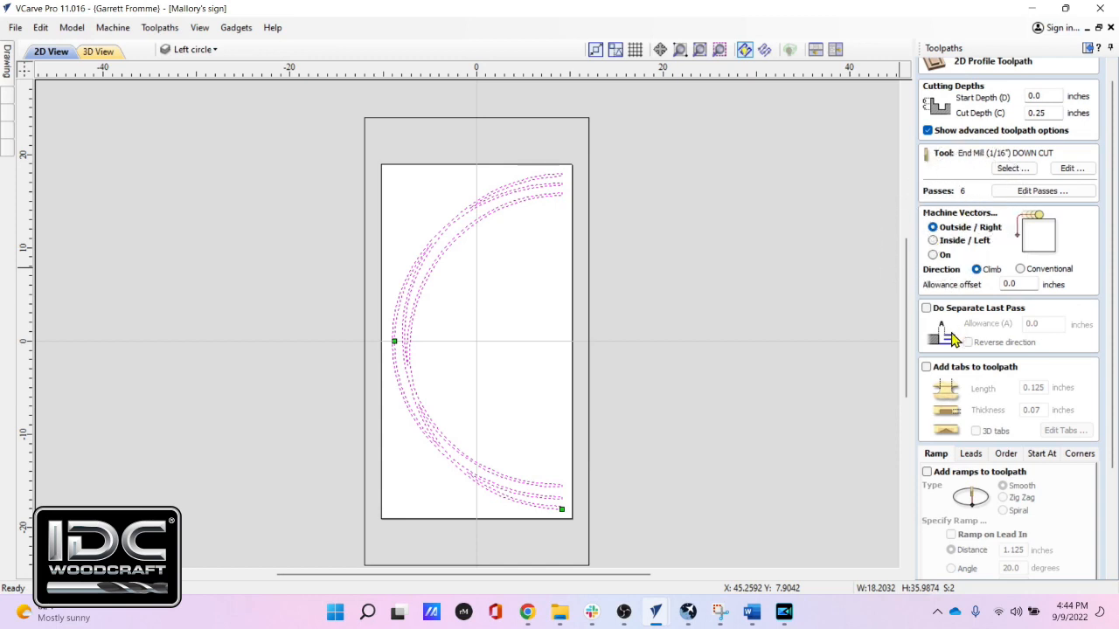
scroll(935, 366, down, 1)
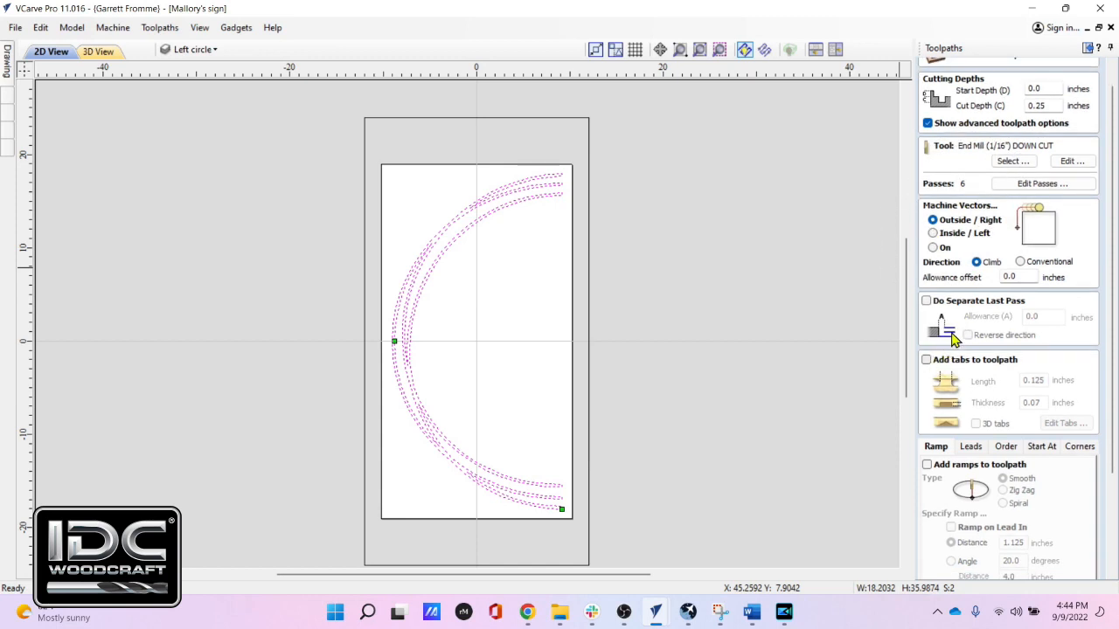
scroll(968, 413, down, 5)
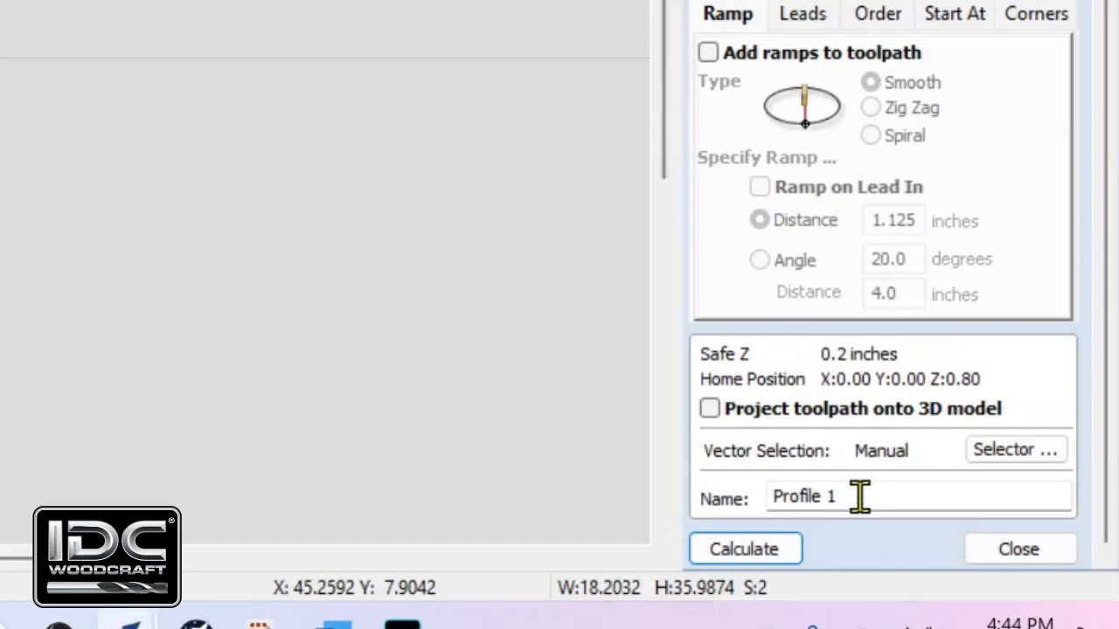
drag(996, 545, 893, 547)
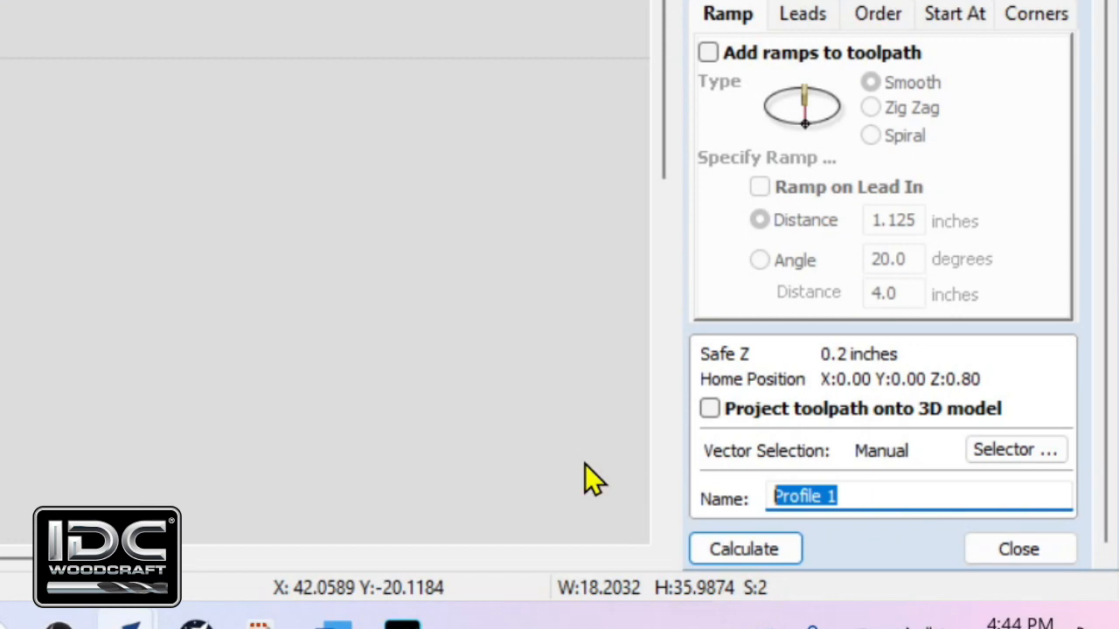
text(Circ)
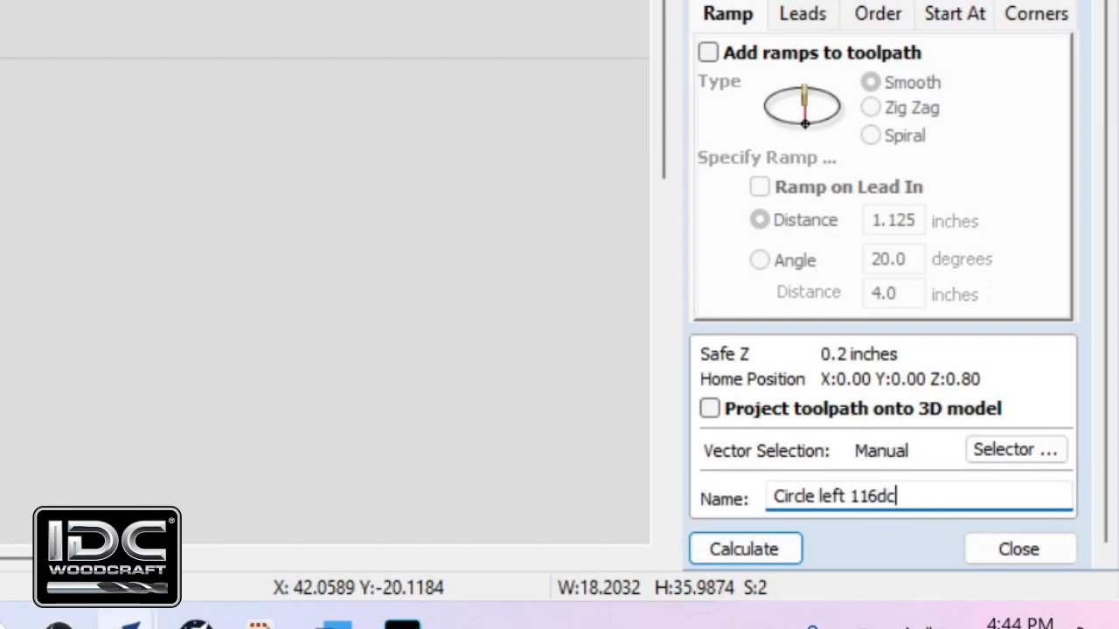
key(ctrl)
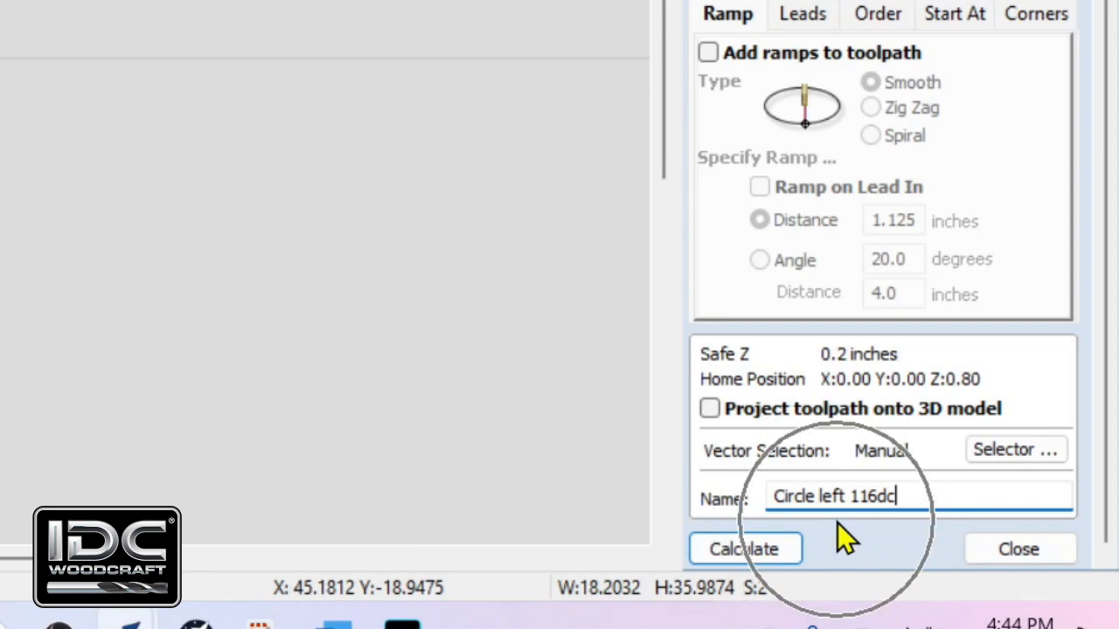
key(ctrl)
click(757, 549)
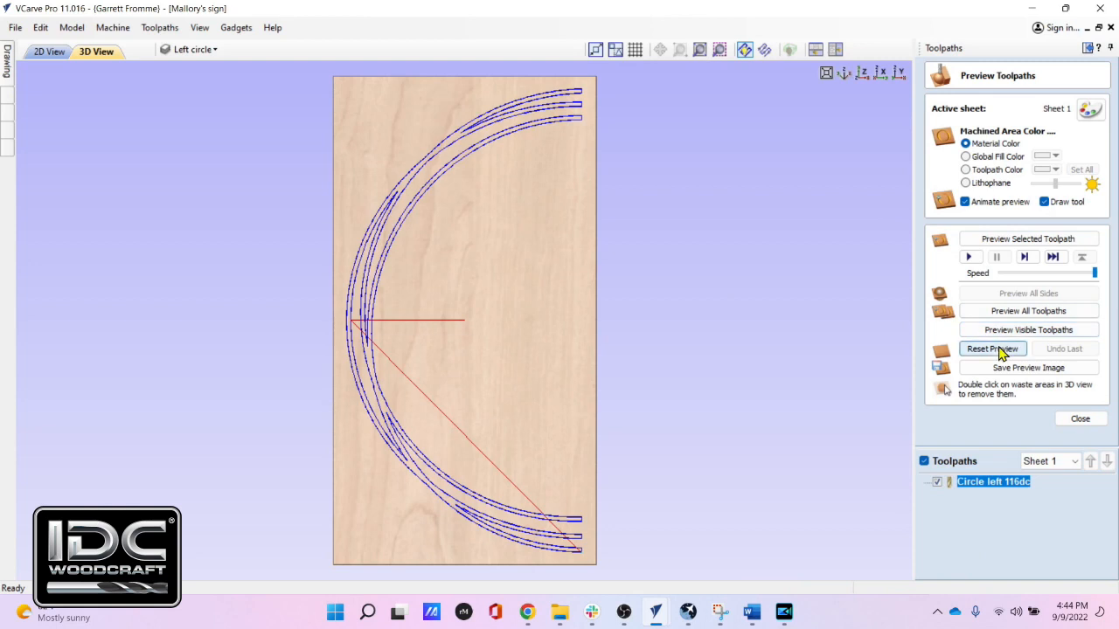
Step: Preview all toolpaths on the material, undo the last preview and reset the preview to the uncut board
key(ctrl)
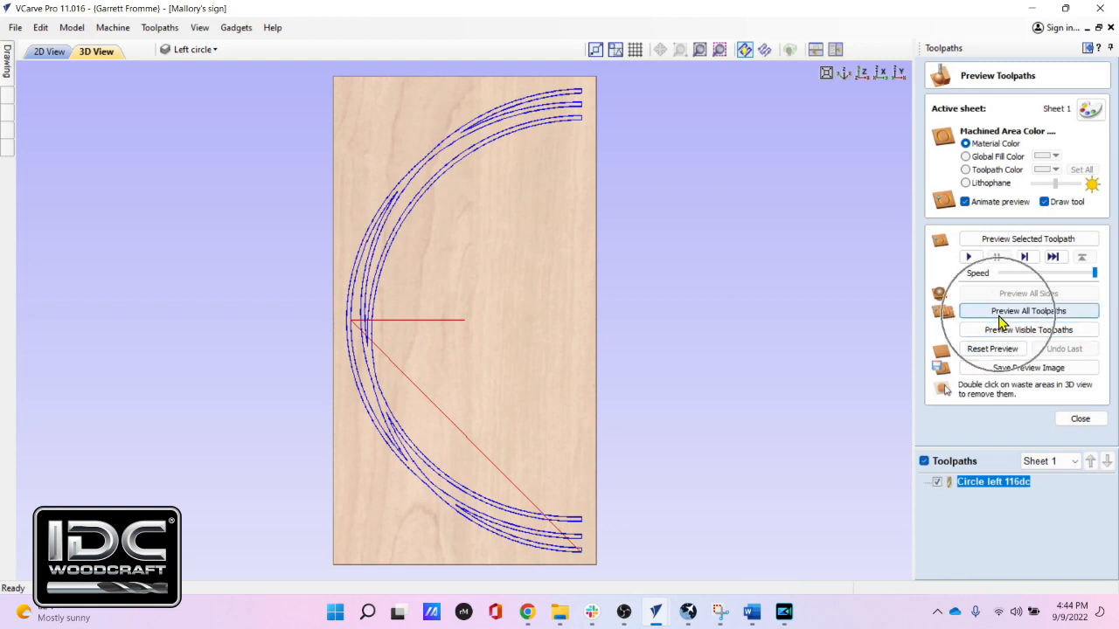
click(999, 313)
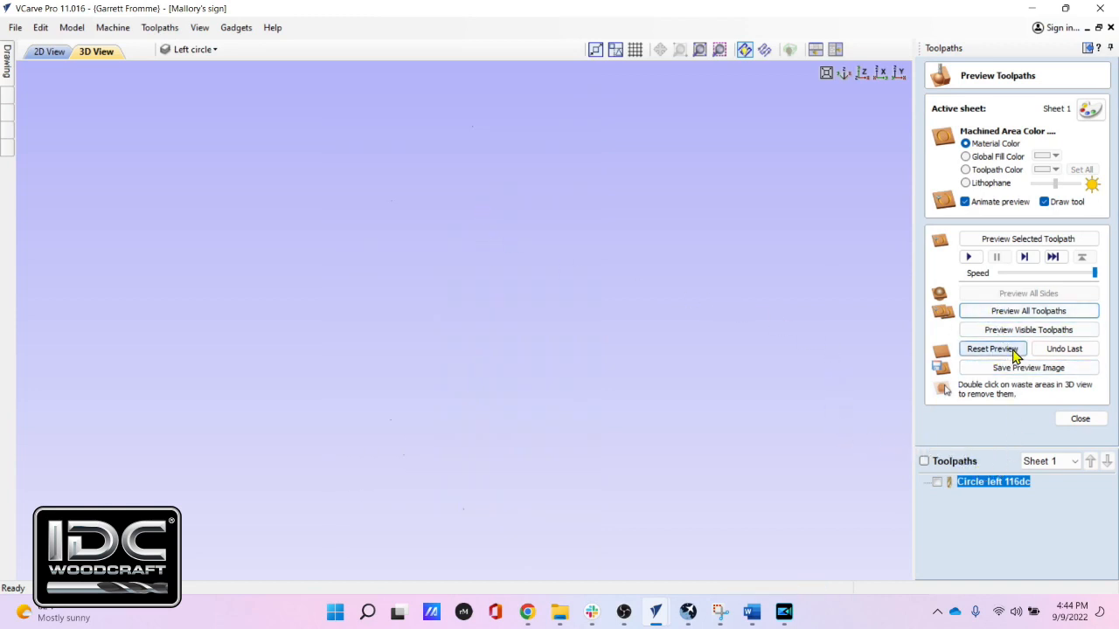
click(1049, 351)
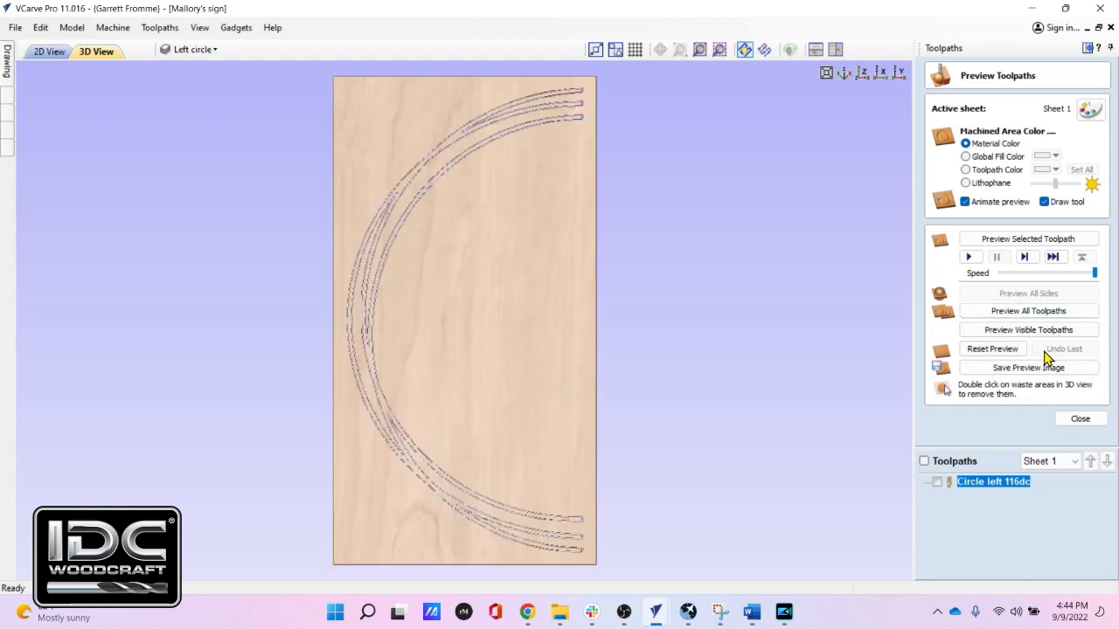
scroll(446, 131, up, 5)
middle_drag(452, 140, 632, 245)
middle_drag(538, 189, 554, 401)
scroll(589, 243, up, 4)
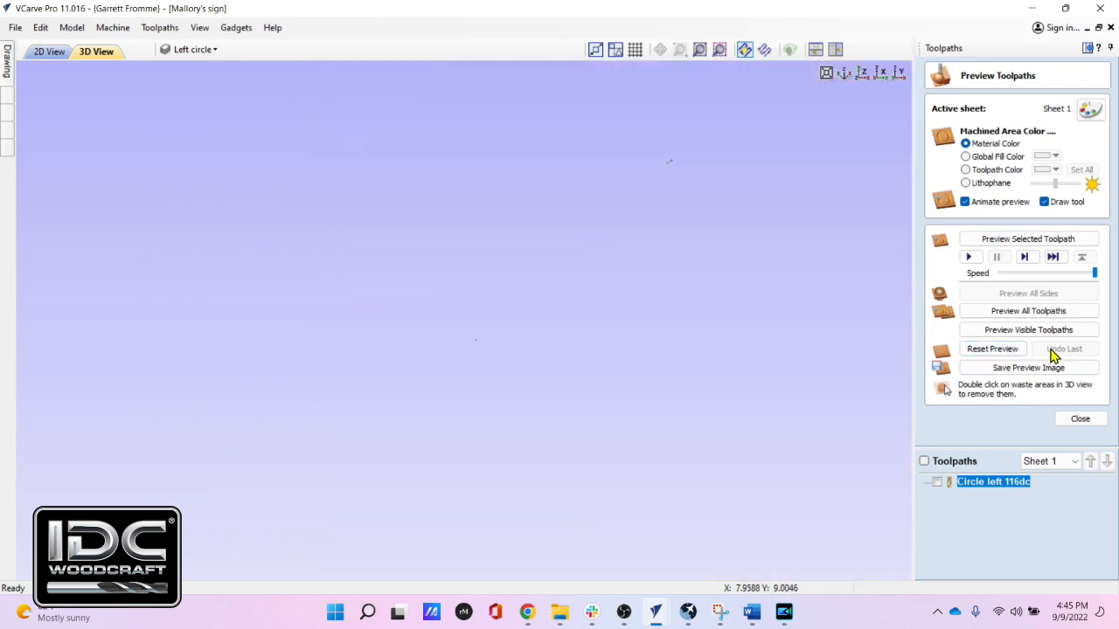
click(997, 350)
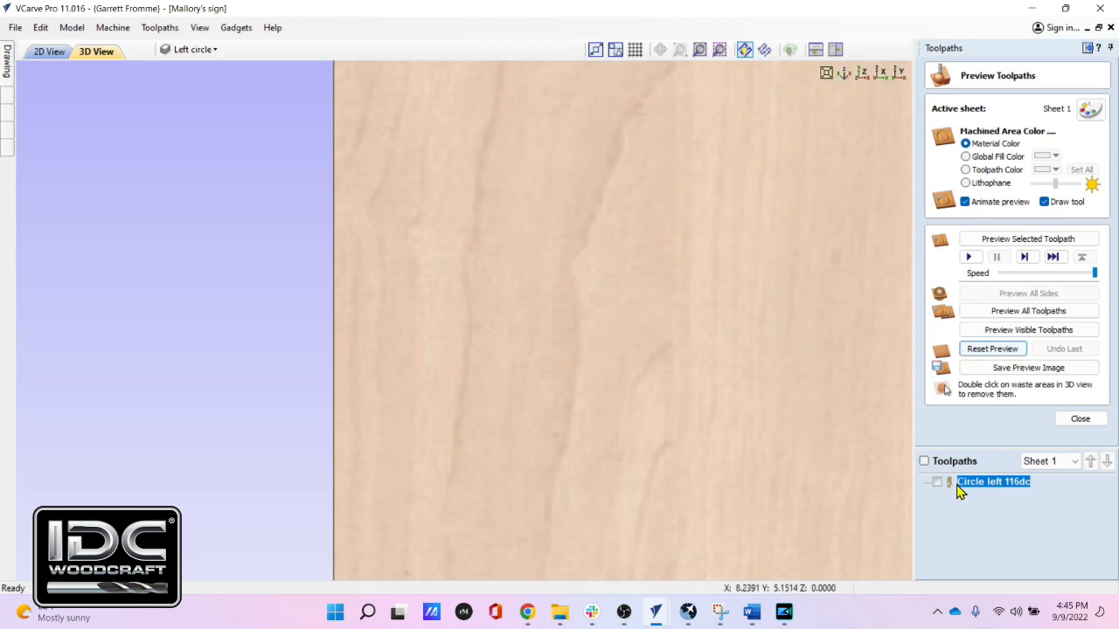
Step: Reopen the "Circle left 116dc" toolpath, re-enter its cut depth of 0.25 inches and recalculate it
double_click(959, 485)
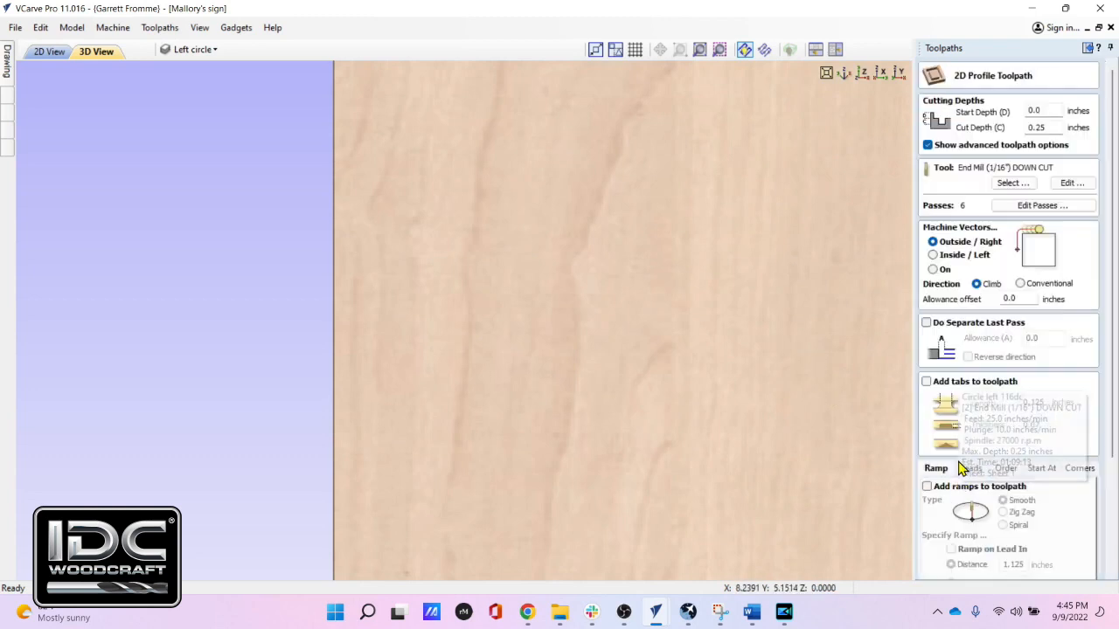
drag(1054, 126, 1001, 127)
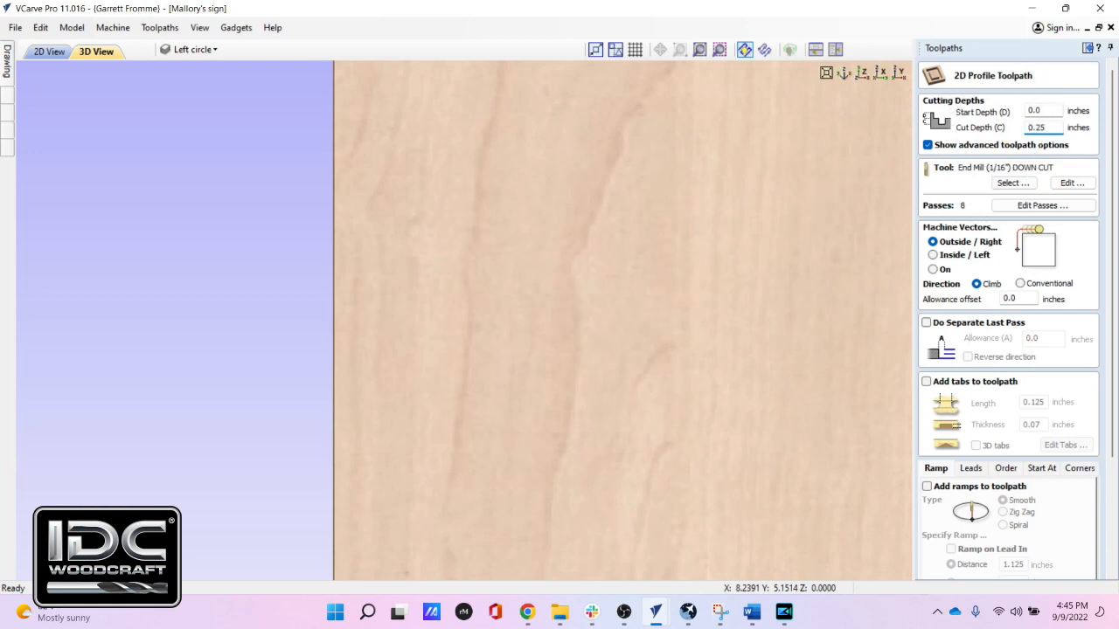
scroll(1042, 393, down, 3)
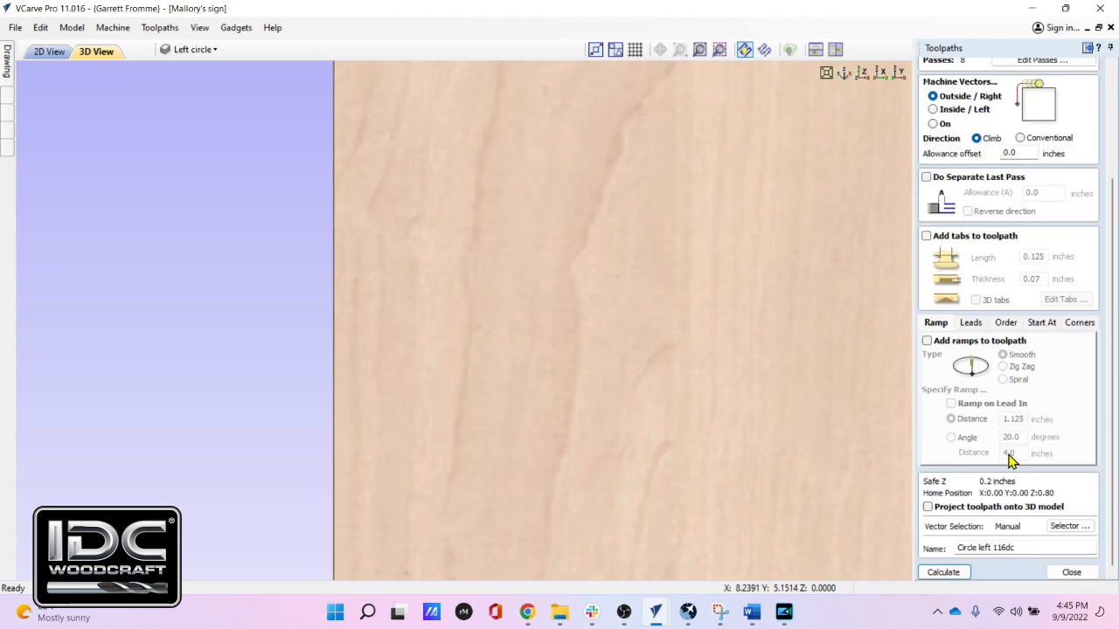
click(944, 569)
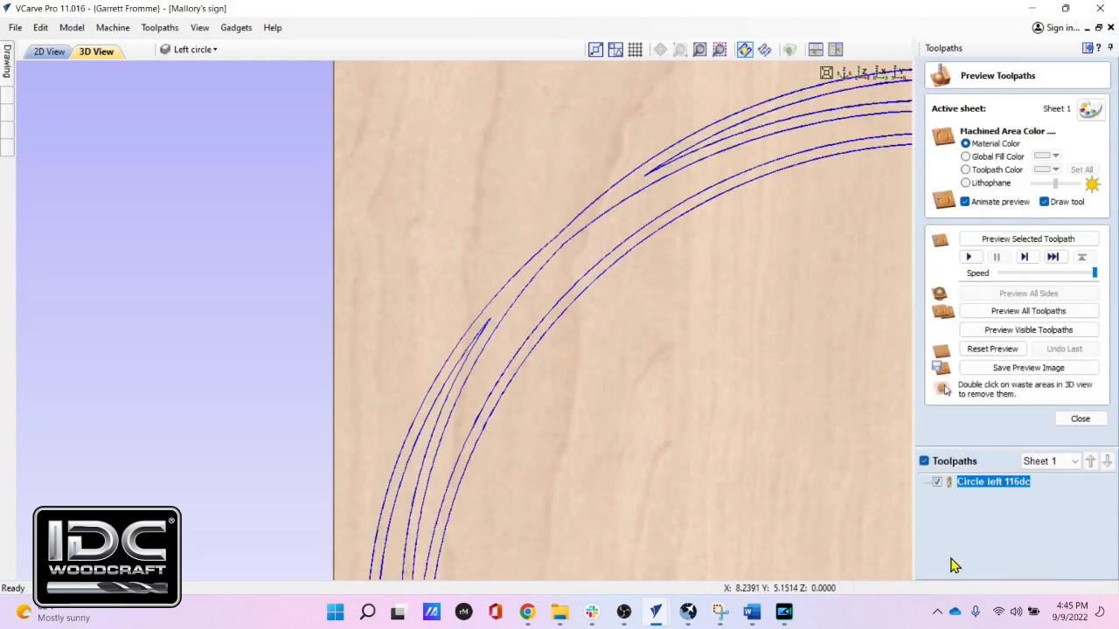
click(994, 311)
double_click(657, 303)
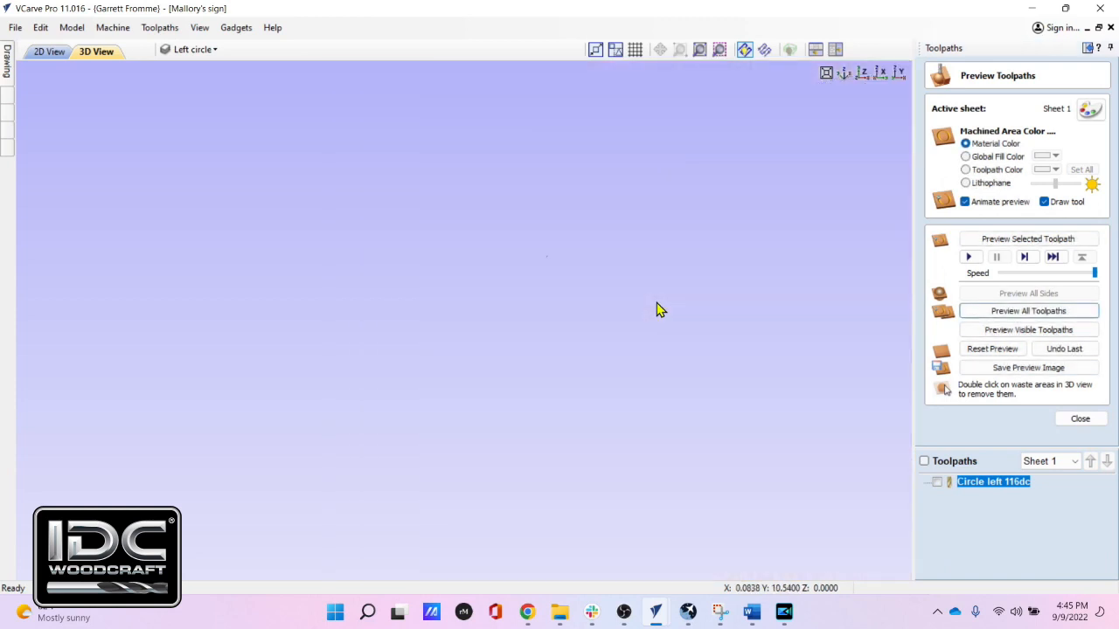
click(978, 353)
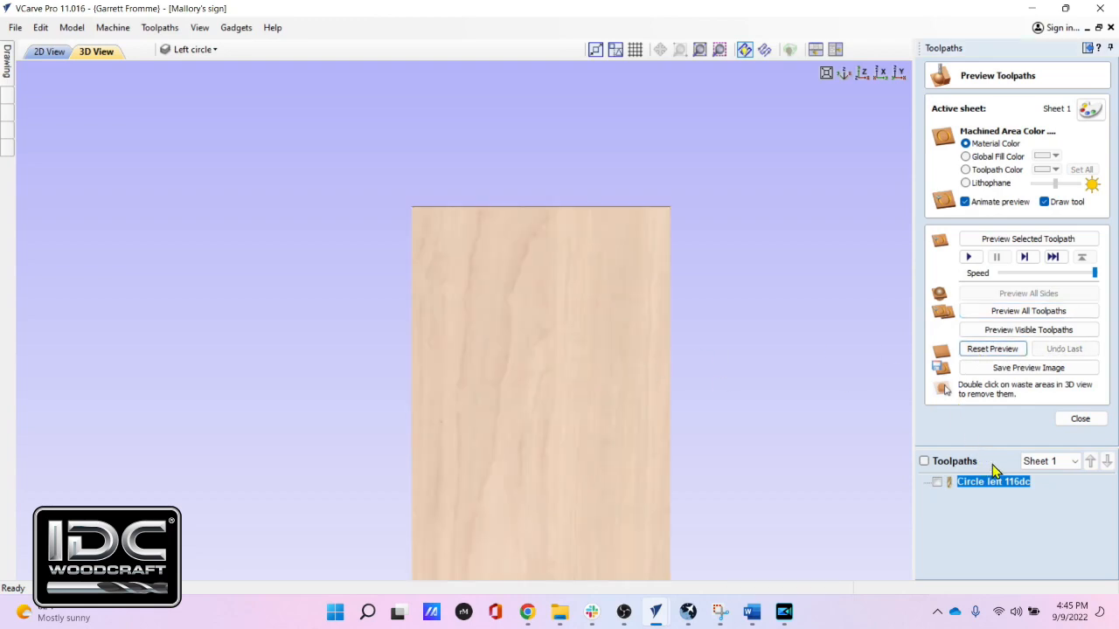
Step: Preview all toolpaths on the board, examine the cut lines along the left half of the ring and close the preview
click(1005, 311)
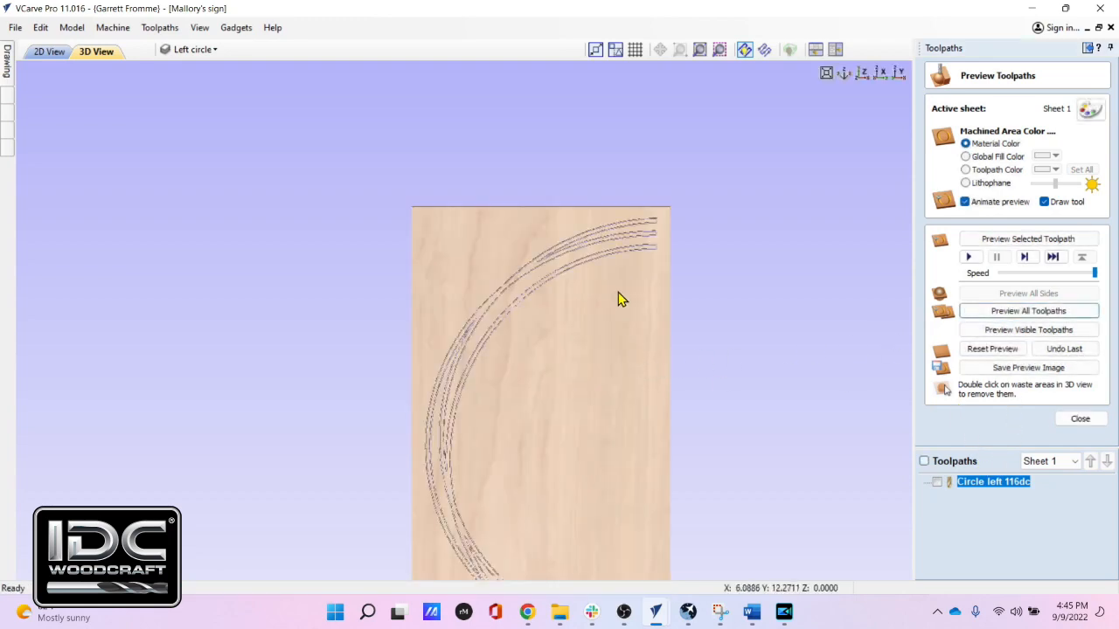
scroll(627, 228, up, 3)
scroll(630, 227, up, 5)
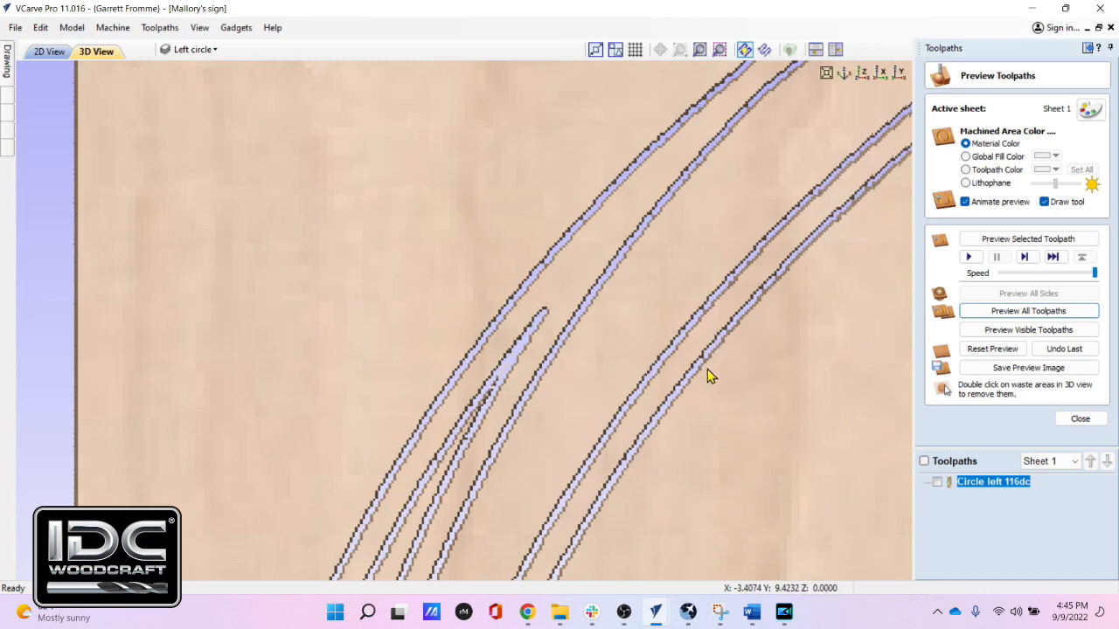
scroll(670, 389, up, 5)
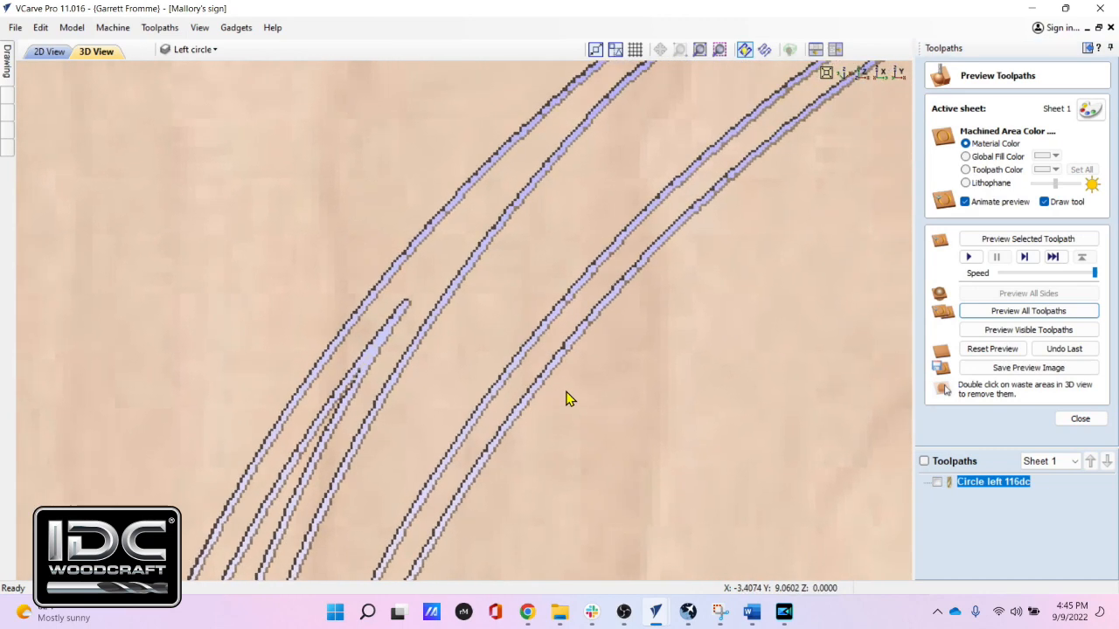
scroll(594, 322, down, 2)
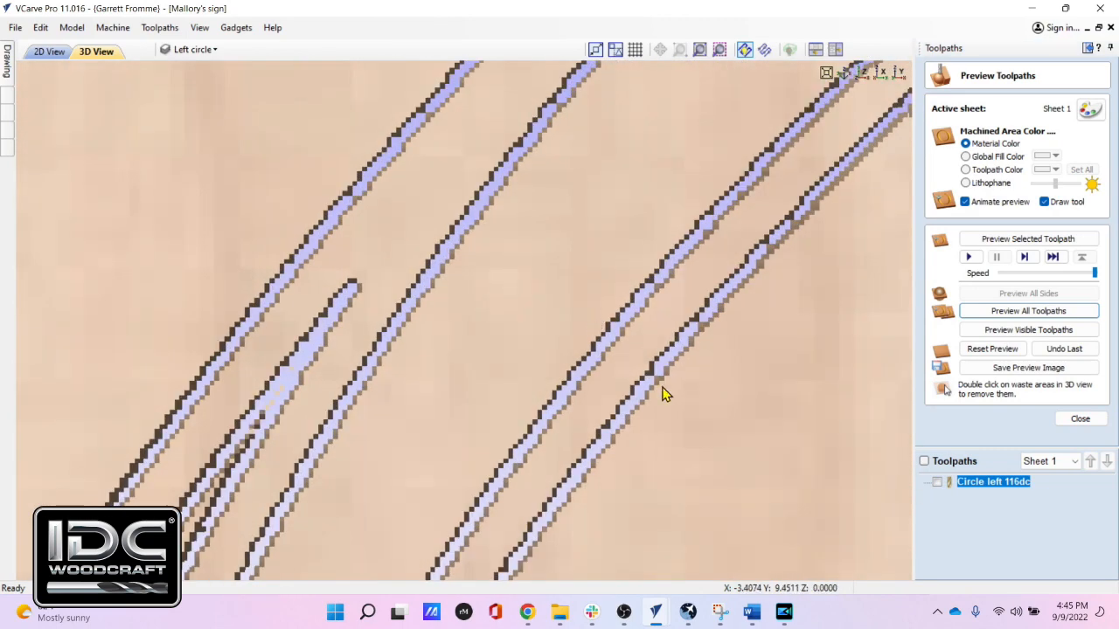
scroll(661, 392, down, 2)
scroll(661, 392, down, 3)
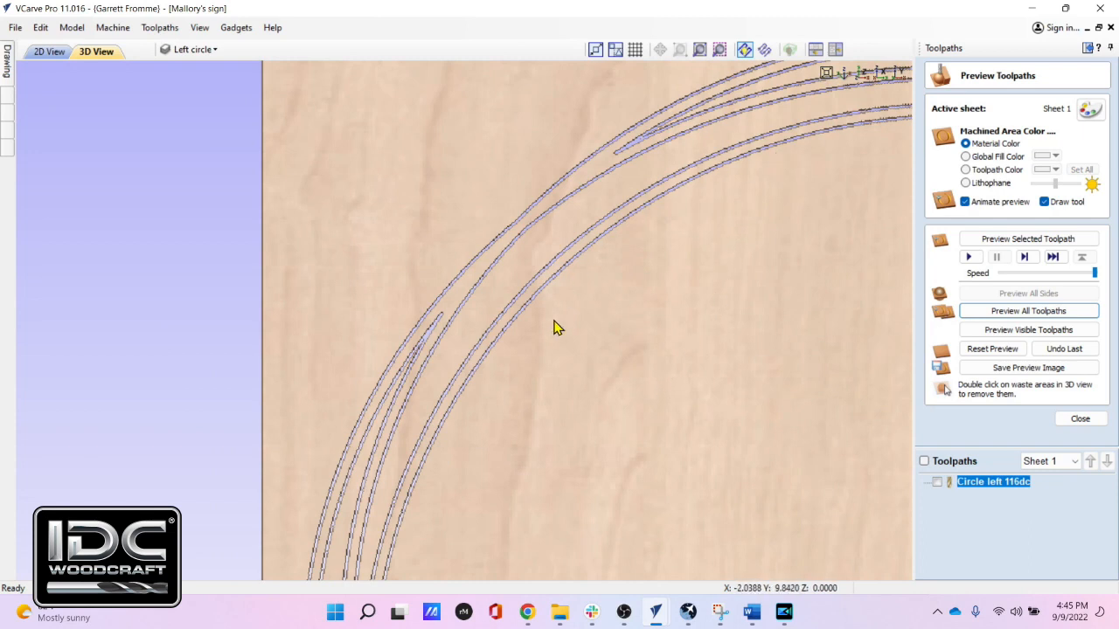
scroll(452, 414, down, 4)
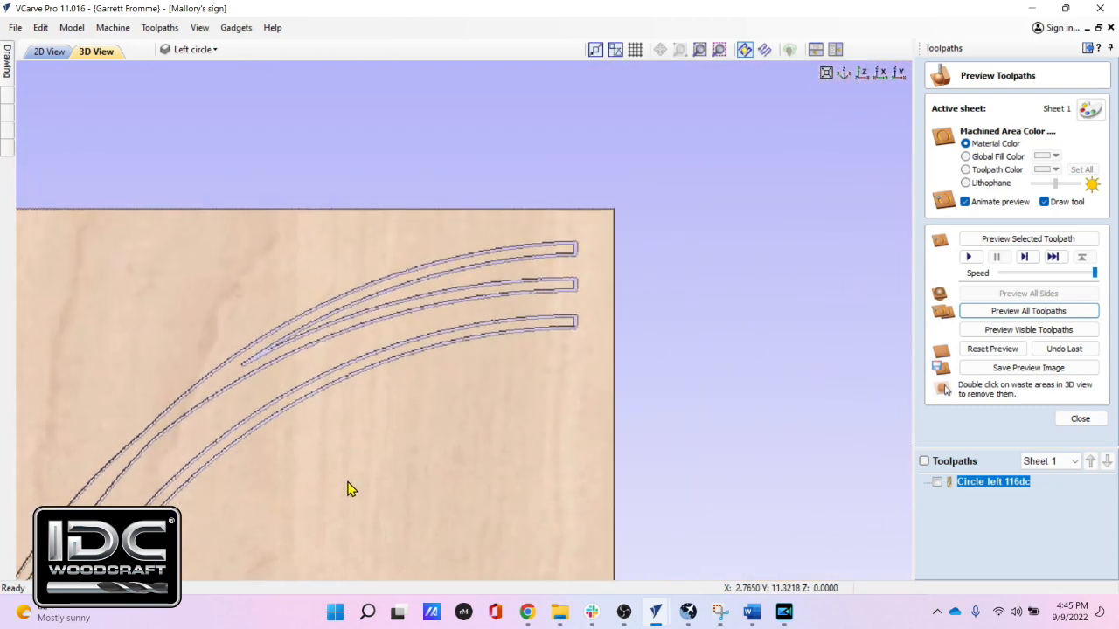
scroll(355, 482, up, 5)
drag(699, 516, 781, 272)
scroll(537, 477, up, 4)
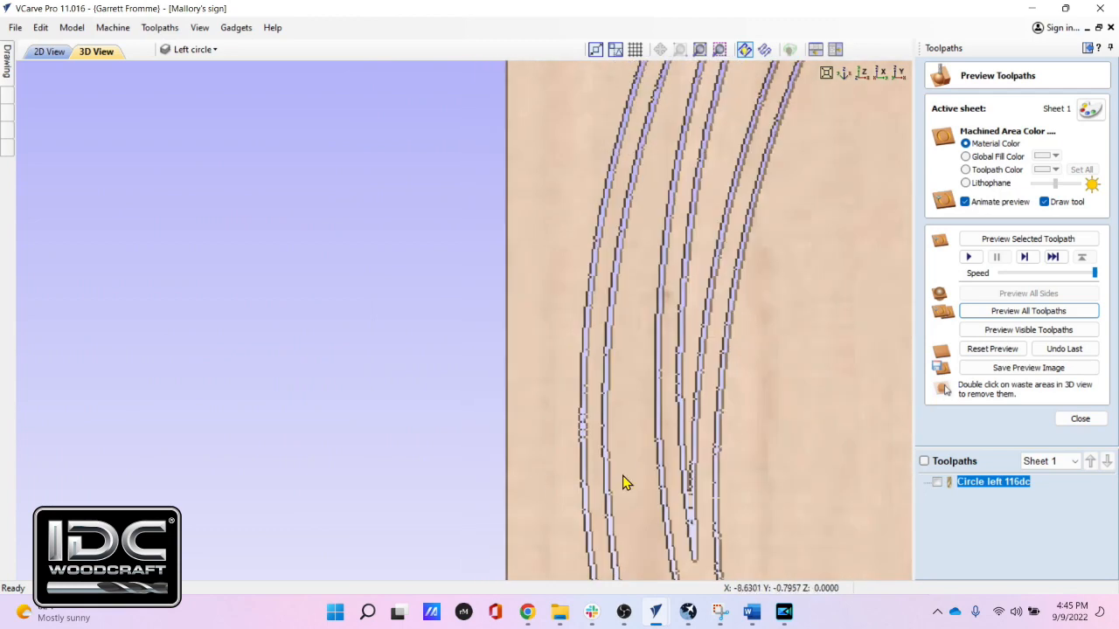
scroll(693, 464, down, 3)
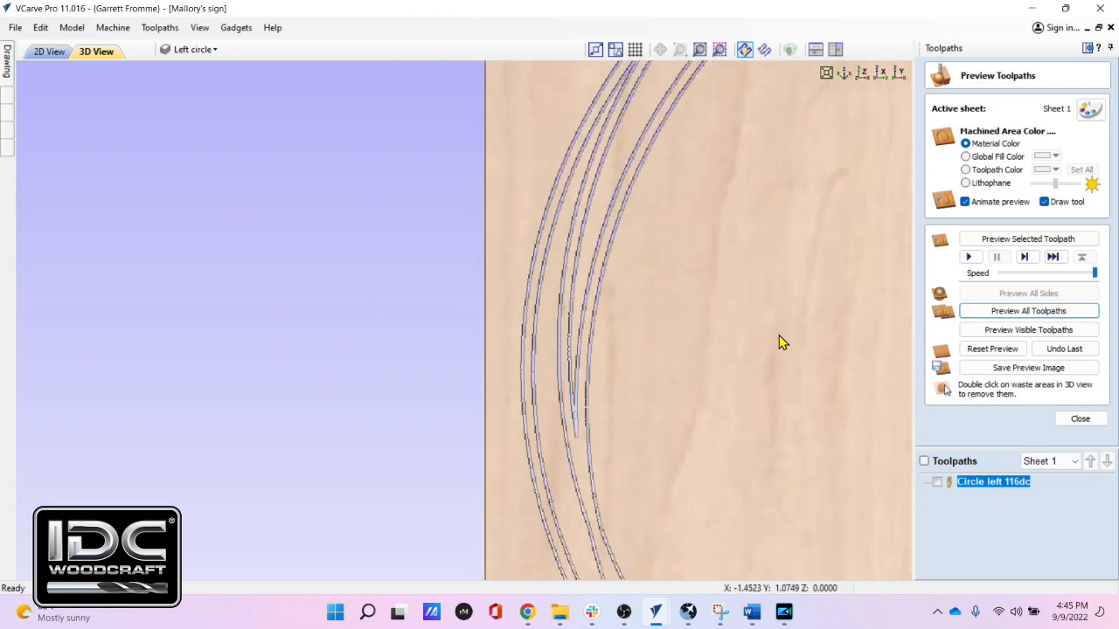
middle_drag(777, 336, 628, 617)
scroll(694, 185, up, 1)
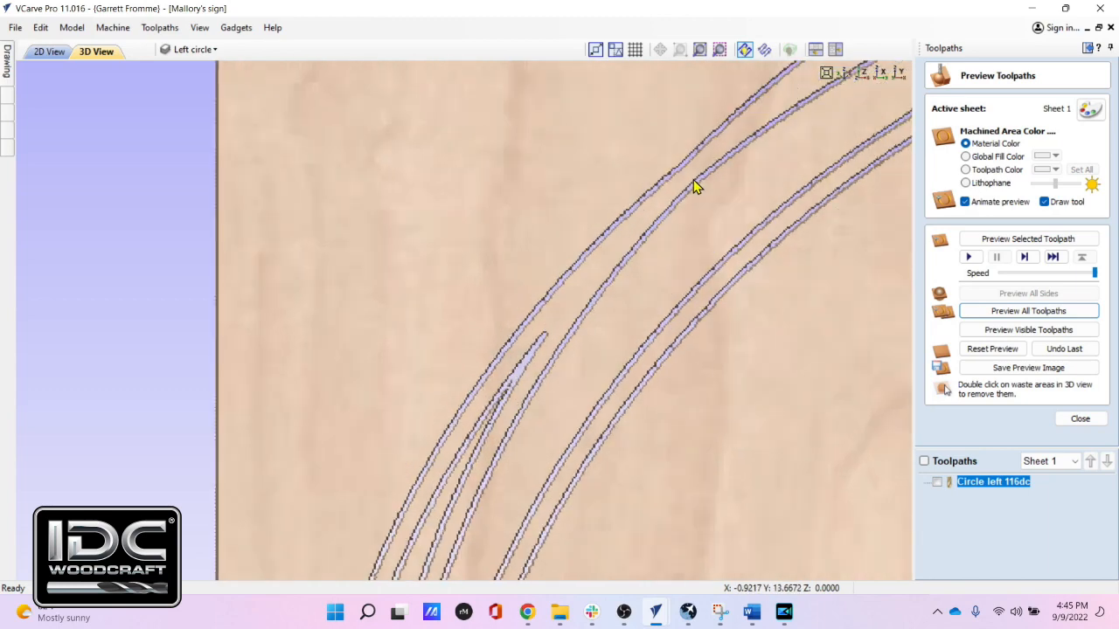
scroll(712, 169, up, 1)
middle_drag(502, 338, 470, 362)
key(ctrl)
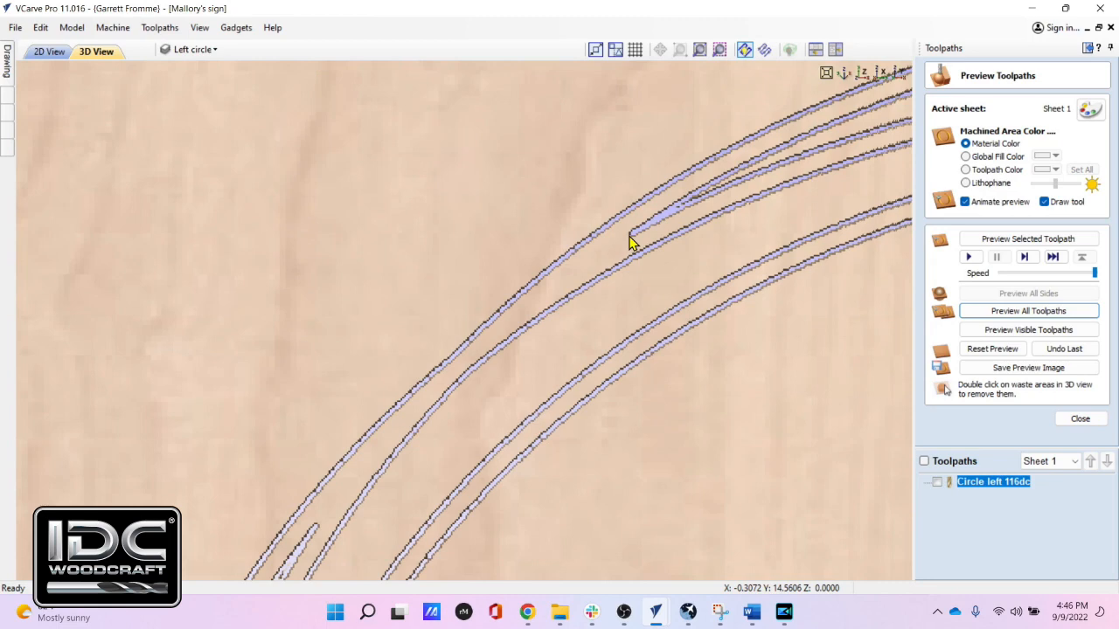
scroll(621, 322, down, 4)
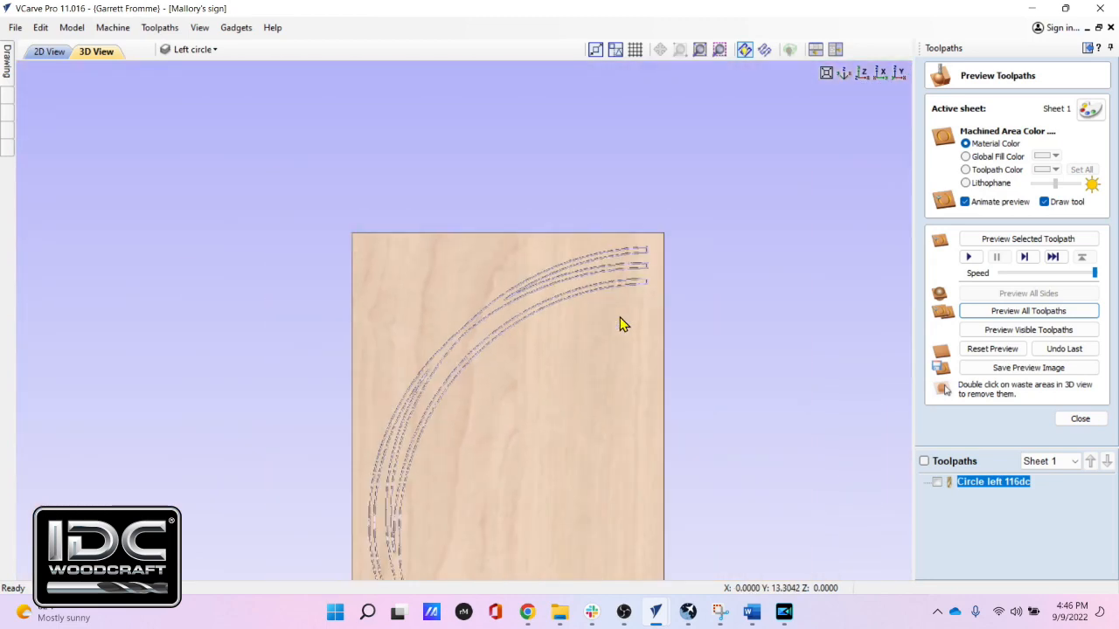
click(1079, 419)
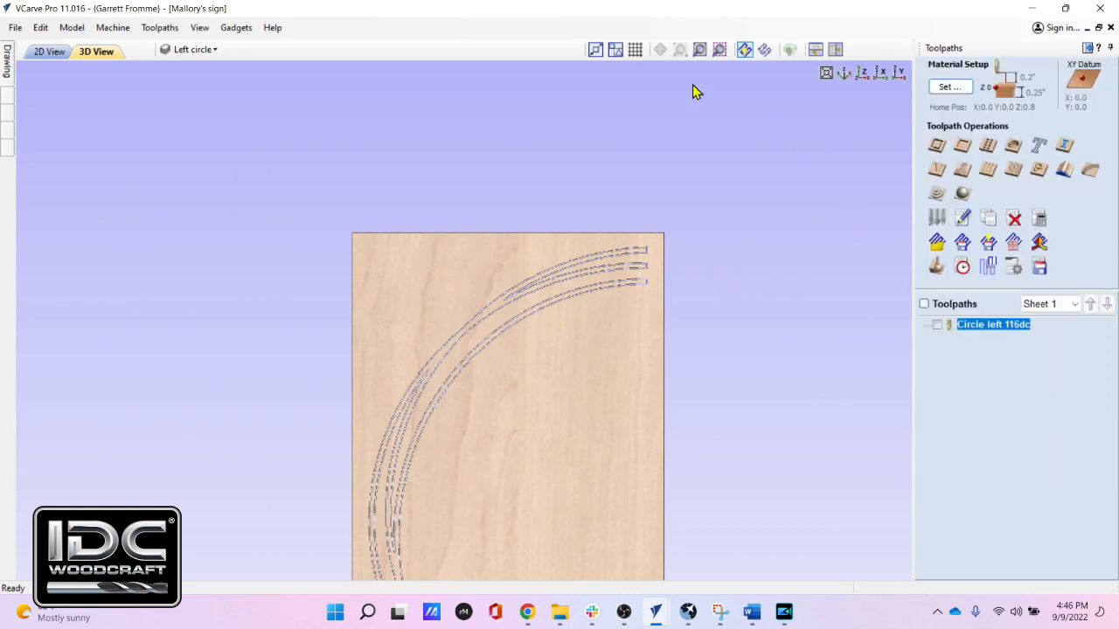
Step: Show the 2D and 3D views side by side, and make Right circle the only visible and active layer
click(836, 50)
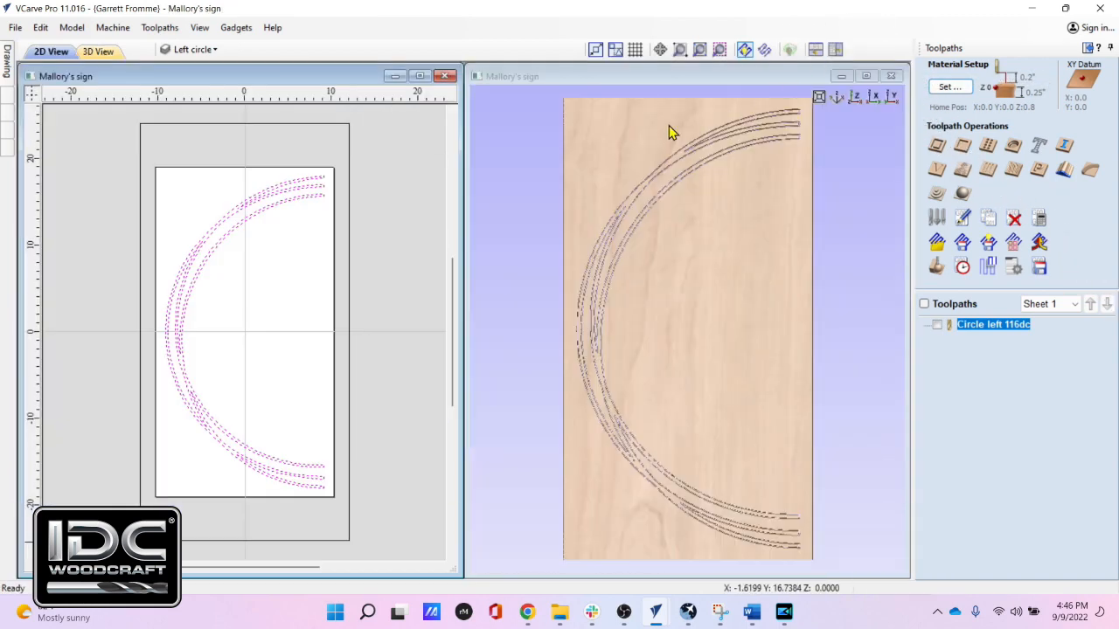
click(206, 56)
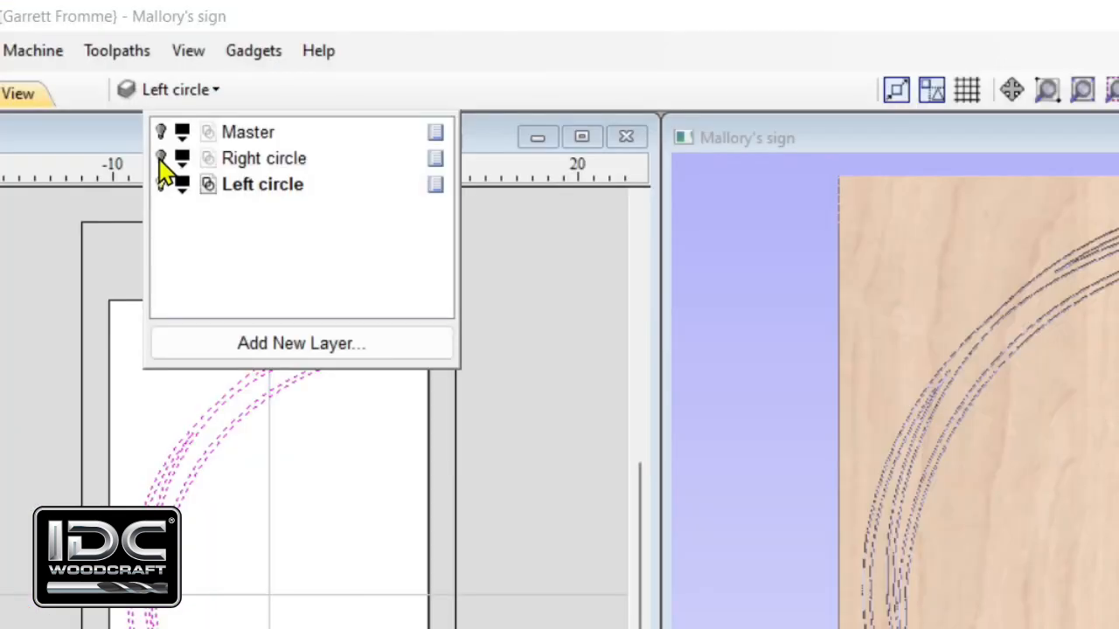
click(162, 185)
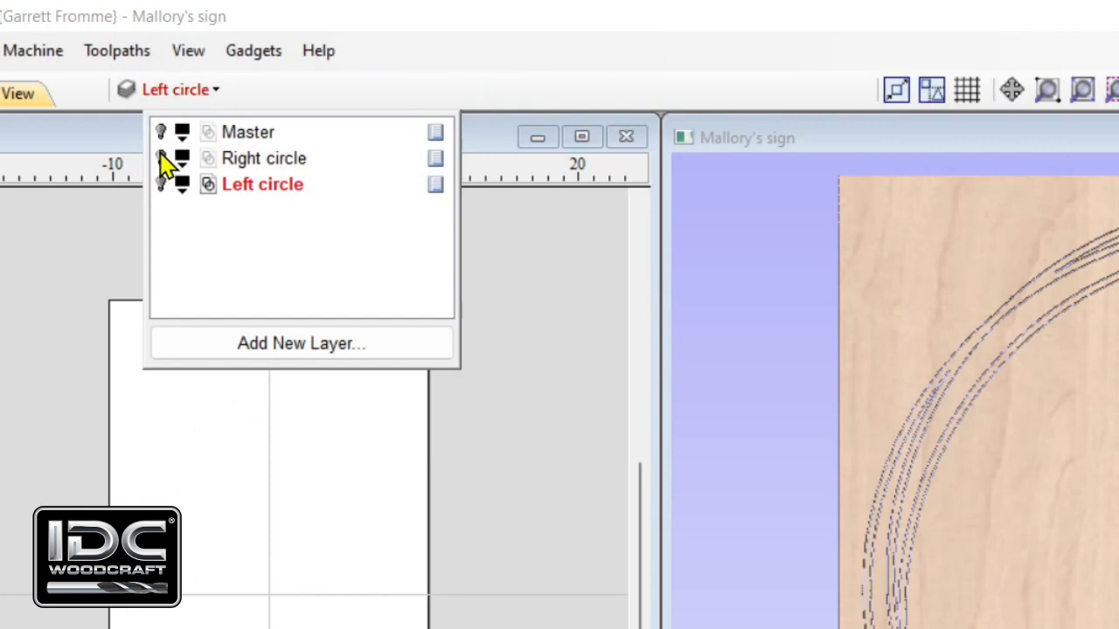
click(161, 158)
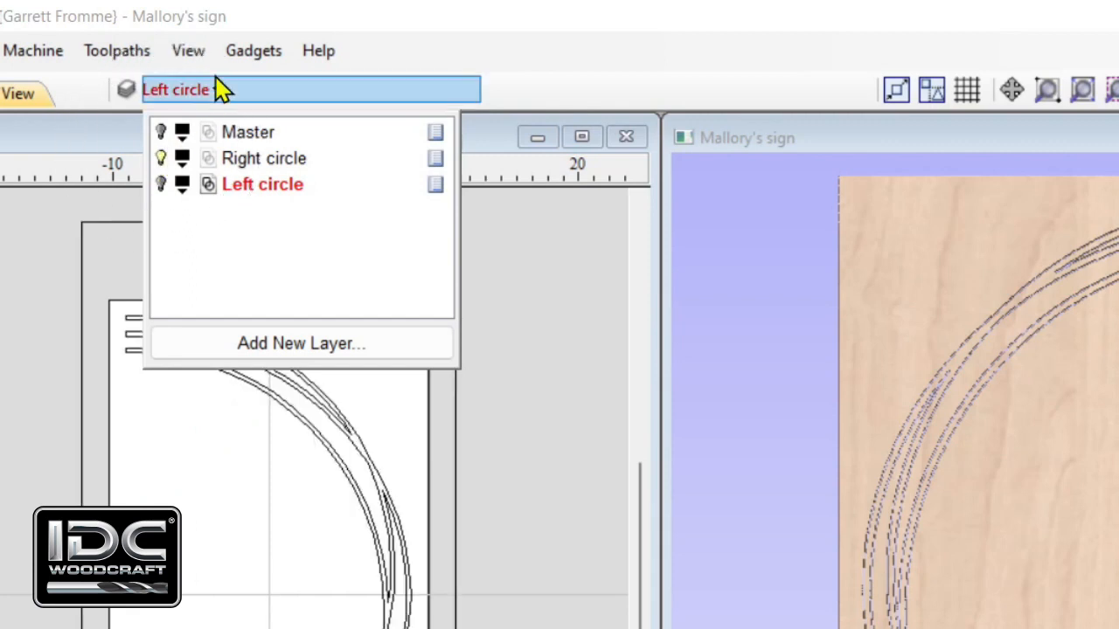
click(273, 168)
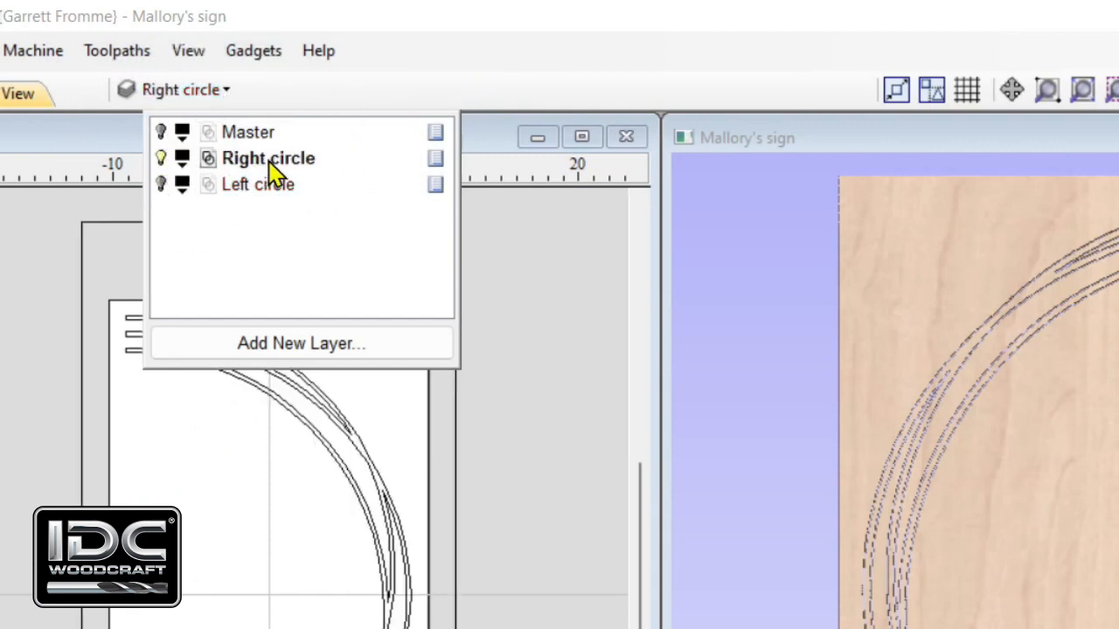
click(532, 463)
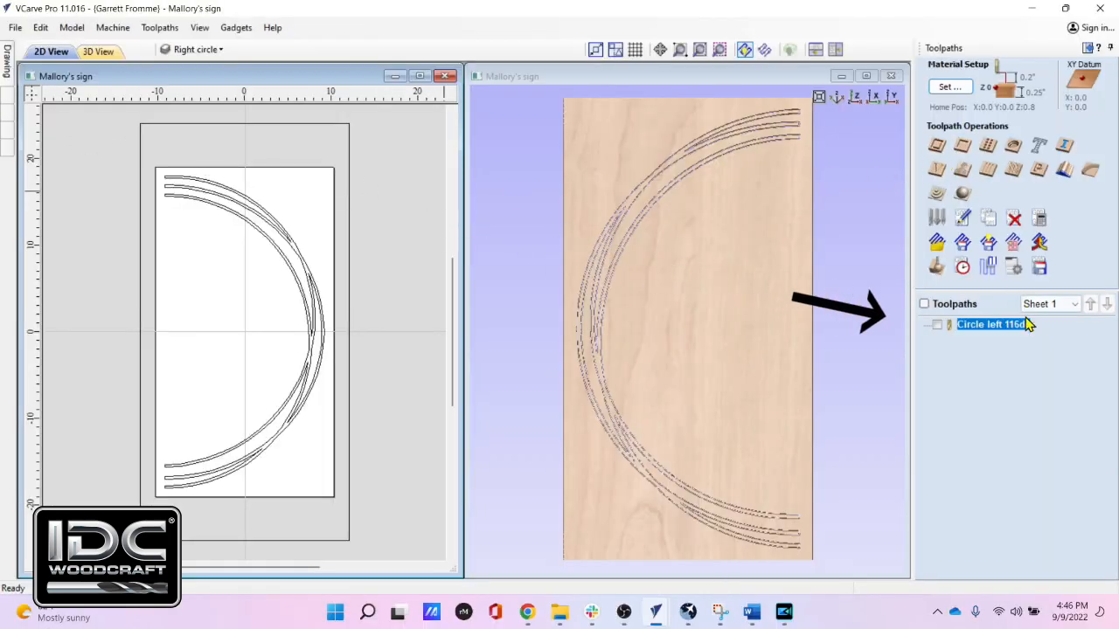
Step: Duplicate the "Circle left 116dc" toolpath and select the copy
click(976, 325)
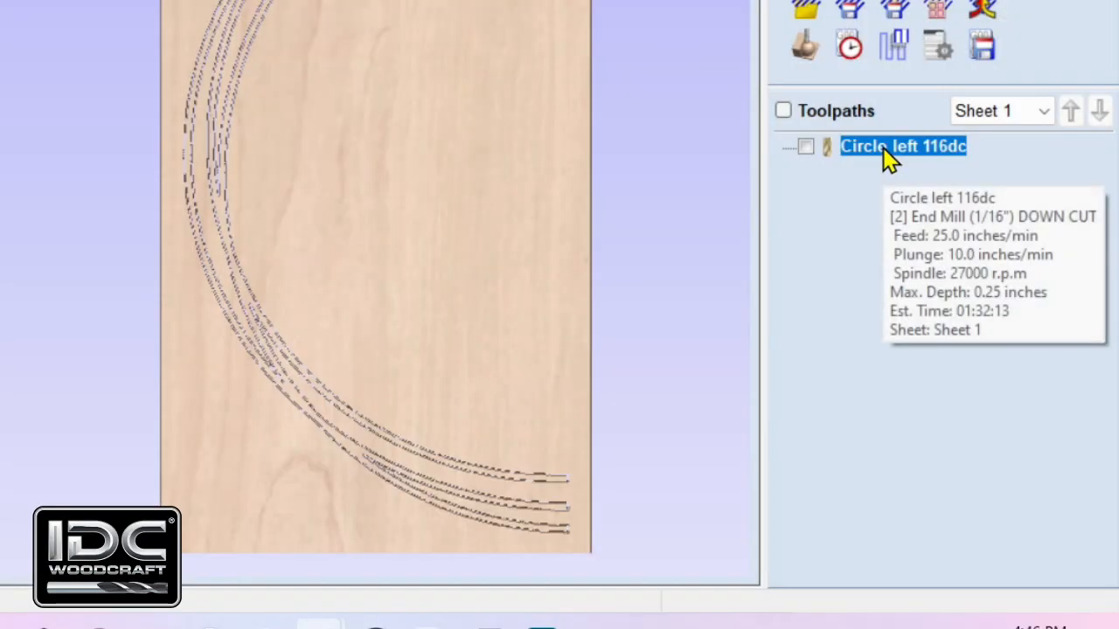
right_click(984, 326)
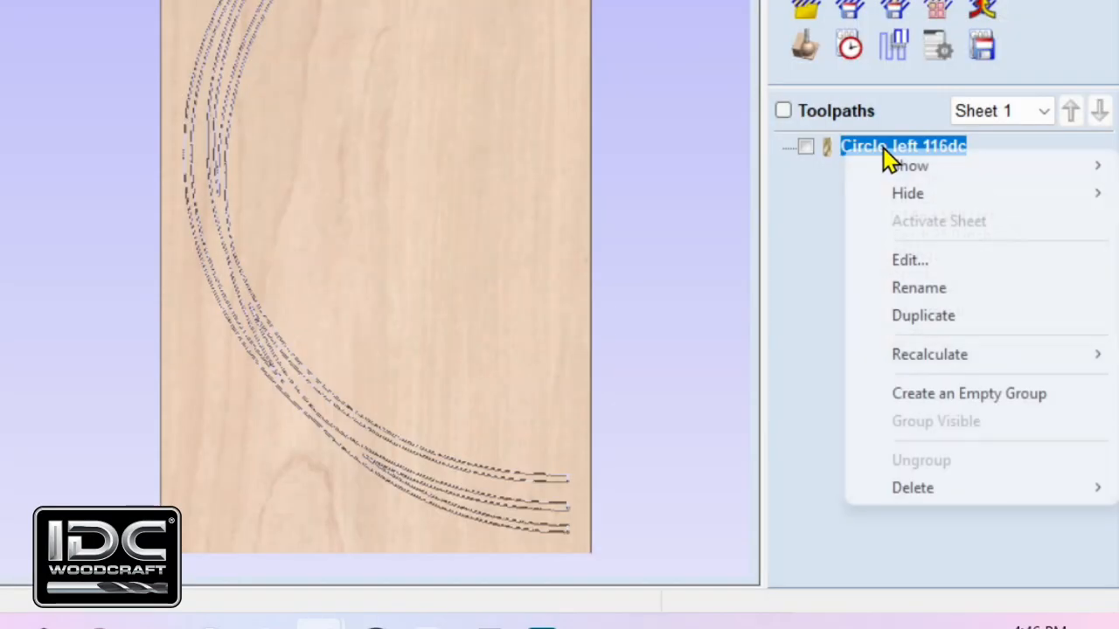
click(925, 322)
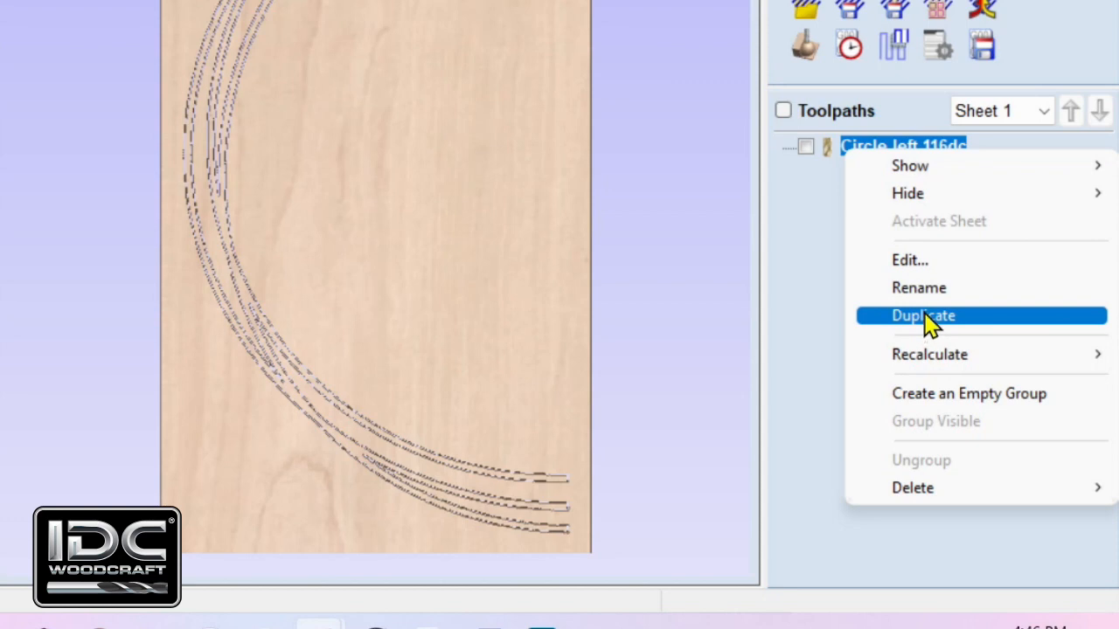
click(925, 320)
click(890, 183)
click(889, 182)
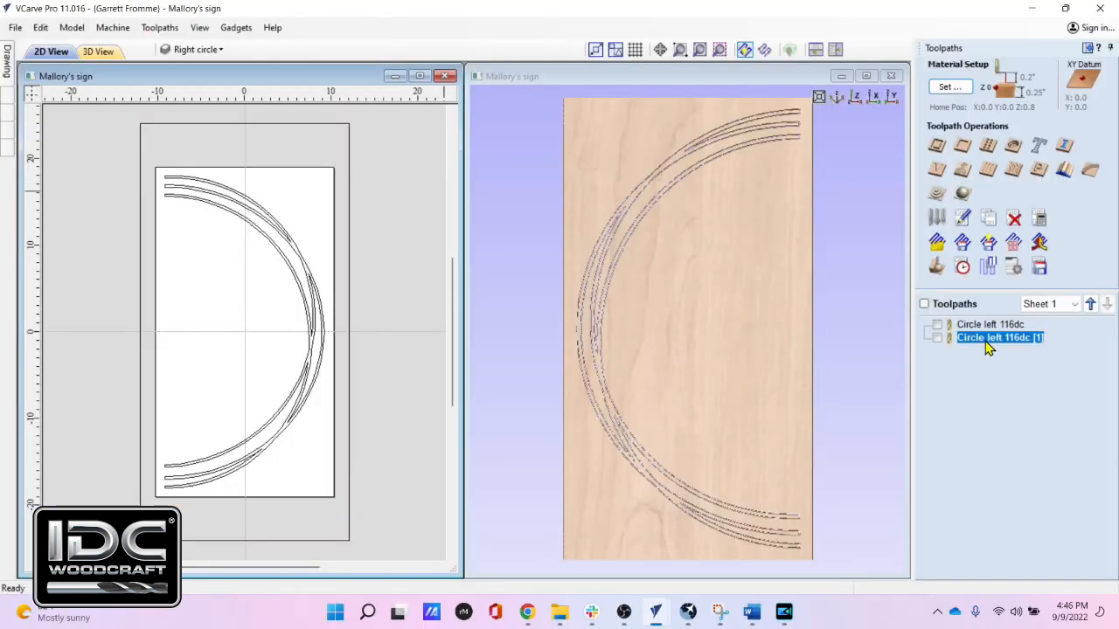
Step: Open the duplicated profile toolpath for editing and select all of the right half-ring vectors for it
double_click(988, 339)
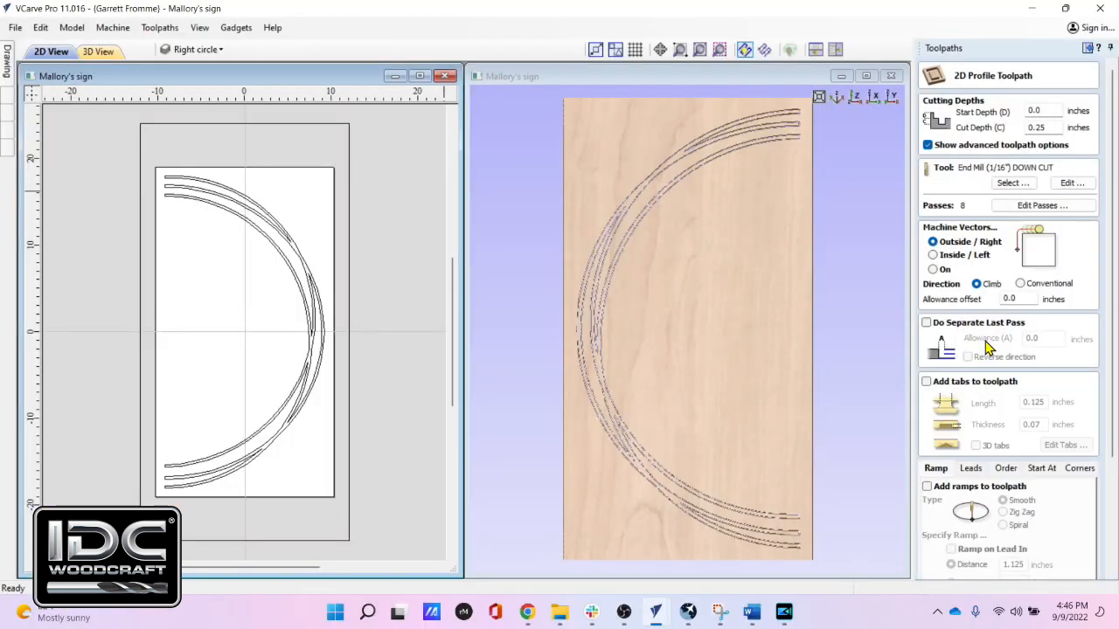
click(306, 193)
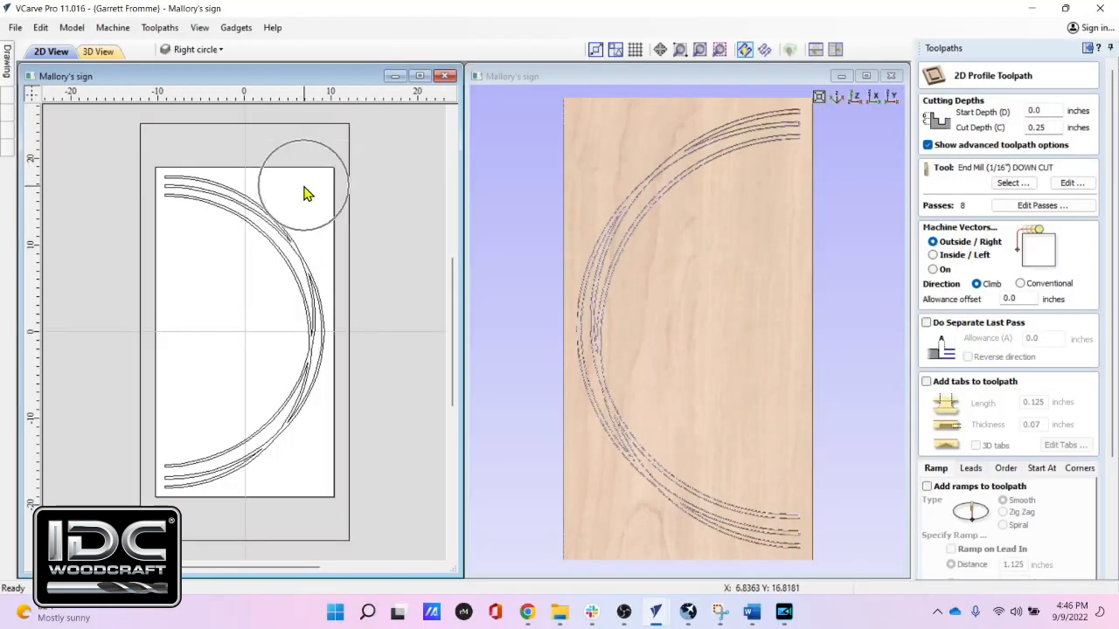
key(ctrl+a)
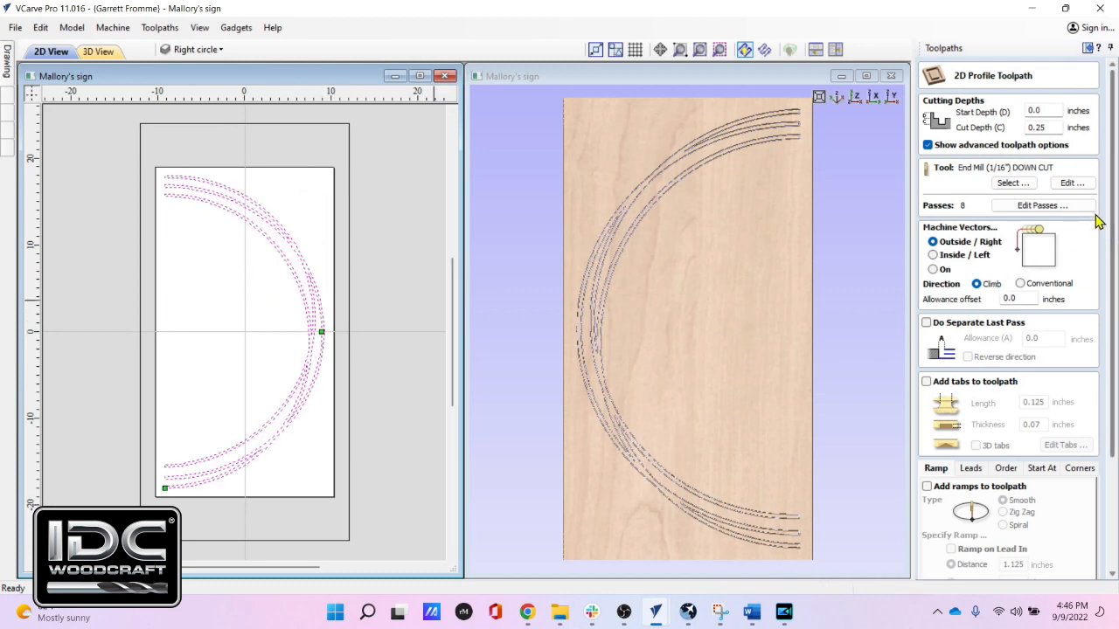
Step: Rename the duplicated toolpath "Circle right 116dc [1]" and calculate it
drag(1113, 223, 1107, 308)
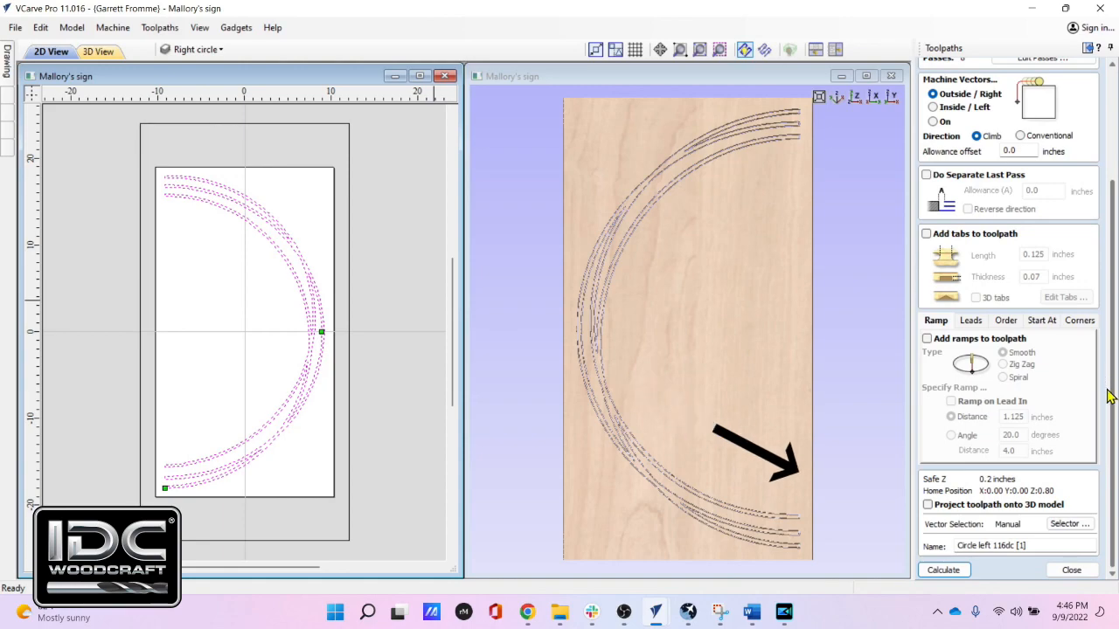
click(985, 546)
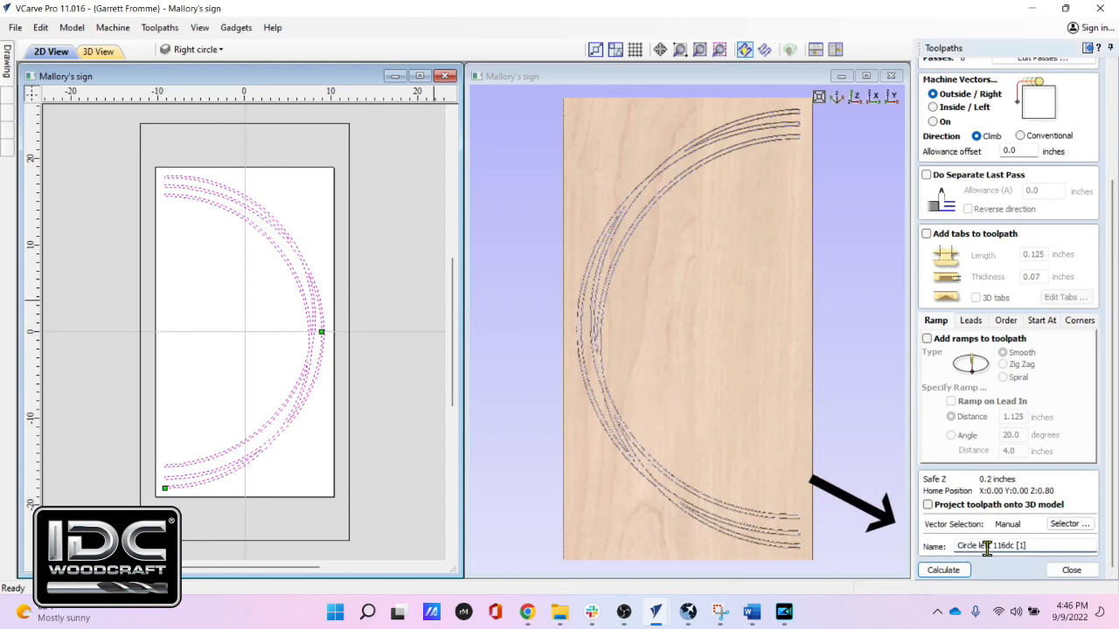
text(ight)
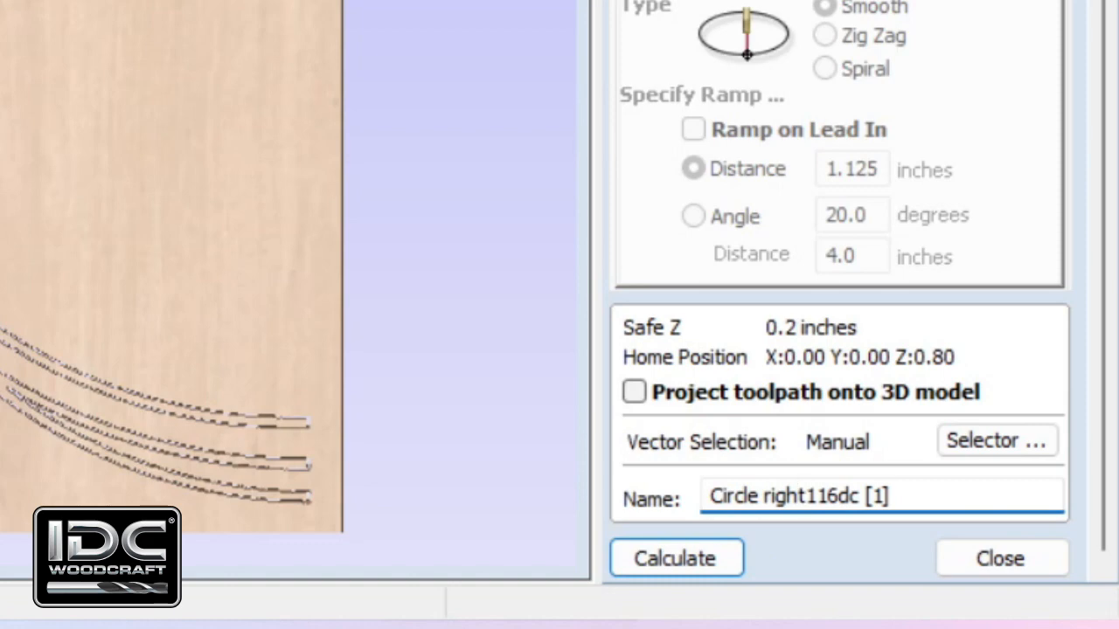
click(677, 556)
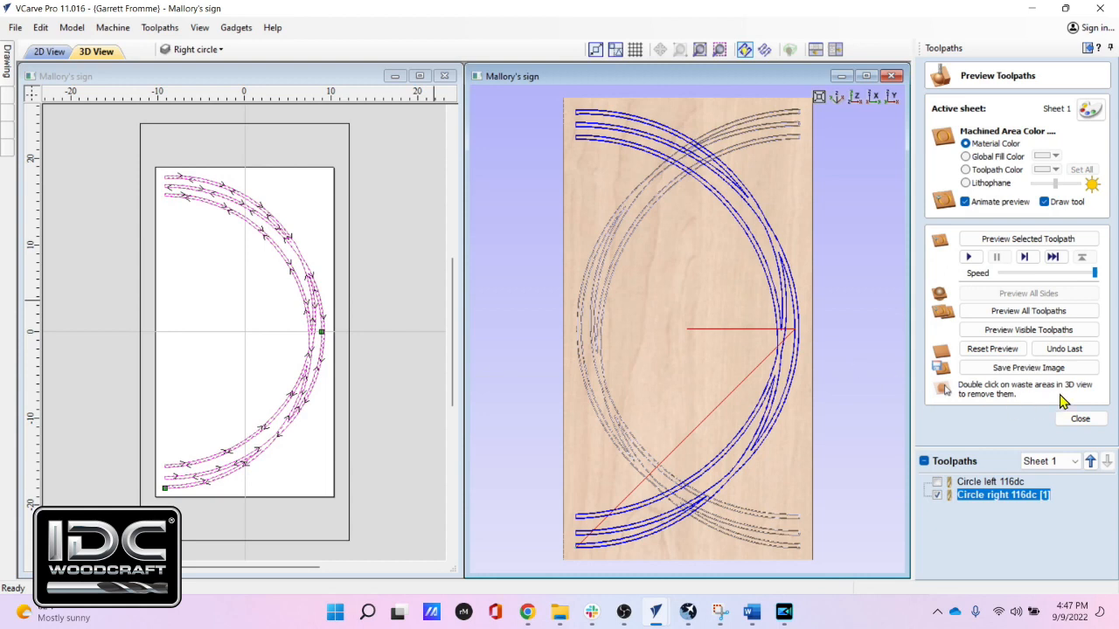
Step: Leave the toolpath preview, start saving toolpaths, and include both the left and right circle toolpaths in the output
click(1073, 421)
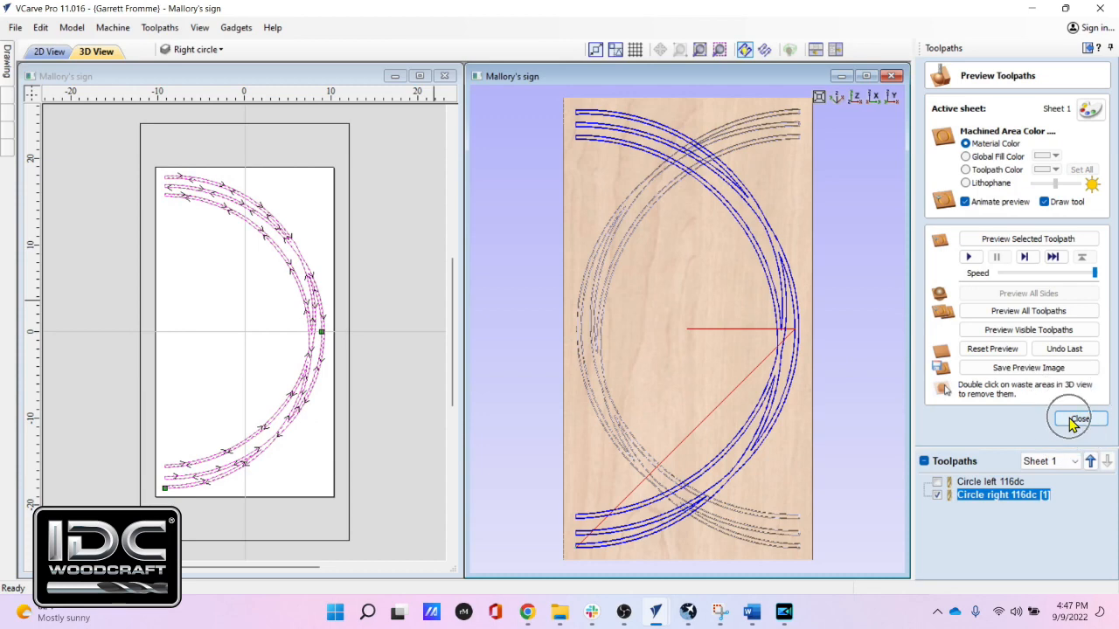
click(1077, 420)
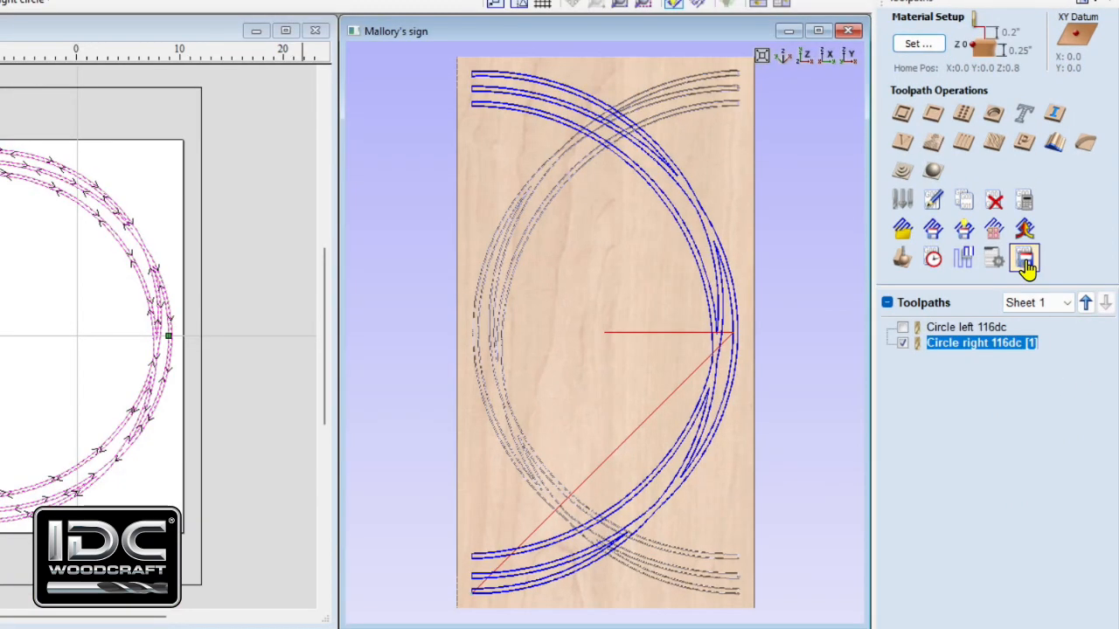
click(1039, 267)
click(1027, 262)
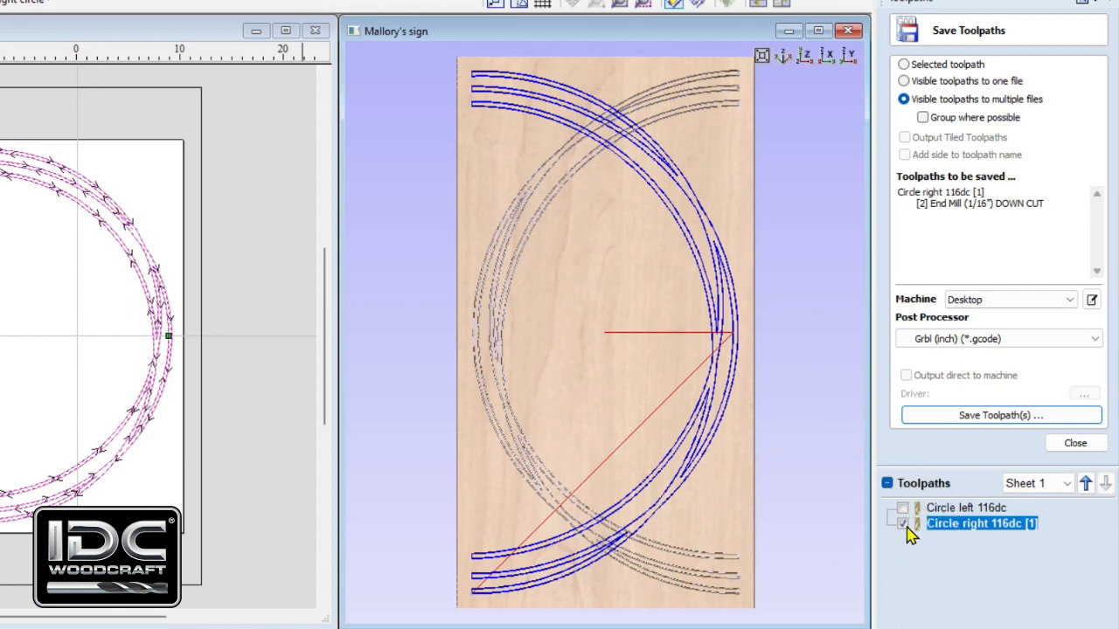
click(887, 485)
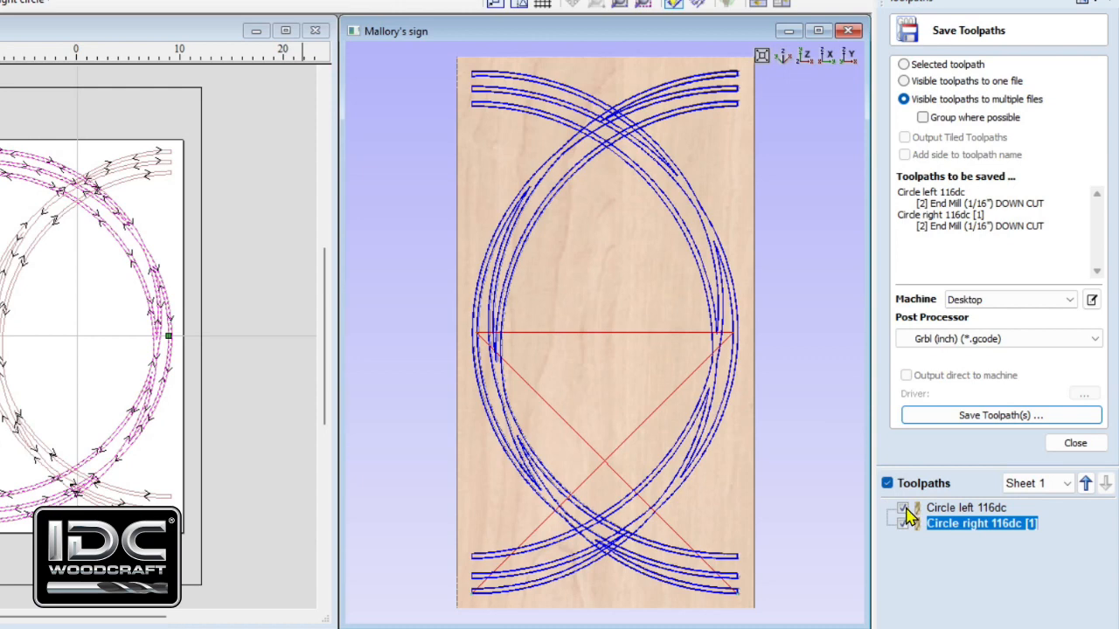
Step: Save the visible toolpaths as separate Grbl (inch) G-code files in Downloads under the base name "Circle left 116dc"
click(963, 416)
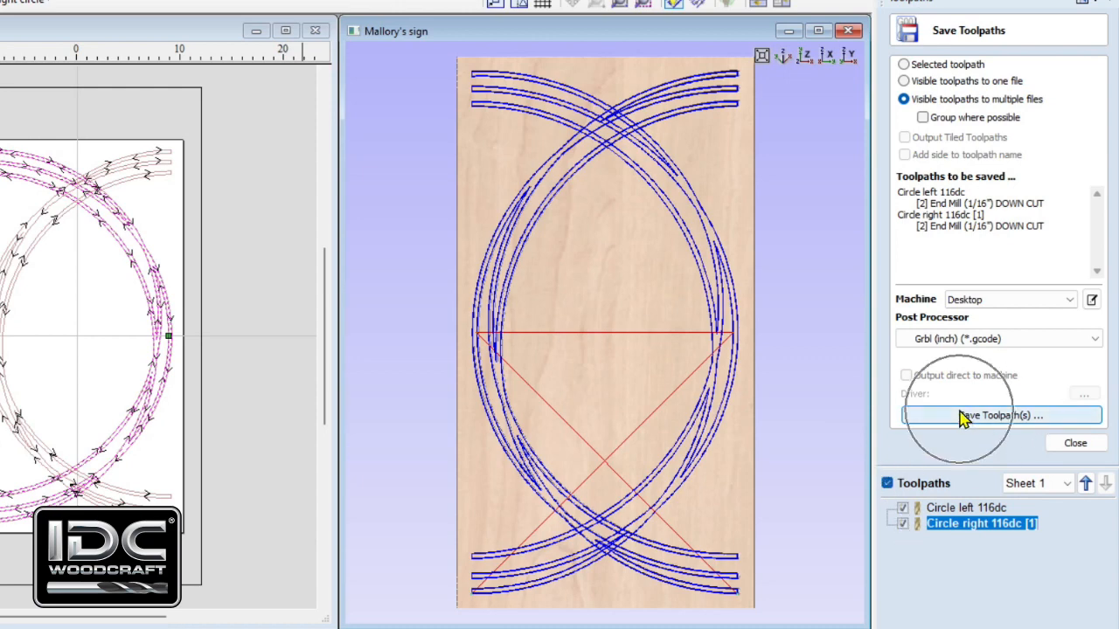
click(965, 419)
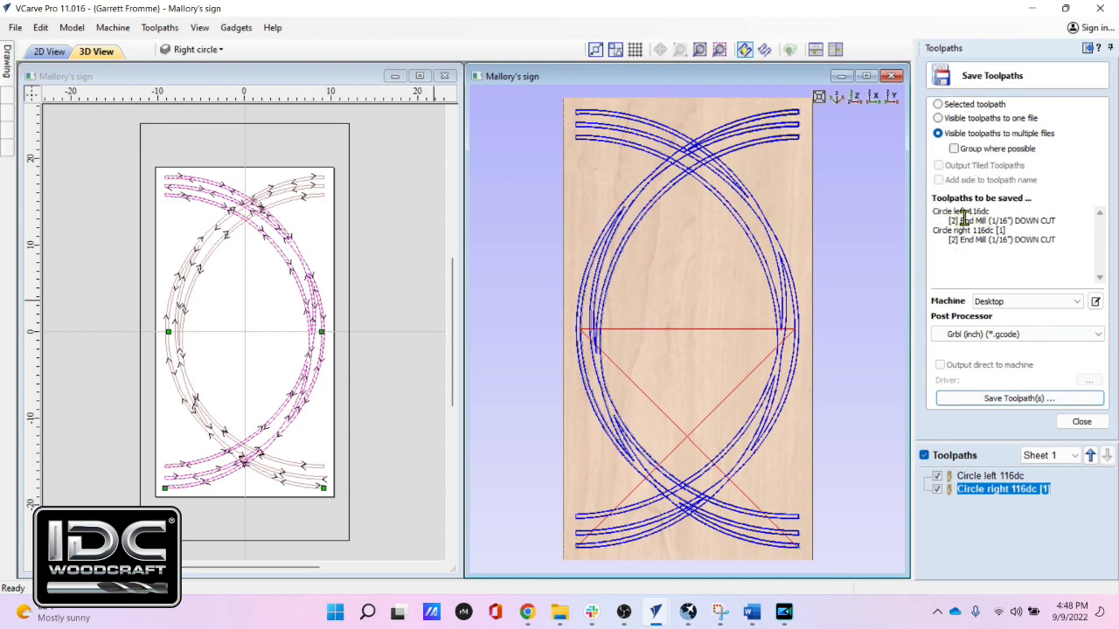
click(1021, 402)
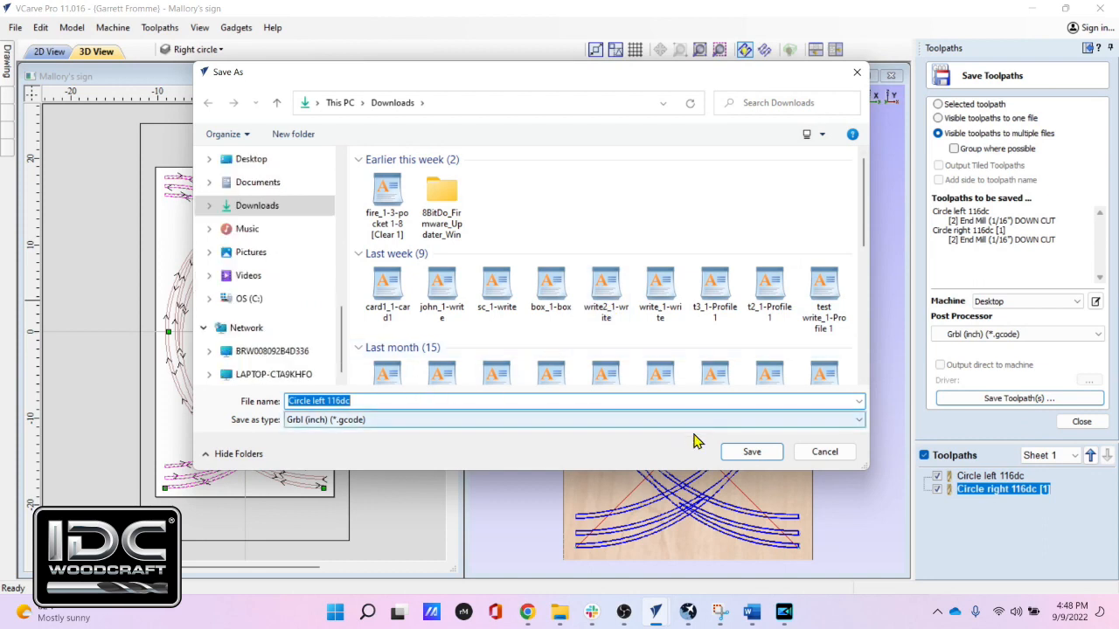
click(747, 452)
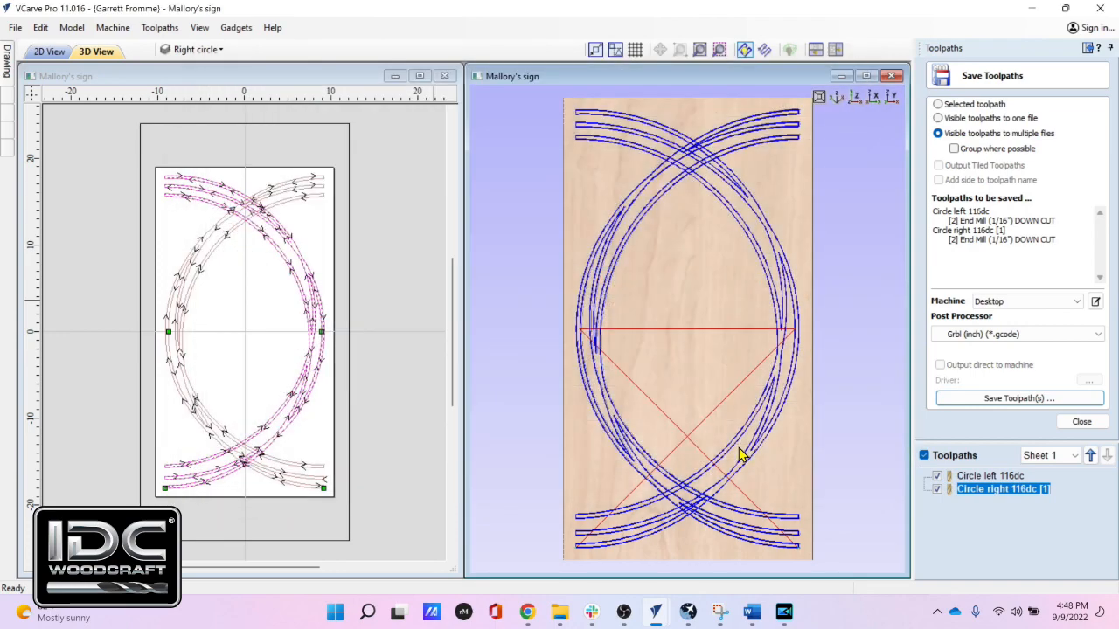
Step: Switch to the Downloads folder in File Explorer and delete the two G-code files whose names start with "Circle left 116dc"
mouse_move(560, 624)
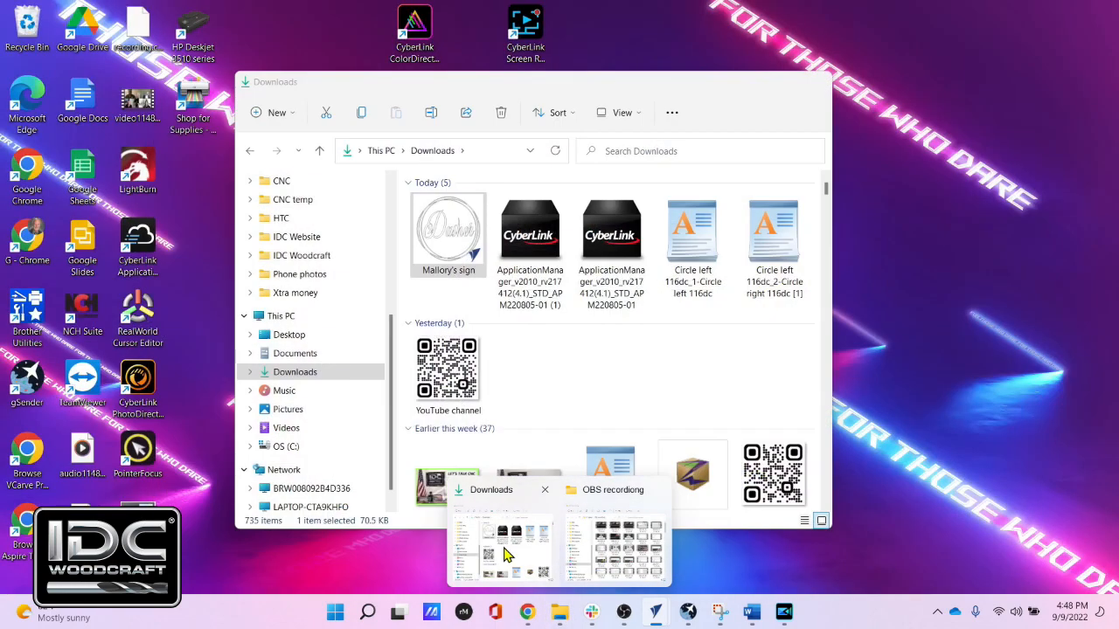
click(507, 555)
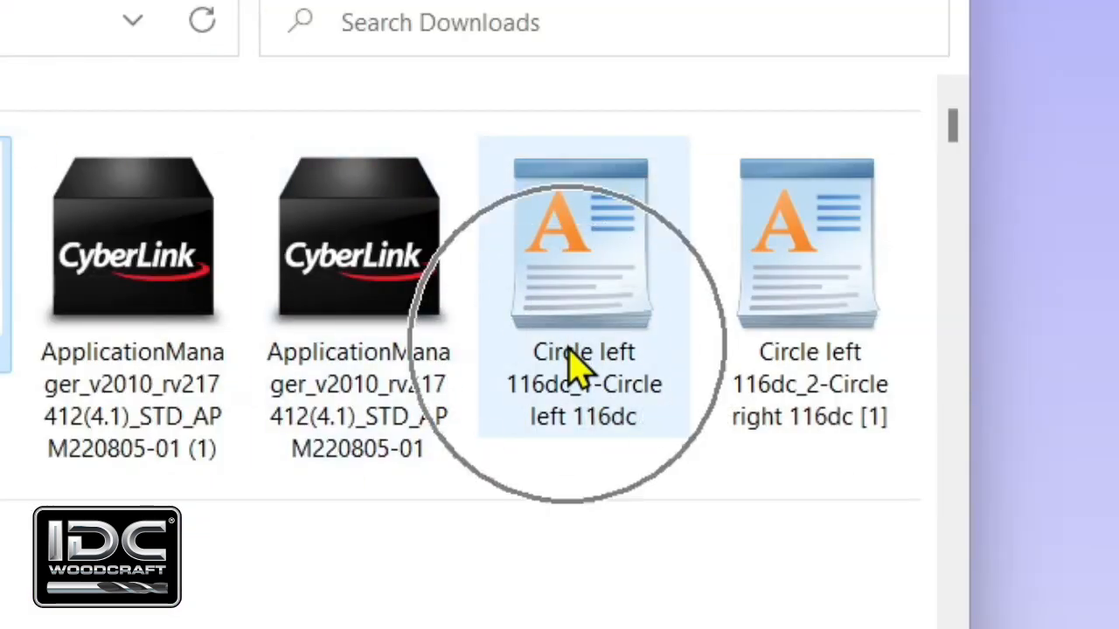
click(838, 296)
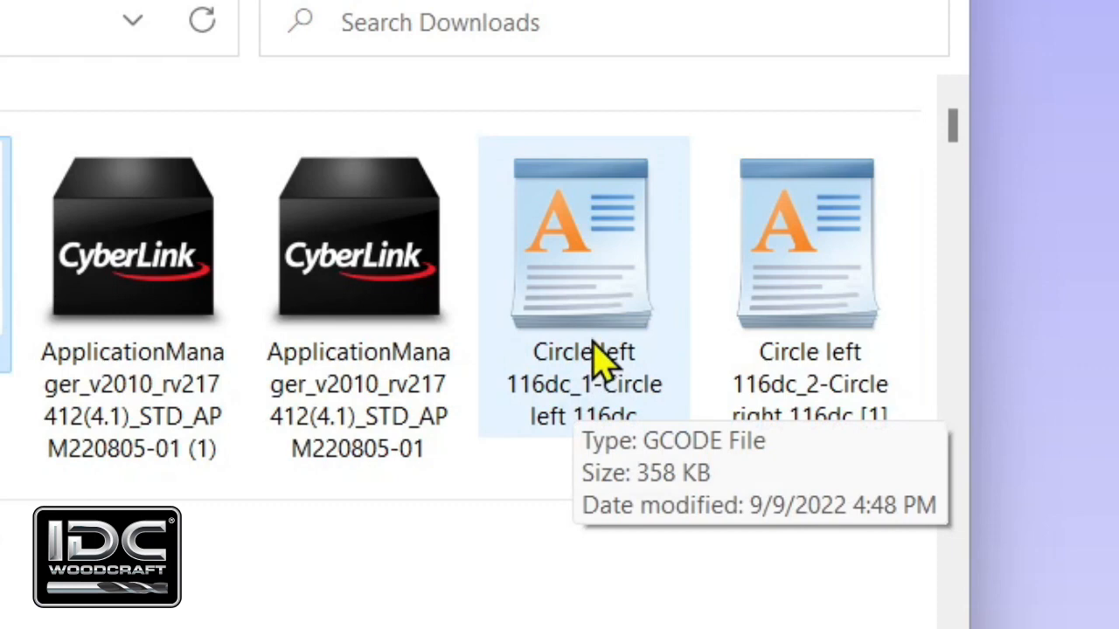
click(584, 276)
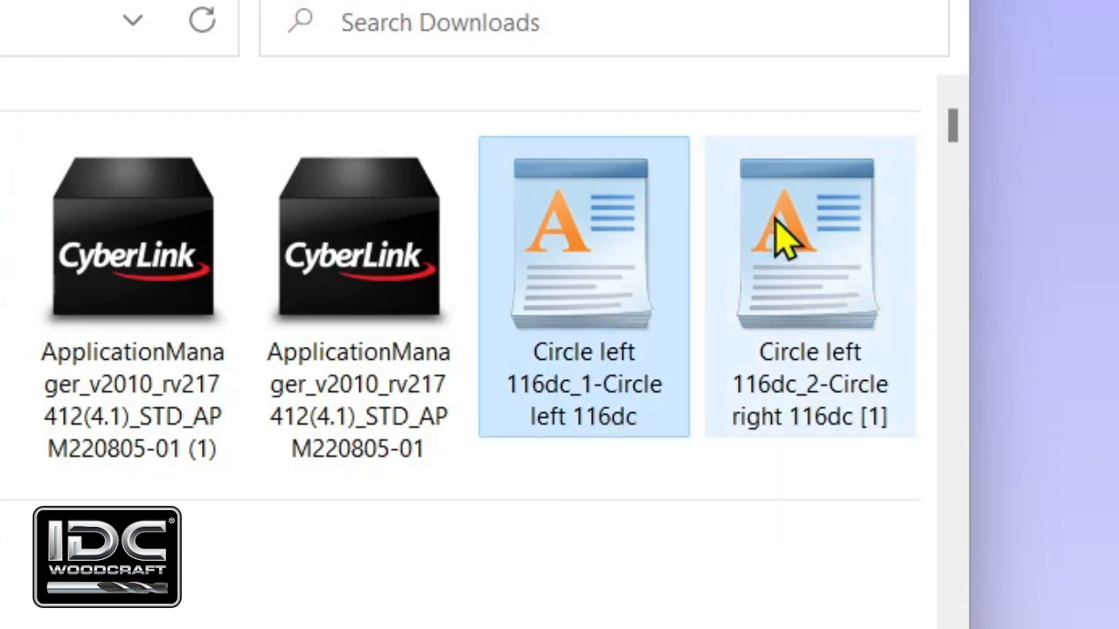
ctrl+click(784, 234)
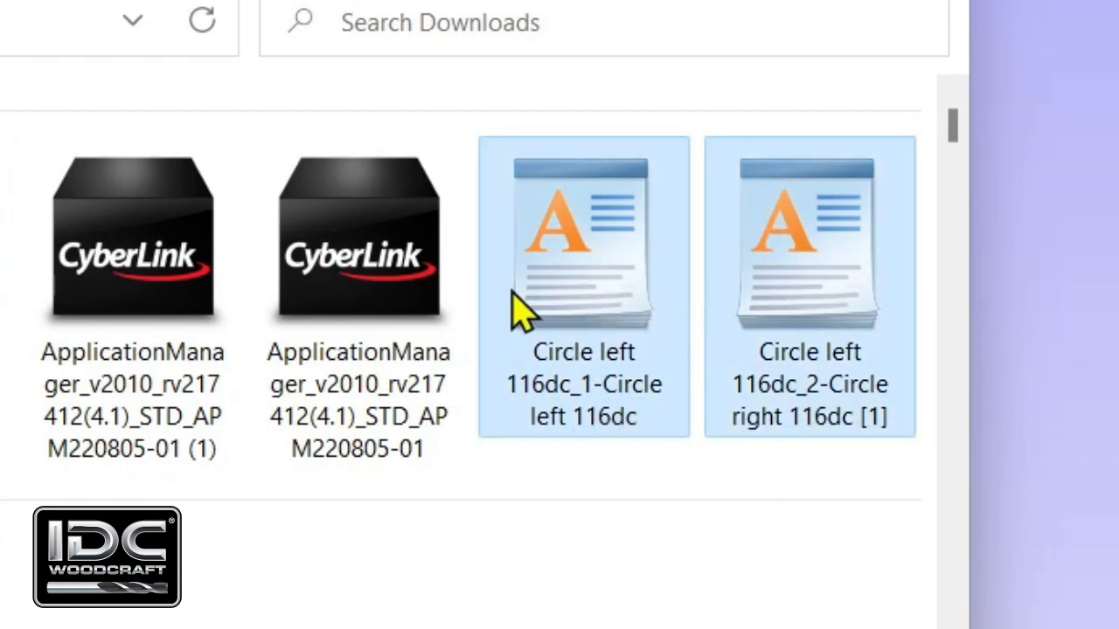
key(Delete)
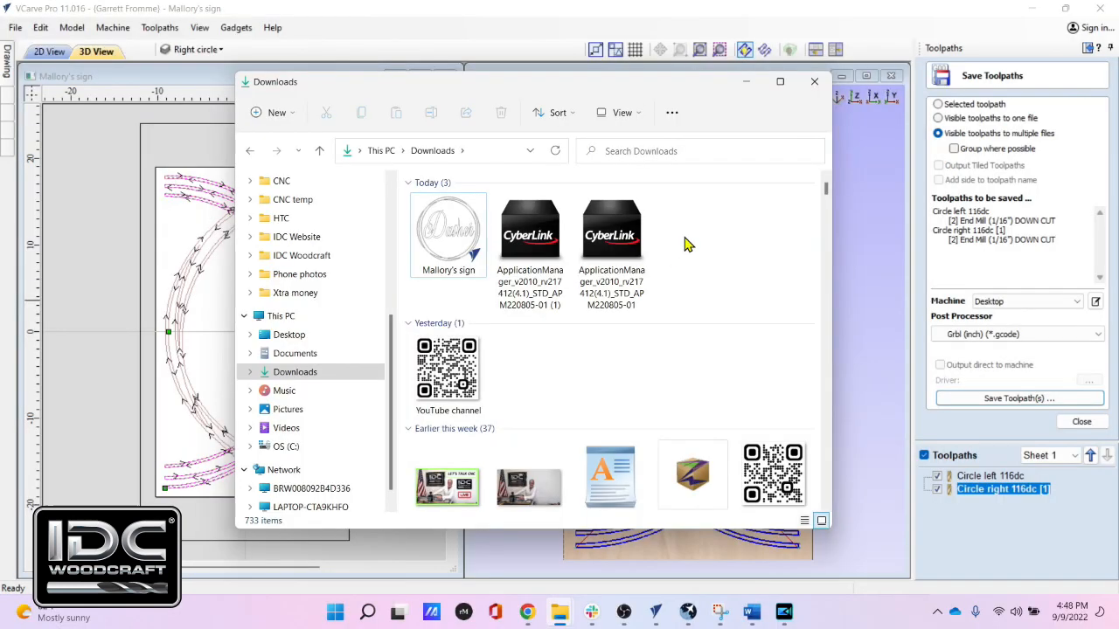
Step: Return to VCarve Pro and save both visible toolpaths as separate Grbl (inch) G-code files in Downloads under the base name "Circle"
click(1003, 38)
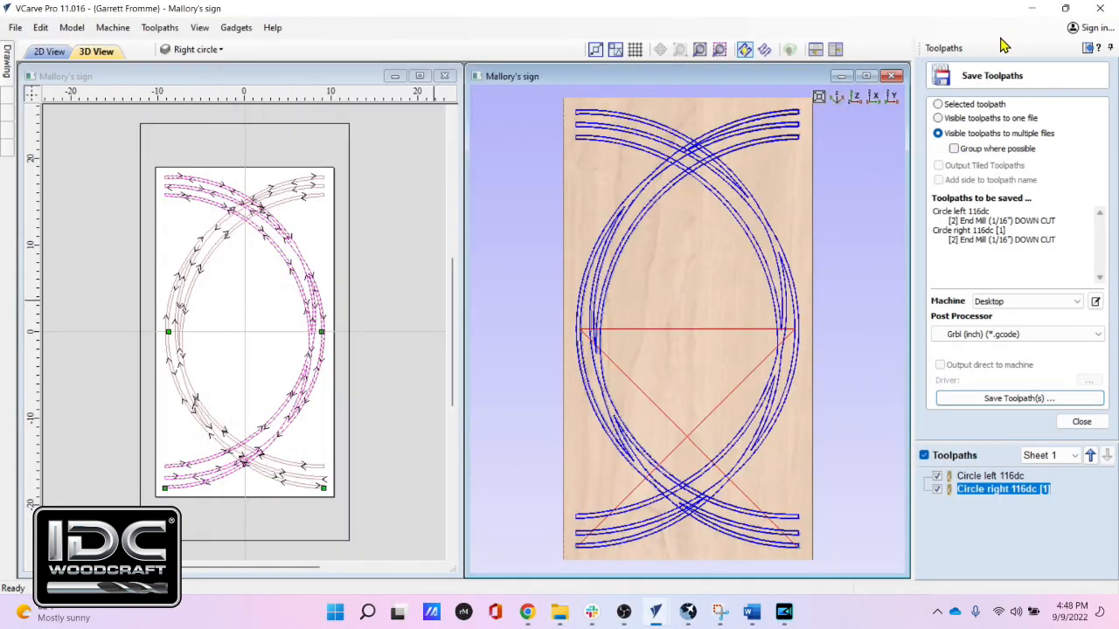
click(1021, 400)
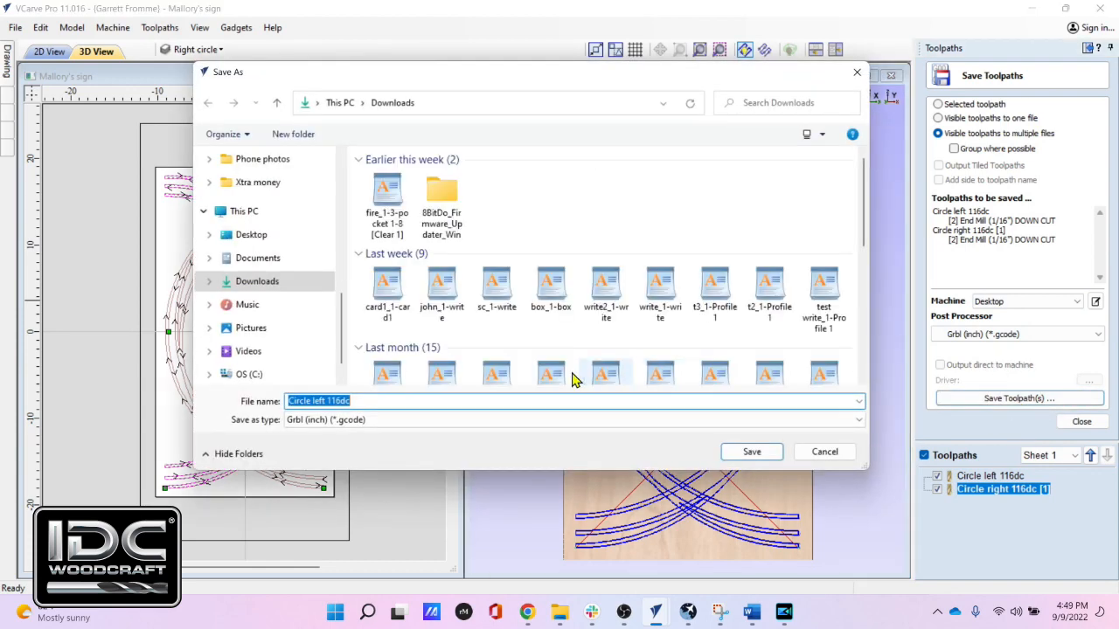
click(361, 402)
drag(365, 400, 261, 395)
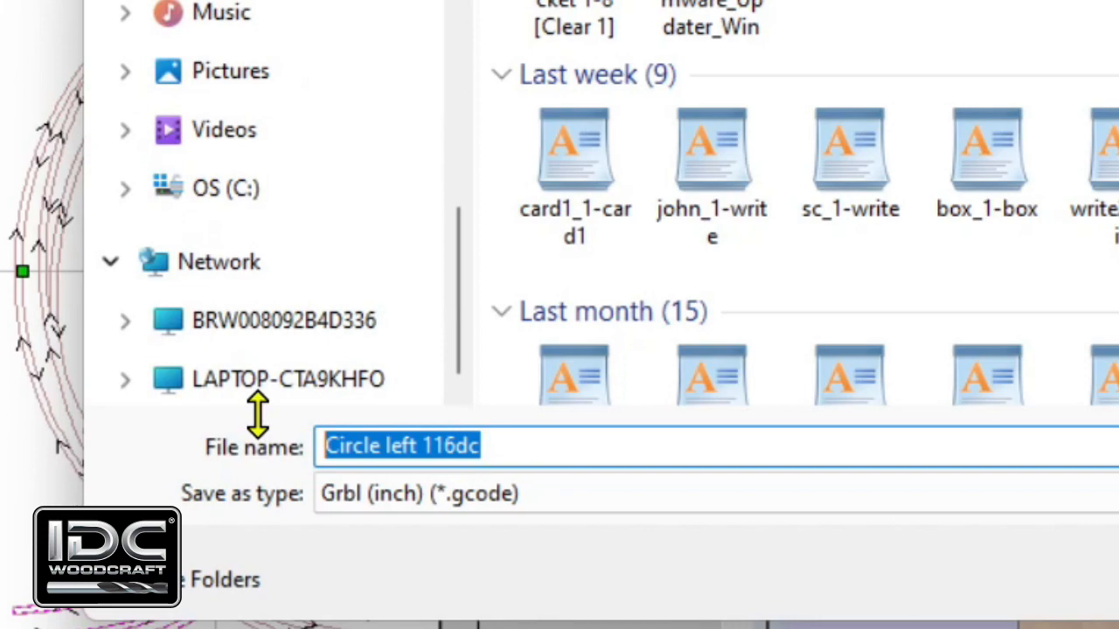
text(Circle)
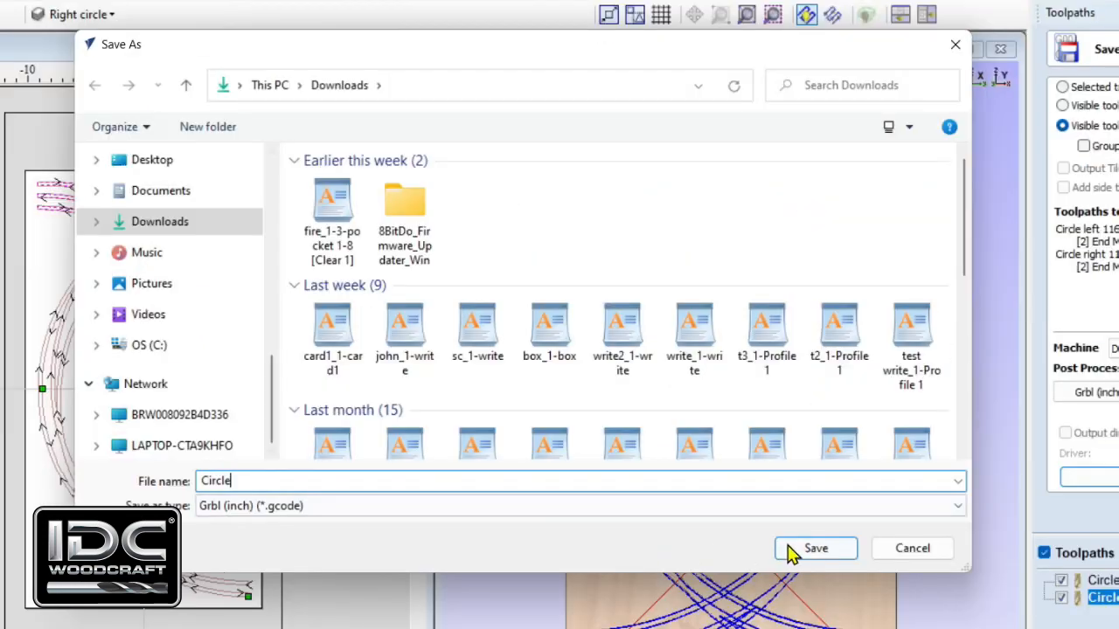
click(791, 617)
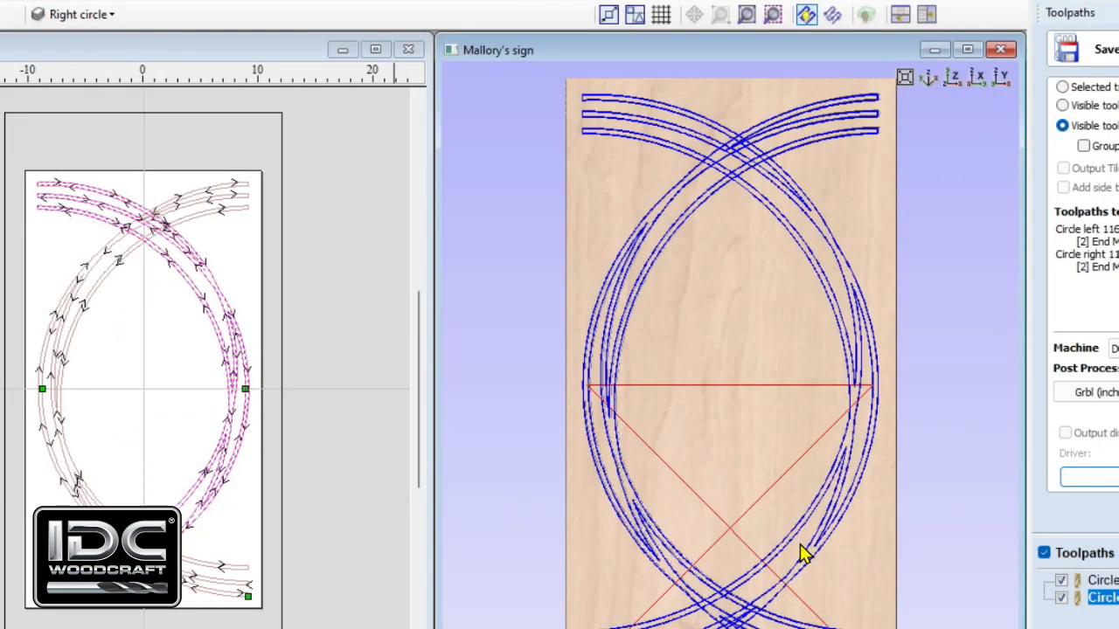
Step: Switch to the Downloads folder in File Explorer and check the names of the newly saved Circle G-code files
mouse_move(561, 628)
click(477, 612)
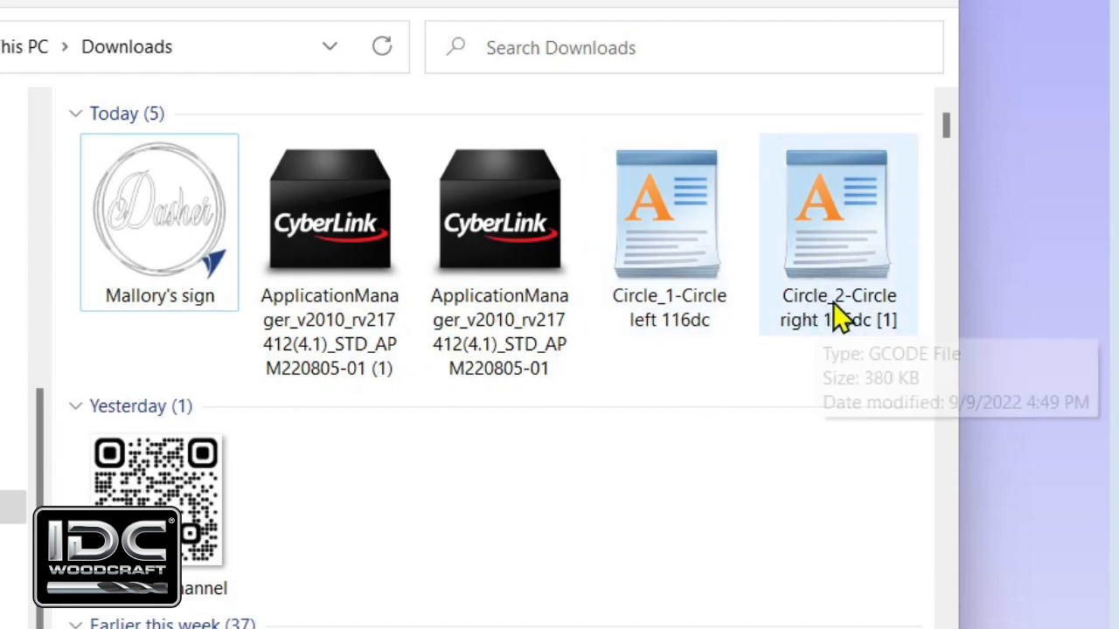
key(ctrl)
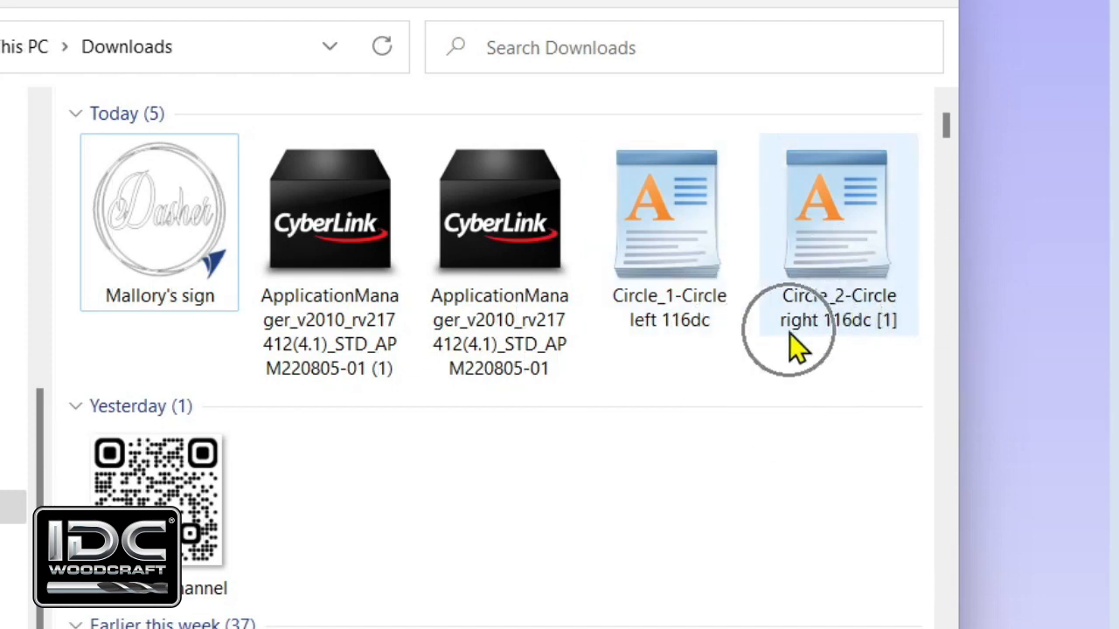